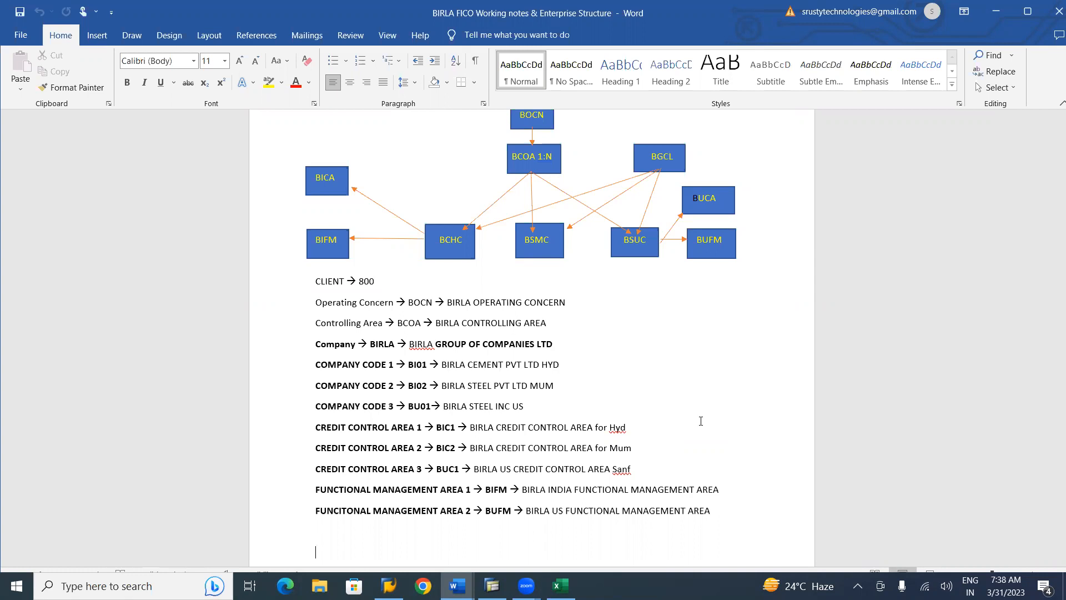
Review the BIRLA FICO enterprise-structure notes in Word, then switch to SAP Easy Access
scroll(701, 420, "down", 12)
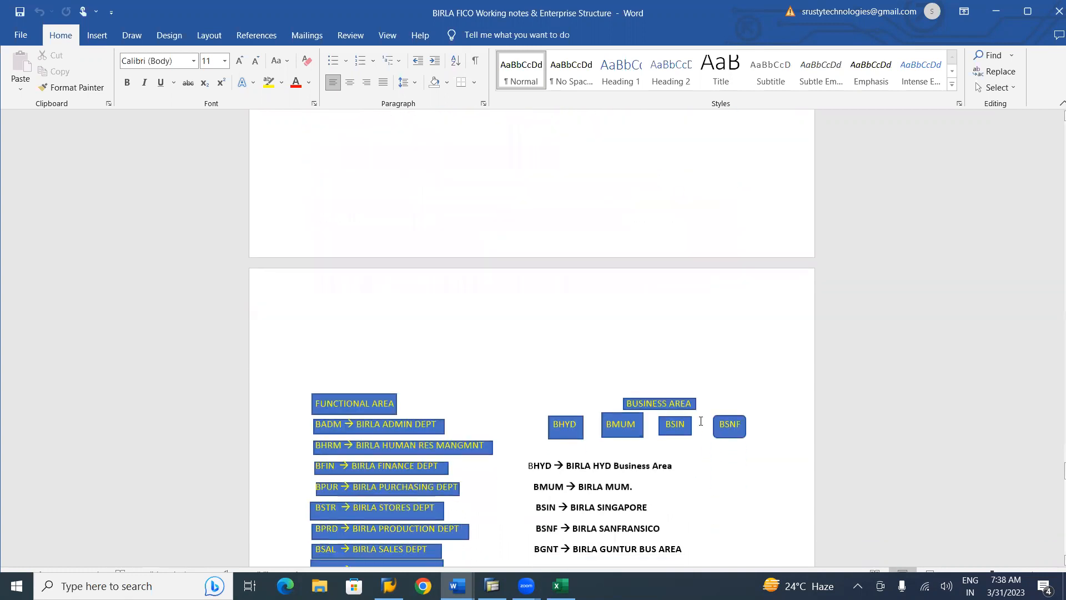
scroll(701, 421, "down", 10)
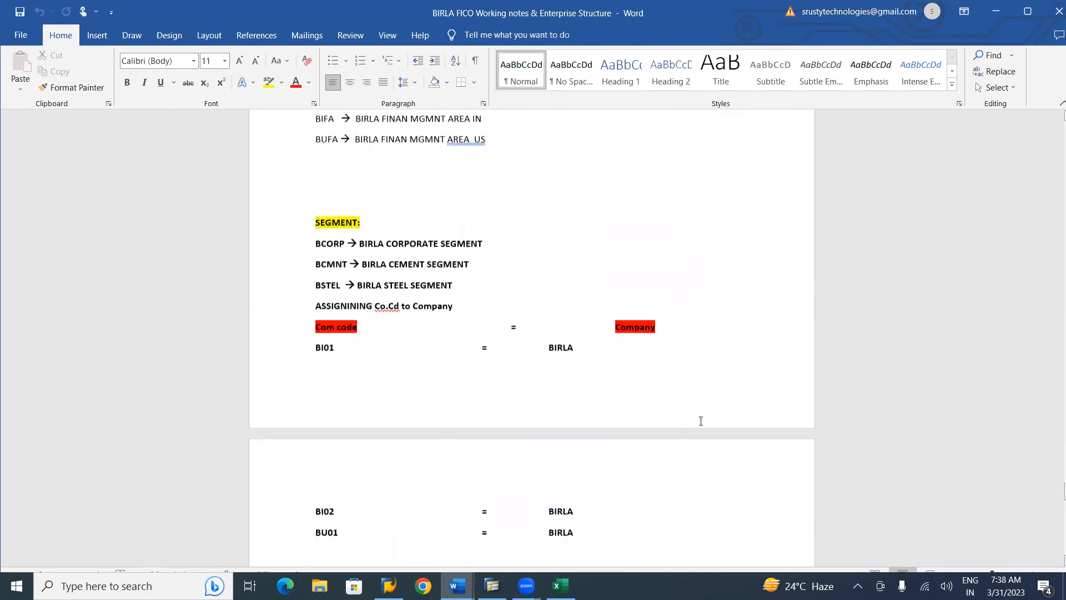
scroll(701, 421, "down", 4)
scroll(701, 421, "up", 7)
scroll(700, 421, "up", 12)
scroll(700, 421, "up", 8)
scroll(700, 421, "down", 3)
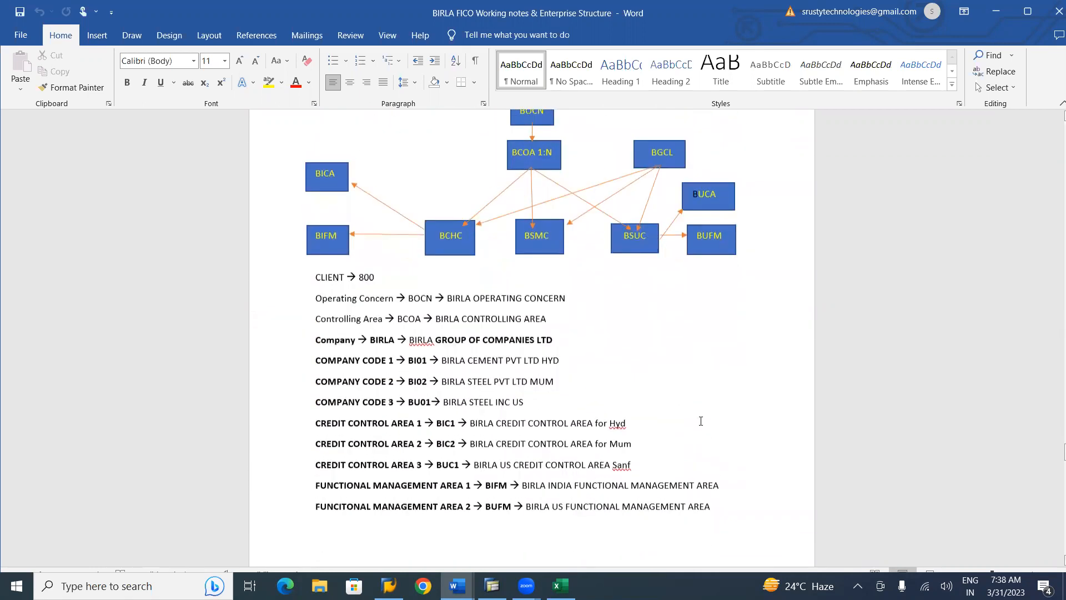
scroll(700, 421, "down", 3)
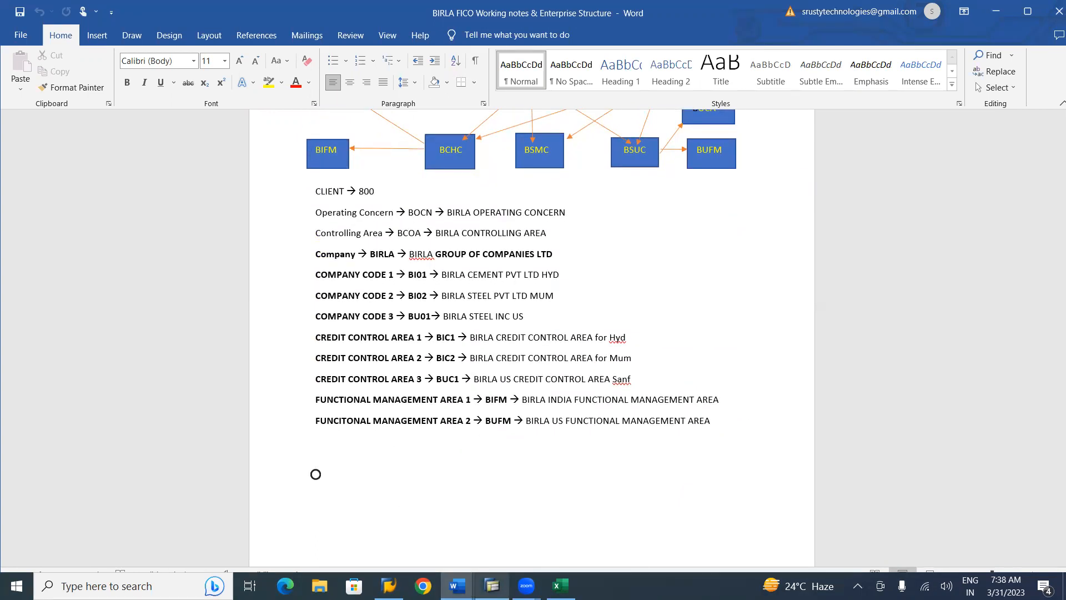
left_click(492, 585)
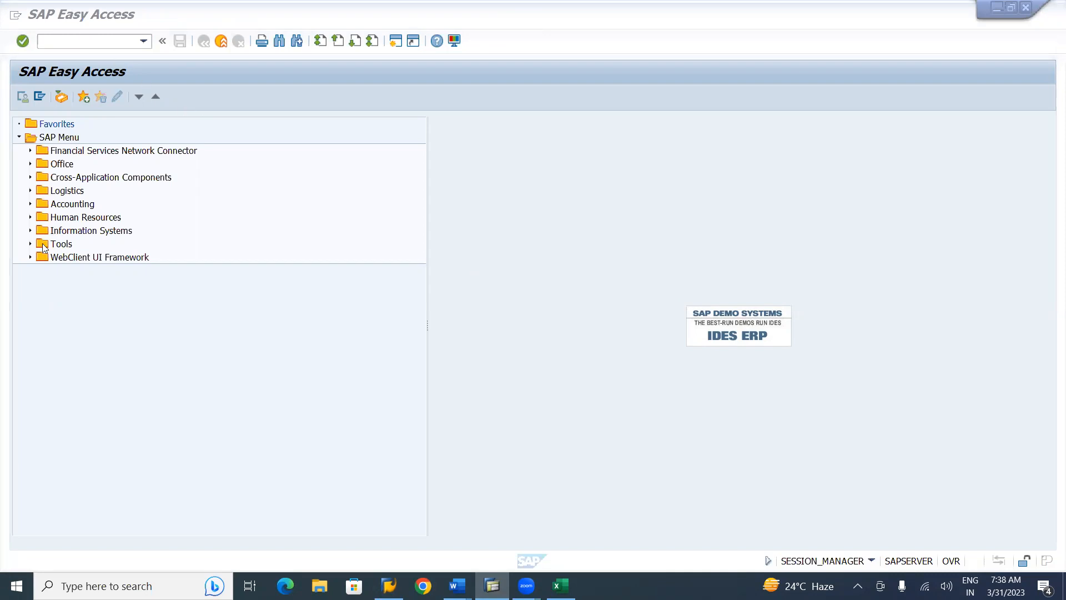
Run transaction SPRO and open the SAP Reference IMG
left_click(89, 45)
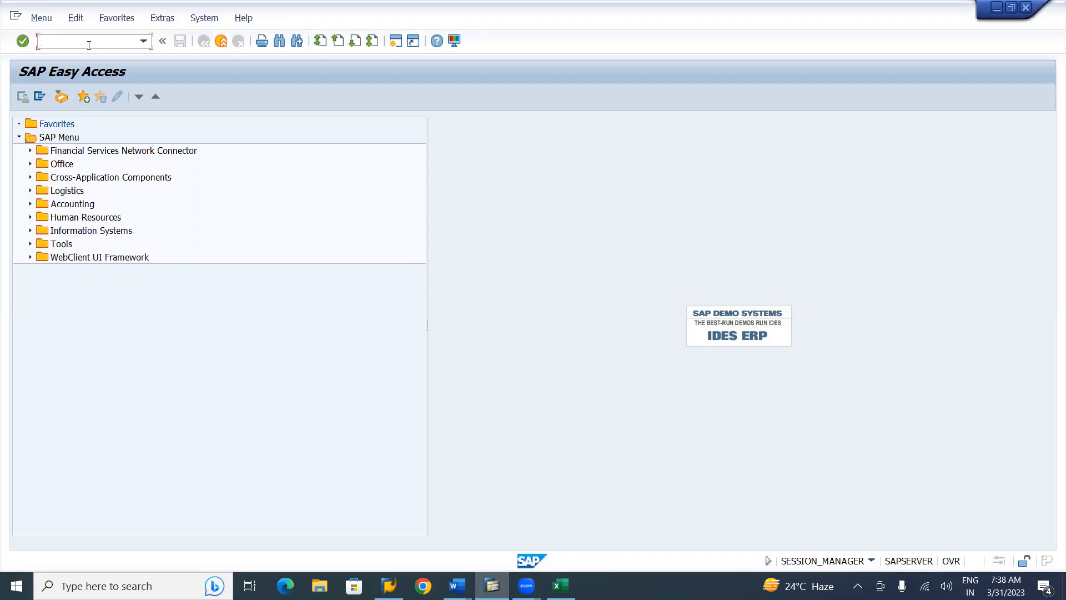
type("spro")
key("Return")
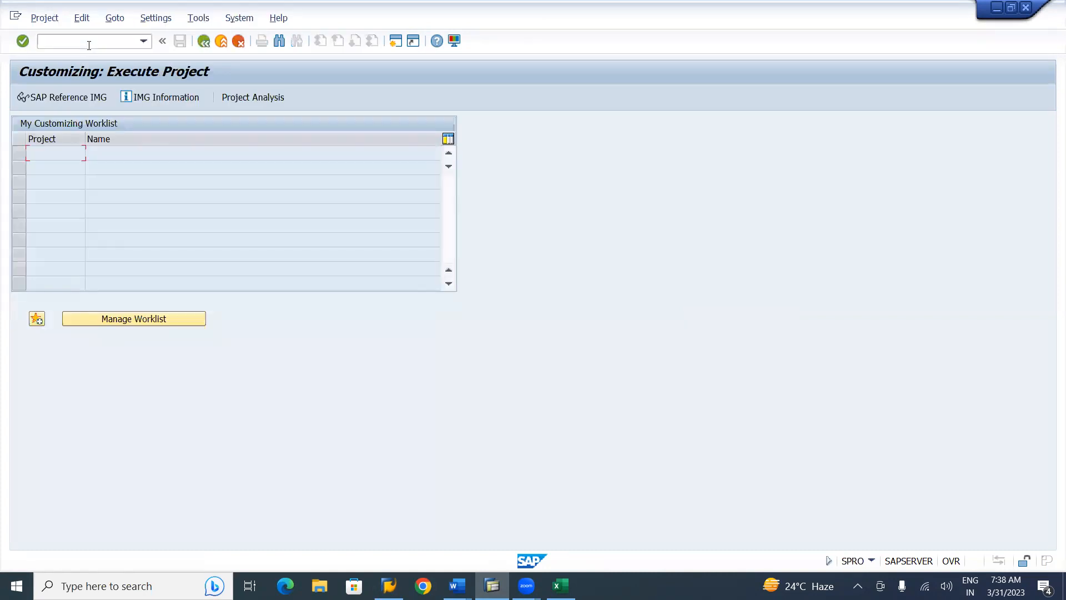
left_click(72, 99)
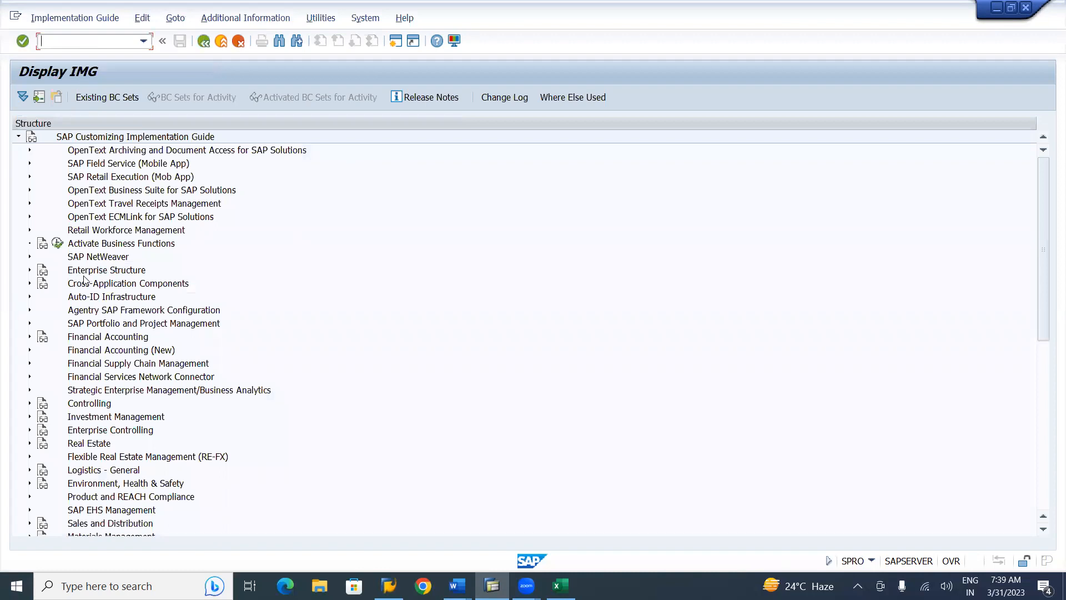
Expand Enterprise Structure > Definition > Financial Accounting in the IMG tree
left_click(30, 270)
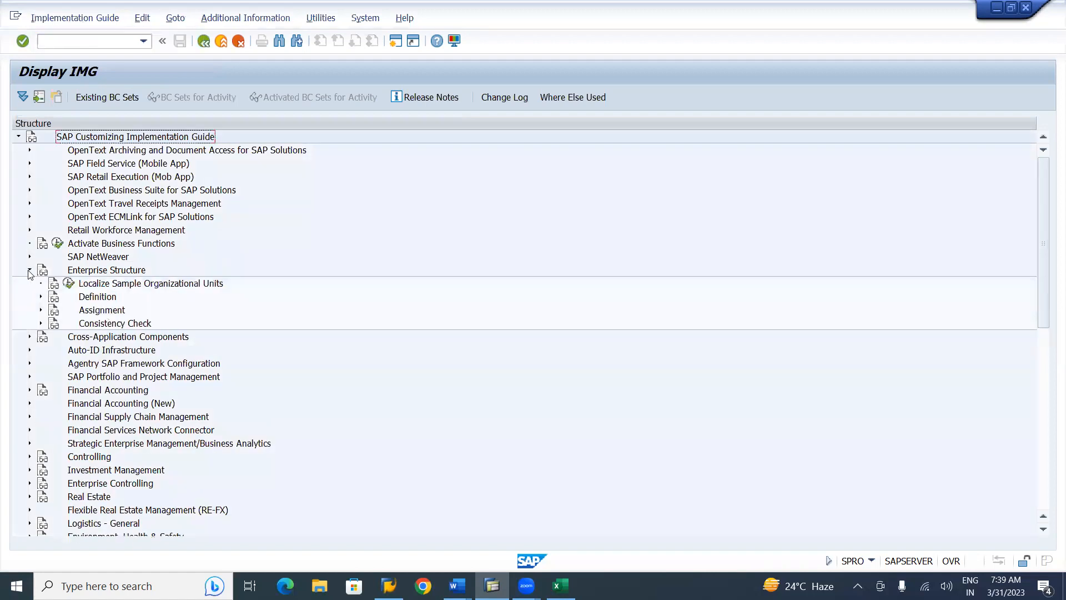
left_click(41, 297)
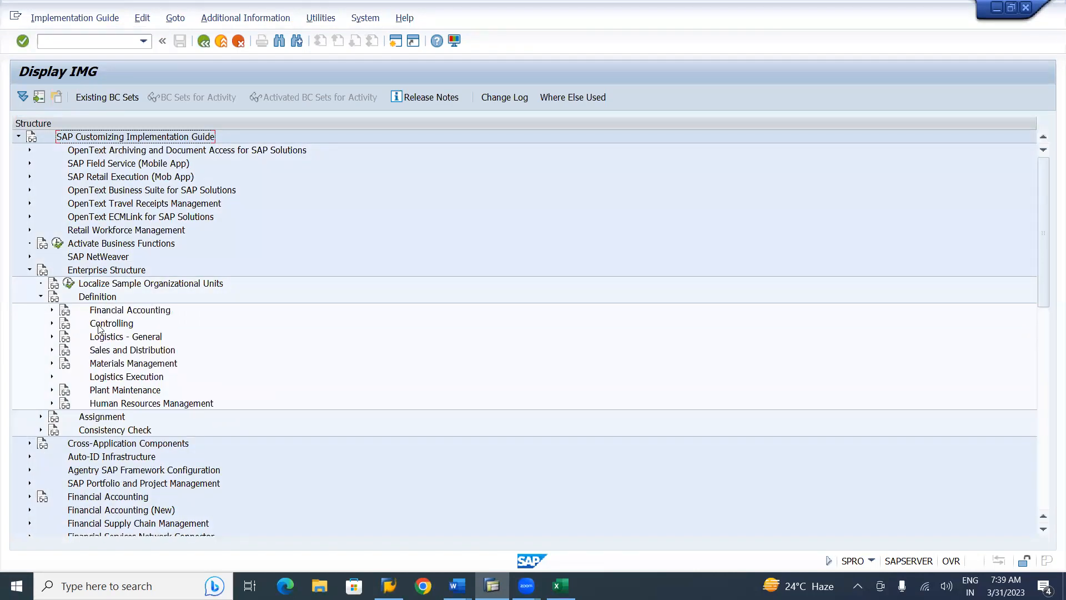
left_click(52, 311)
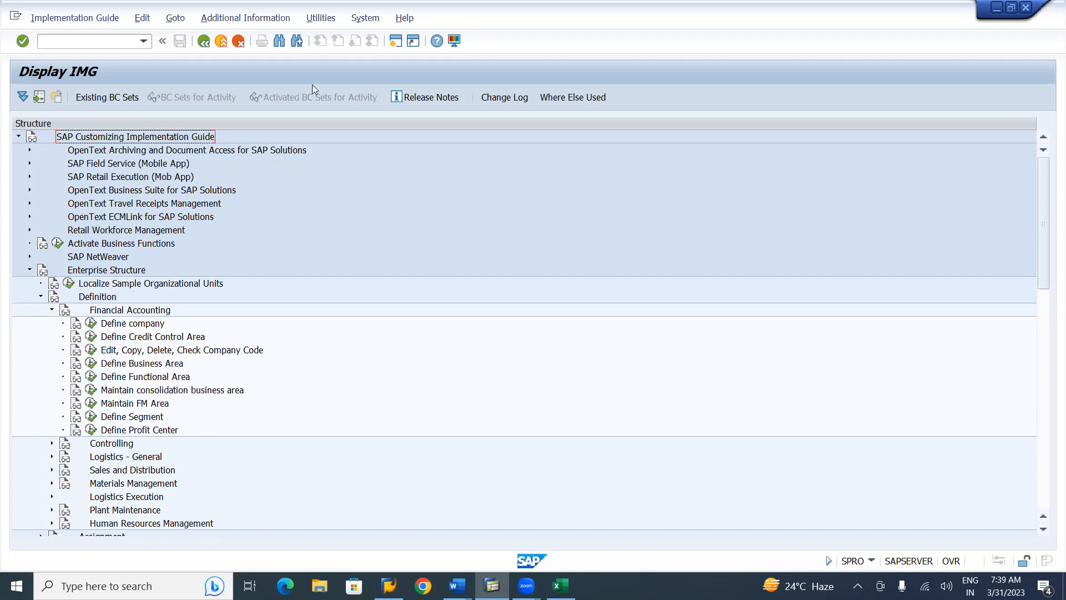
Display IMG activity keys such as SIMG_CFMENUSAPCOX15 and widen the Additional information column
left_click(286, 19)
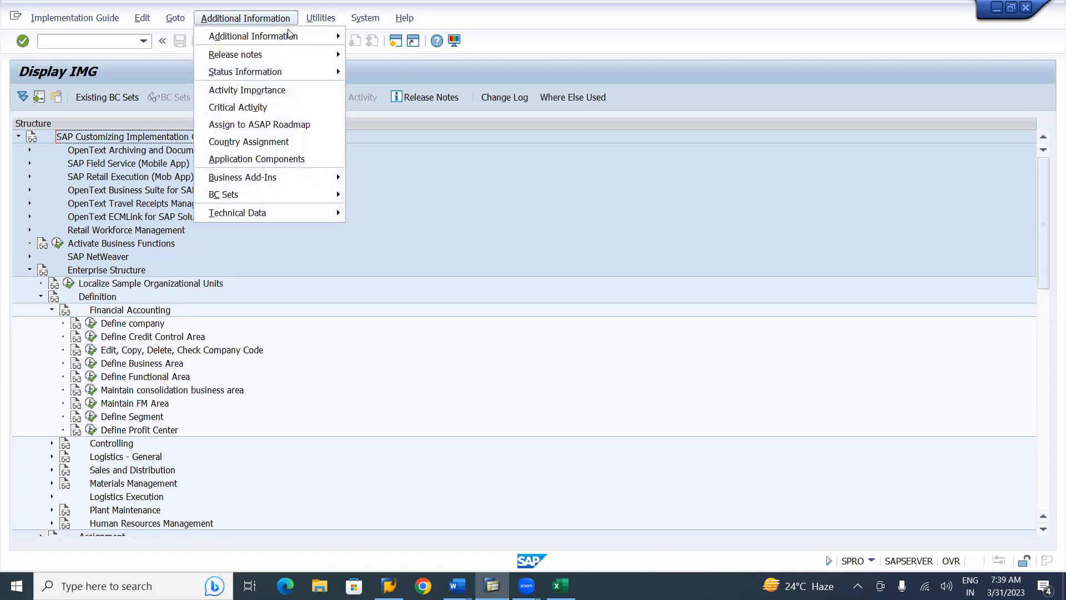
mouse_move(257, 40)
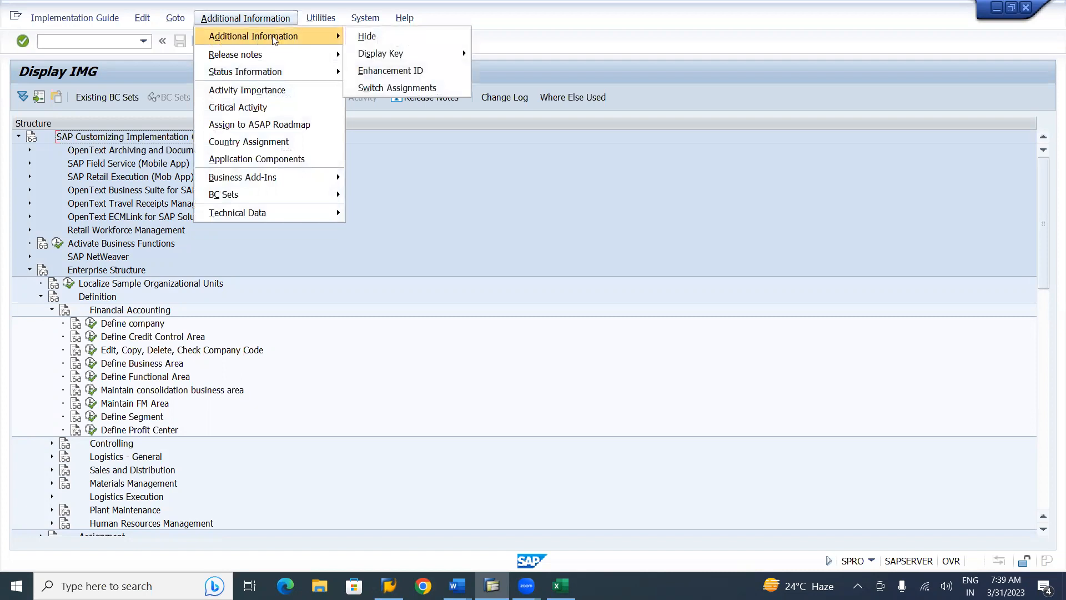
mouse_move(376, 54)
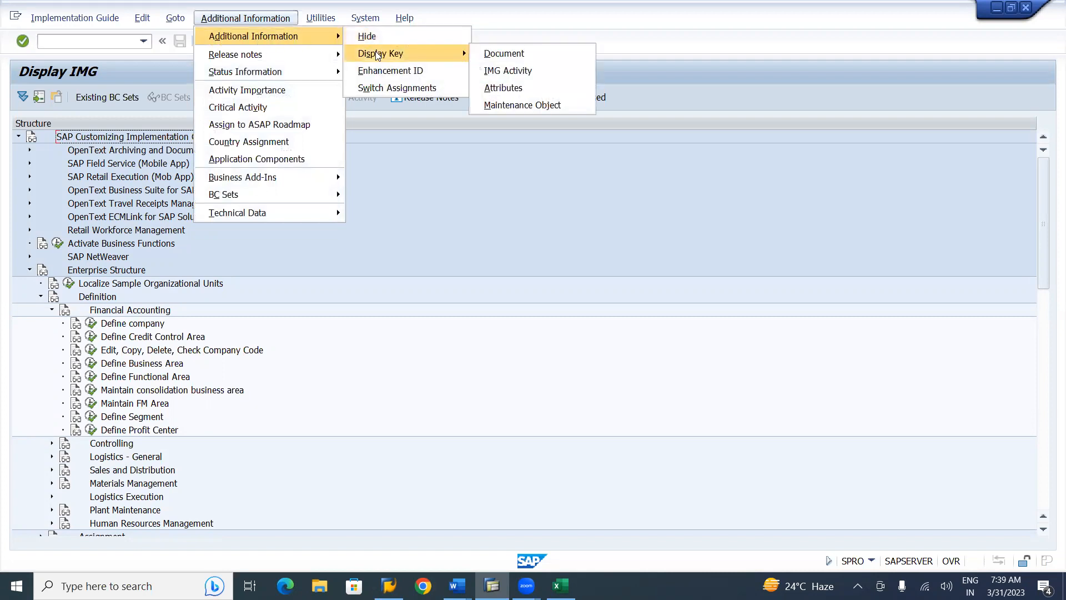
left_click(515, 71)
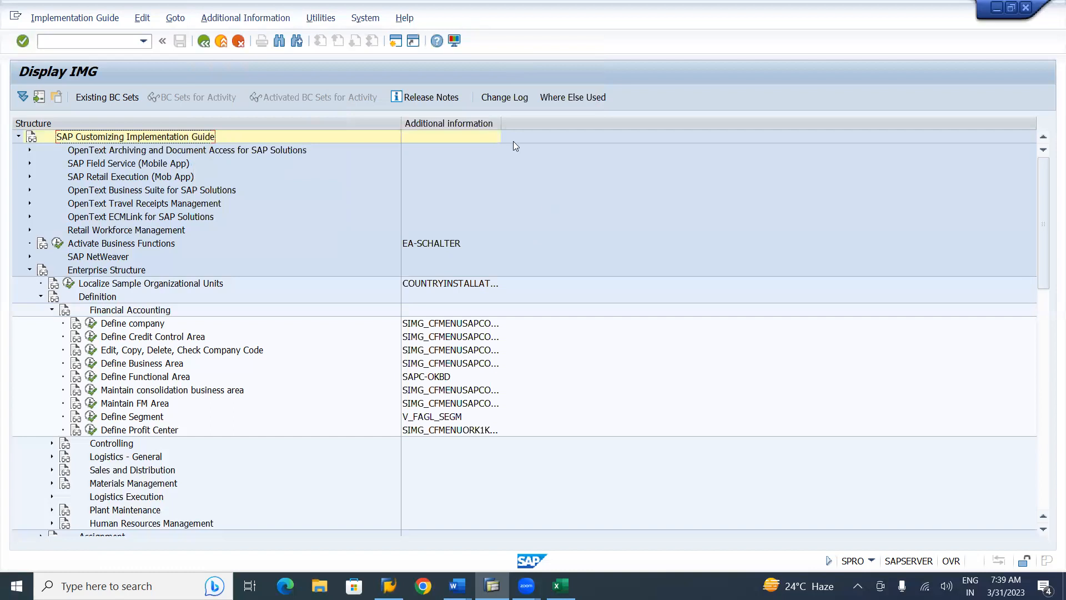
left_click_drag(501, 122, 530, 127)
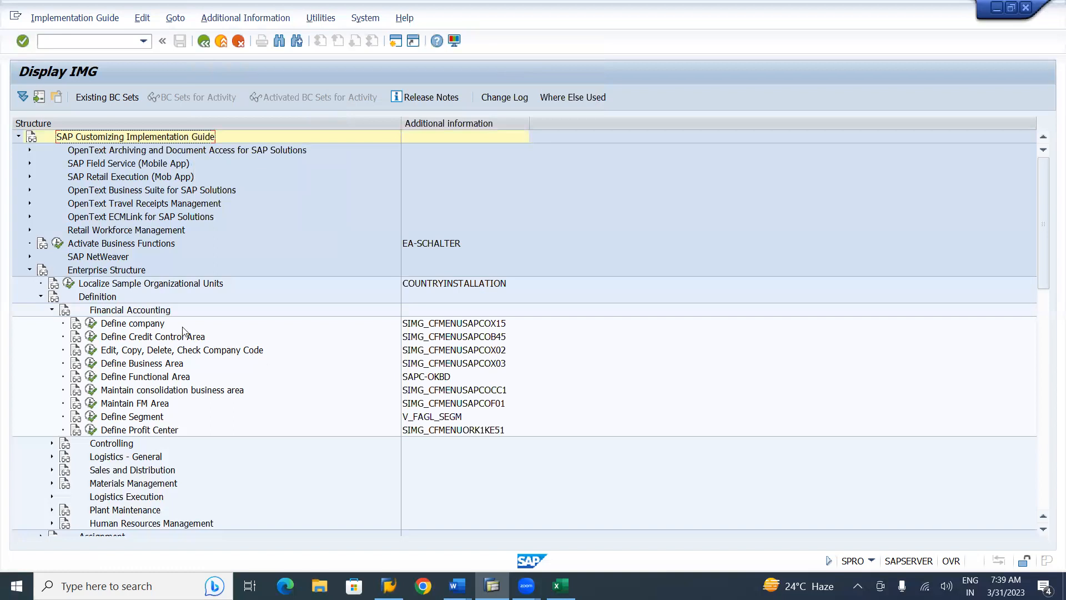
key("alt+Tab")
key("alt+Tab")
key("alt+Tab")
key("alt+Tab")
key("alt+Tab")
key("alt+Tab")
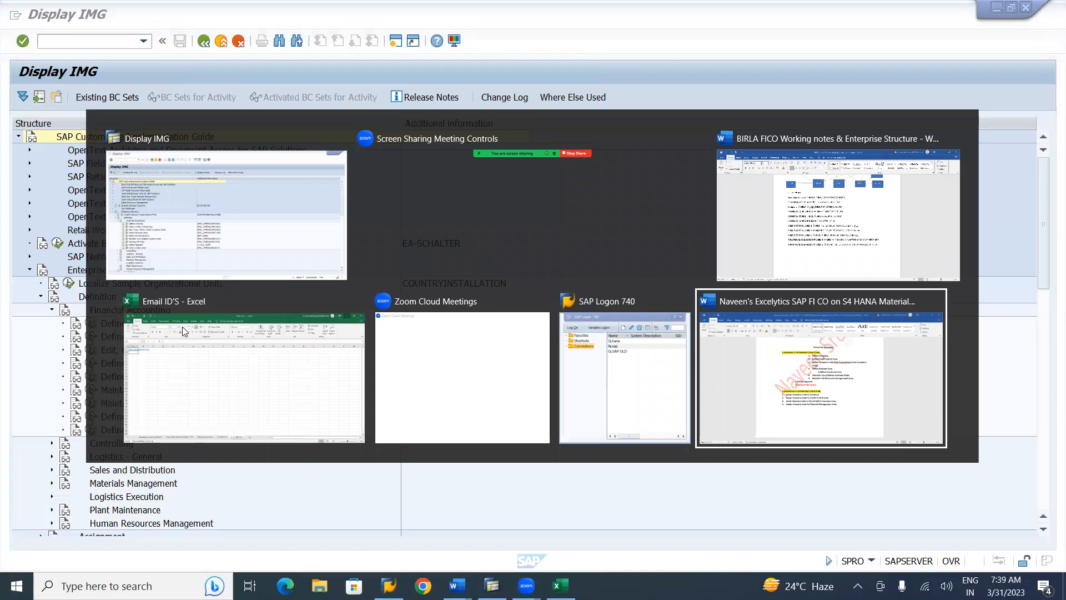
Scroll the SAP FI CO notes to Step 1.1: Definition of Company
scroll(181, 332, "down", 20)
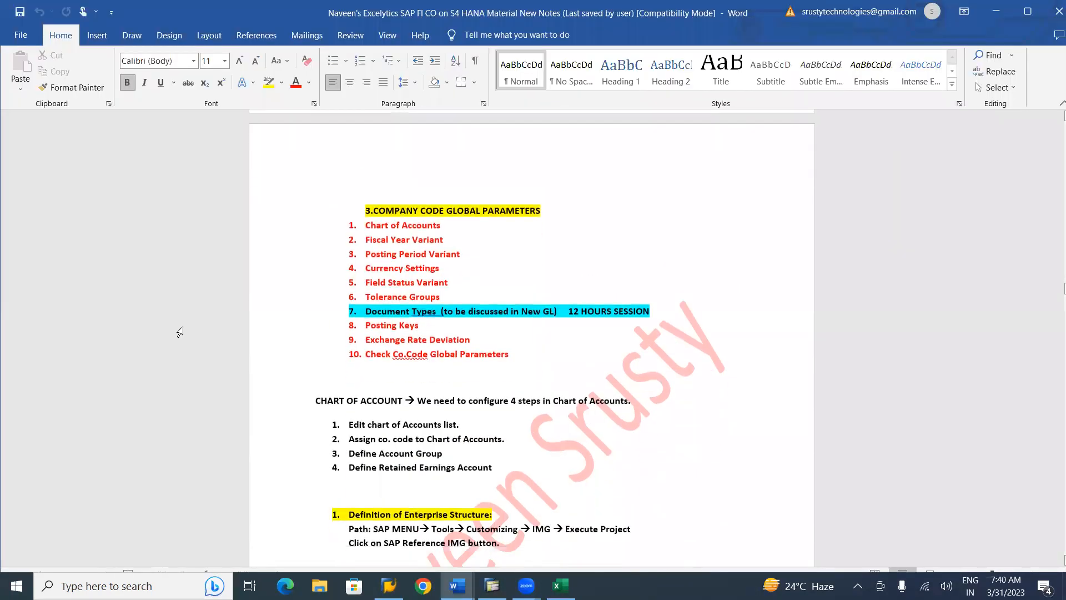
scroll(180, 332, "down", 5)
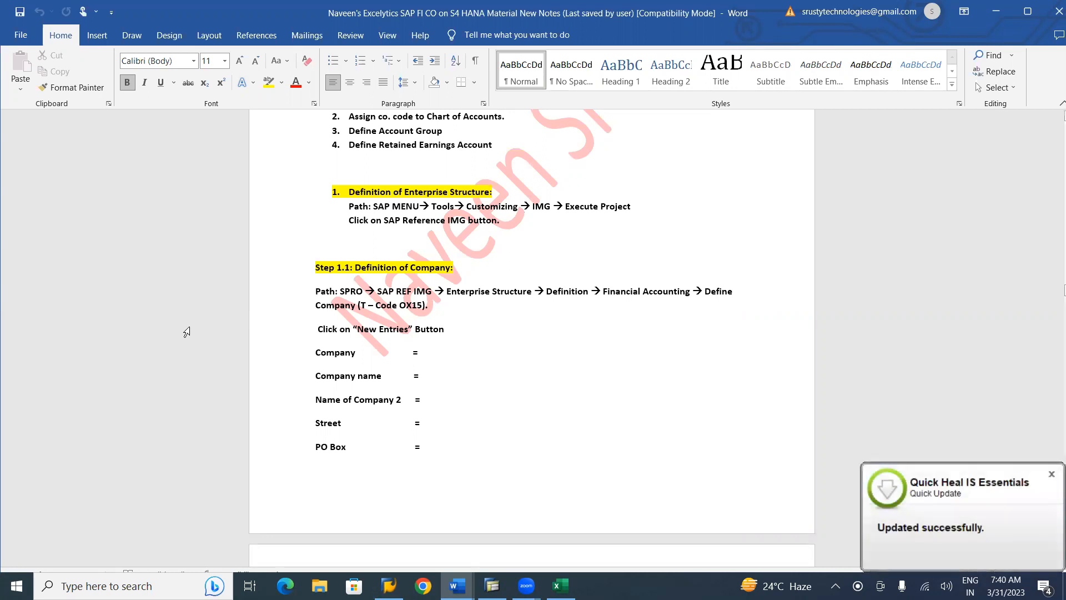
Dismiss the Quick Heal update notice and return to the SAP Display IMG window
left_click(1051, 475)
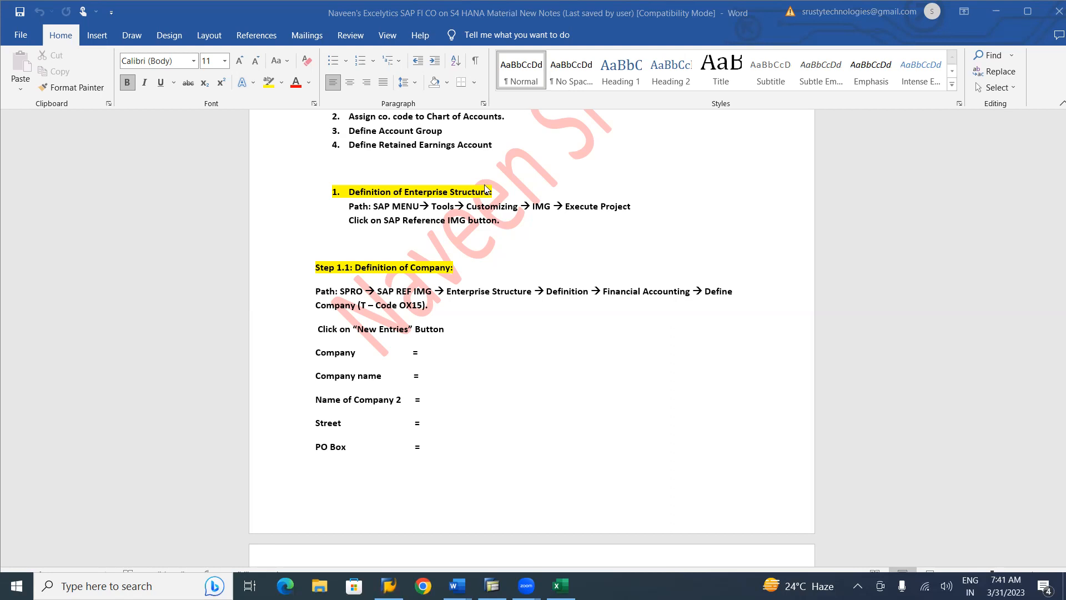
key("alt+Tab")
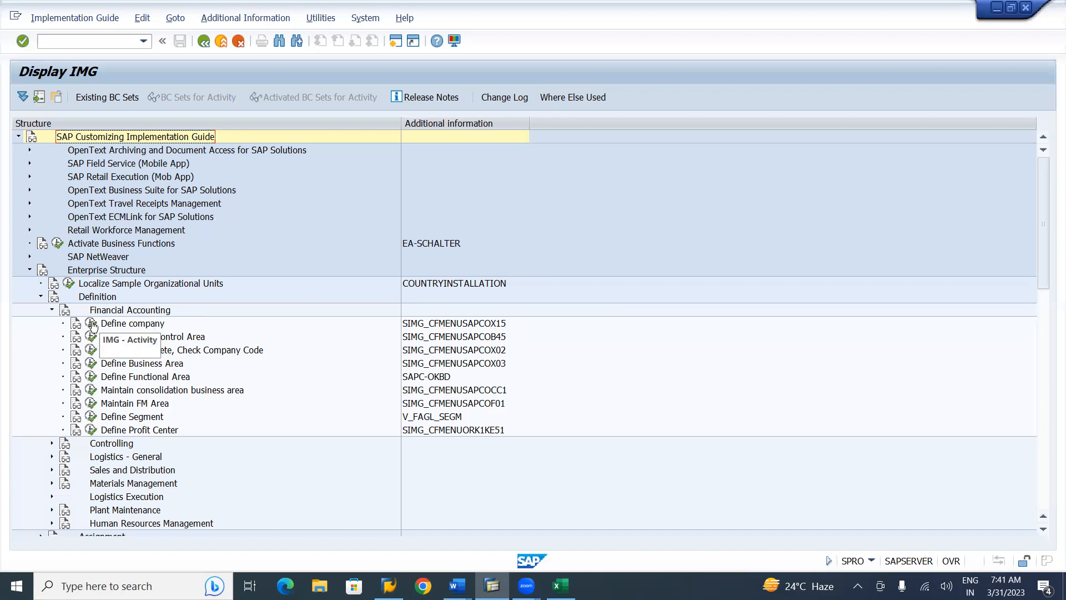
Open the Define company activity and start a new company entry
left_click(91, 324)
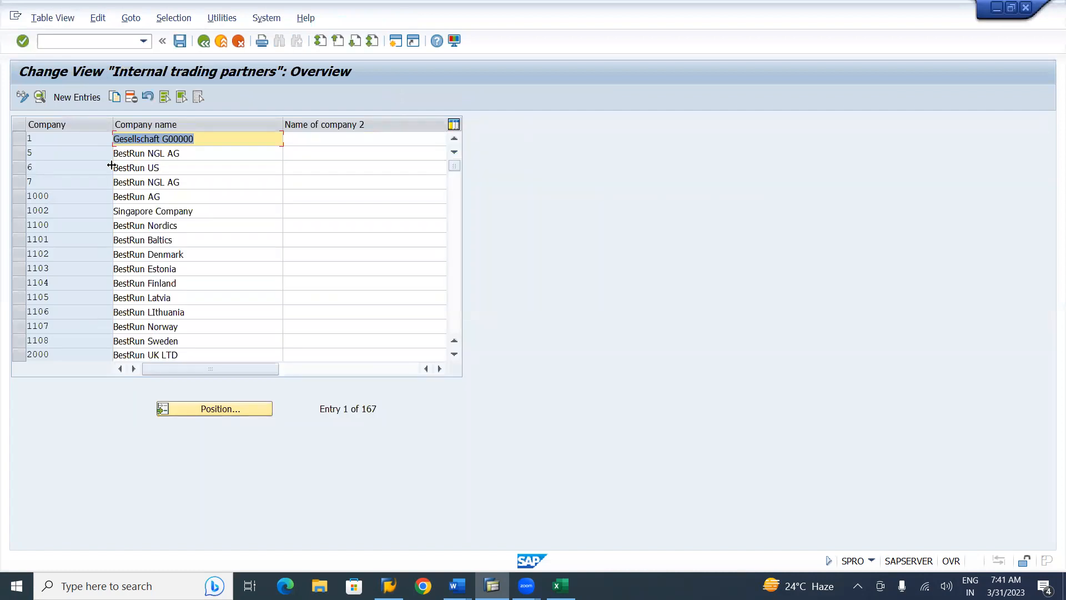
left_click(77, 96)
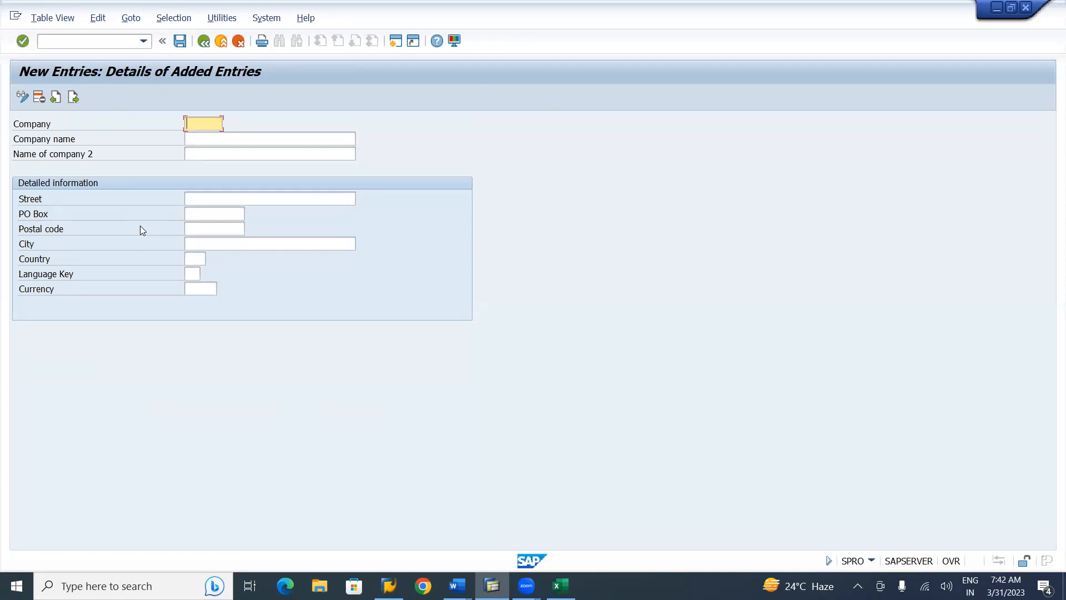
key("alt+Tab")
key("alt+Tab")
key("alt+Tab")
key("alt+Tab")
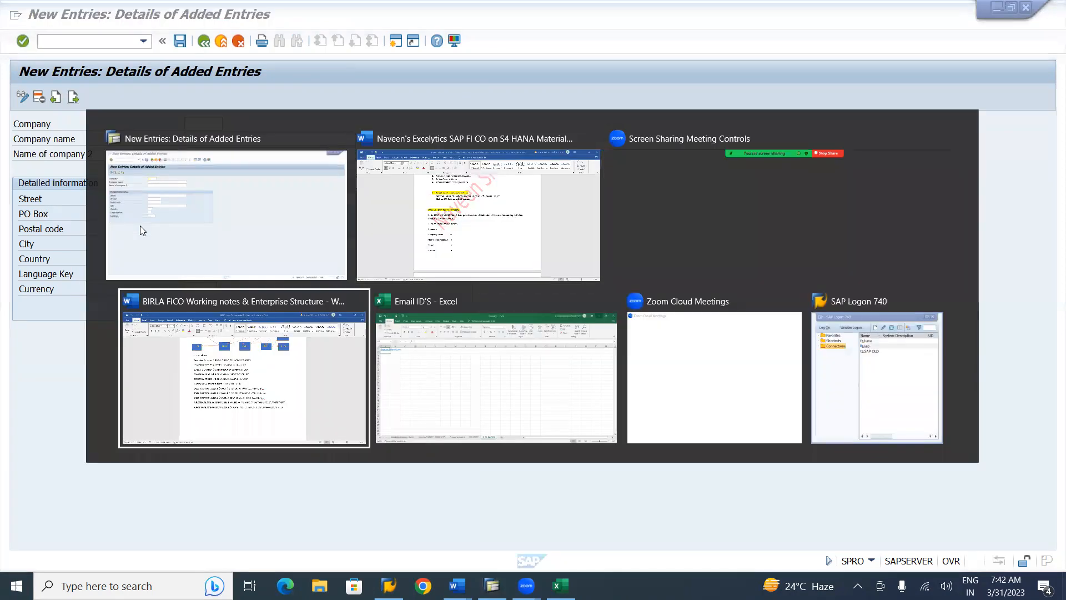
key("alt+shift+Tab")
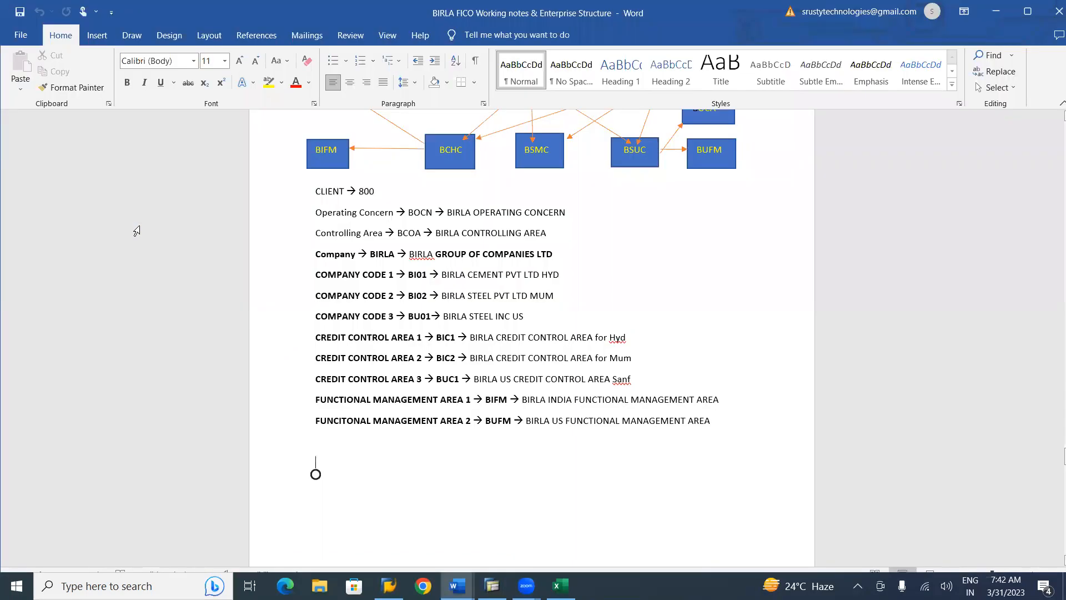
scroll(137, 230, "up", 4)
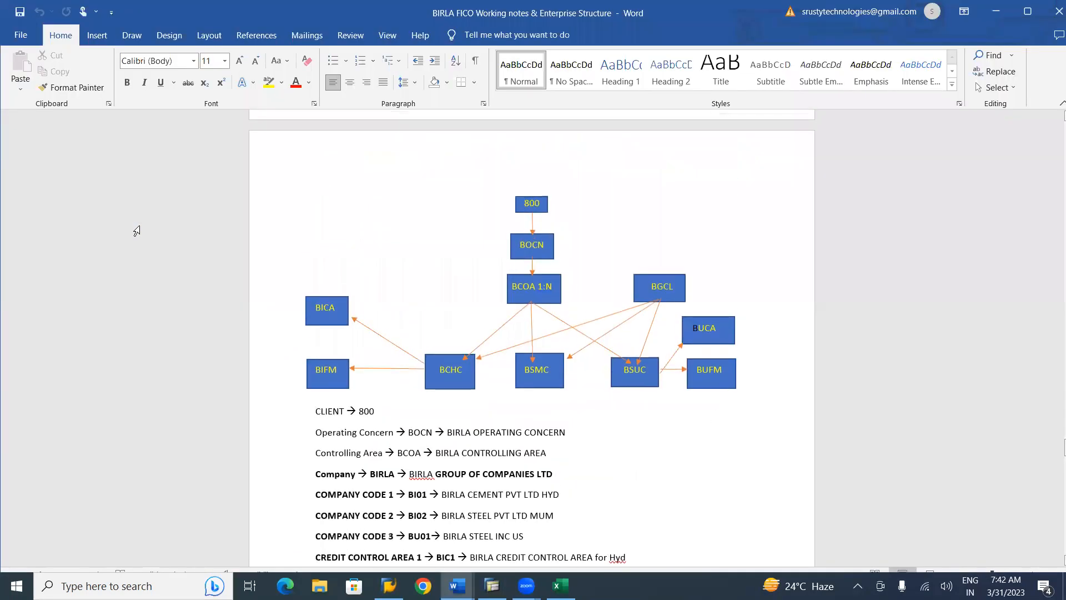
scroll(137, 231, "down", 2)
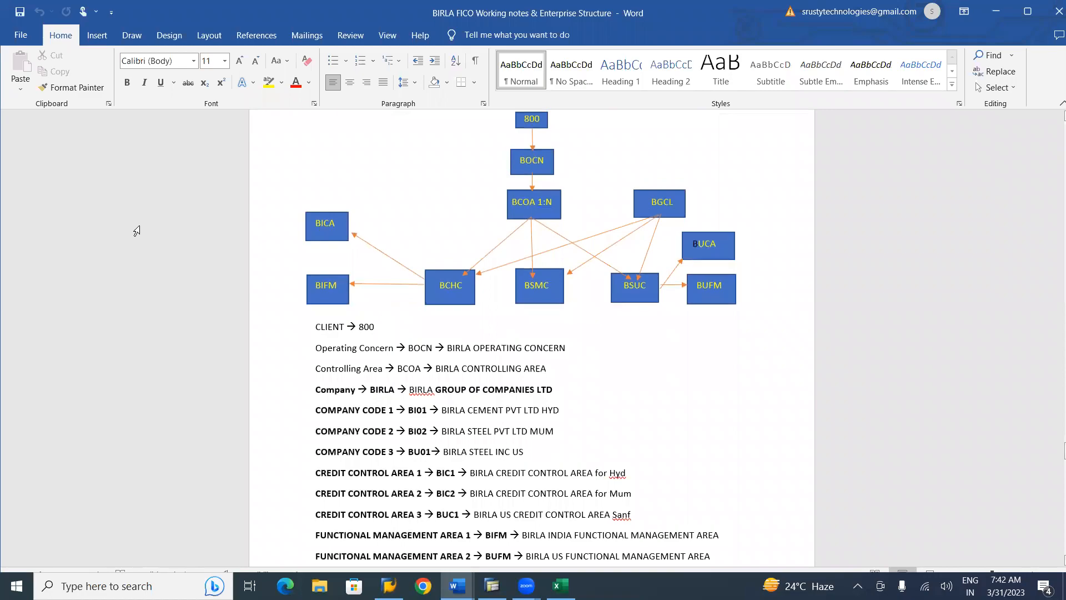
key("alt+Tab")
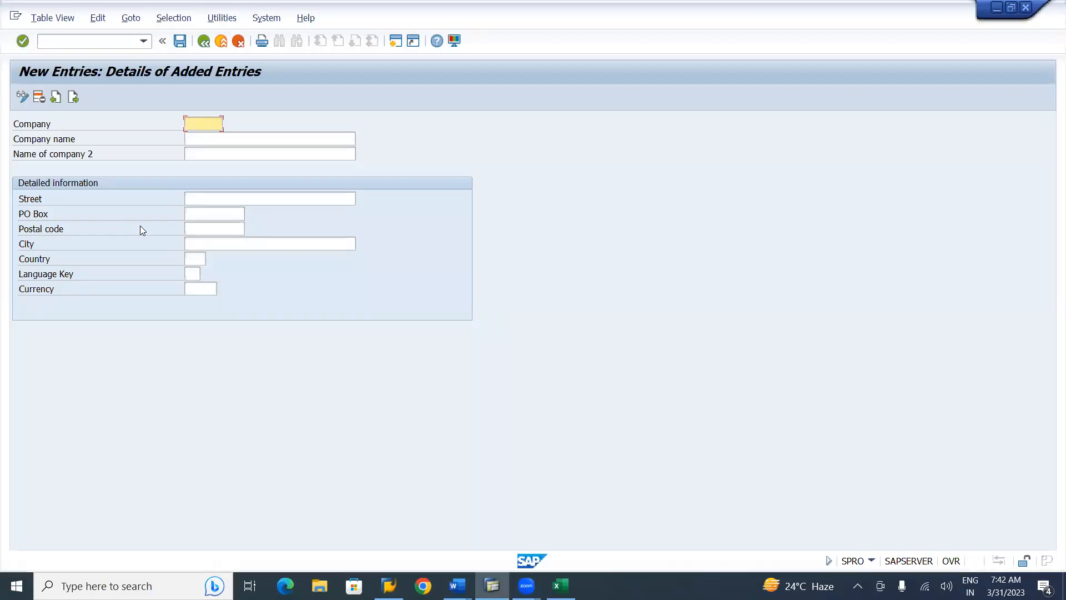
Enter company BIRLA with name 'Birla Group of Companies' and name 2 'Birla Grp'
type("BIRLA")
key("Tab")
type("Birla")
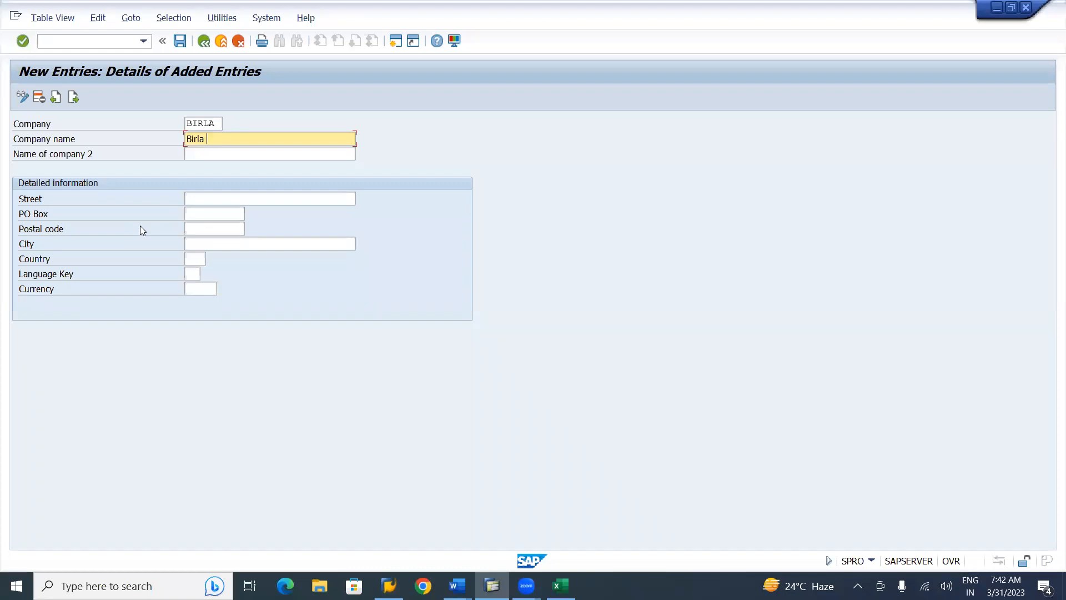
type("Group ofCo")
key("BackSpace")
key("BackSpace")
type("Companies")
key("Tab")
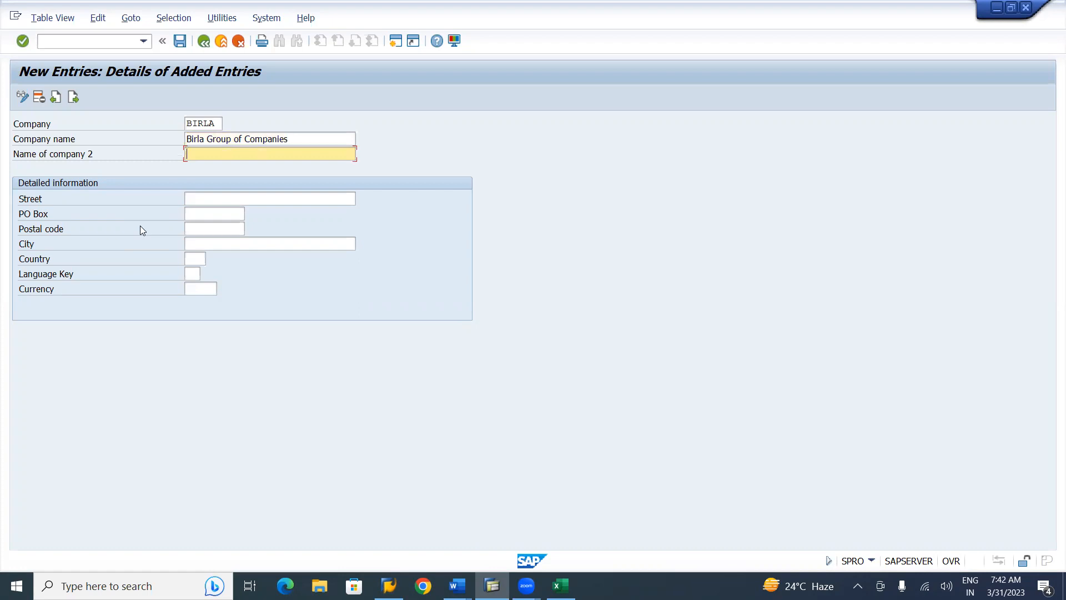
type("BIR")
key("BackSpace")
key("BackSpace")
type("irla Grp")
Fill street, PO box, postal code and city Hyderabad from the remembered suggestions
left_click(206, 198)
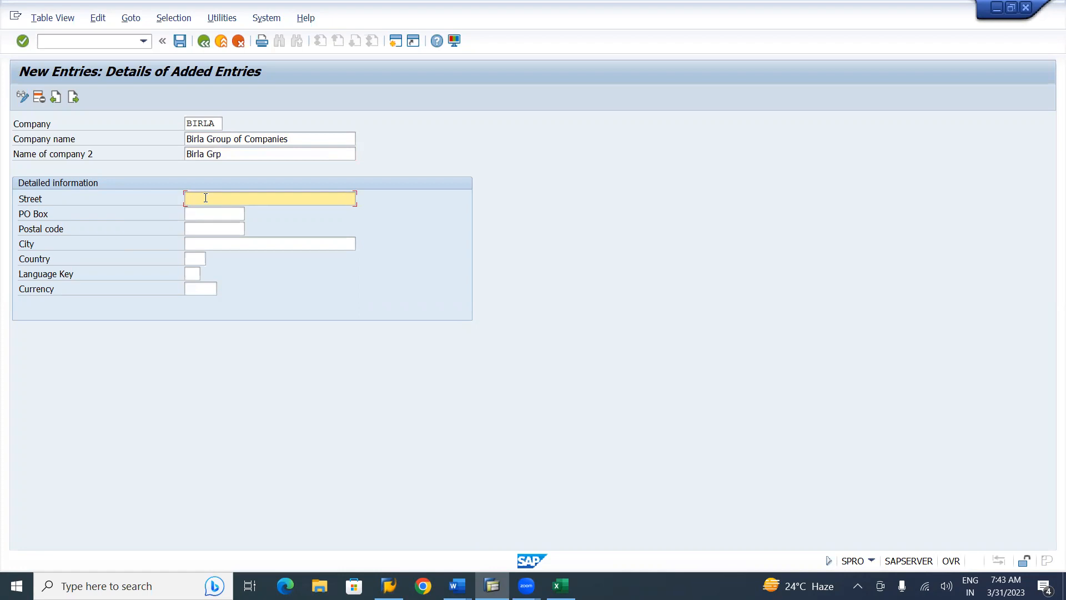
type("2")
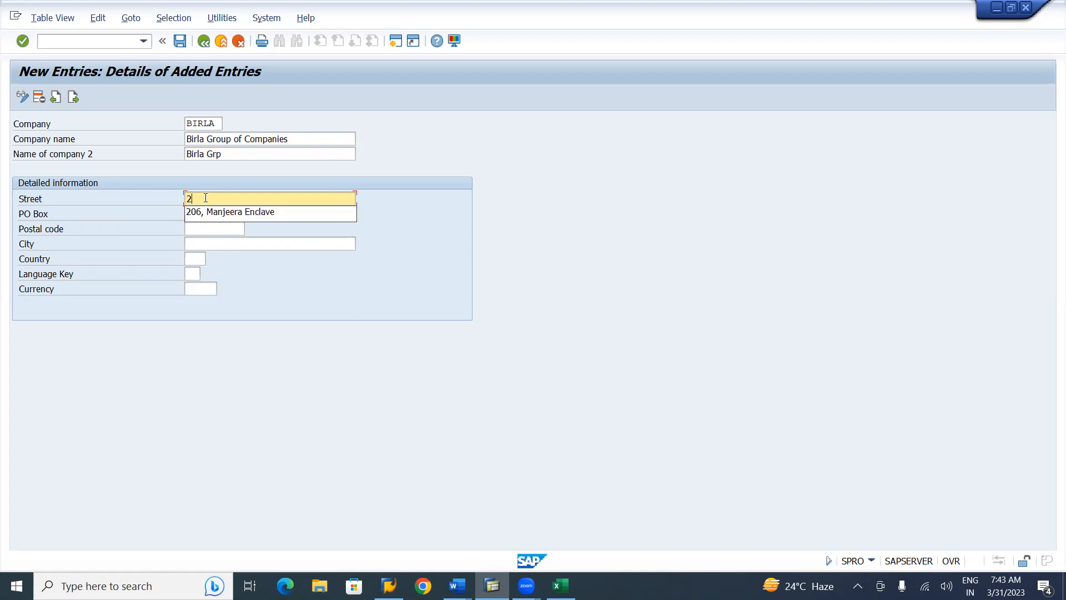
key("Down")
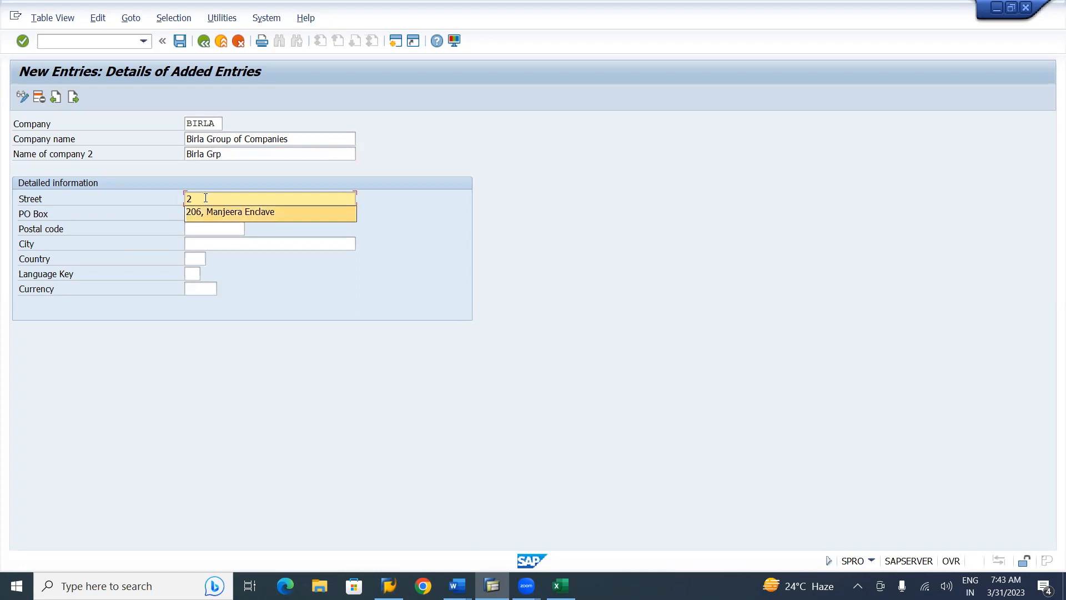
key("Tab")
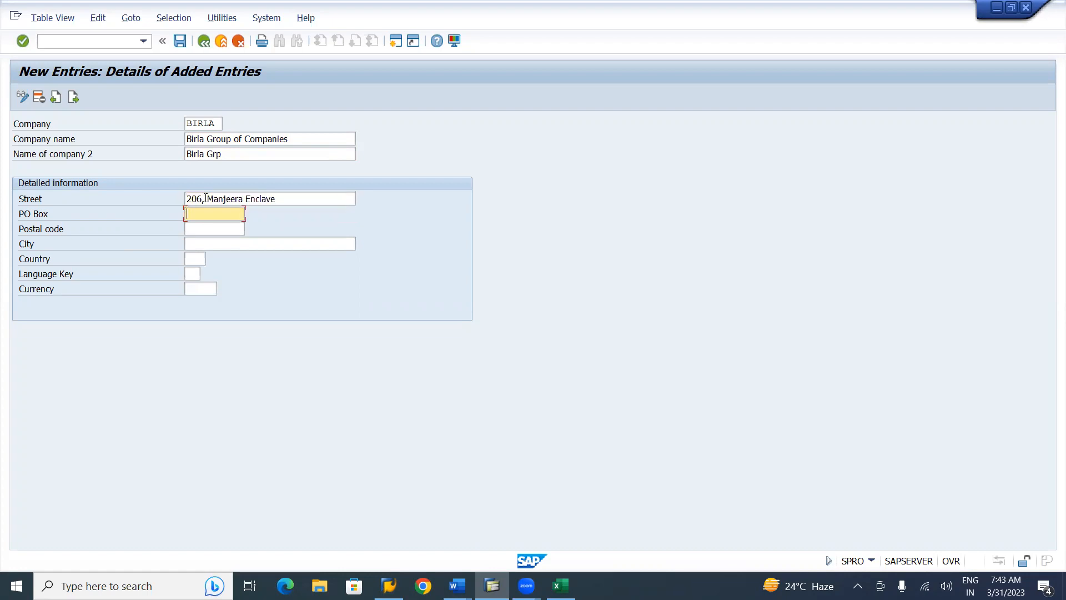
key("Down")
key("Tab")
key("Down")
key("Tab")
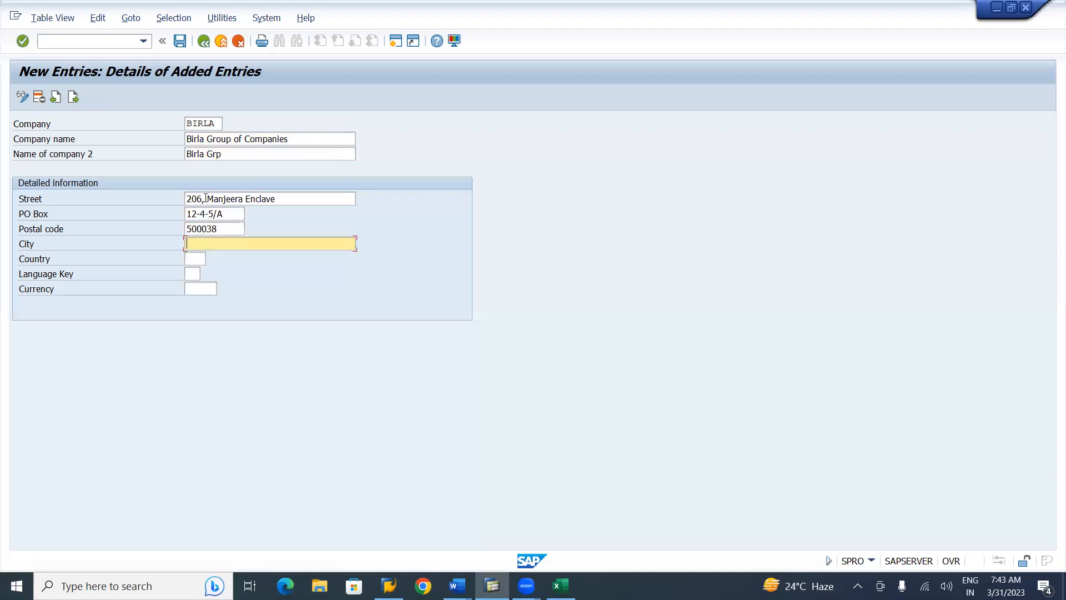
key("Down")
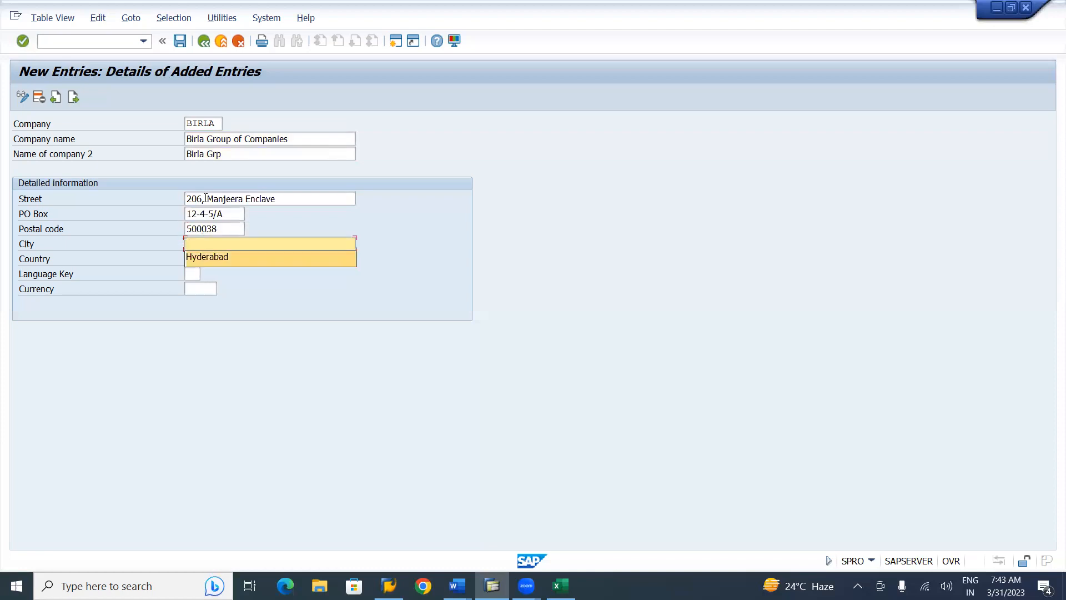
key("Tab")
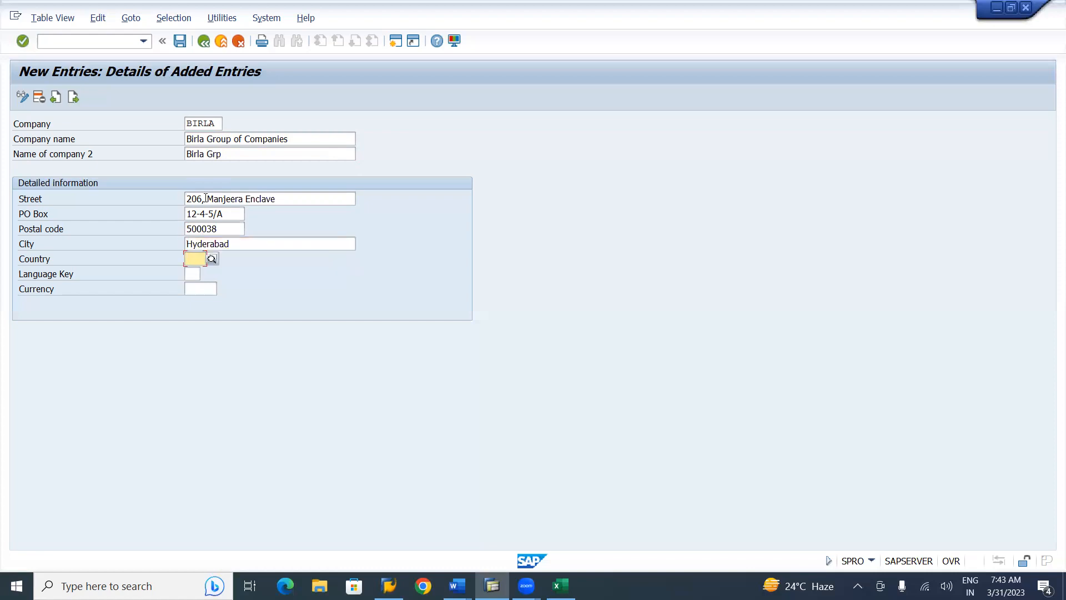
Choose IN India from the Country of company lookup list
left_click(217, 262)
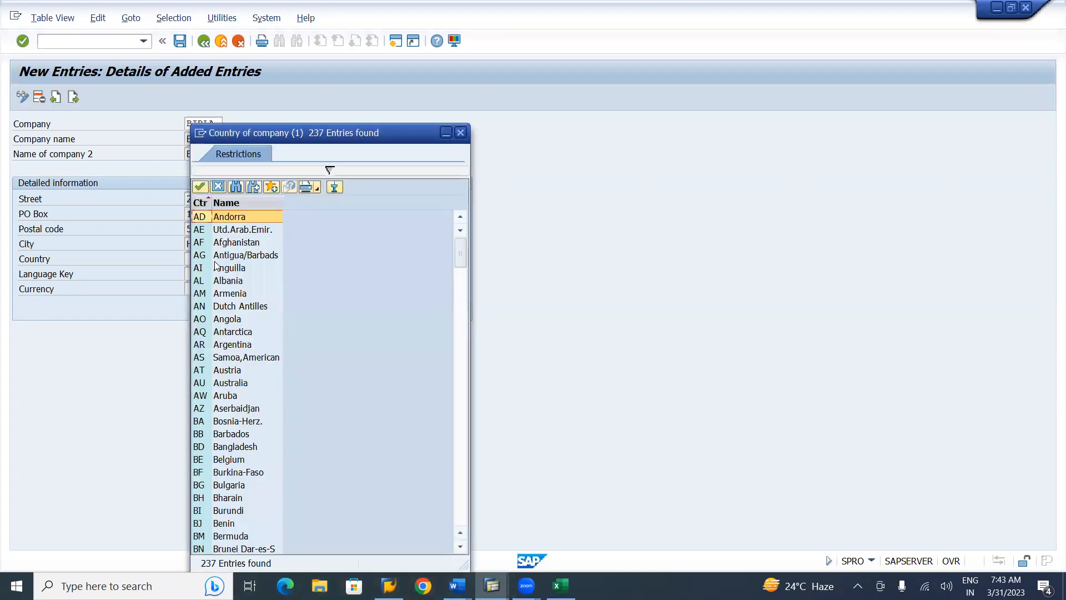
left_click(465, 515)
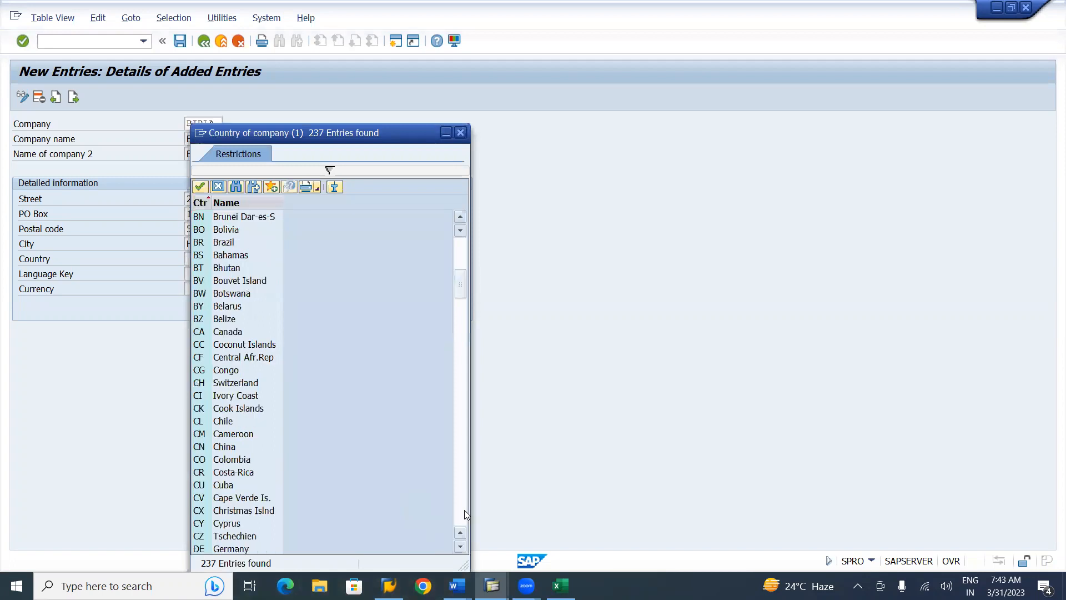
double_click(464, 510)
left_click(464, 510)
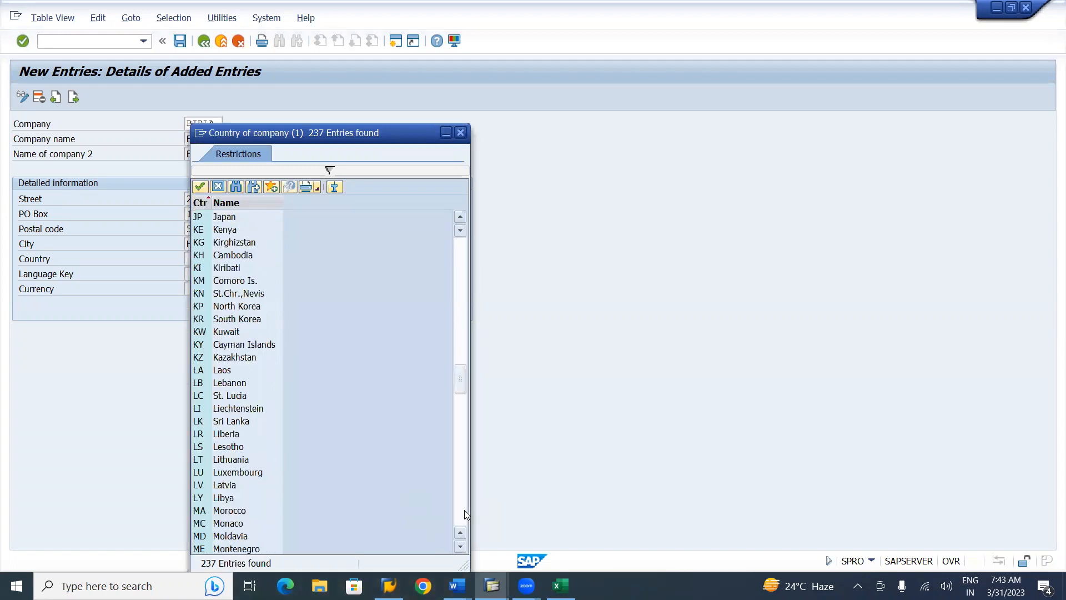
left_click(465, 249)
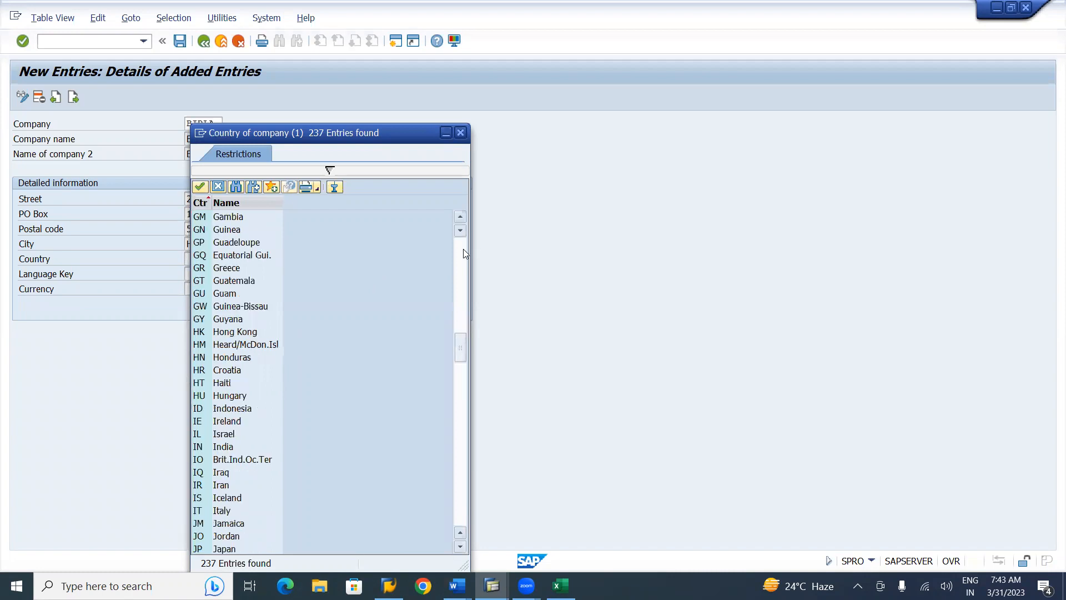
left_click(464, 250)
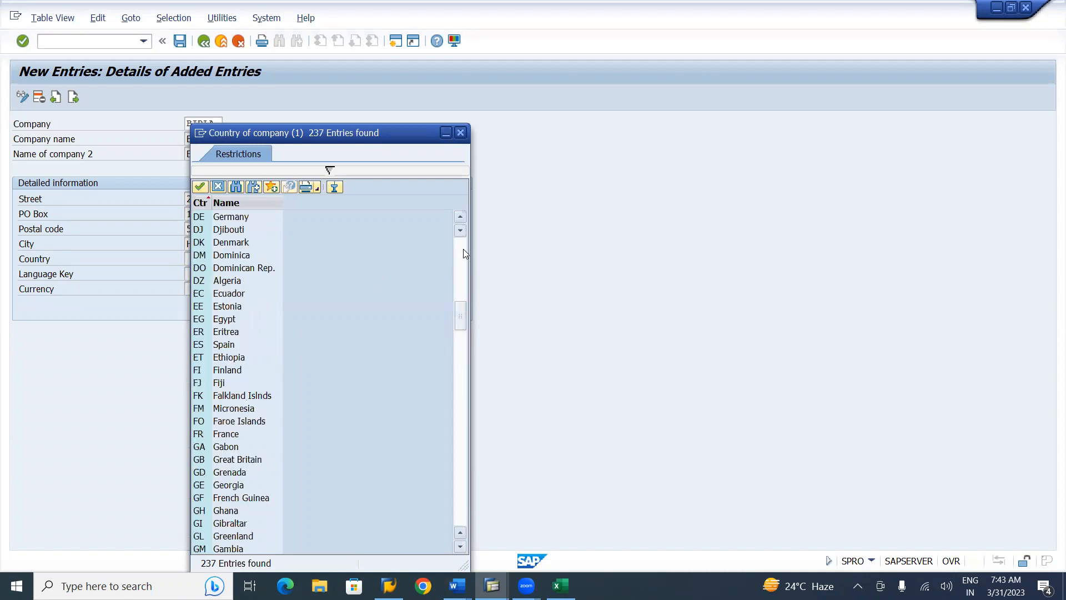
left_click(463, 484)
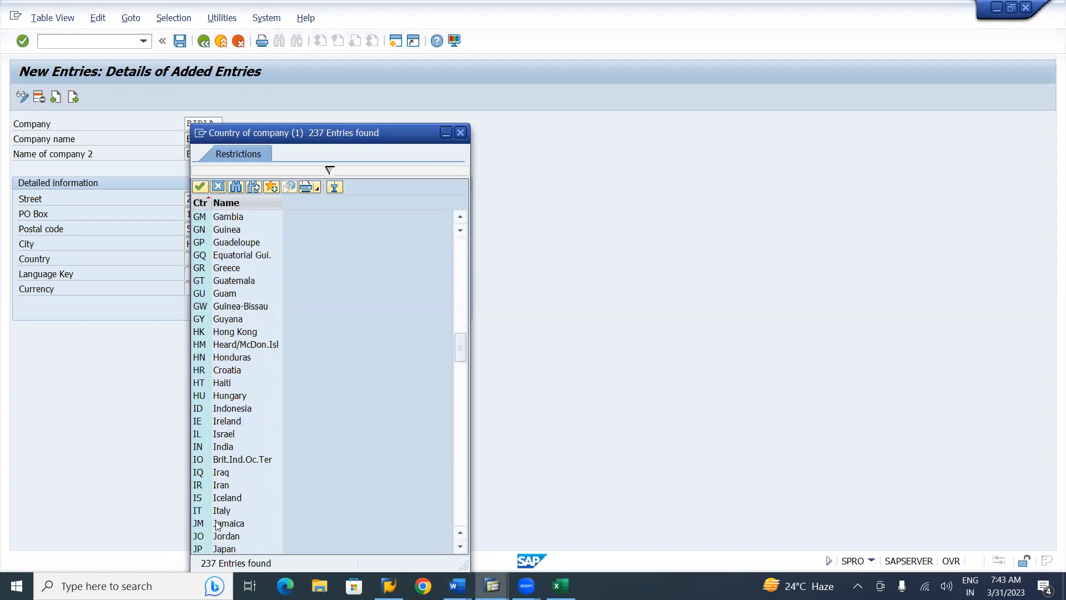
double_click(229, 448)
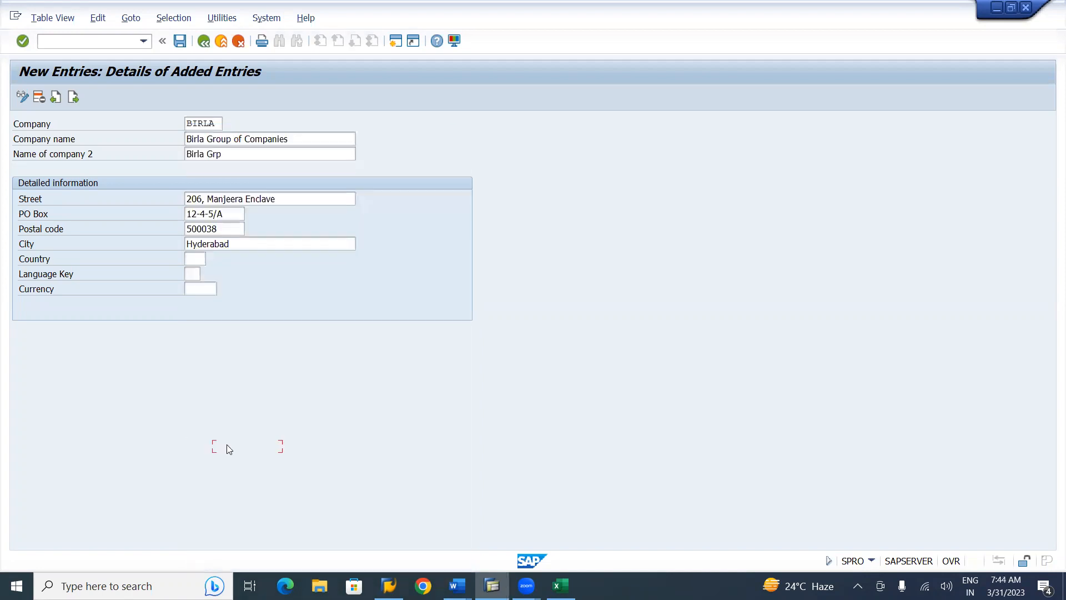
Set the language key to EN and the currency to INR Indian Rupee
left_click(194, 273)
type("e")
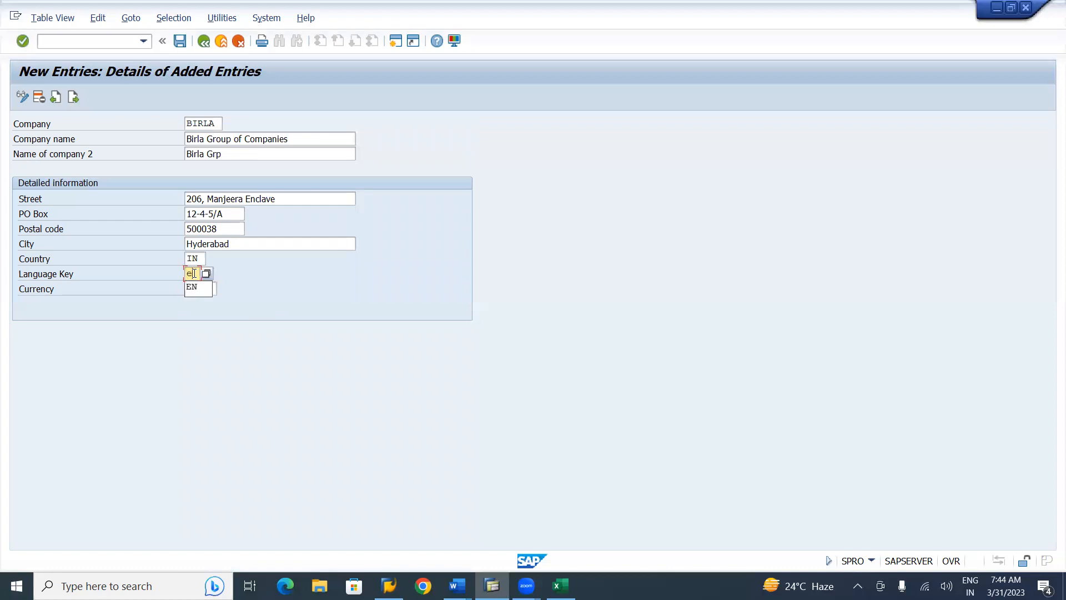
type("n")
left_click(196, 285)
left_click(199, 288)
type("in")
key("BackSpace")
key("BackSpace")
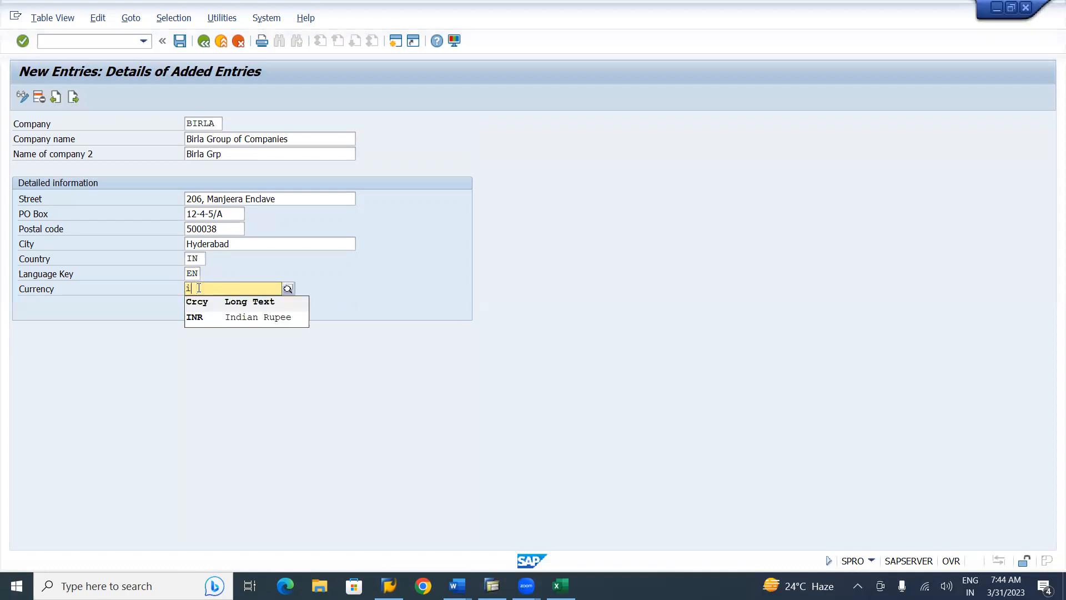
type("INR")
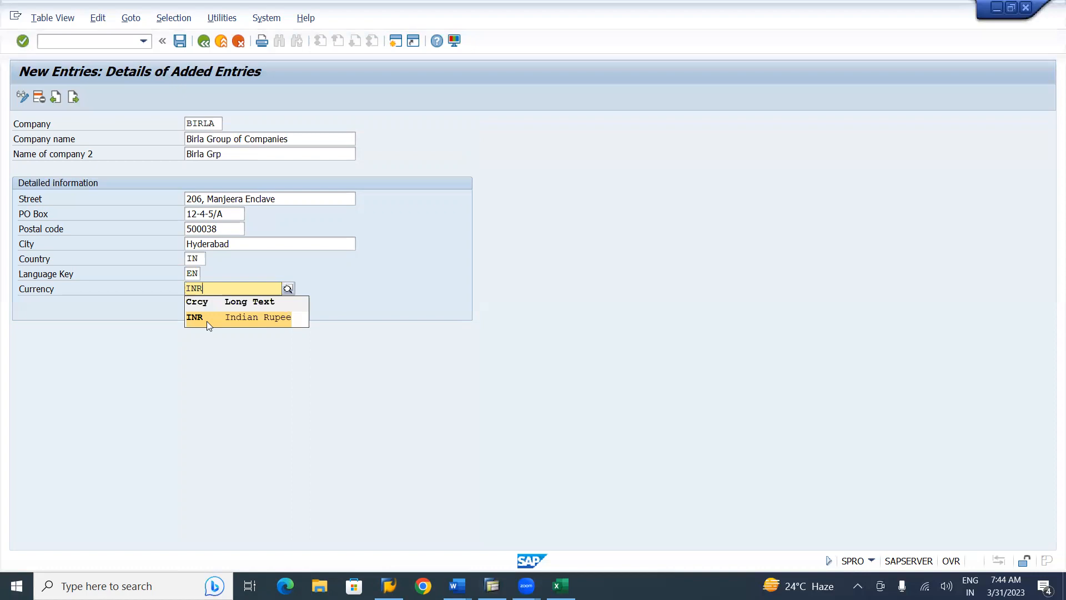
left_click(206, 321)
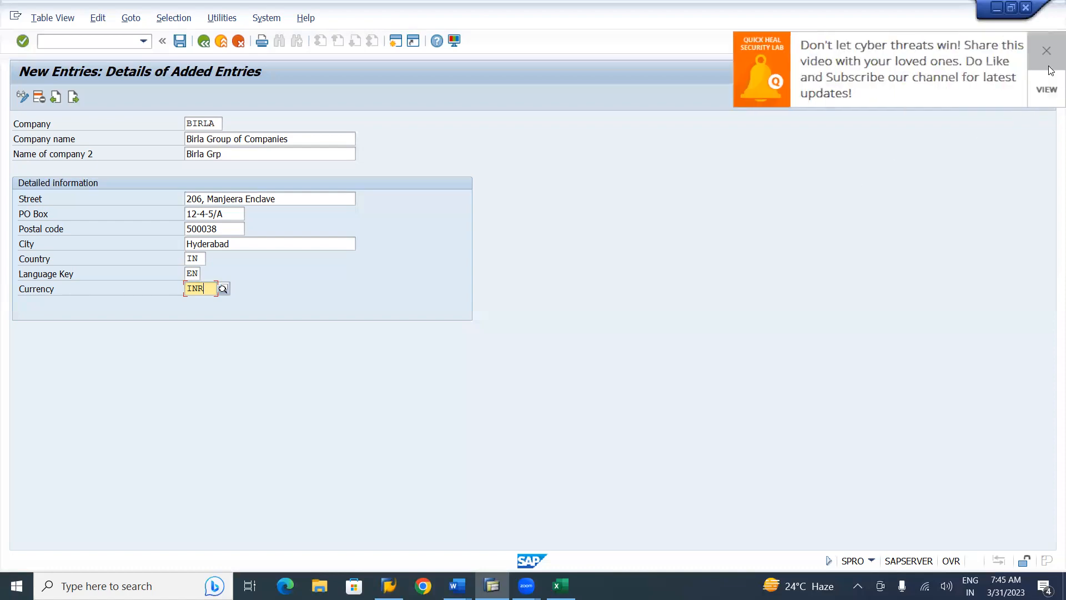
left_click(1051, 66)
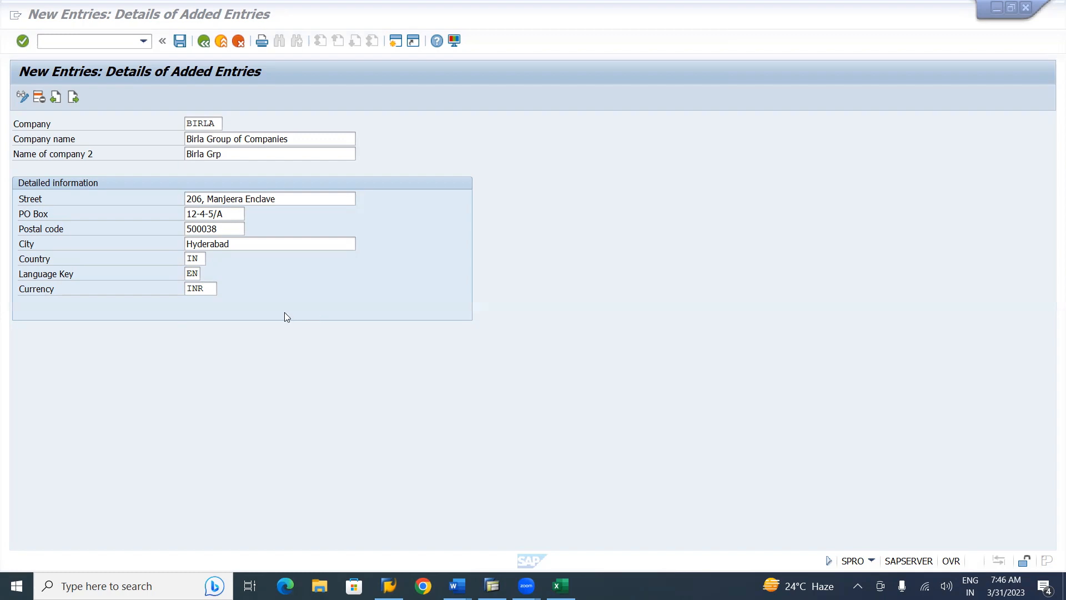
Save the BIRLA company entry, accepting the Birla Group customizing request
left_click(179, 41)
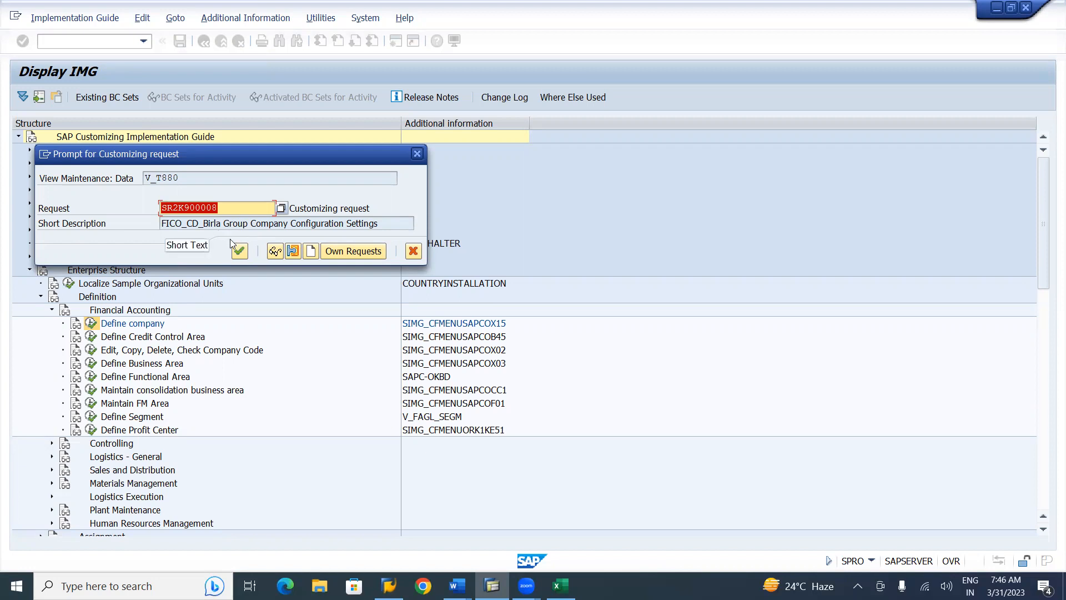
left_click(241, 252)
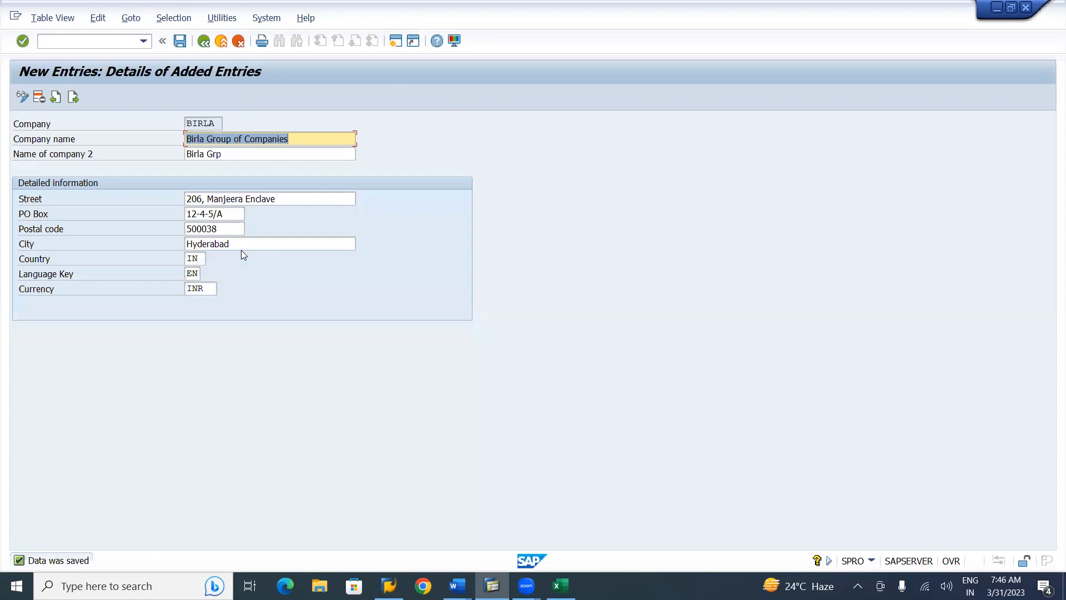
left_click(181, 47)
Save the company list, select the BIRLA row, and go back to Define Credit Control Area in the IMG
left_click(203, 42)
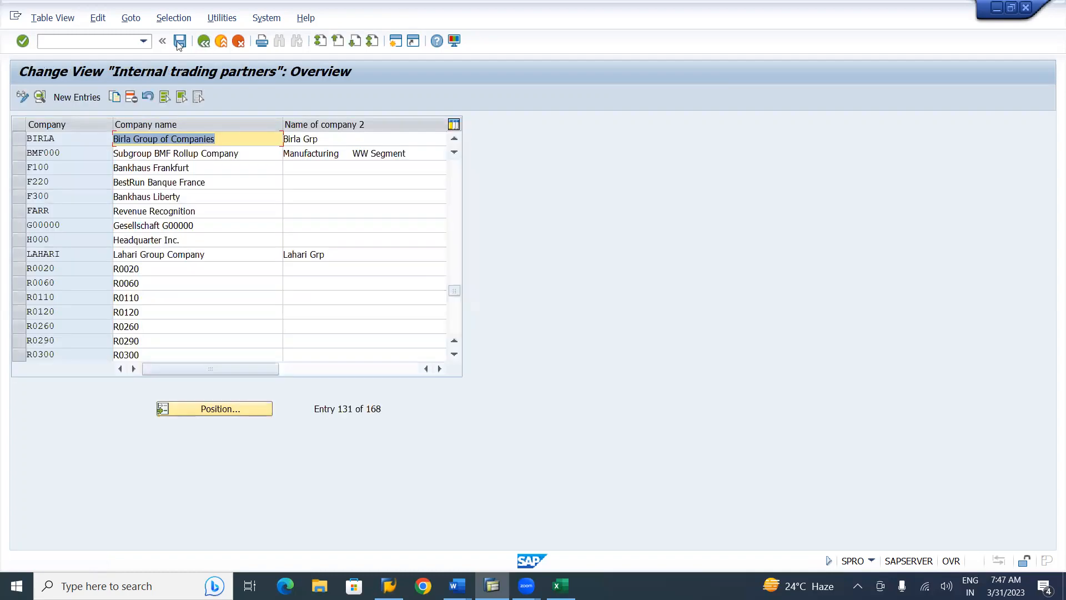
left_click(180, 41)
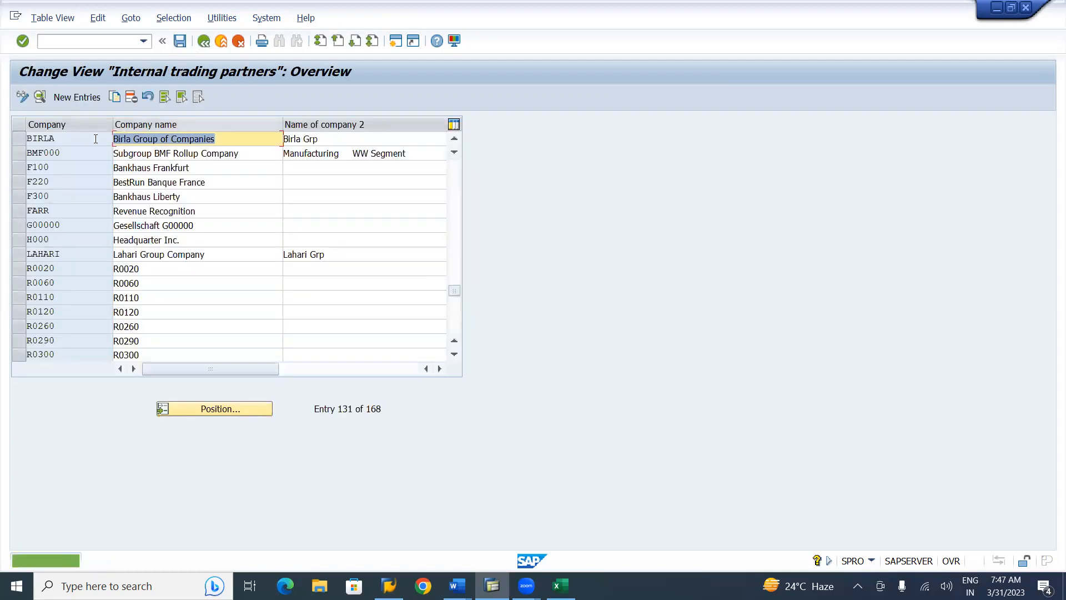
left_click(17, 143)
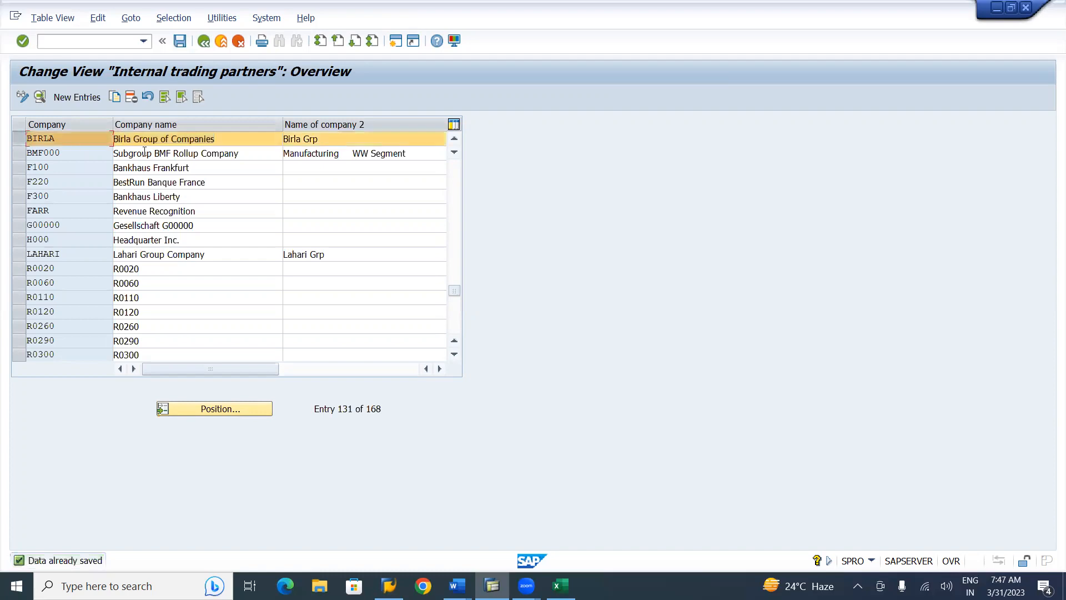
left_click(204, 49)
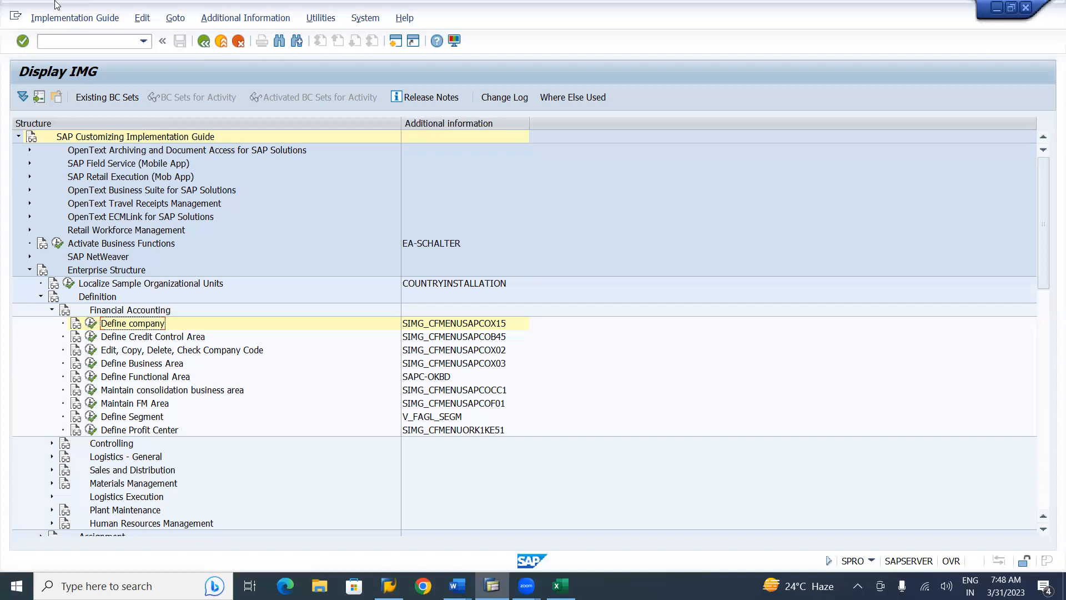
left_click(140, 340)
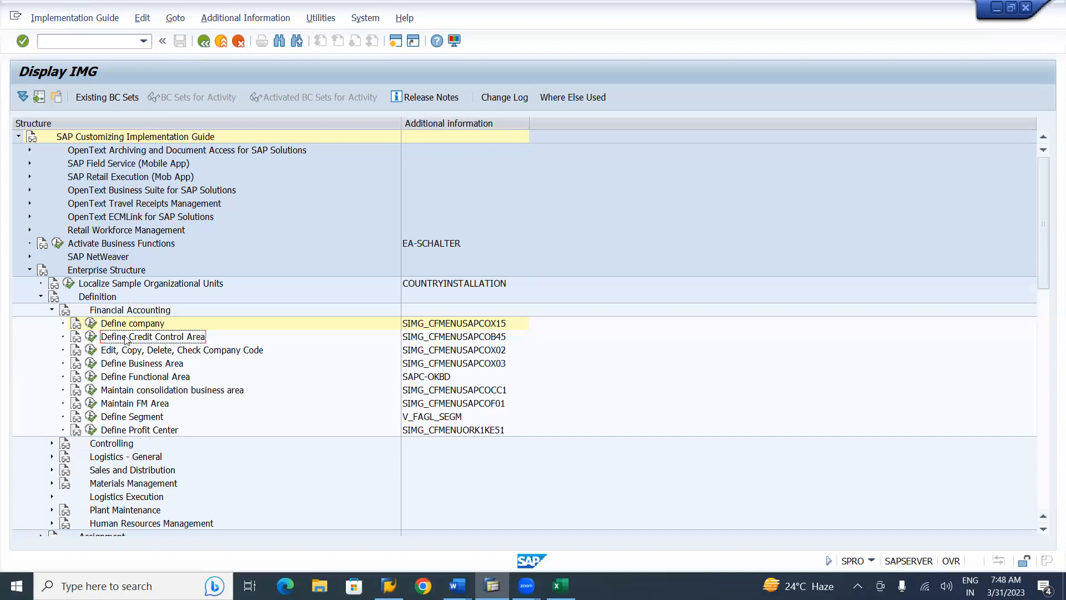
Open the Credit Control Areas overview (38 entries) and start a new entry
left_click(92, 338)
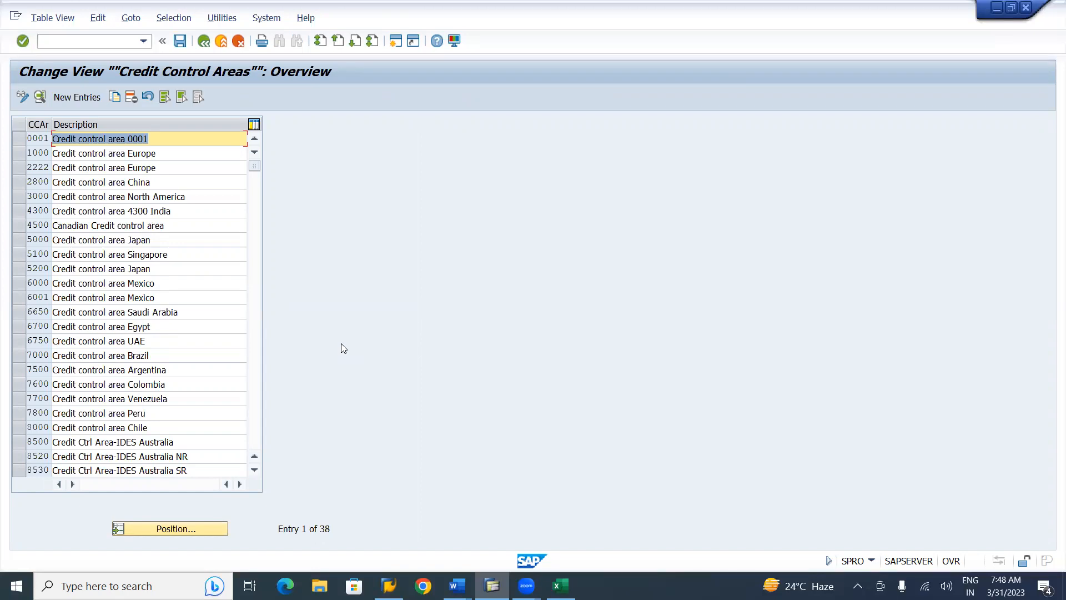
left_click(75, 98)
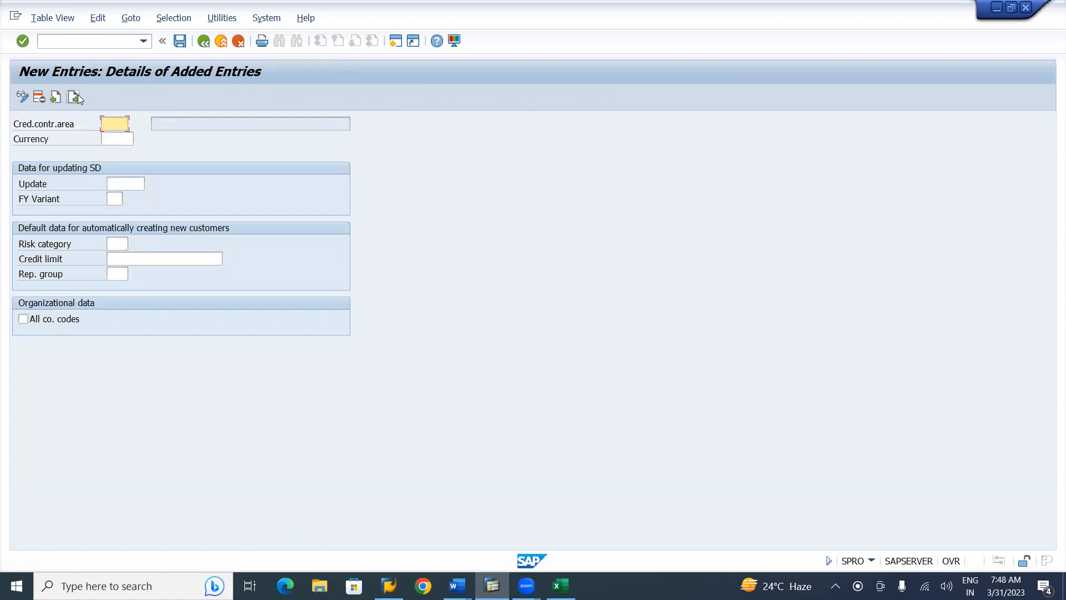
Enter credit control area BIC1 with currency INR, checking the Word notes along the way
key("alt+Tab")
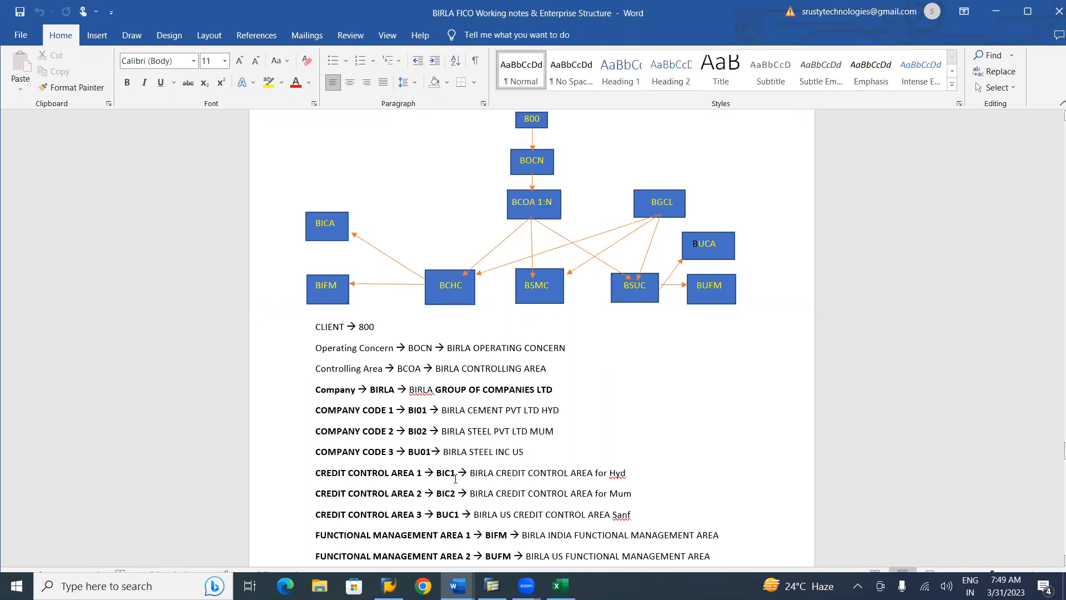
key("alt+Tab")
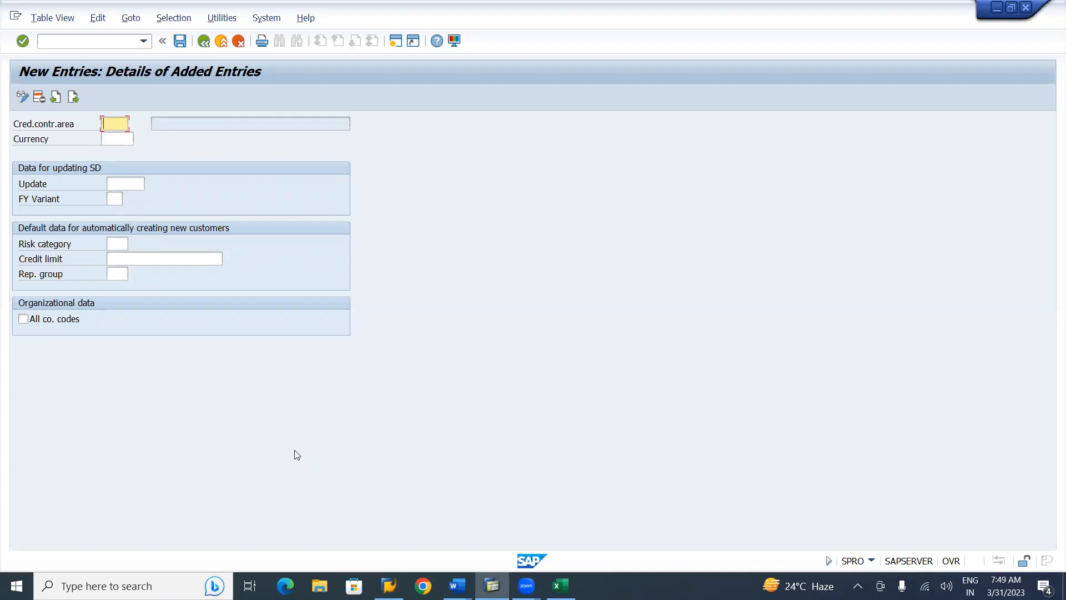
type("BIC1")
left_click(117, 138)
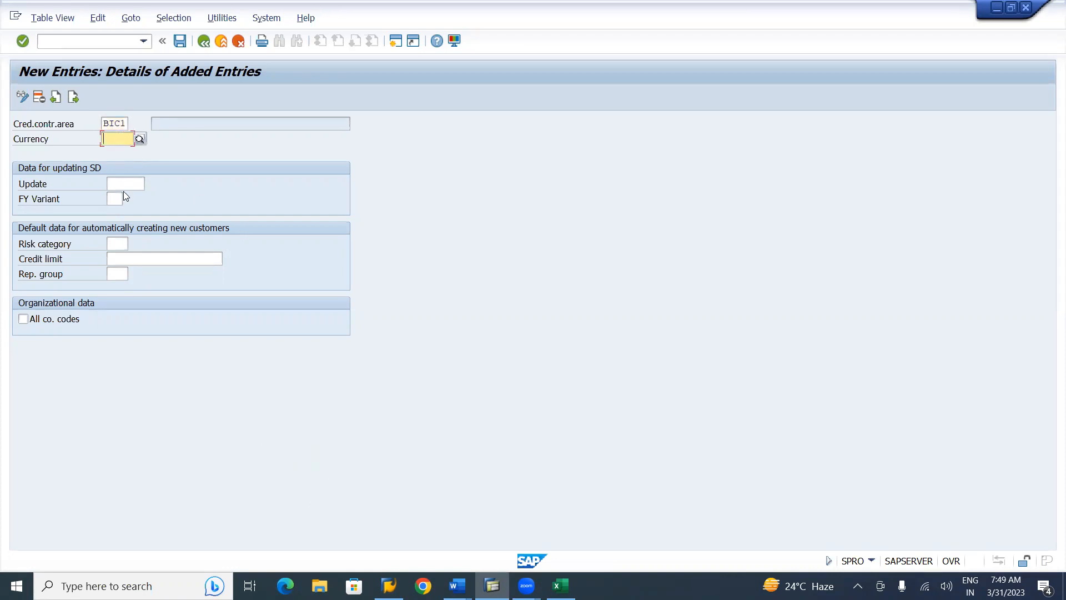
type("INR")
key("alt+Tab")
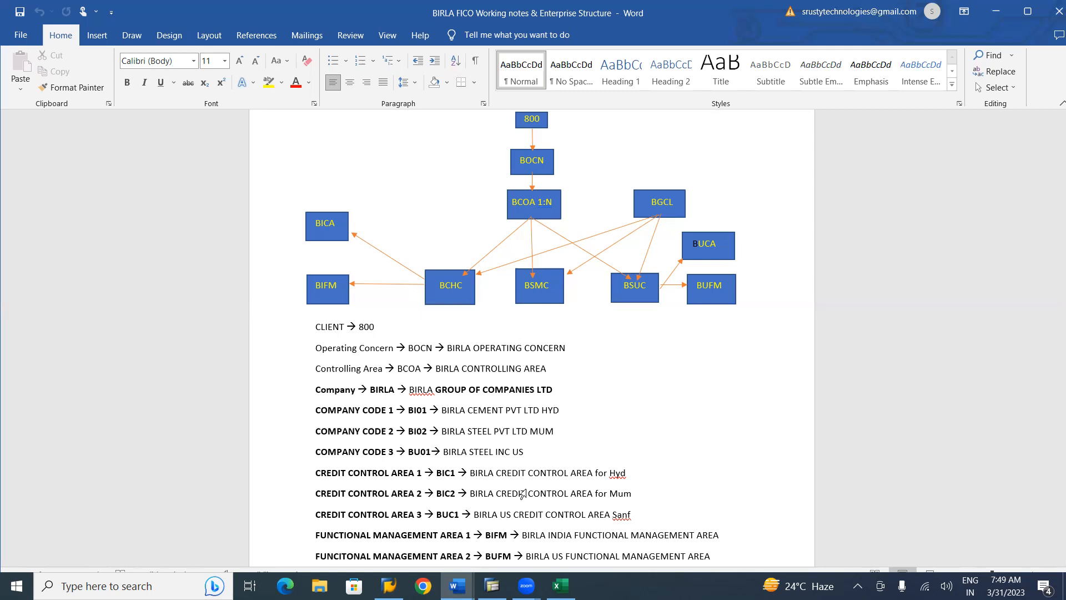
key("alt+Tab")
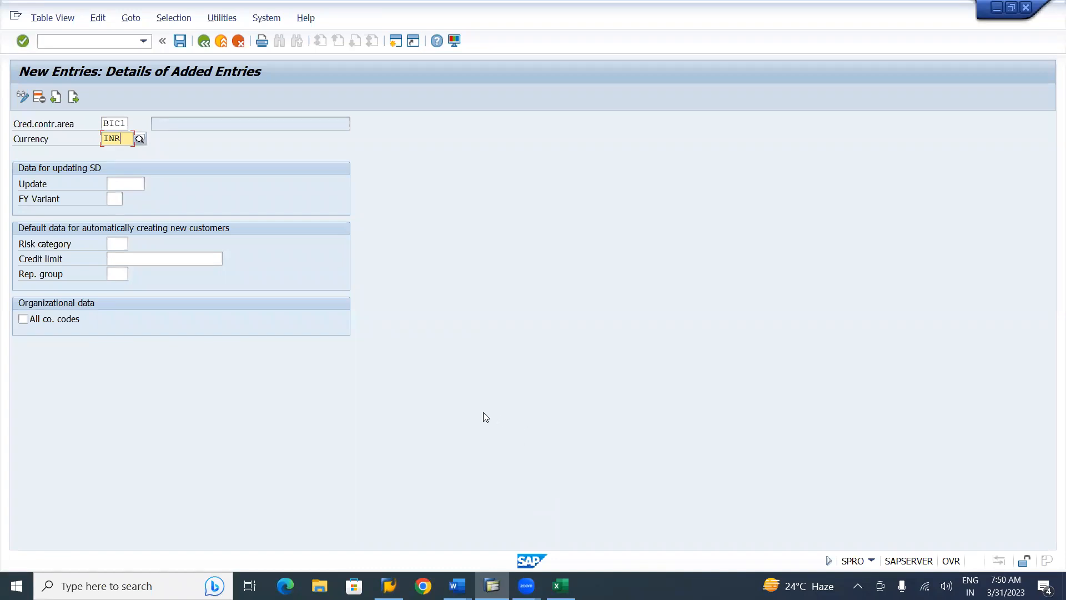
left_click(121, 180)
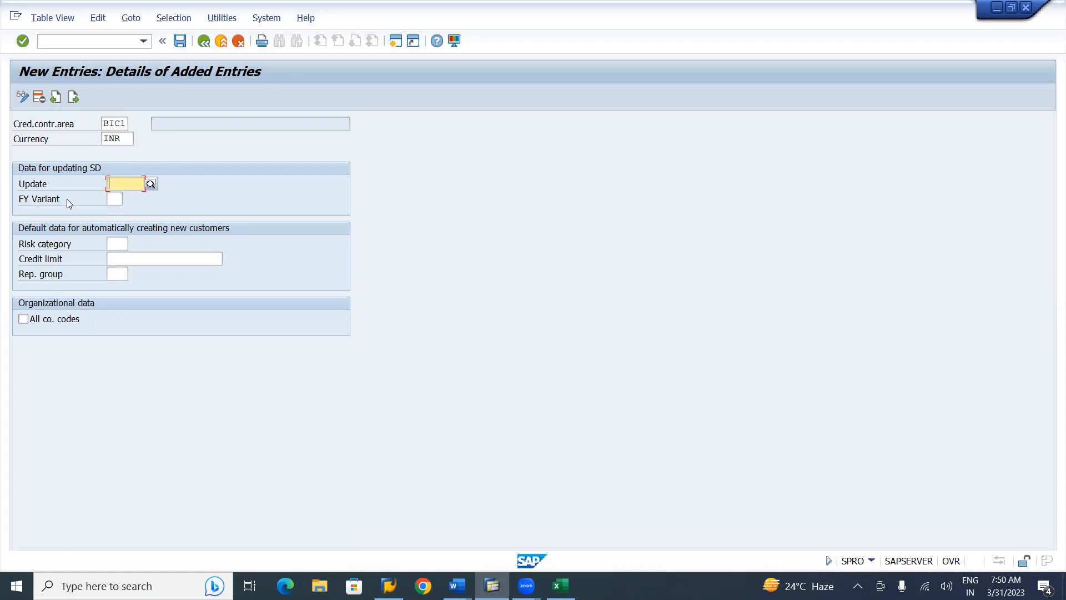
Show the four credit update options (none, 000012, 000015, 000018) for BIC1's Update field
left_click(151, 184)
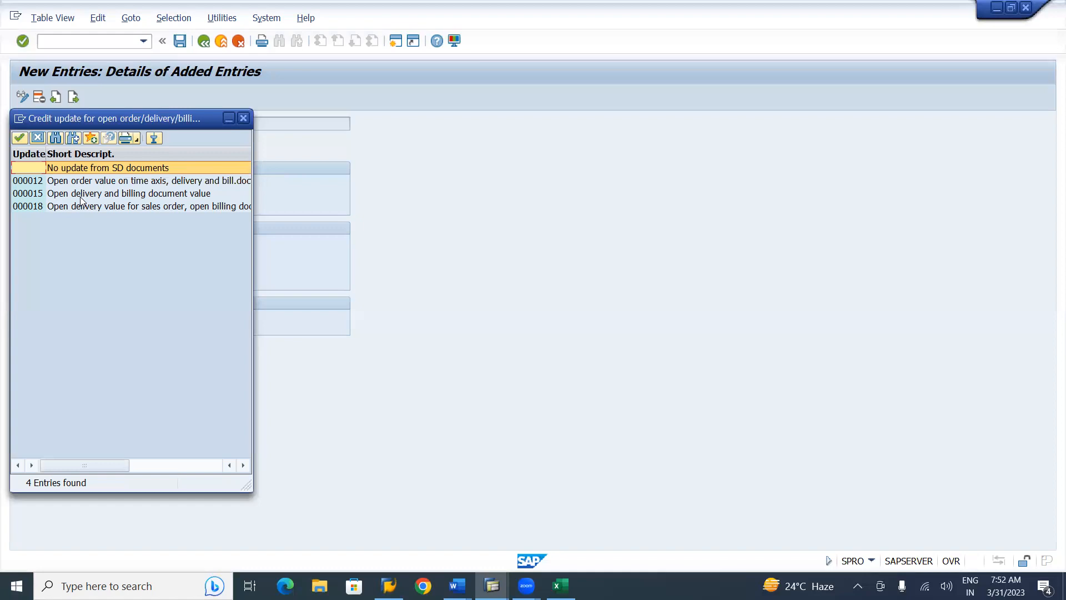
Choose update 000012 (open order value on time axis, delivery and billing) for BIC1
left_click(81, 199)
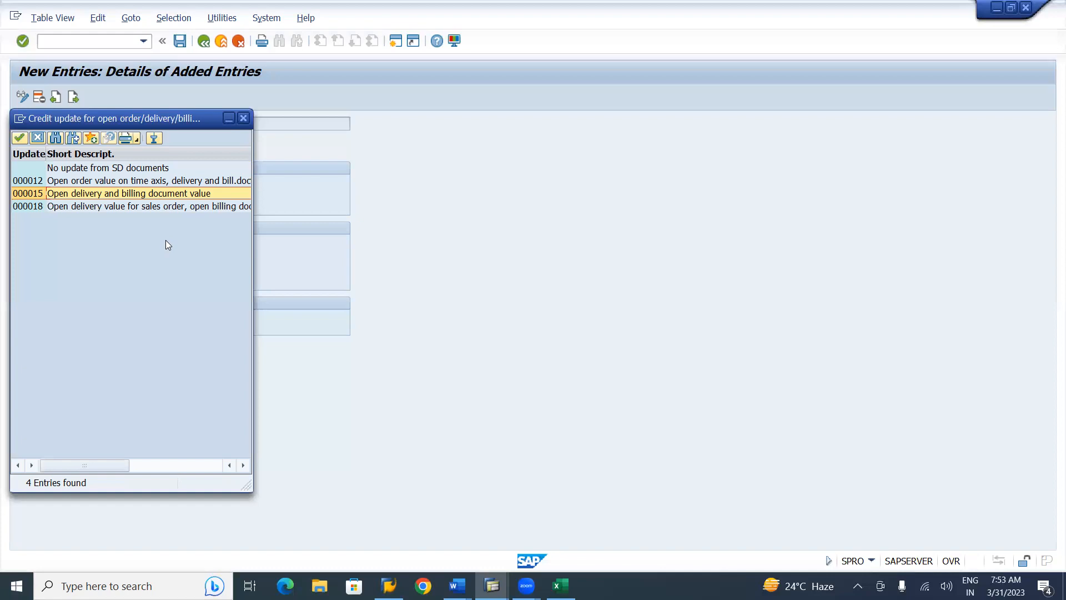
left_click(88, 184)
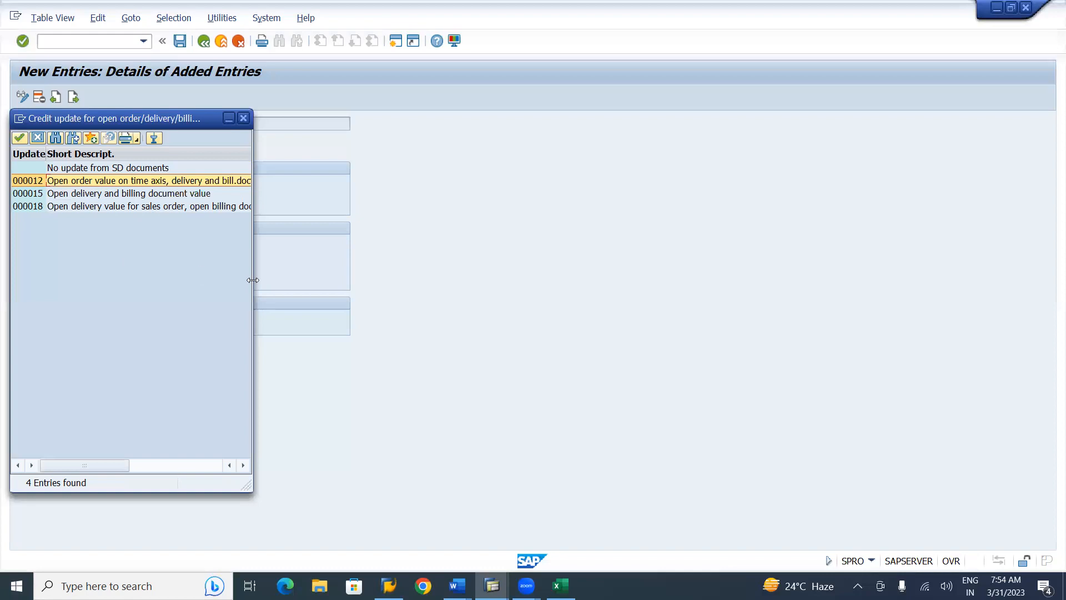
double_click(131, 181)
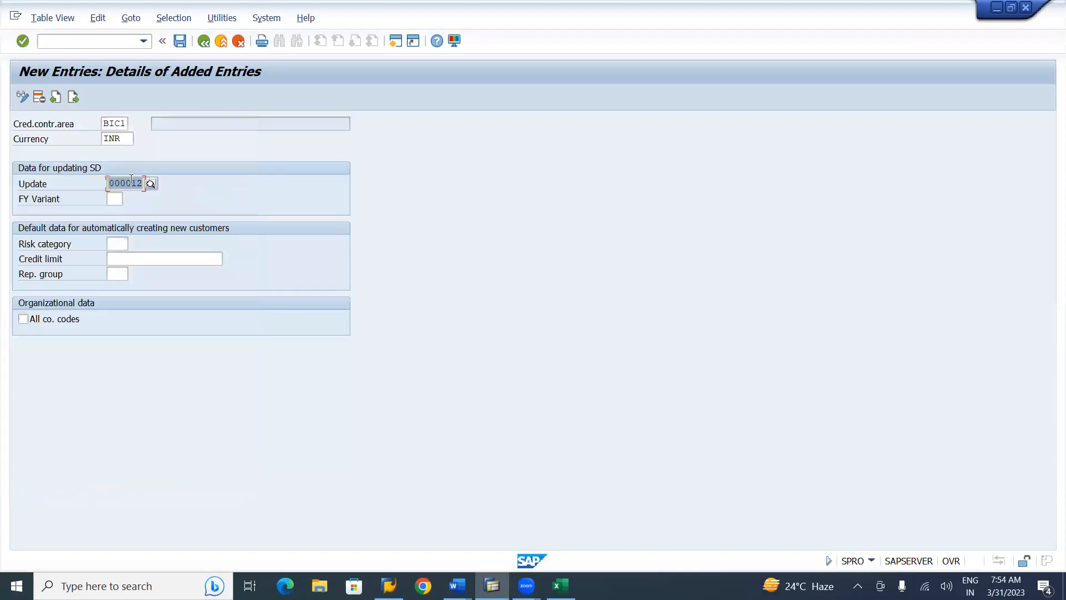
left_click(110, 200)
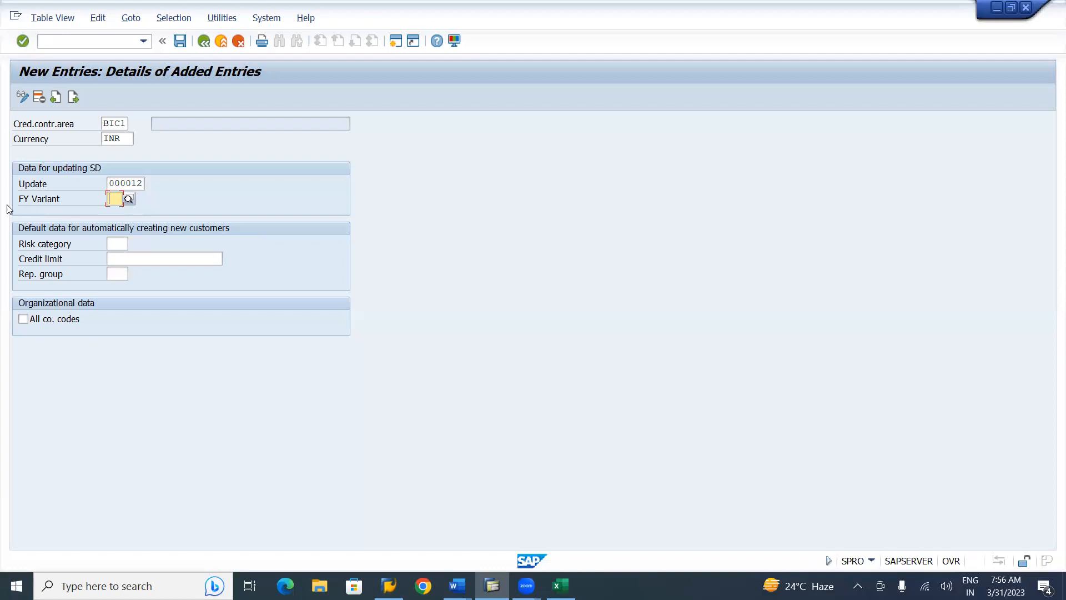
Pick fiscal year variant V3 'Apr.- March, 4 special periods' for BIC1 from the list
left_click(126, 202)
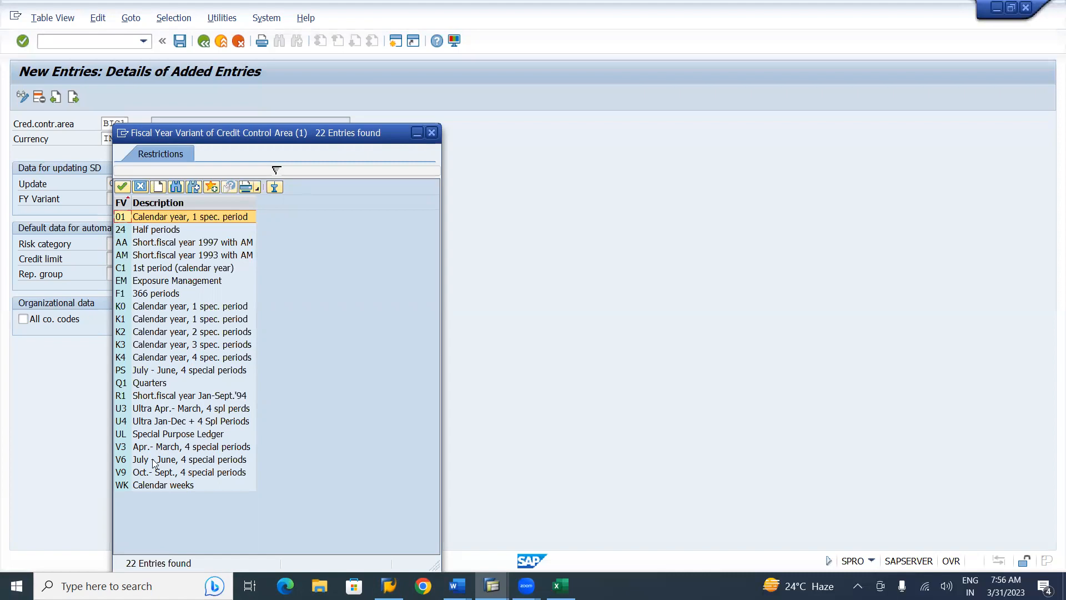
left_click(155, 449)
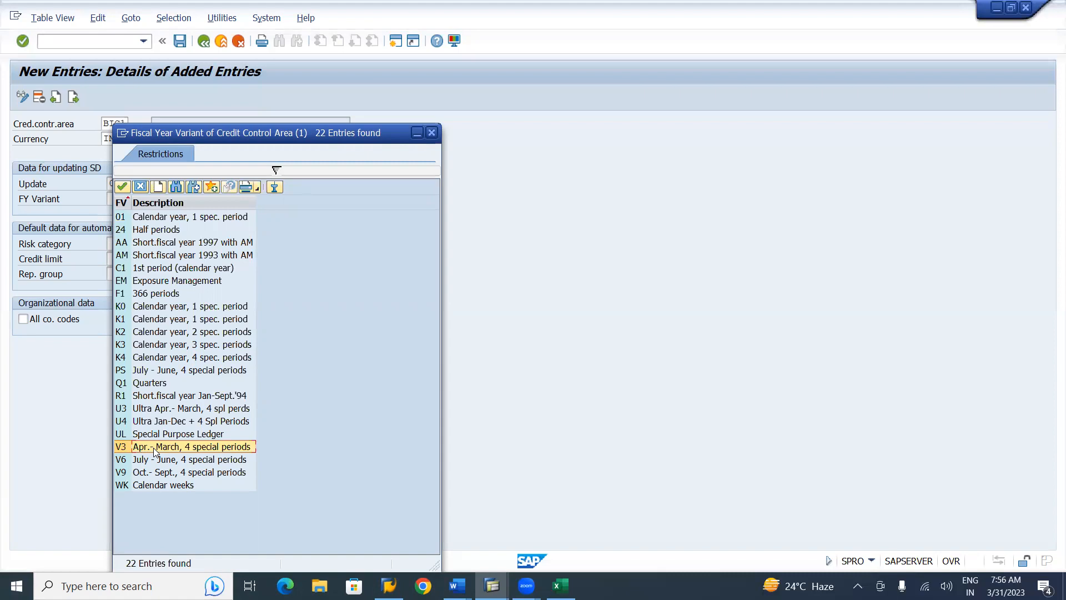
double_click(155, 452)
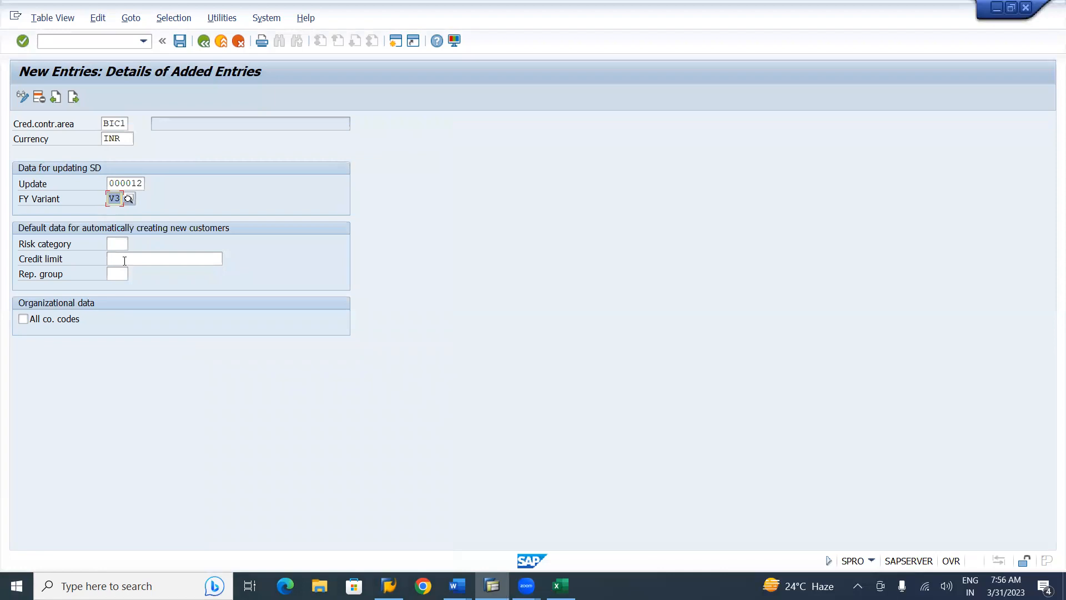
Enter 100000000 as BIC1's default credit limit from the input history
left_click(125, 261)
type("1")
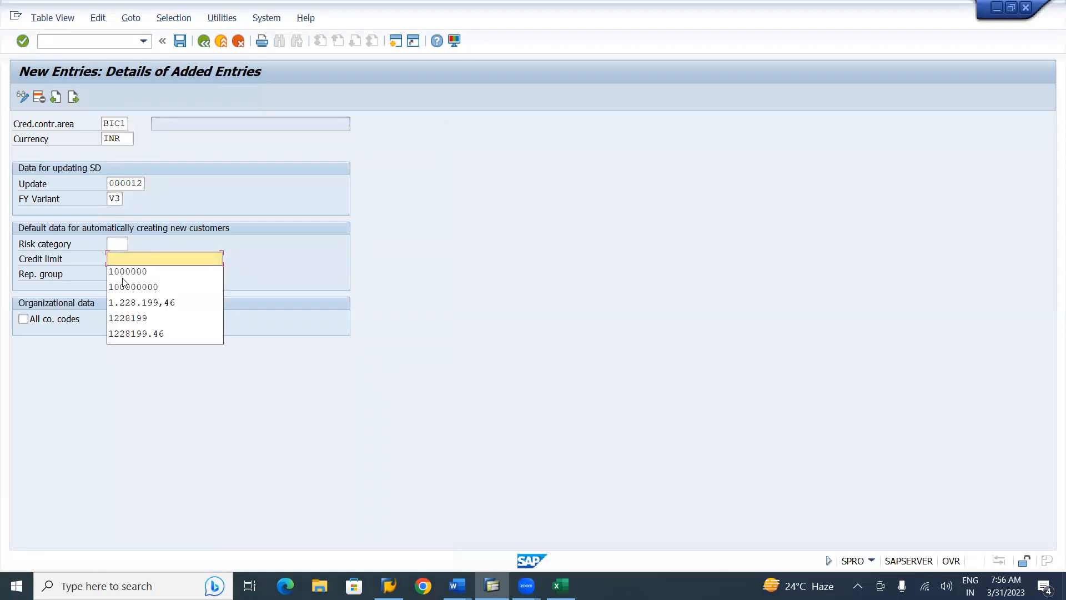
left_click(120, 287)
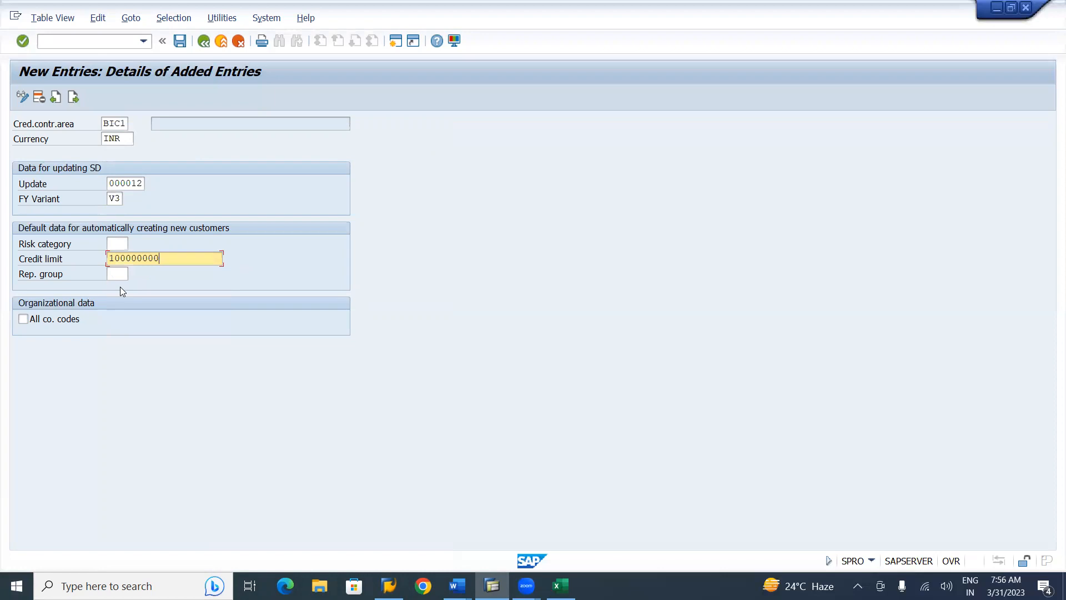
key("Return")
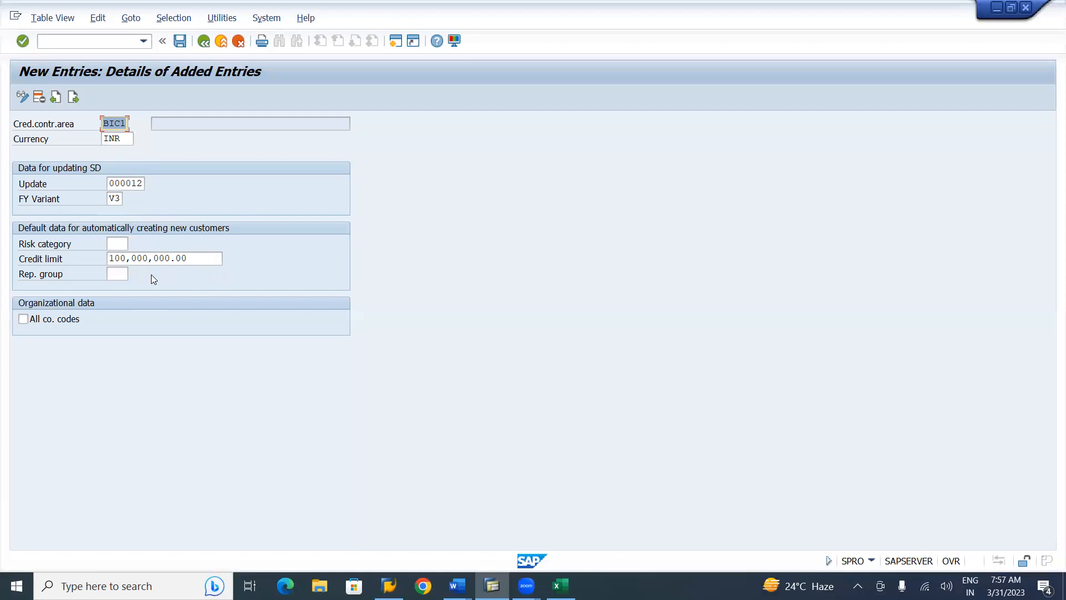
Save BIC1 under the proposed Birla Group customizing request
left_click(180, 42)
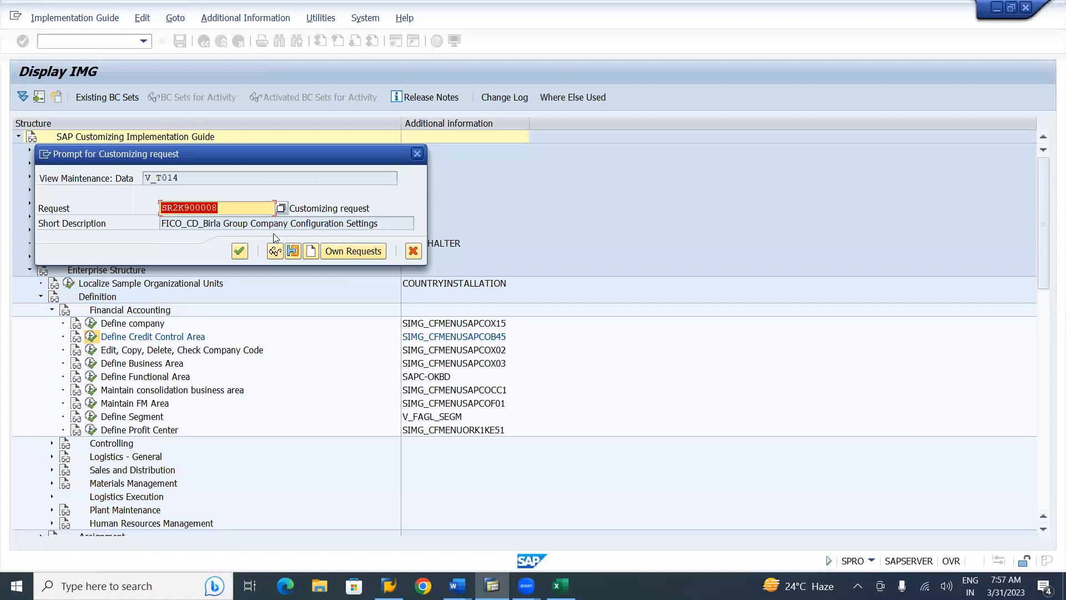
left_click(240, 249)
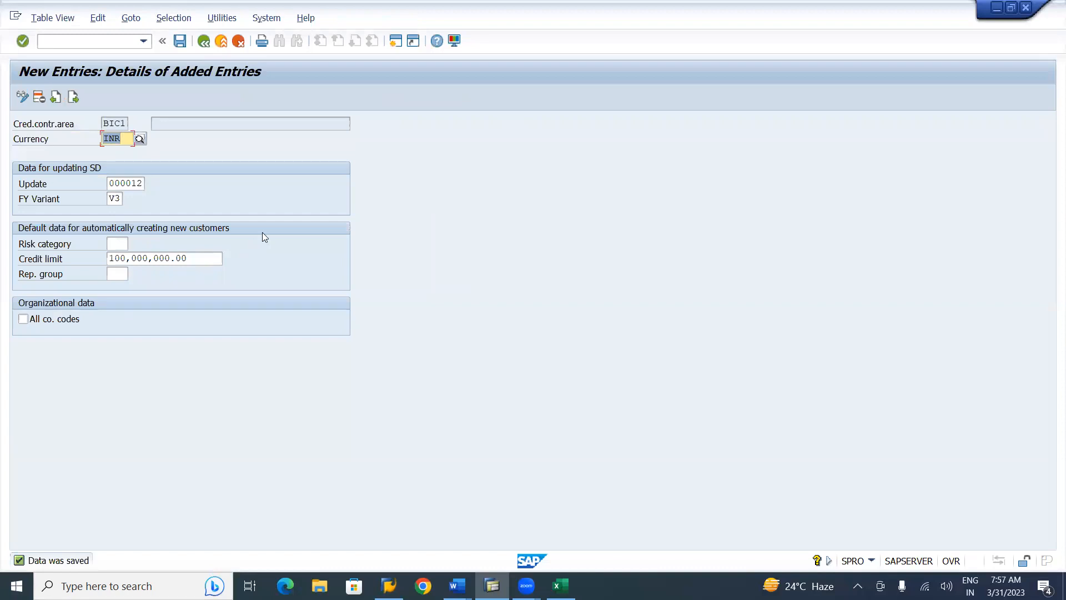
Describe BIC1 as 'Birla Credit Control Area-Hyd' in the overview, save, and select its row
left_click(203, 41)
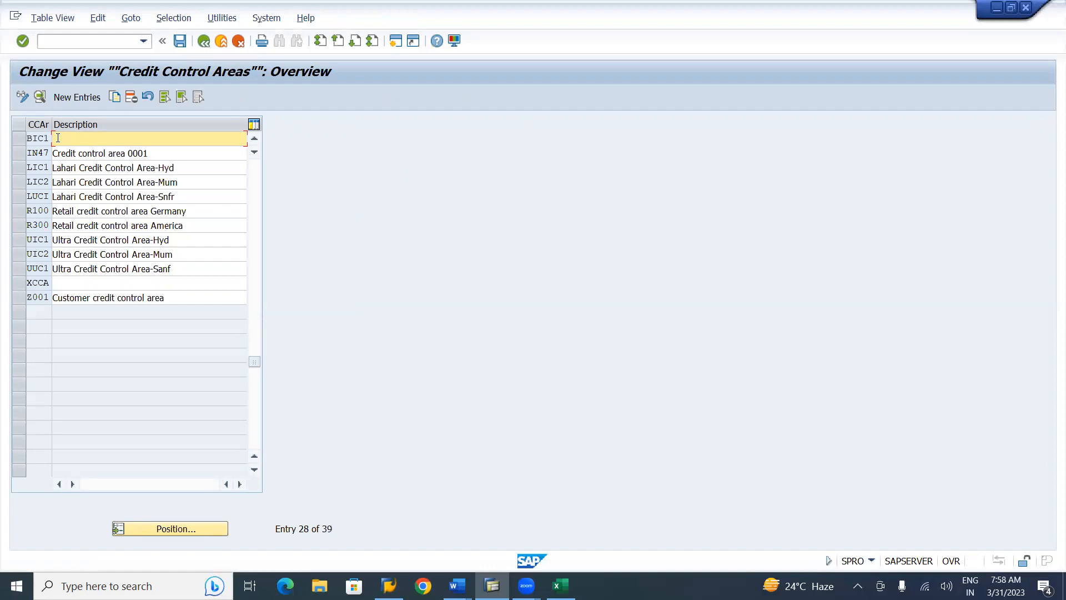
type("Birla")
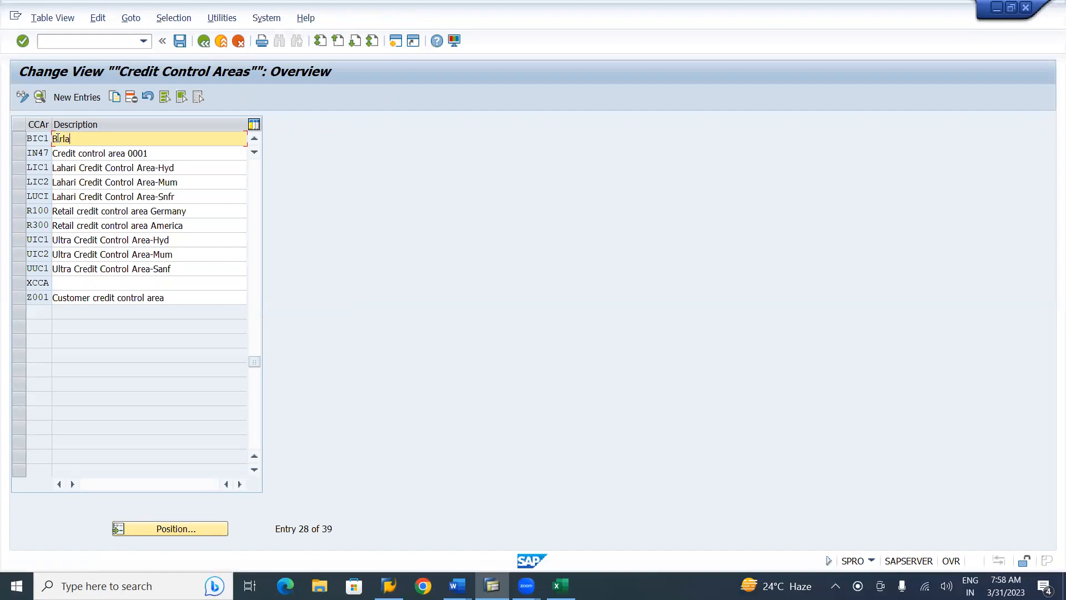
type(" Credit Contr")
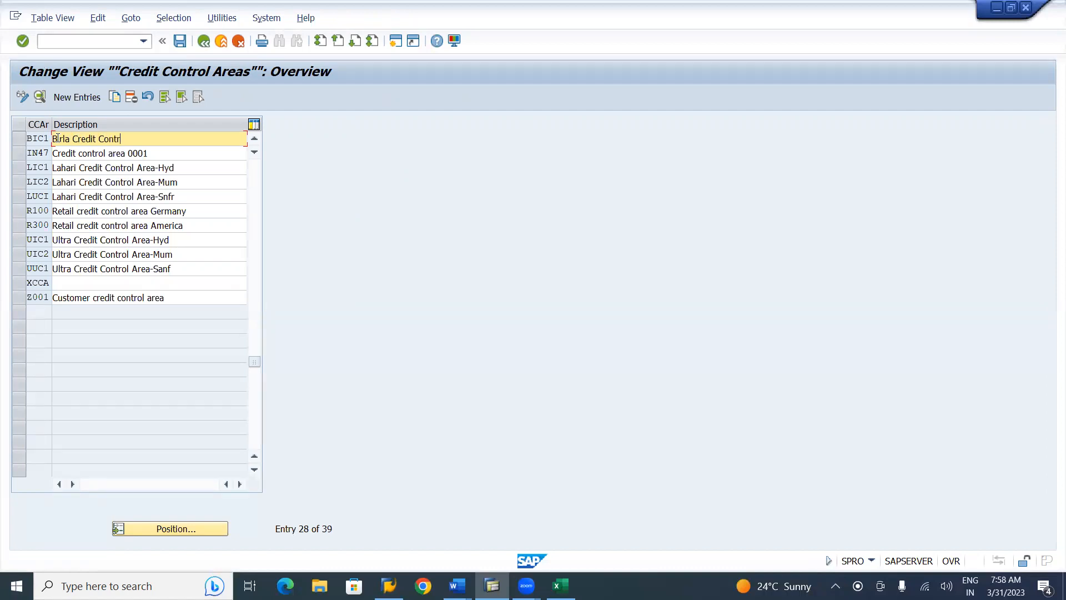
type("ol Area-Hyd")
left_click(180, 43)
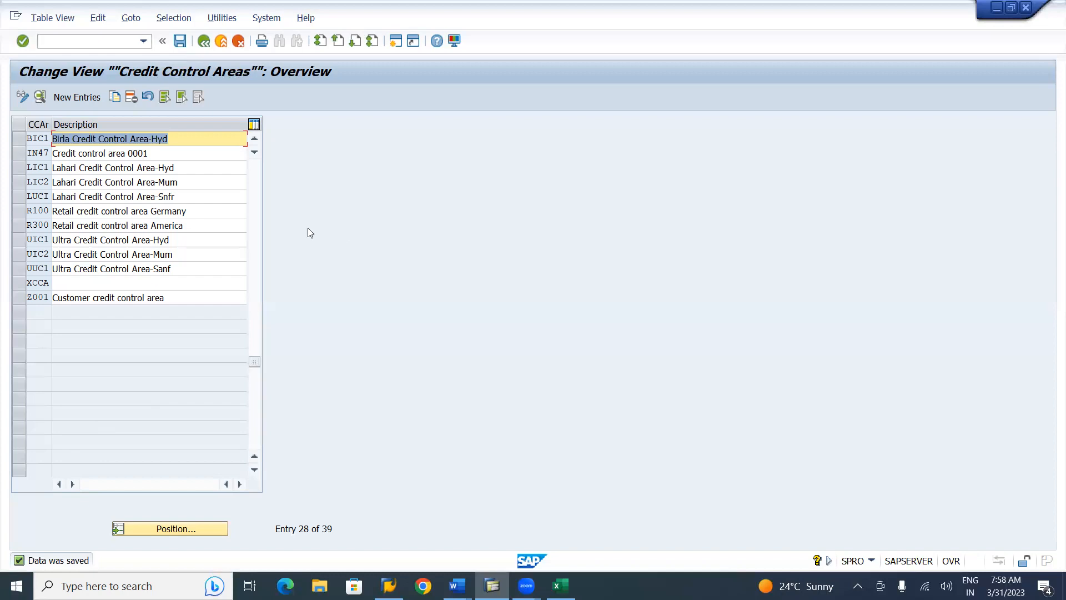
left_click(20, 142)
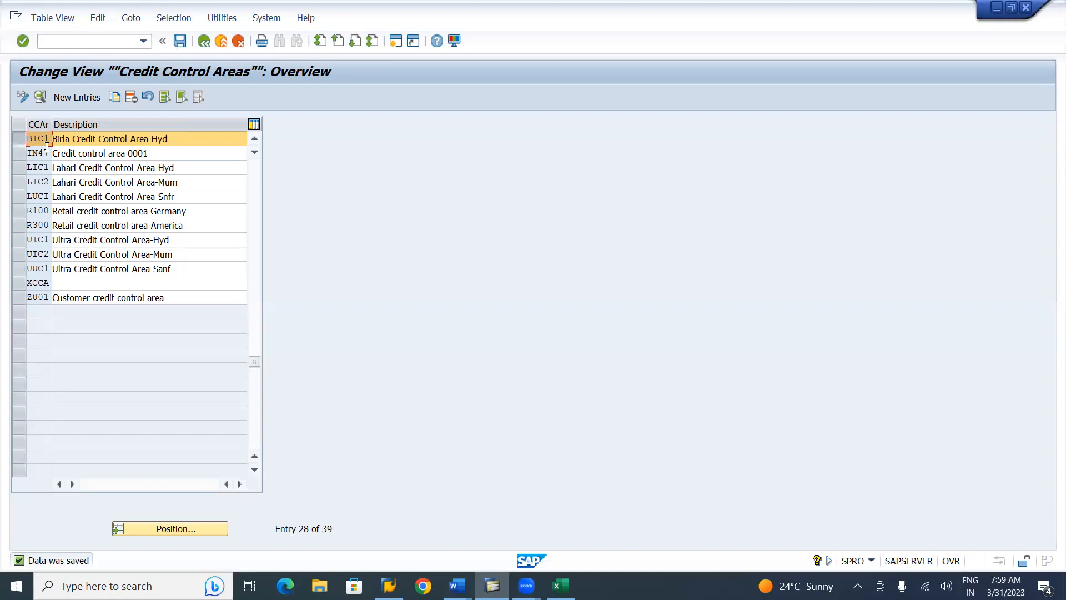
Copy credit control area BIC1 as a new entry with key BIC2
left_click(115, 98)
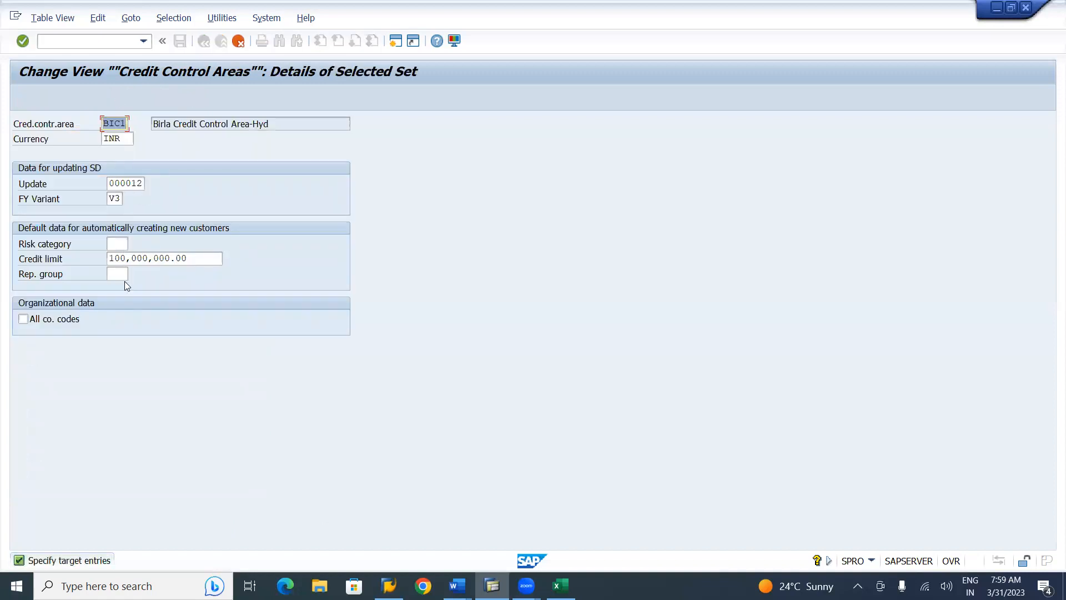
left_click(120, 123)
key("F3")
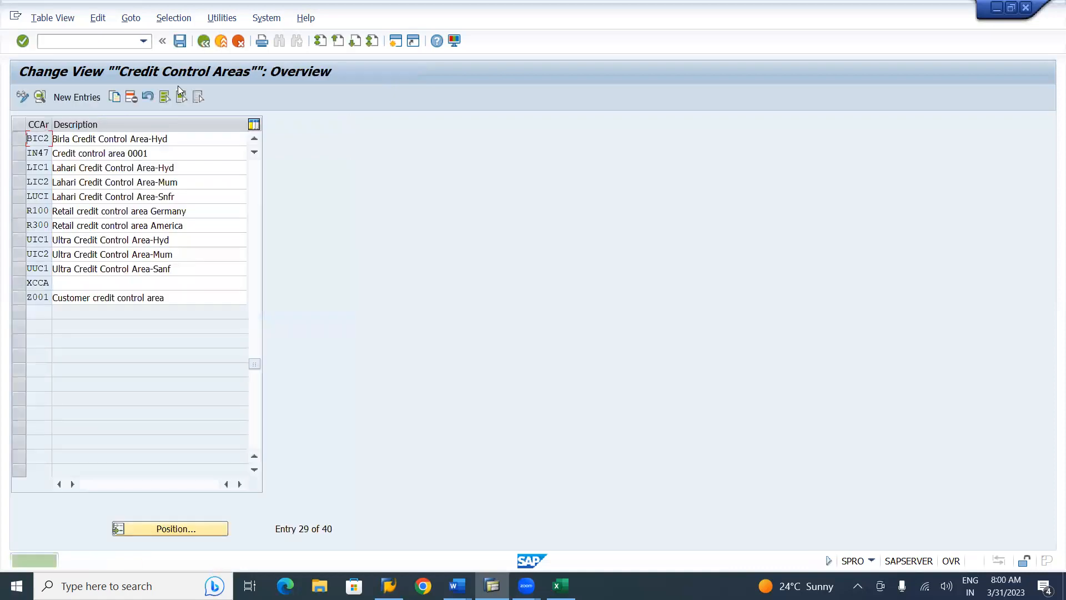
Change BIC2's description ending from Hyd to Mum, then check the Word notes
left_click(190, 135)
key("BackSpace")
key("BackSpace")
key("BackSpace")
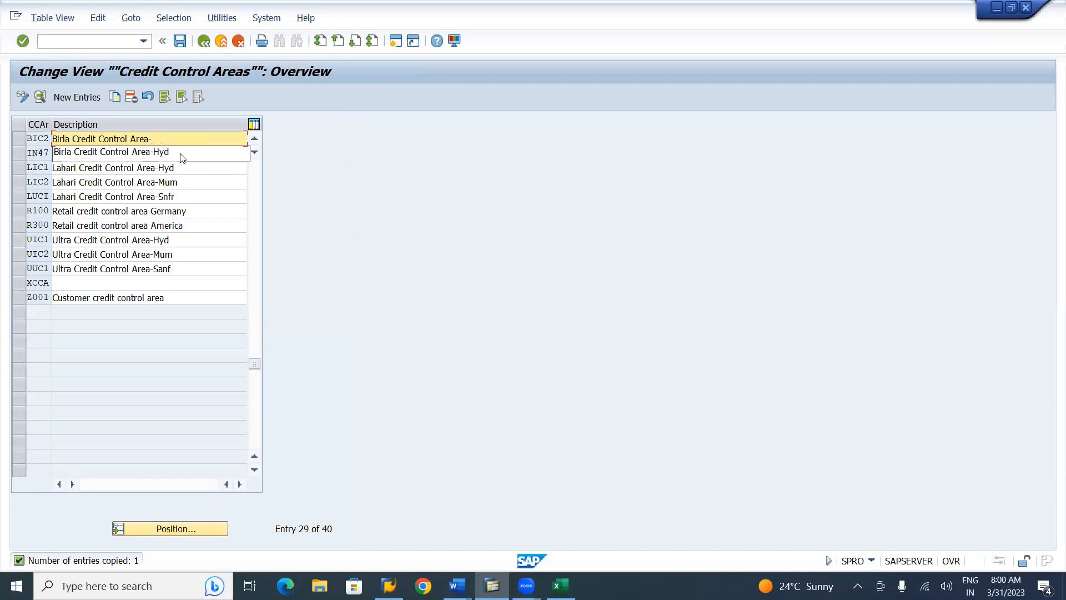
type("Mum")
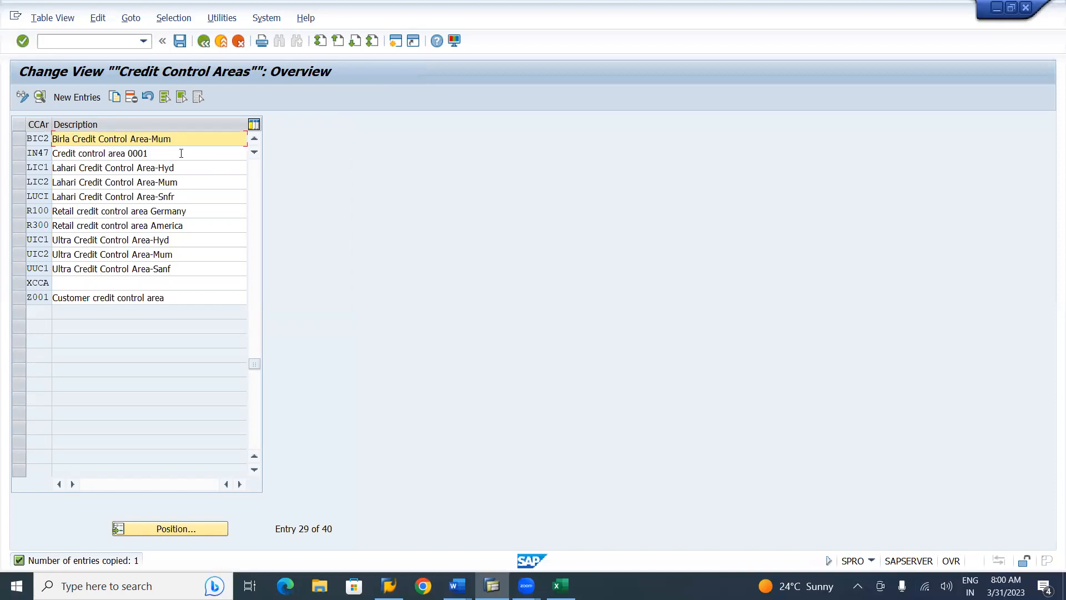
left_click(257, 140)
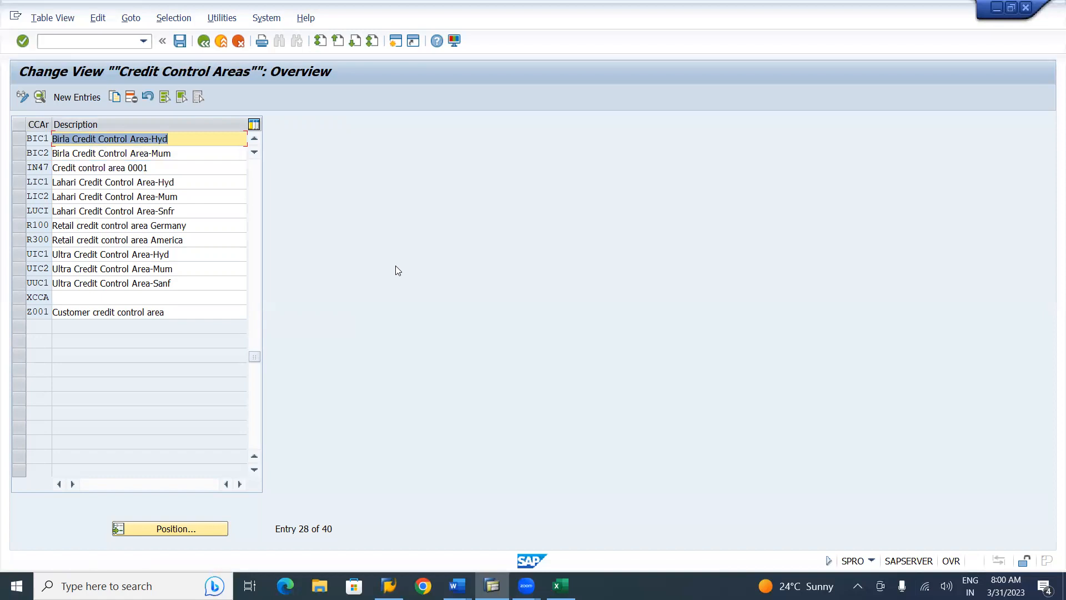
key("alt+Tab")
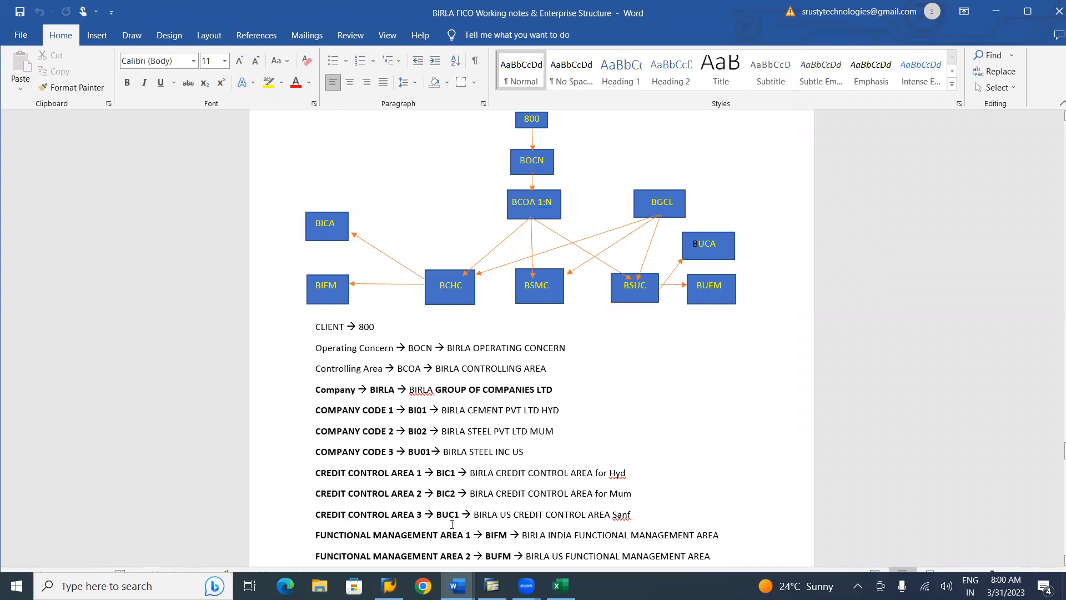
key("alt+Tab")
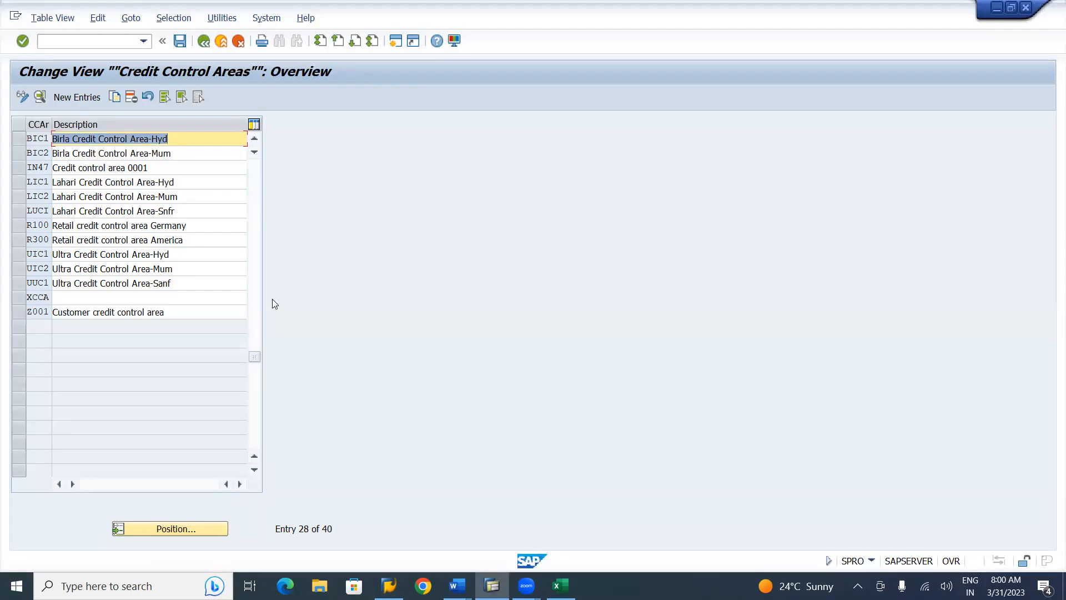
Create new credit control area BUC1 with currency USD American Dollar
left_click(80, 98)
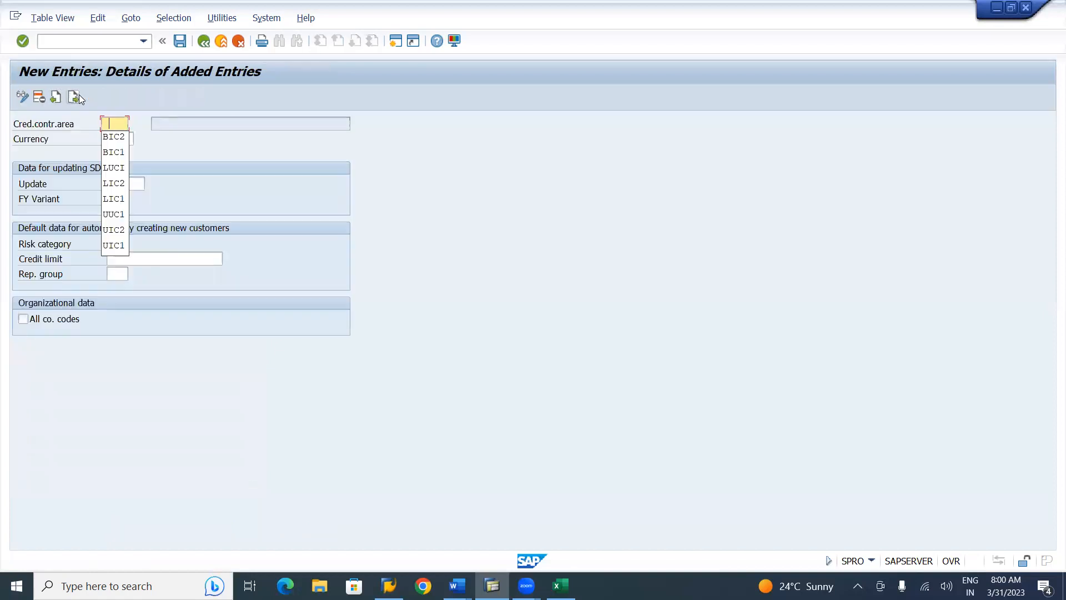
left_click(120, 157)
key("Left")
key("Left")
key("Left")
type("u")
key("BackSpace")
type("U")
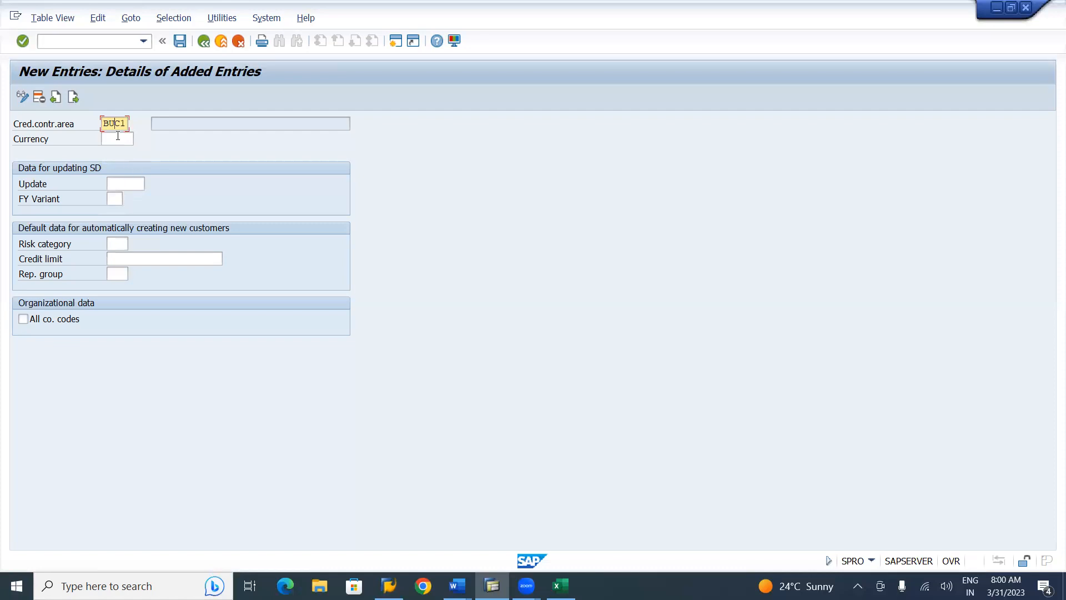
left_click(118, 136)
type("USD")
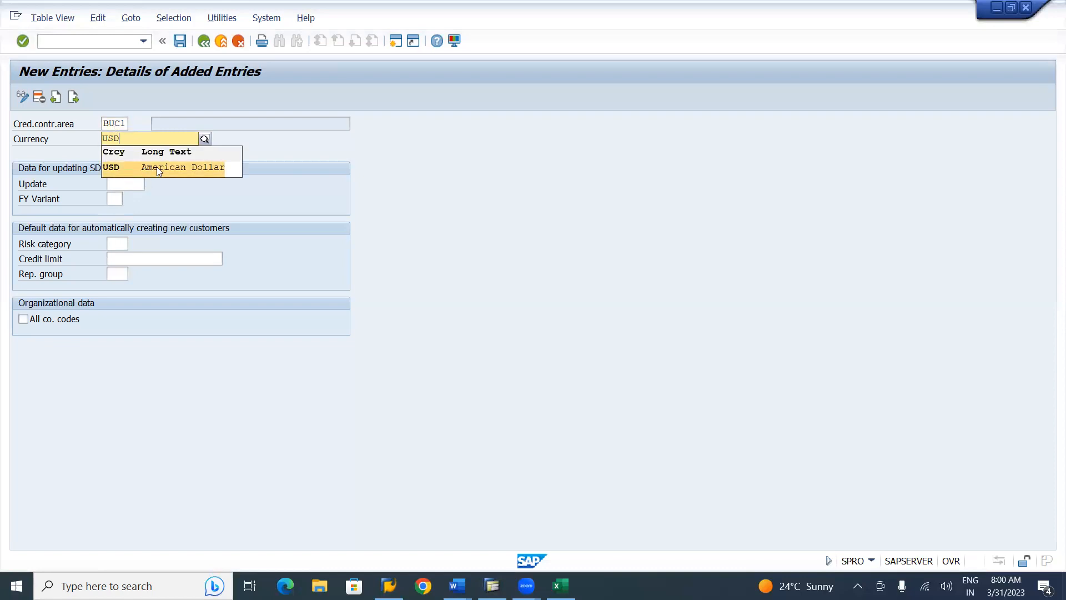
left_click(157, 168)
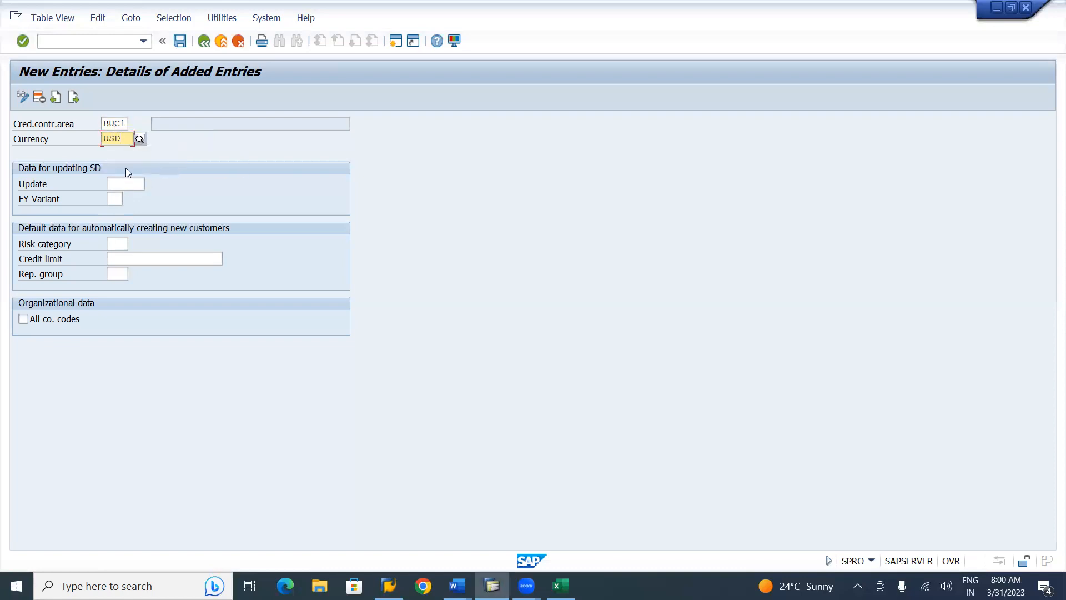
Set BUC1's update to 000012, fiscal year variant V3 and credit limit 1.228.199,46
left_click(131, 184)
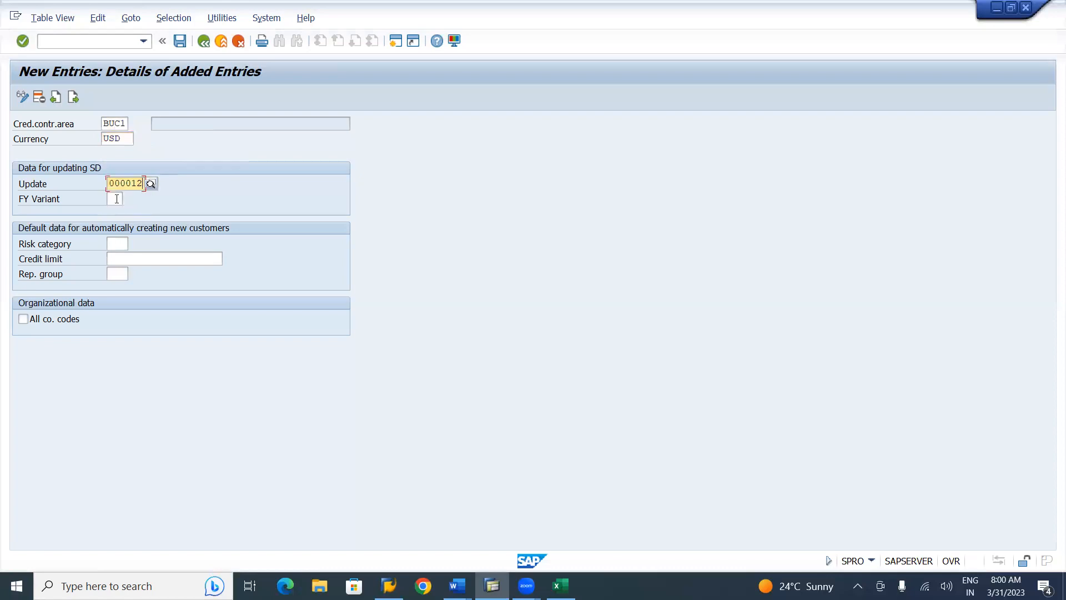
left_click(116, 199)
left_click(116, 198)
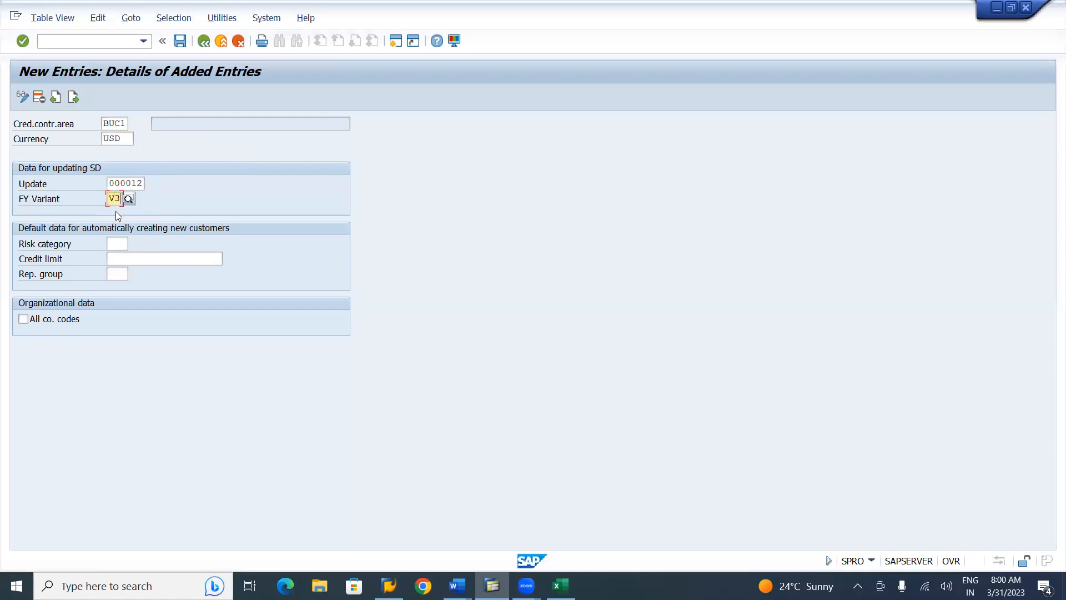
left_click(118, 261)
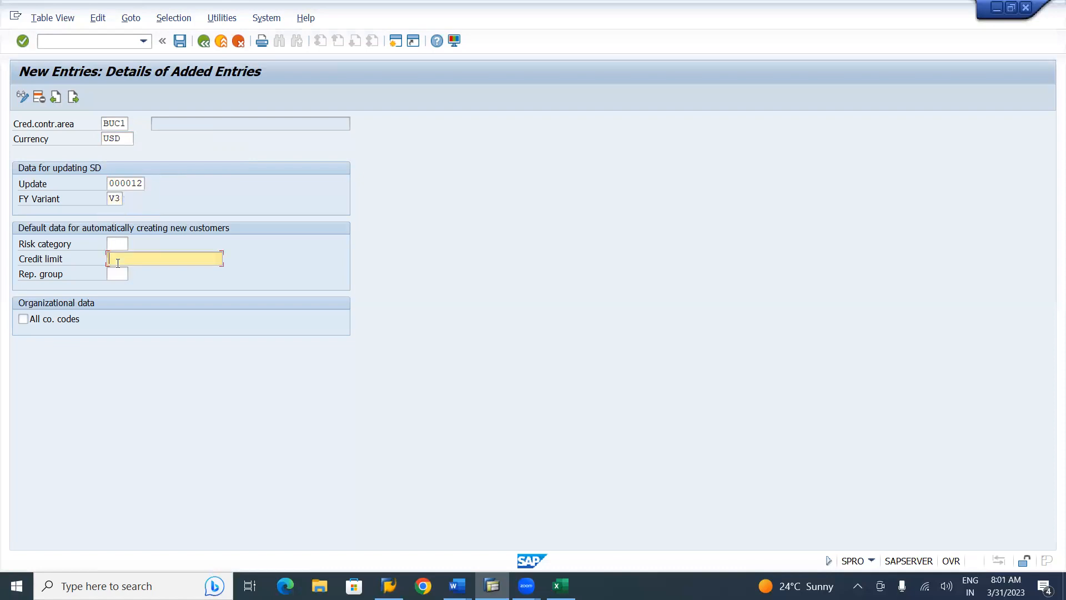
left_click(117, 259)
left_click(121, 285)
key("BackSpace")
key("BackSpace")
key("BackSpace")
key("BackSpace")
key("BackSpace")
key("BackSpace")
key("BackSpace")
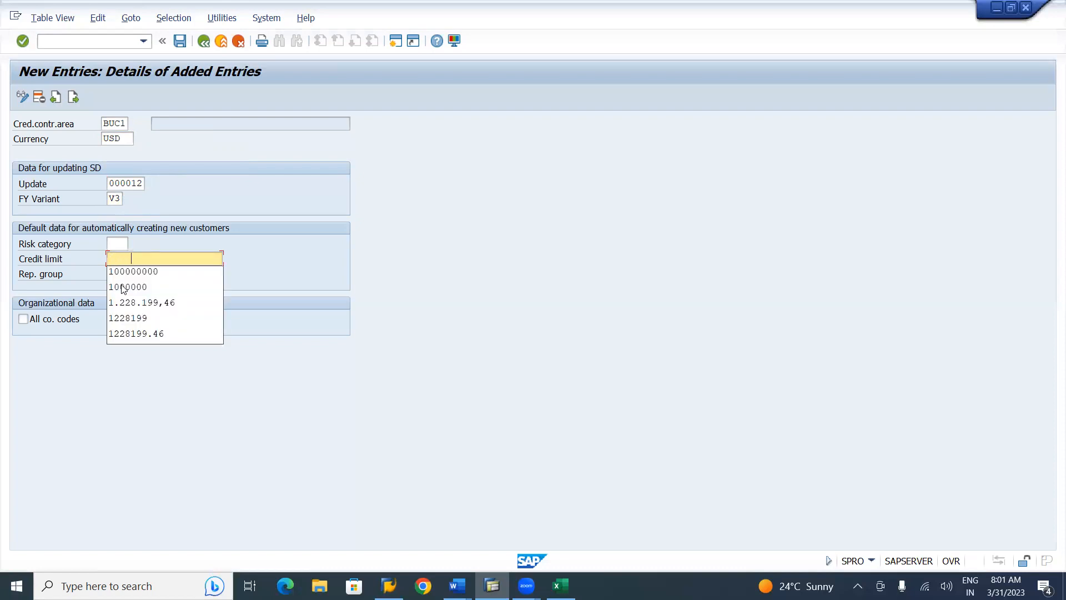
left_click(129, 304)
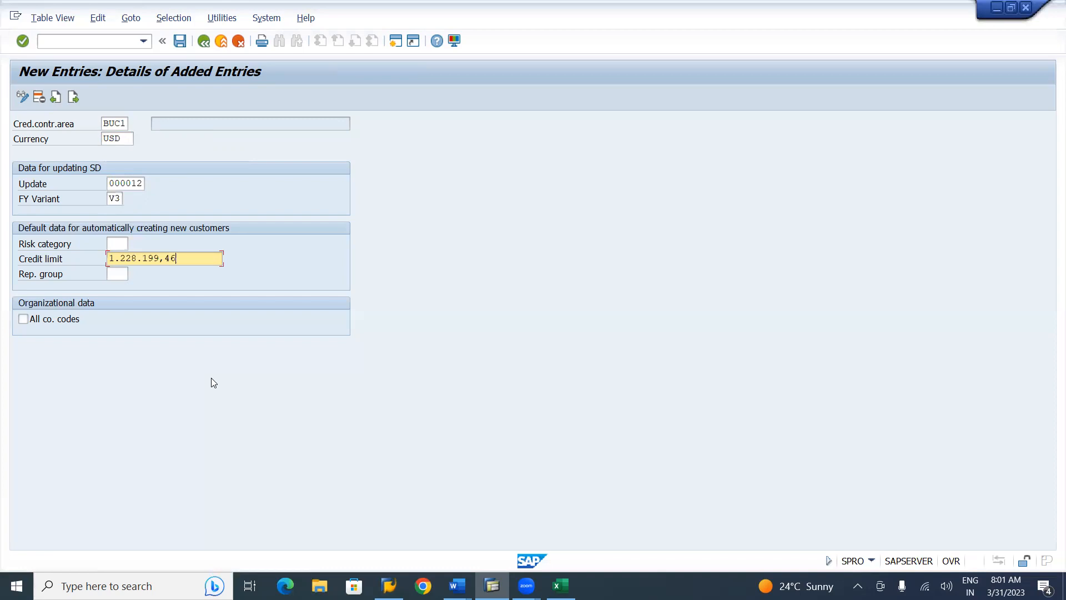
key("Return")
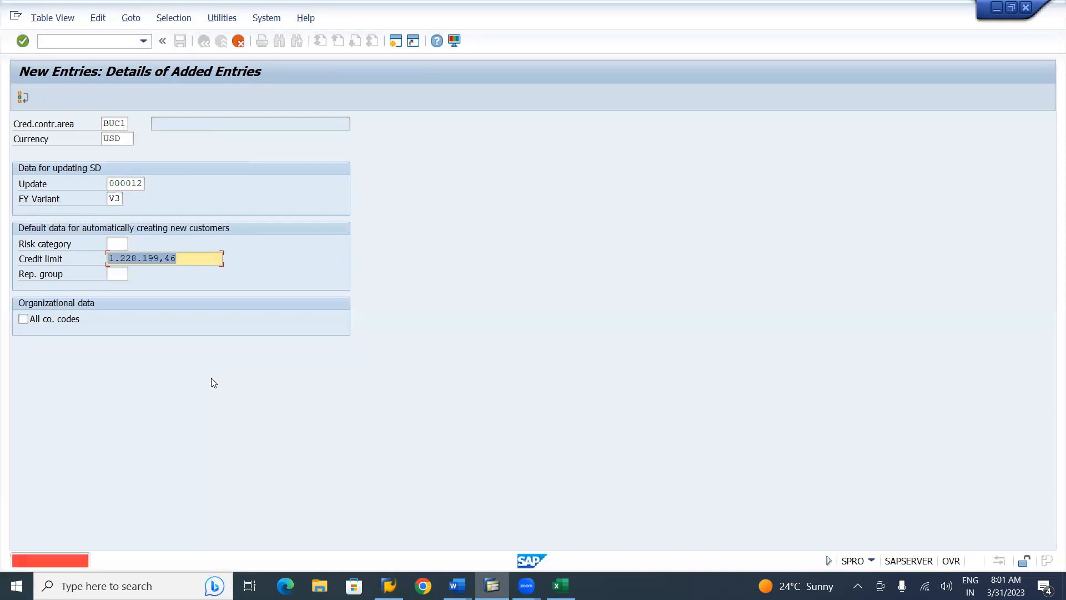
Rewrite BUC1's credit limit as 1,228,199.46, save the entry and go back to the overview
key("Right")
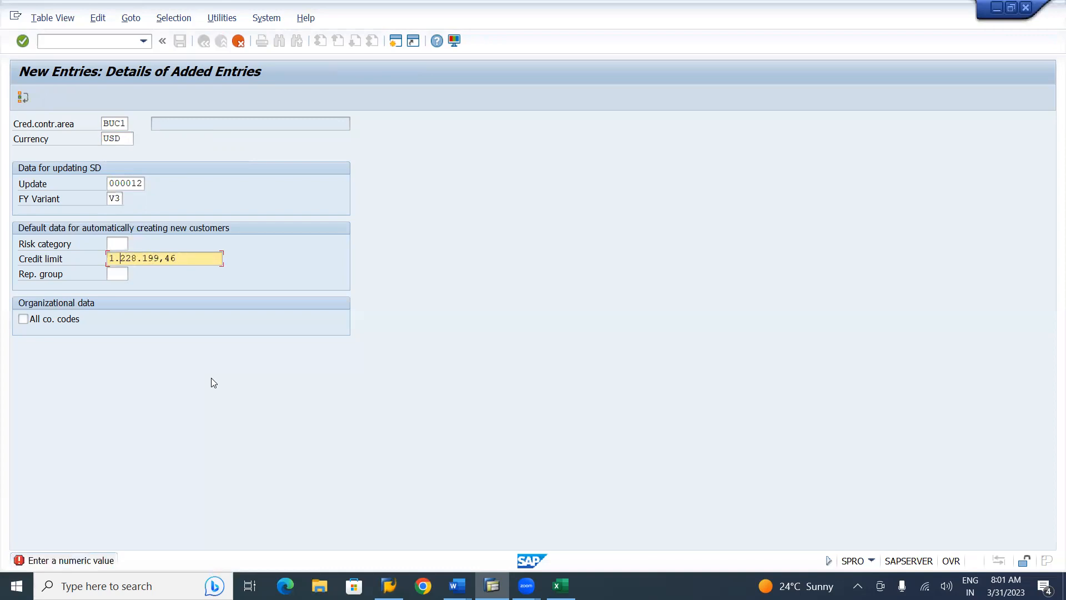
key("BackSpace")
type(",")
key("BackSpace")
type(",199.")
key("Delete")
key("Return")
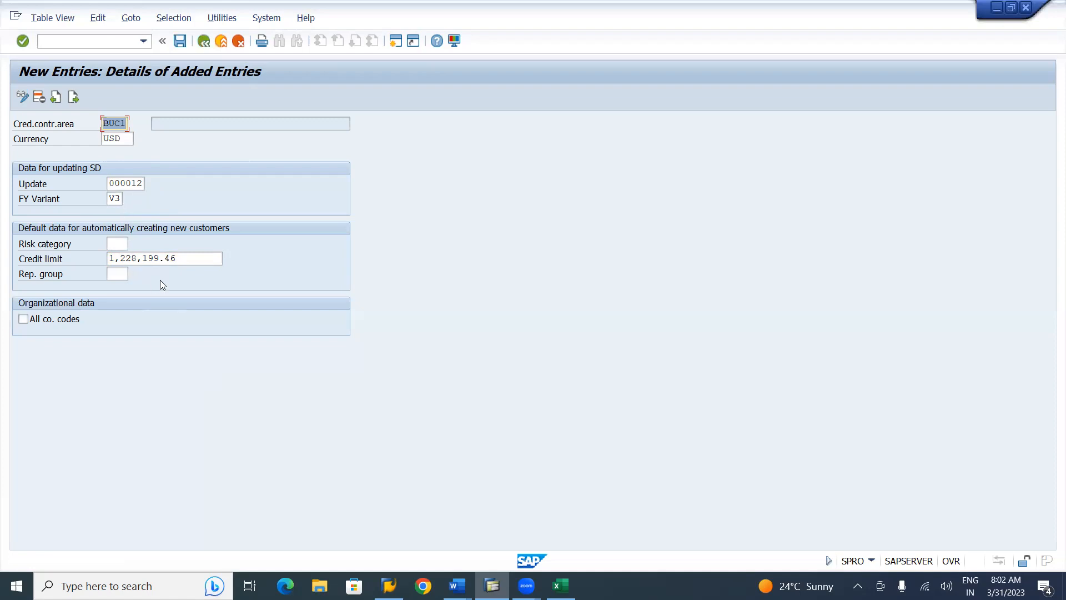
left_click(180, 41)
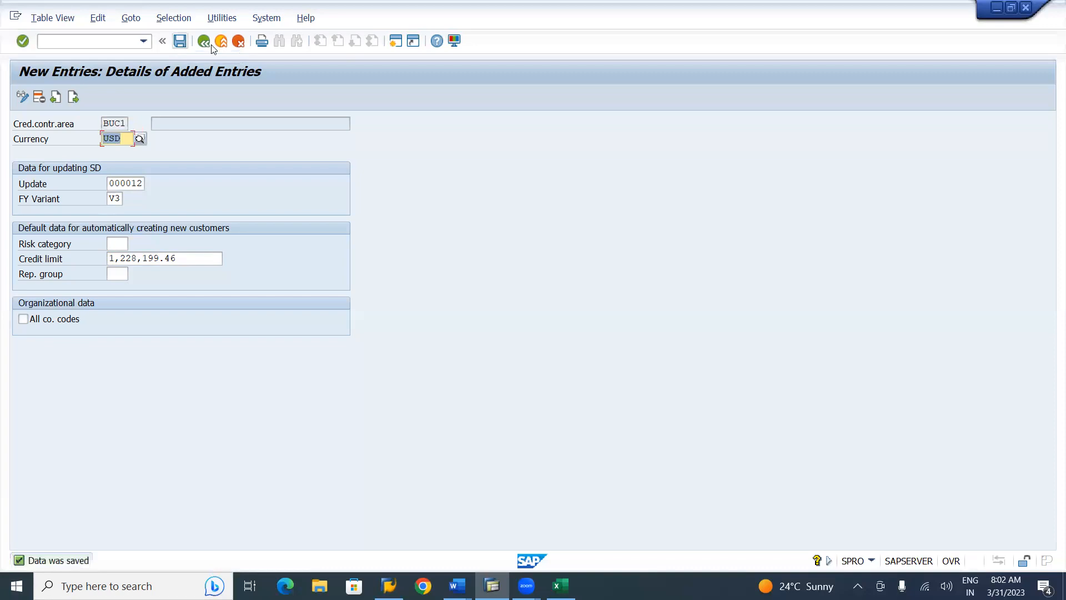
left_click(204, 43)
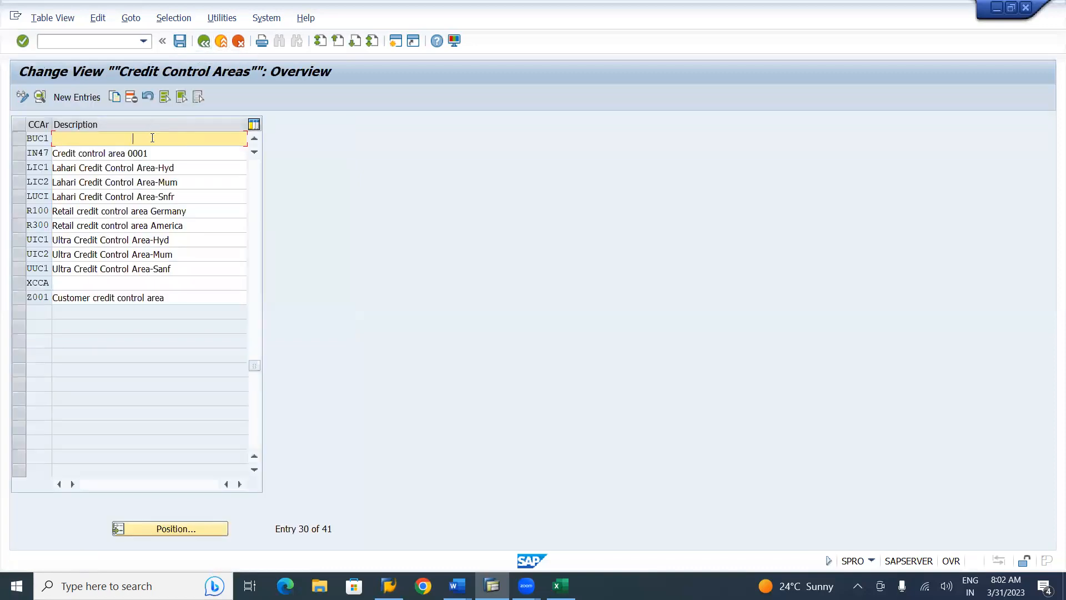
Give BUC1 a Birla Credit Control Area description reused from an earlier entry, and save it
left_click(137, 168)
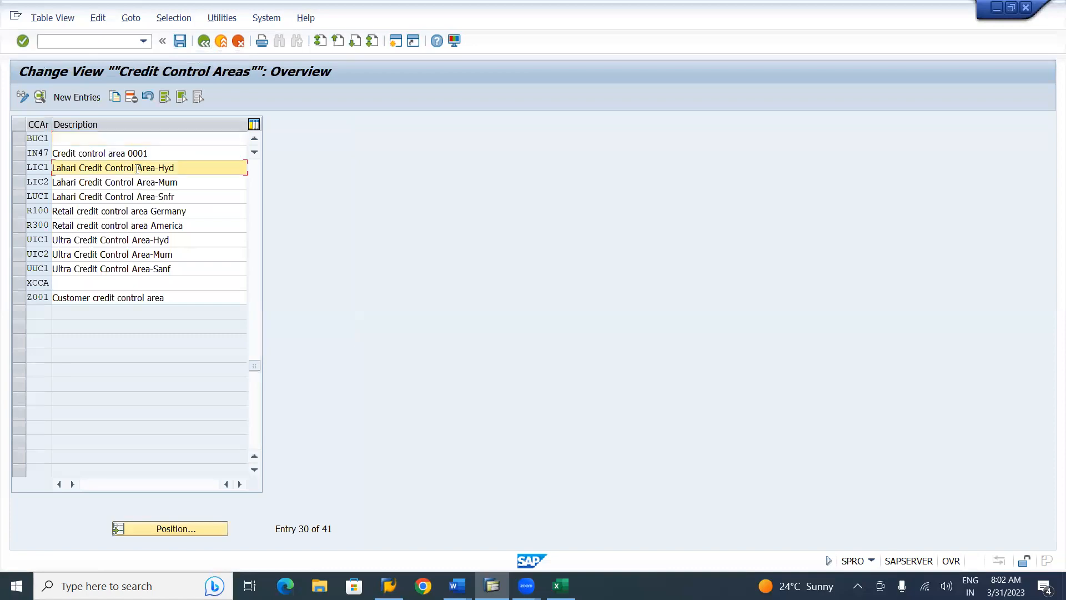
left_click(177, 169)
left_click(133, 138)
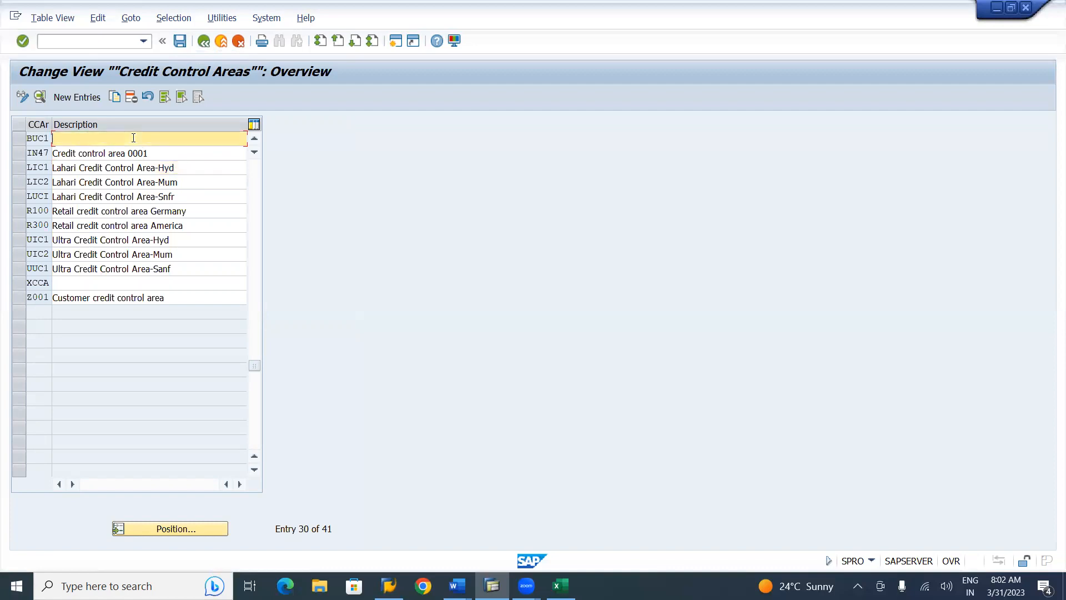
type("b")
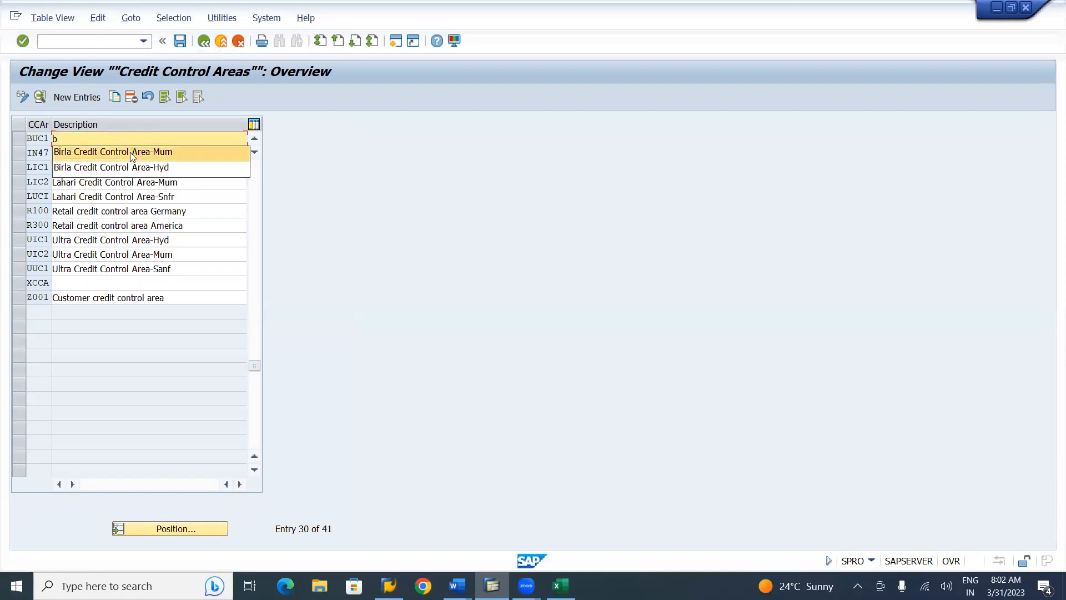
left_click(130, 152)
key("BackSpace")
key("BackSpace")
key("BackSpace")
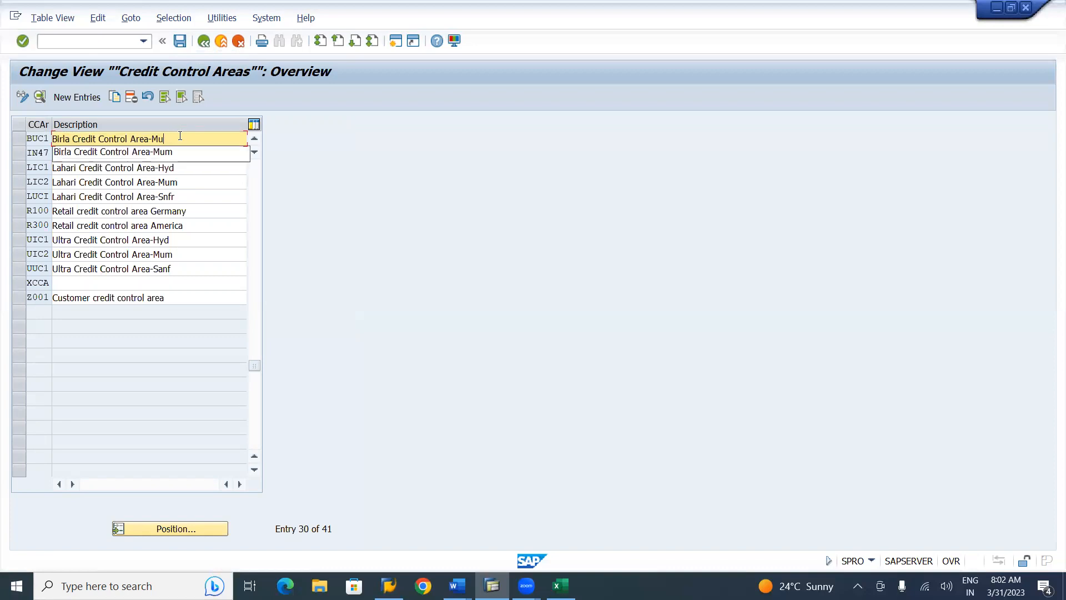
type("s")
key("BackSpace")
key("Tab")
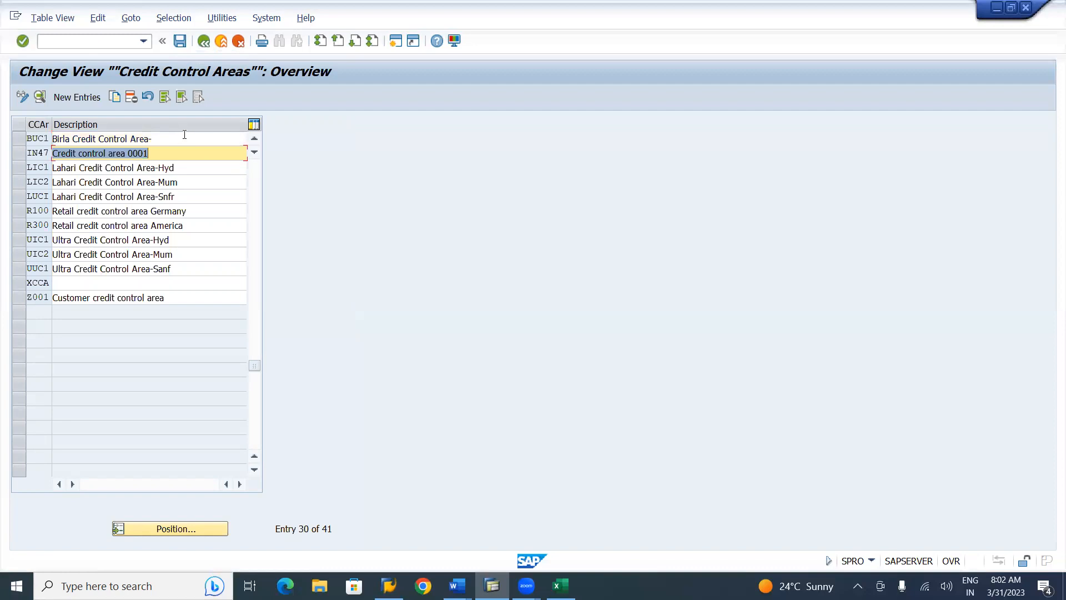
left_click(185, 135)
type("sA")
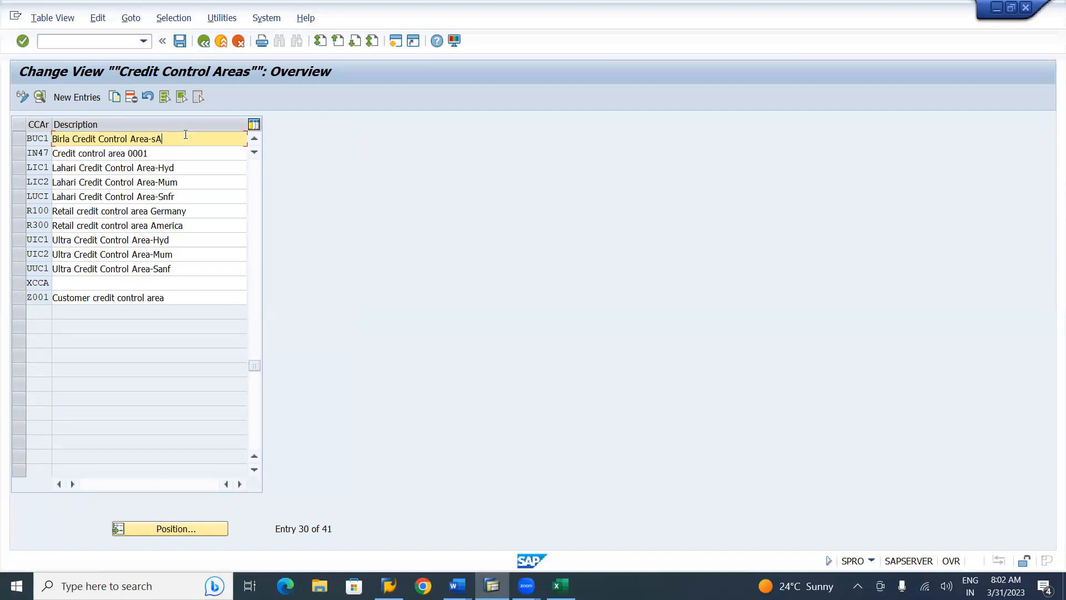
key("BackSpace")
key("BackSpace")
type("Sanf")
left_click(180, 41)
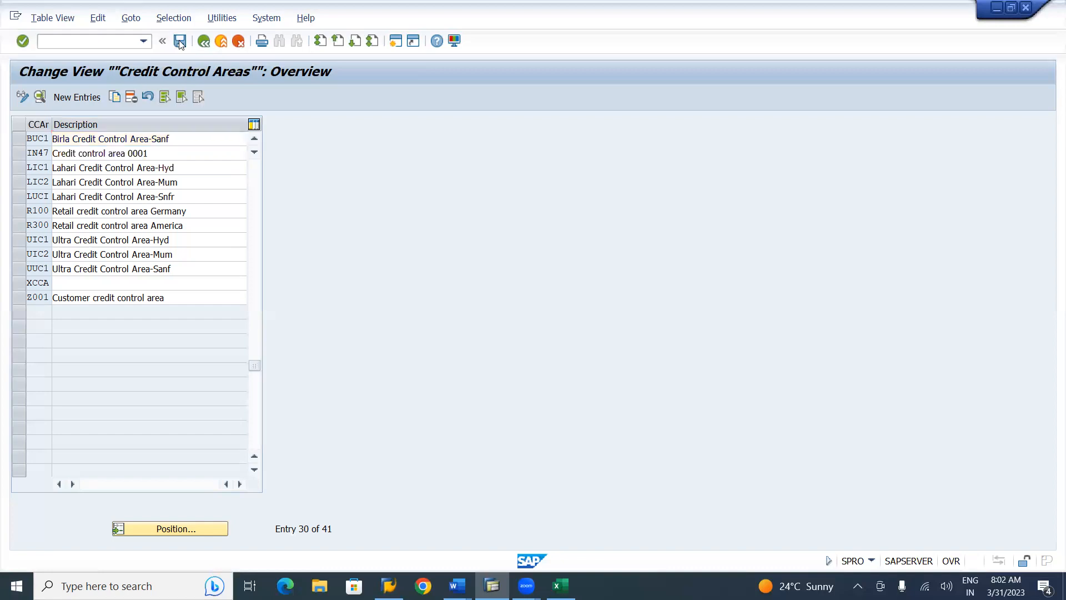
Select the BIC1, BIC2 and BUC1 rows and save the credit control areas
left_click(255, 139)
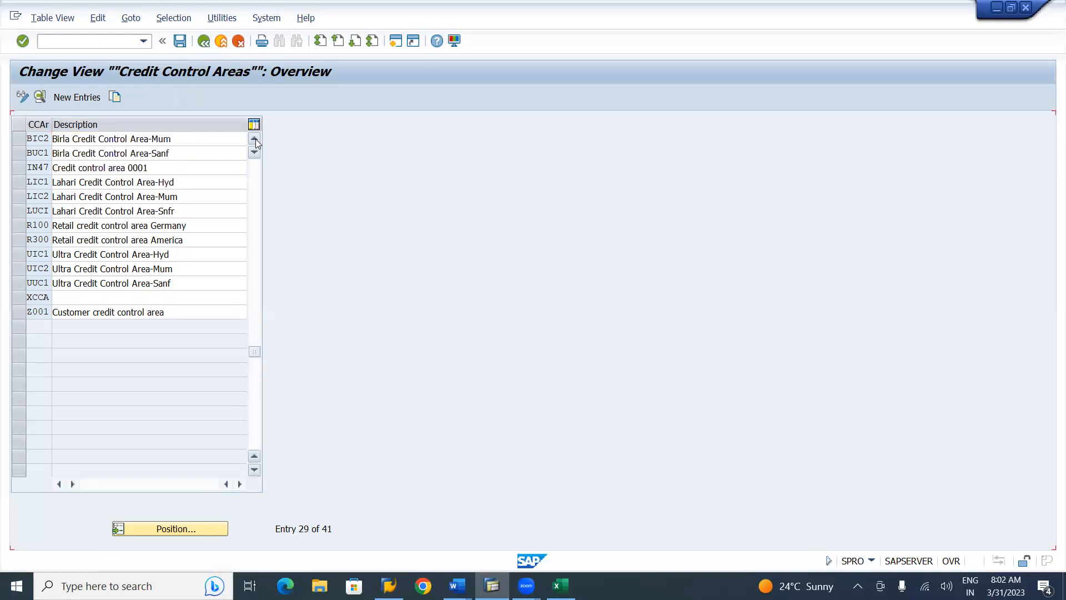
left_click(255, 139)
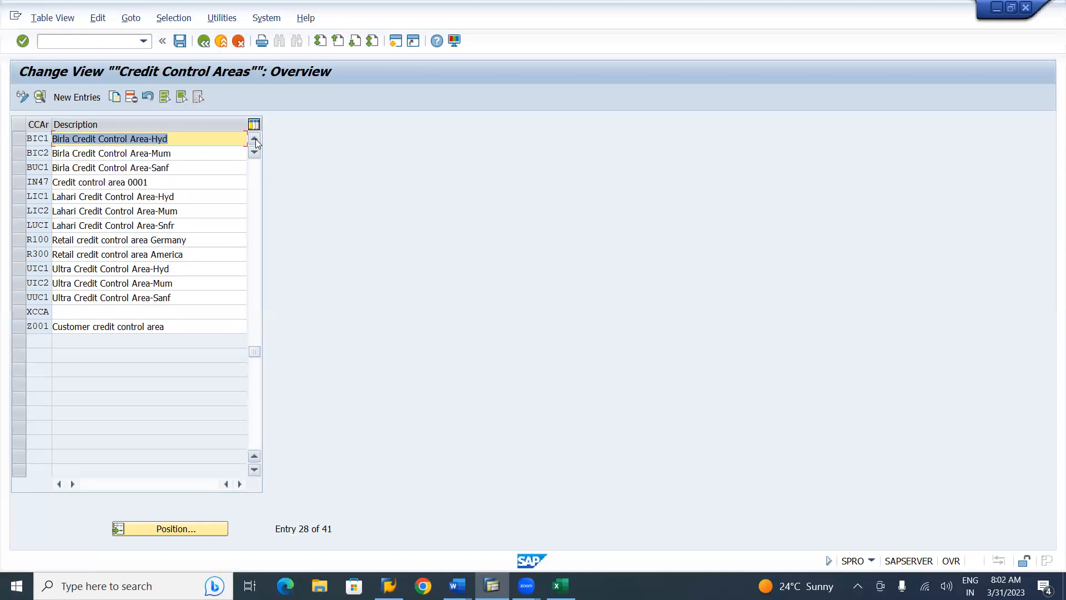
left_click(15, 142)
left_click(15, 158)
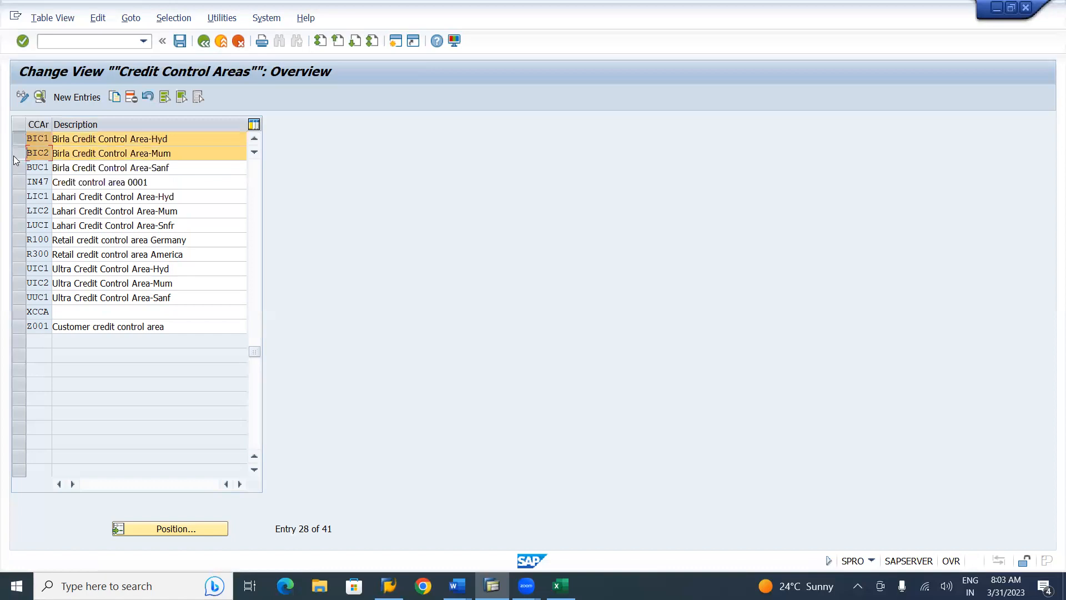
left_click(17, 172)
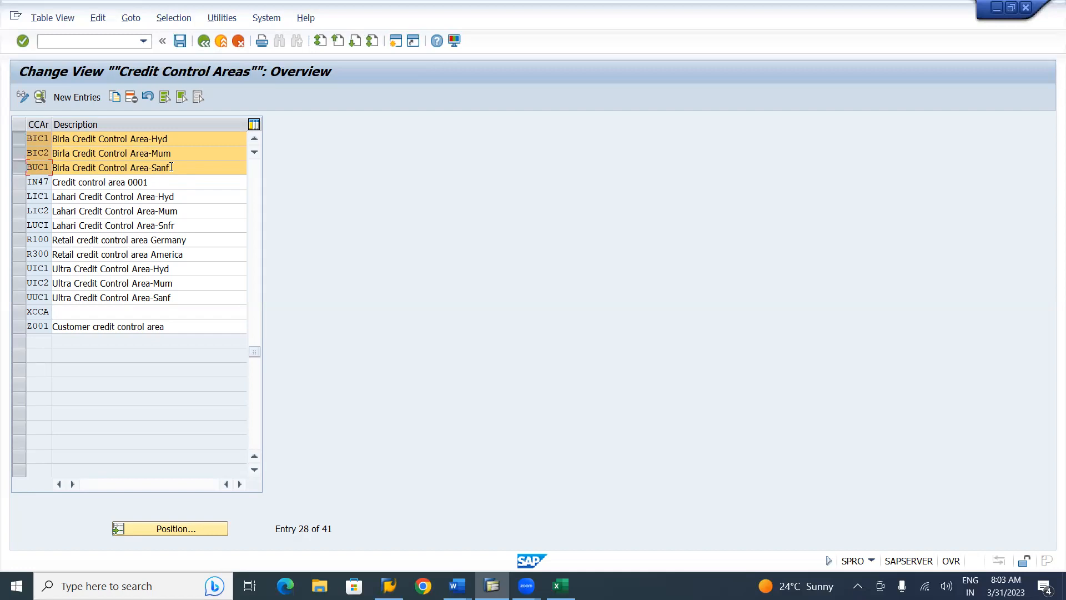
key("alt+Tab")
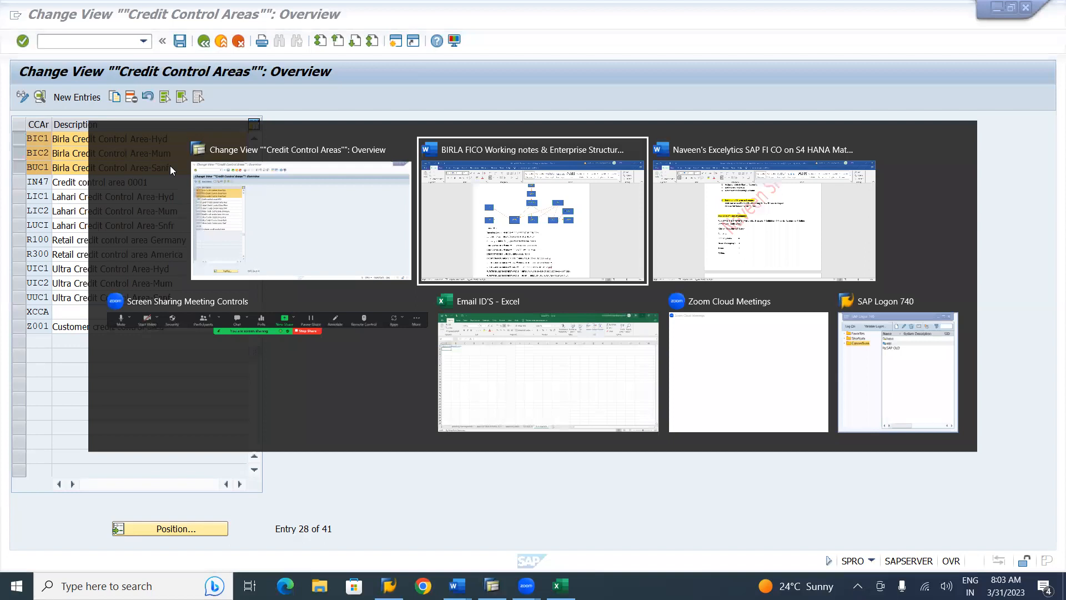
key("alt+shift+Tab")
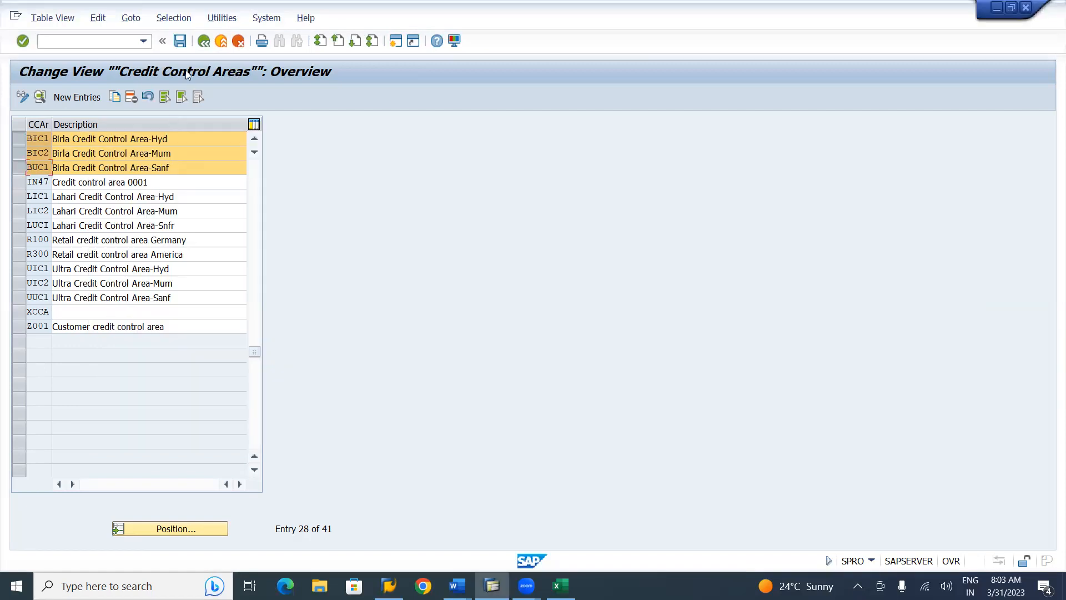
left_click(181, 41)
Go back to the IMG tree and select 'Edit, Copy, Delete, Check Company Code'
left_click(203, 44)
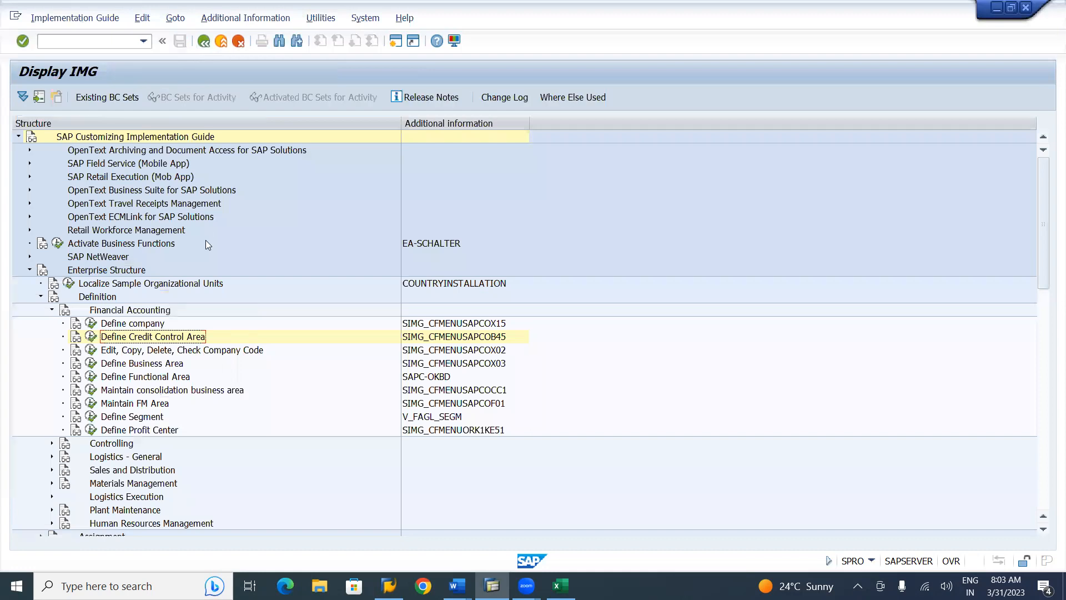
left_click(203, 351)
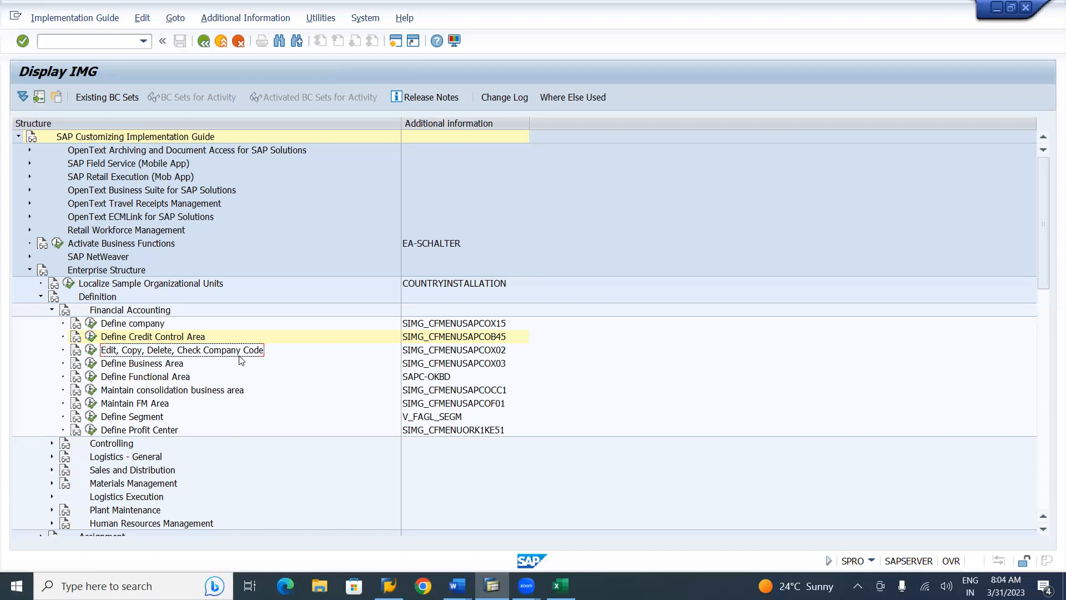
Run the company code activity and choose Edit Company Code Data to list company codes
left_click(500, 353)
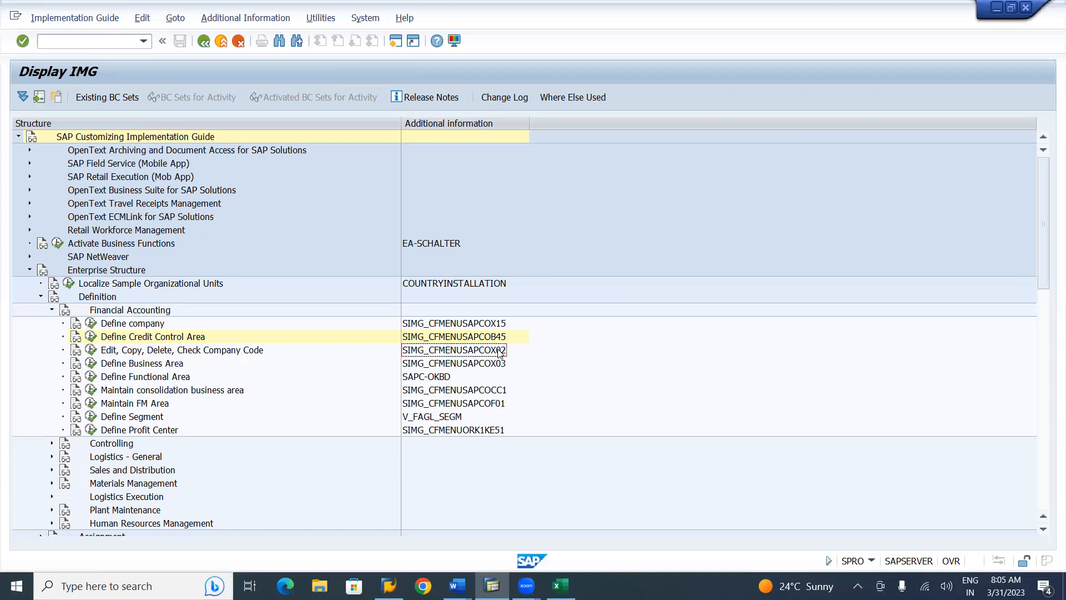
left_click(90, 351)
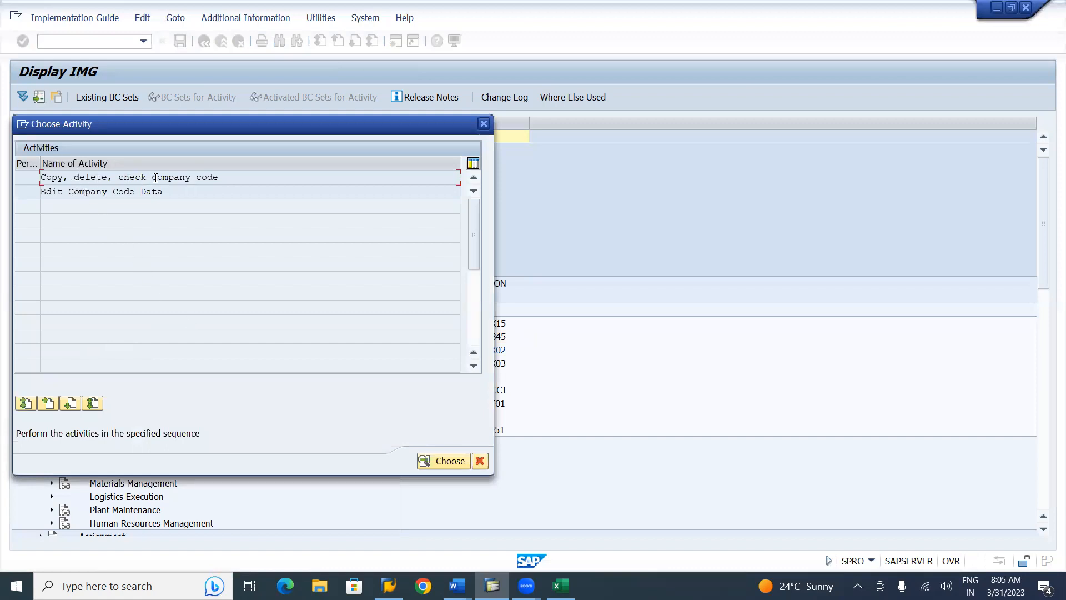
double_click(97, 191)
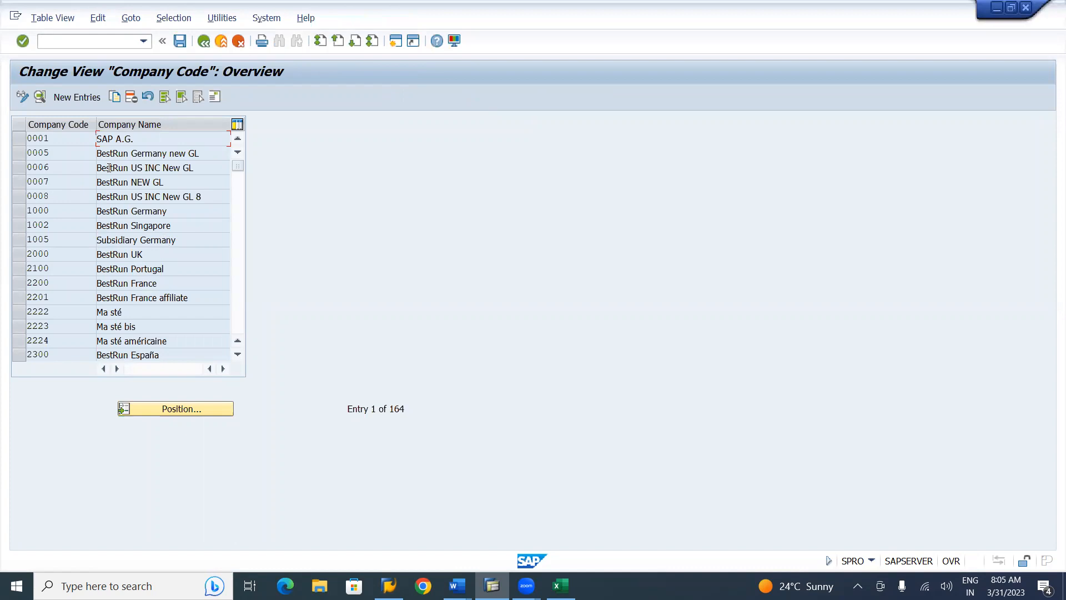
Start a new company code entry after checking the BI01 details in the Word notes
left_click(75, 98)
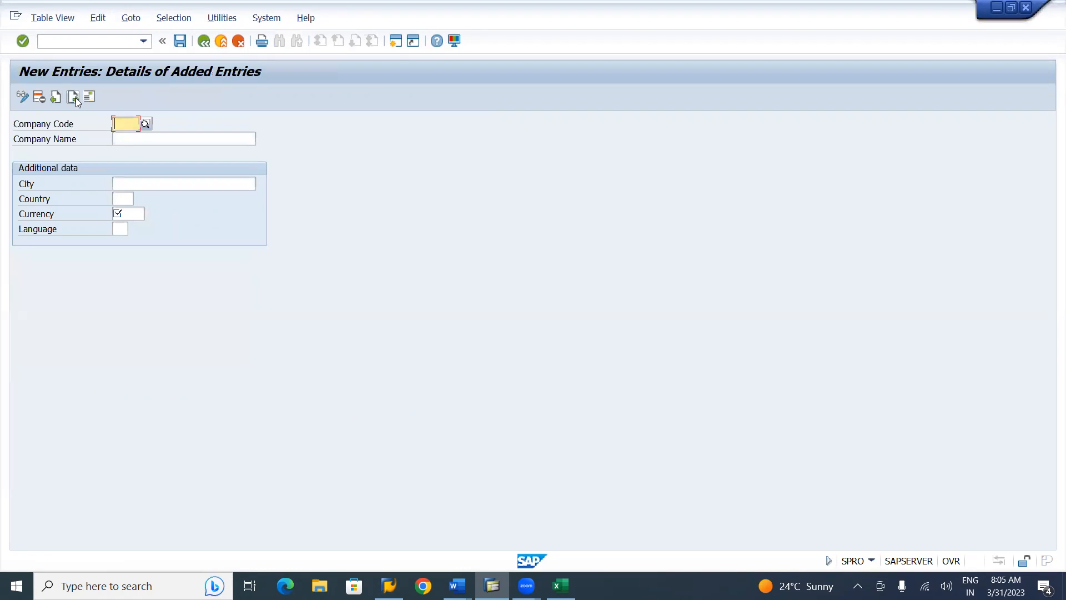
key("alt+Tab")
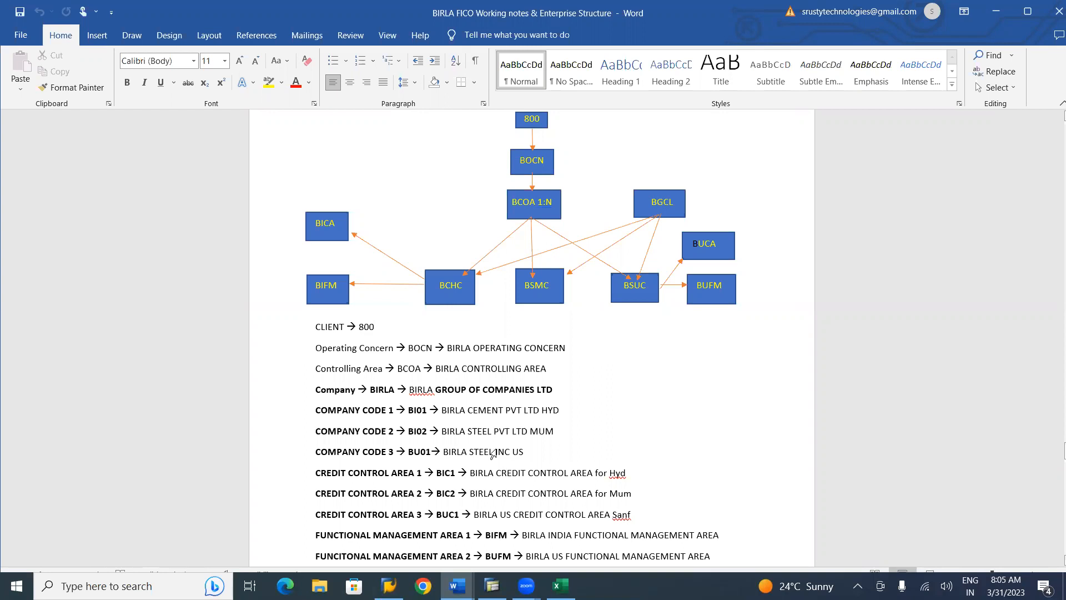
key("alt+Tab")
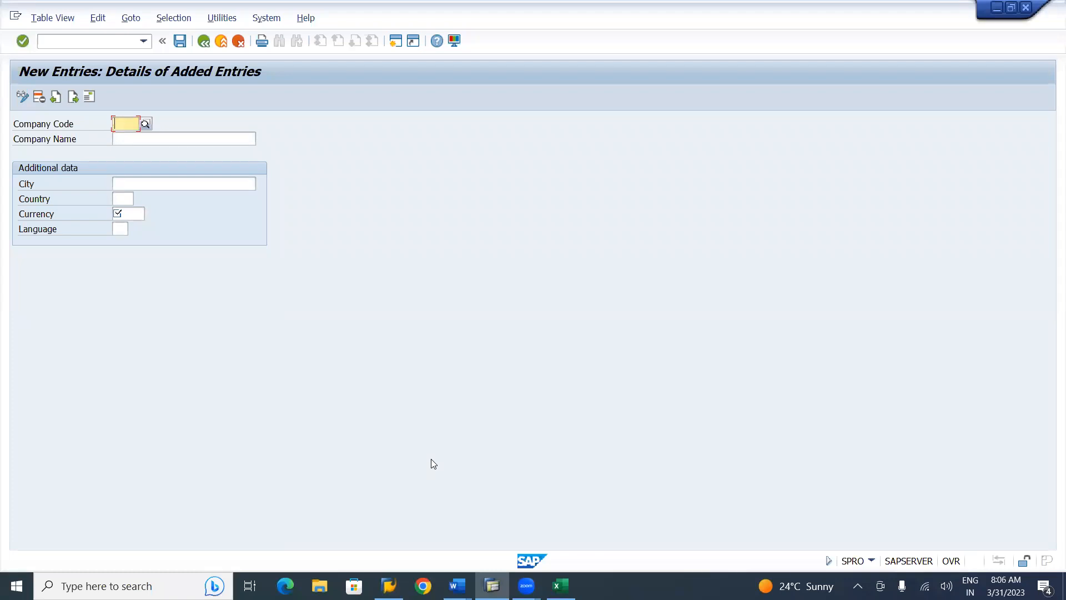
Enter company code BI01, name Birla Cement Pvt.Ltd. and city Hyderabad
type("BI0")
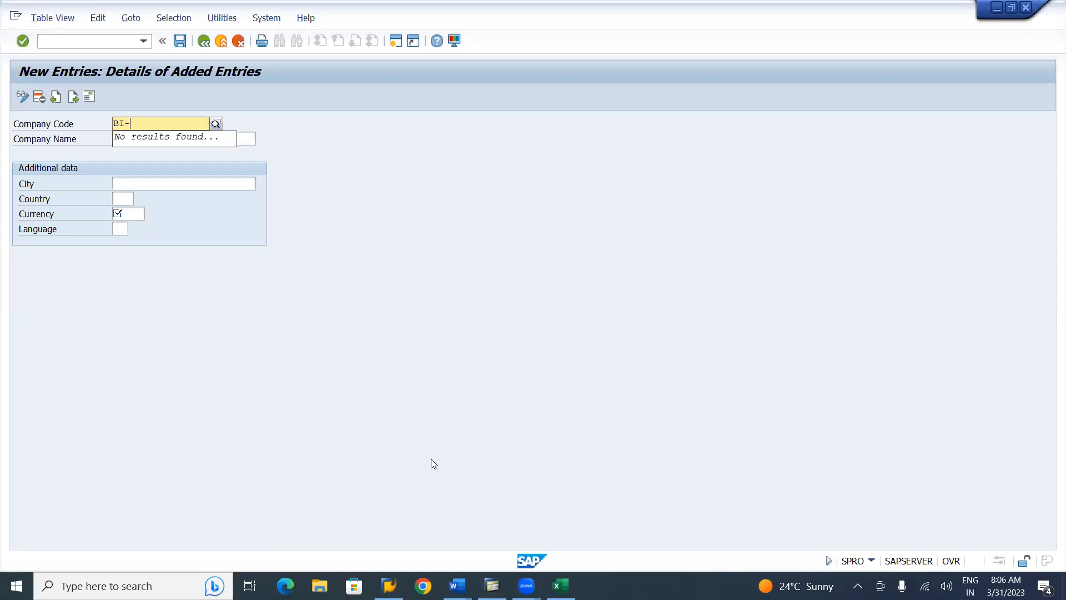
type("1")
left_click(546, 431)
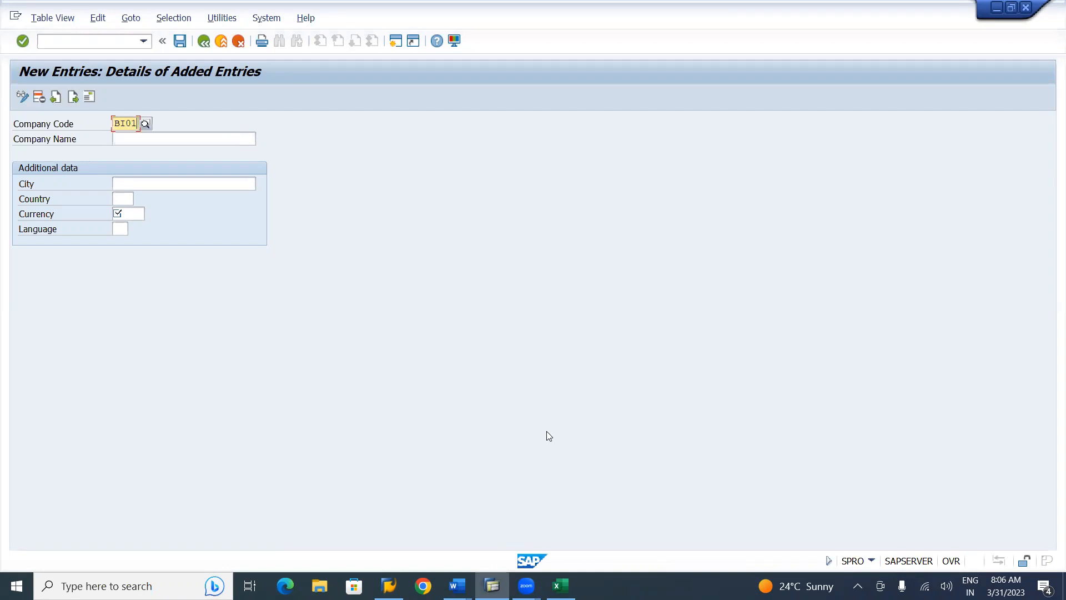
left_click(143, 138)
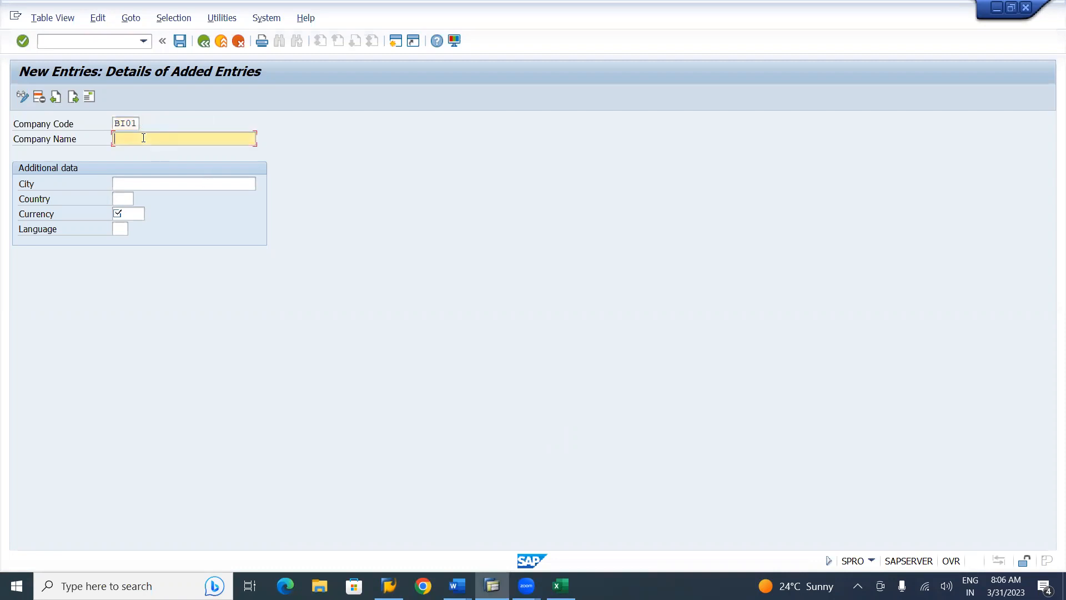
type("Birla Cement Pvt.Ltd.")
left_click(142, 182)
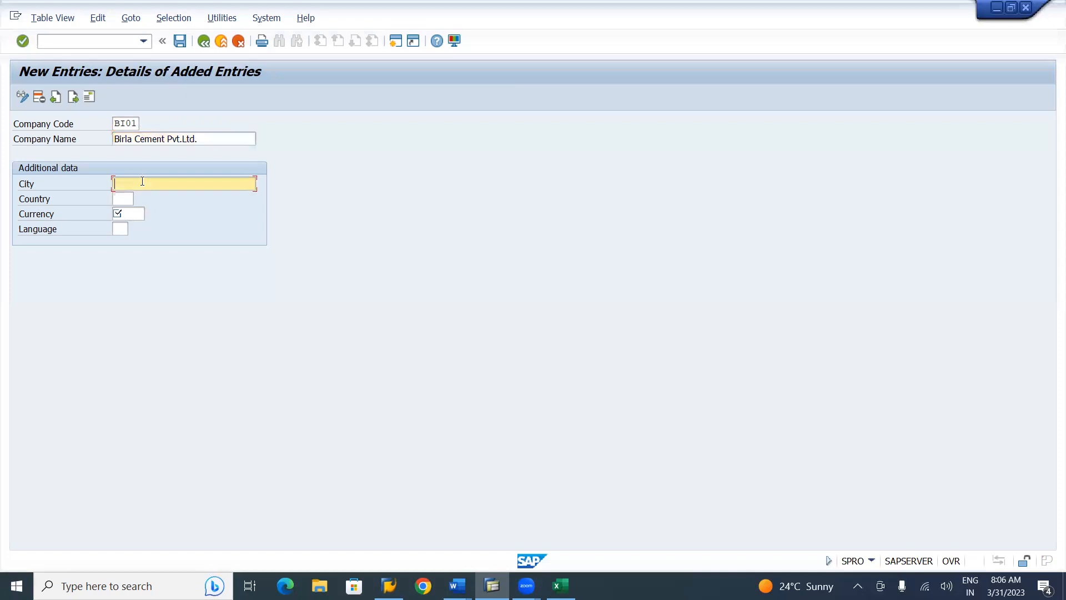
type("Hyderabad")
Set country IN (India), currency INR Indian Rupee and language EN
left_click(127, 198)
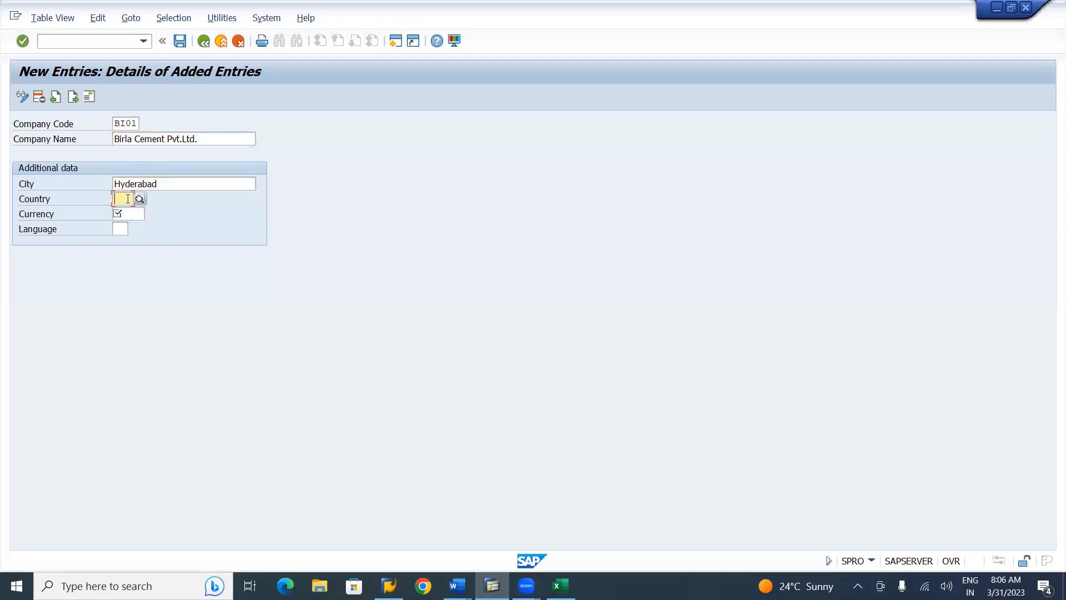
type("IN")
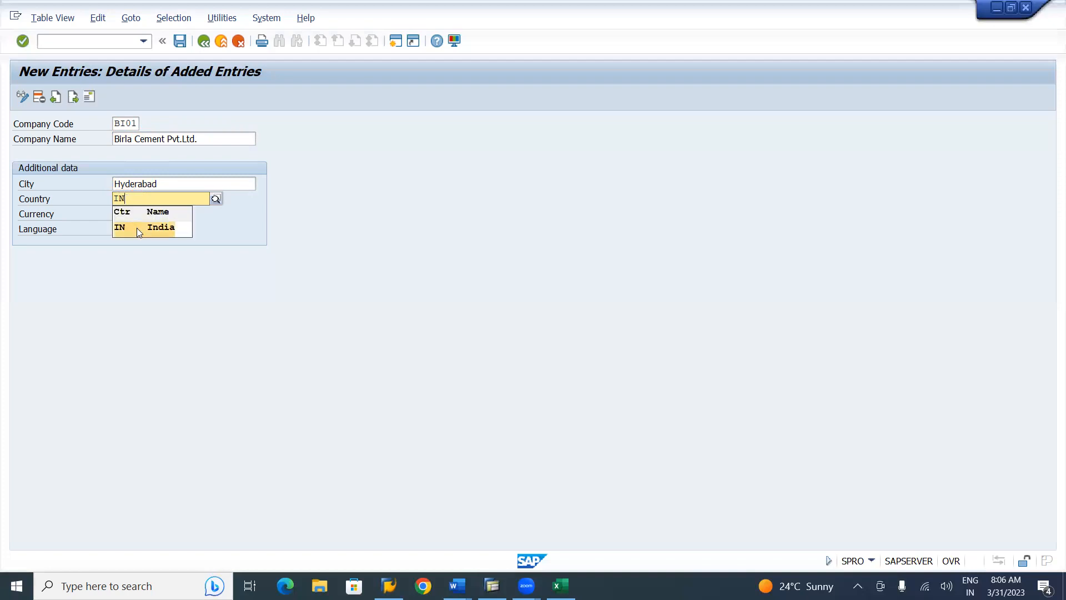
left_click(170, 229)
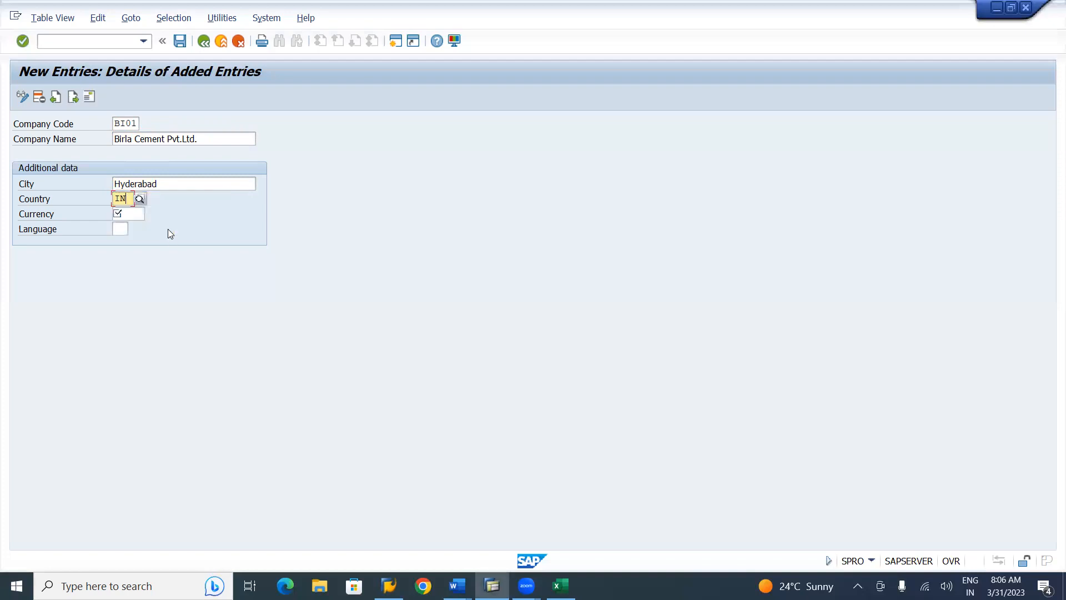
left_click(134, 214)
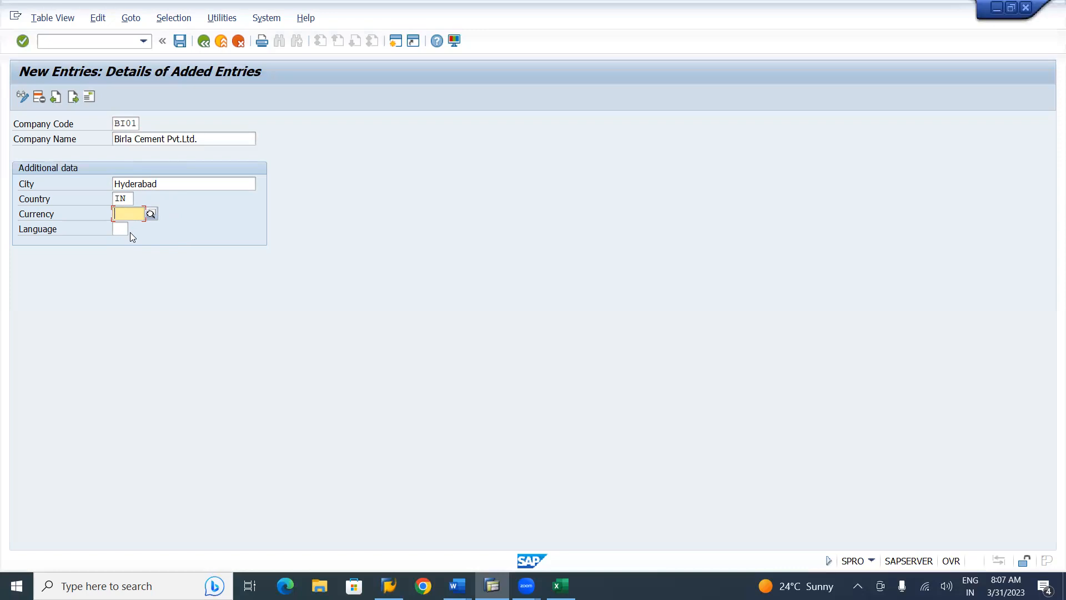
type("I")
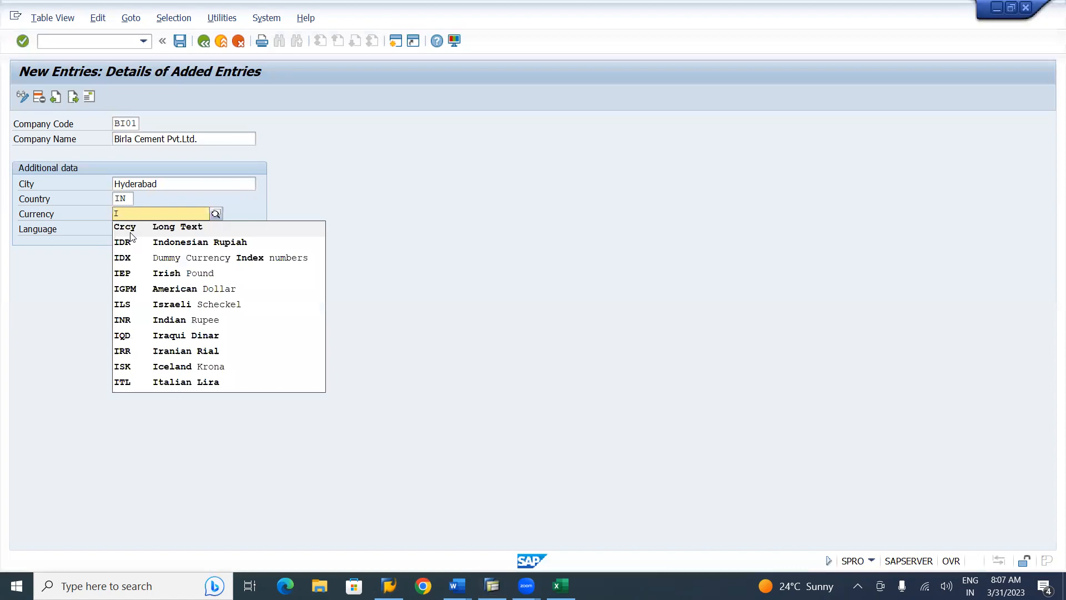
type("N")
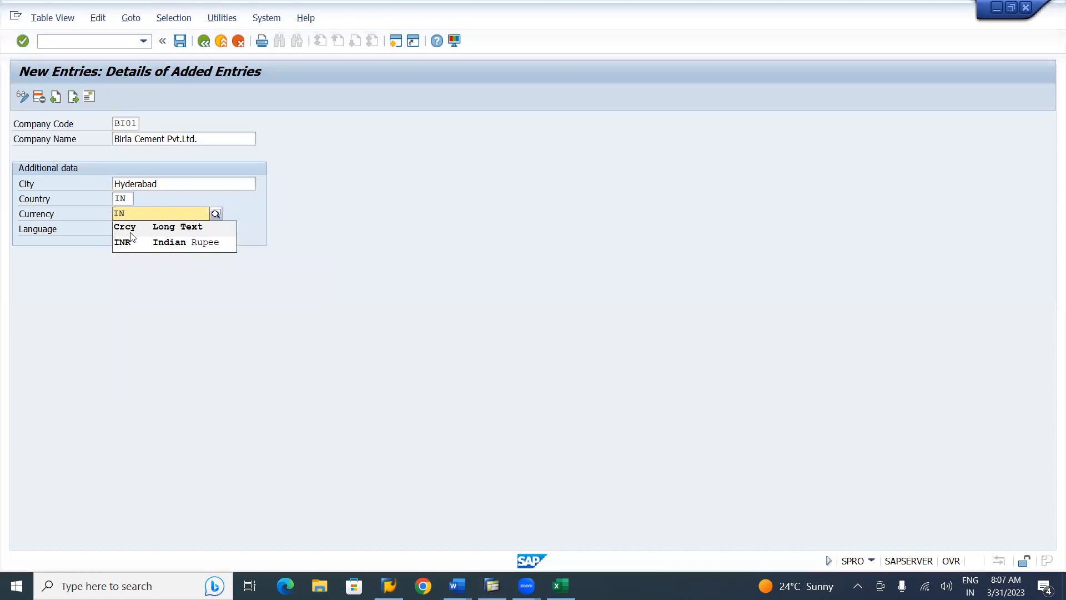
left_click(140, 247)
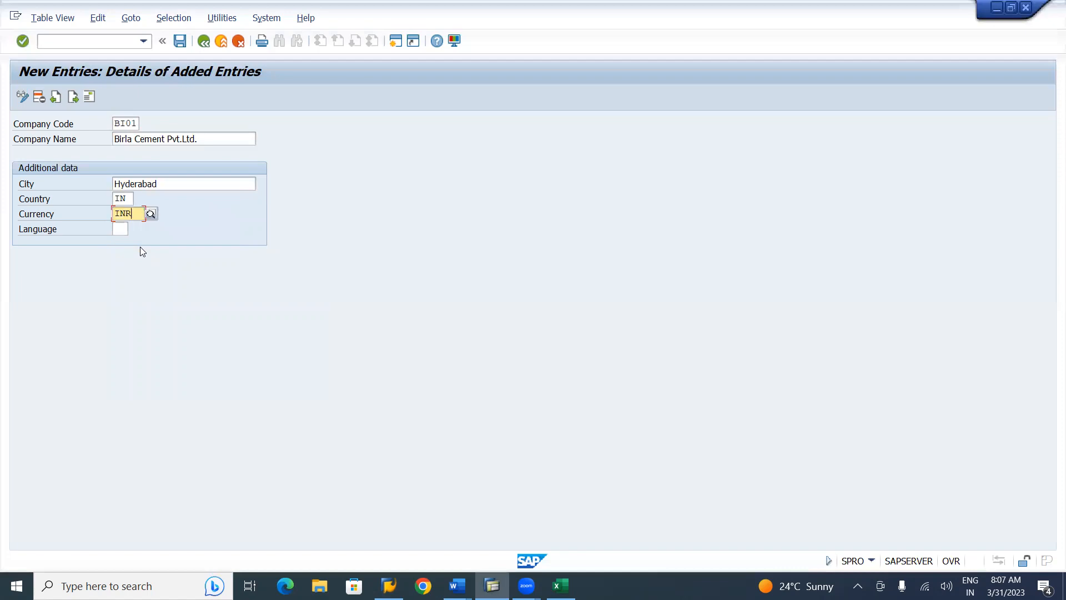
left_click(121, 230)
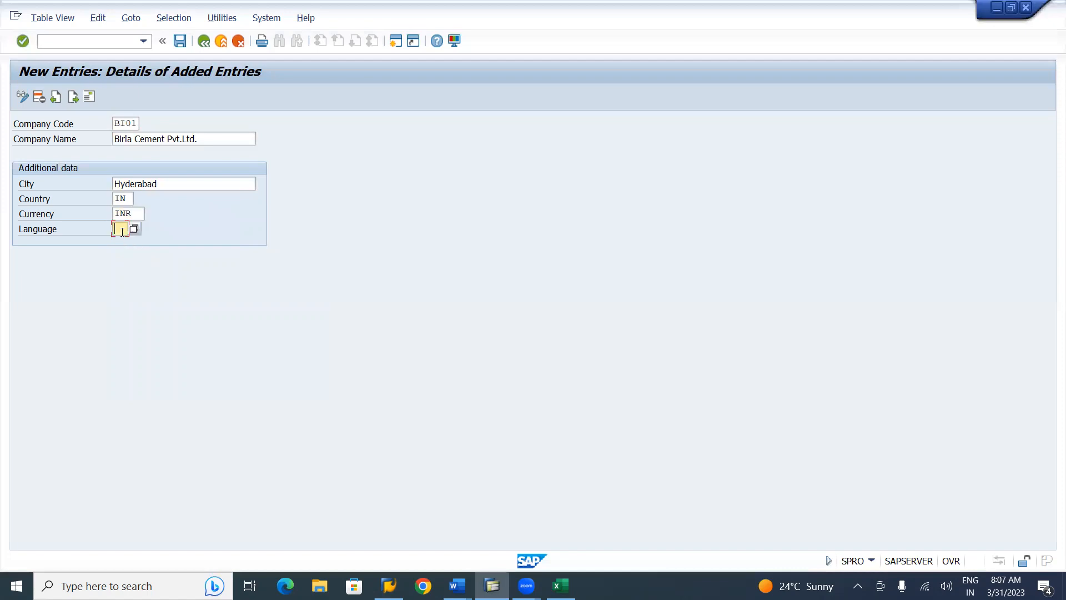
type("EN")
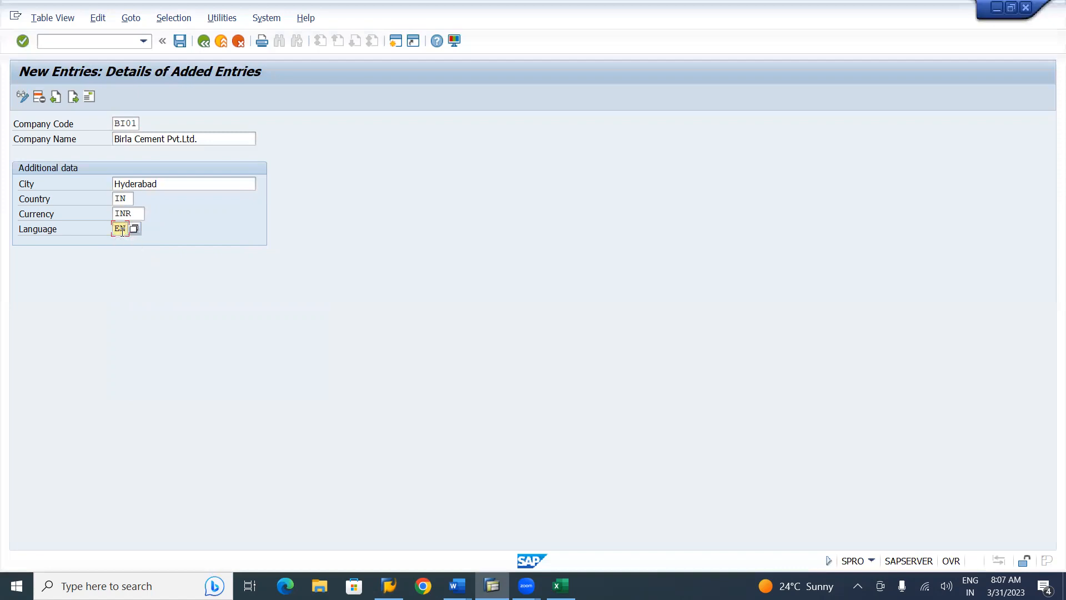
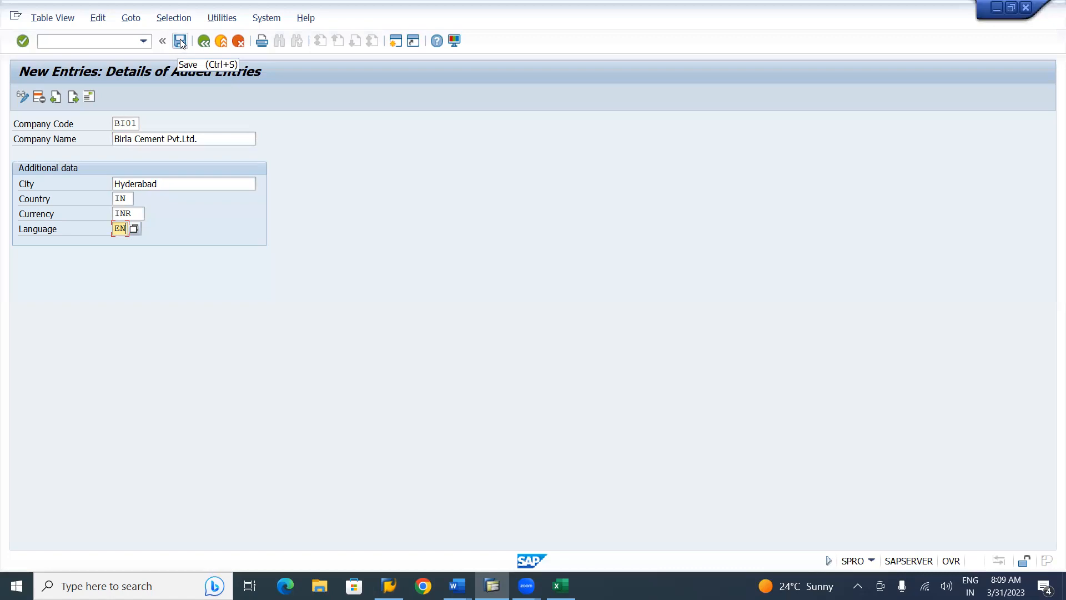
Save the BI01 company entry so its Edit address dialog appears
left_click(180, 41)
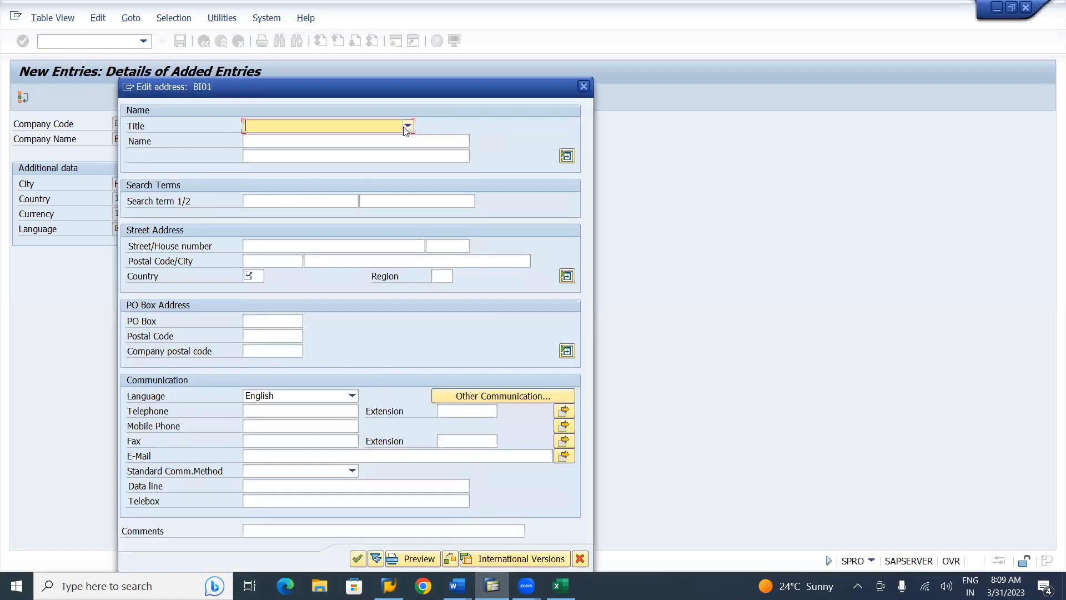
Set the address title to Company, name 'Birla Cement Private Limited' and search term BI01
left_click(407, 126)
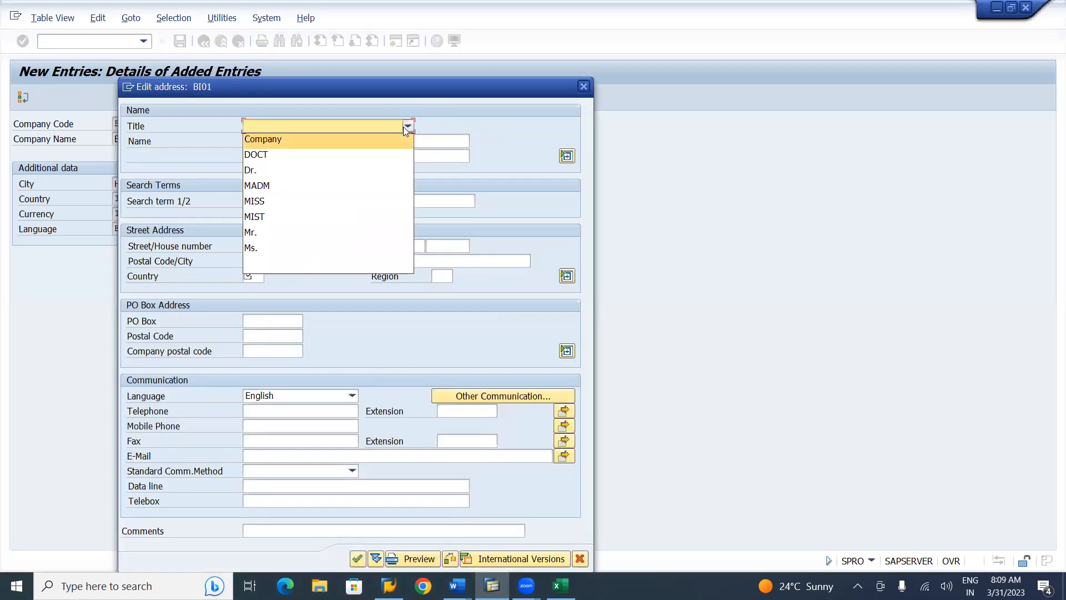
left_click(307, 140)
left_click(285, 142)
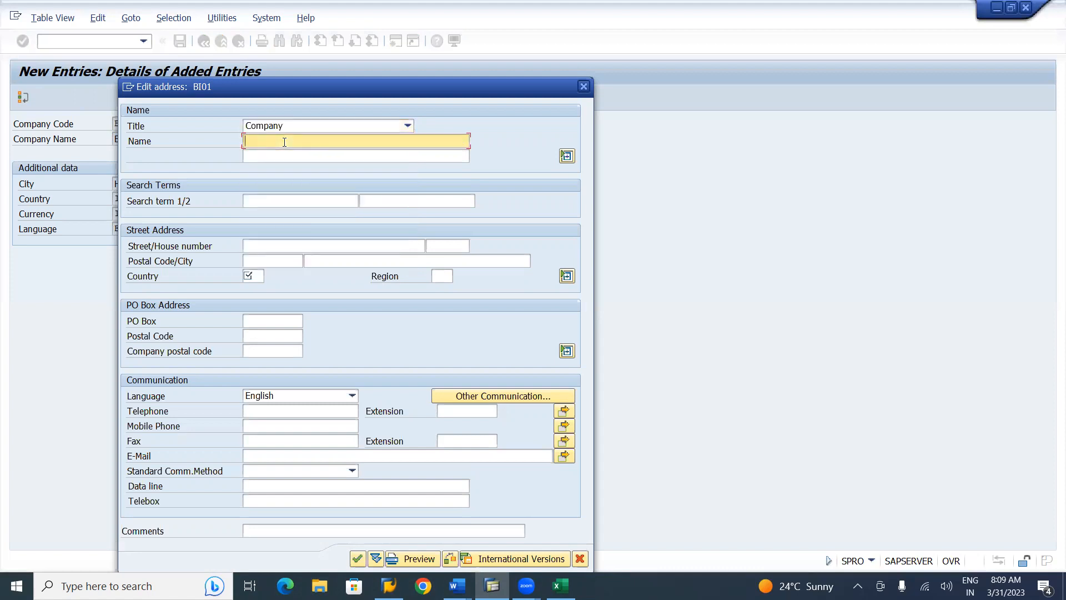
type("Birla Cement Private Limited")
left_click(290, 198)
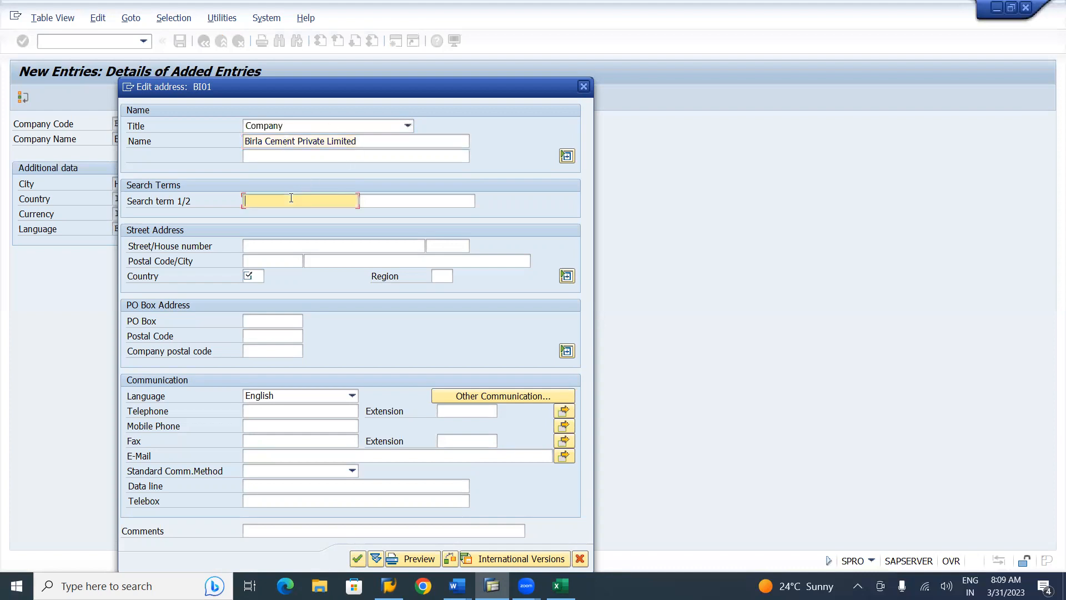
type("BI01")
Enter the street and house number, and fill the postal code from earlier entries
left_click(288, 246)
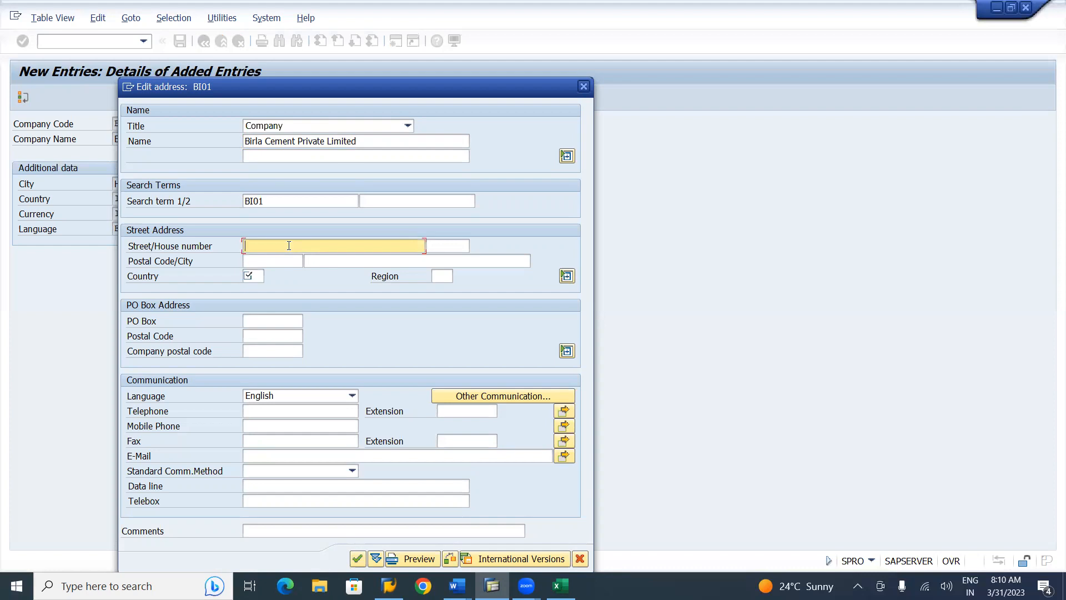
type("Nitya's Block, Adarshnagear")
key("Tab")
type("206")
key("Tab")
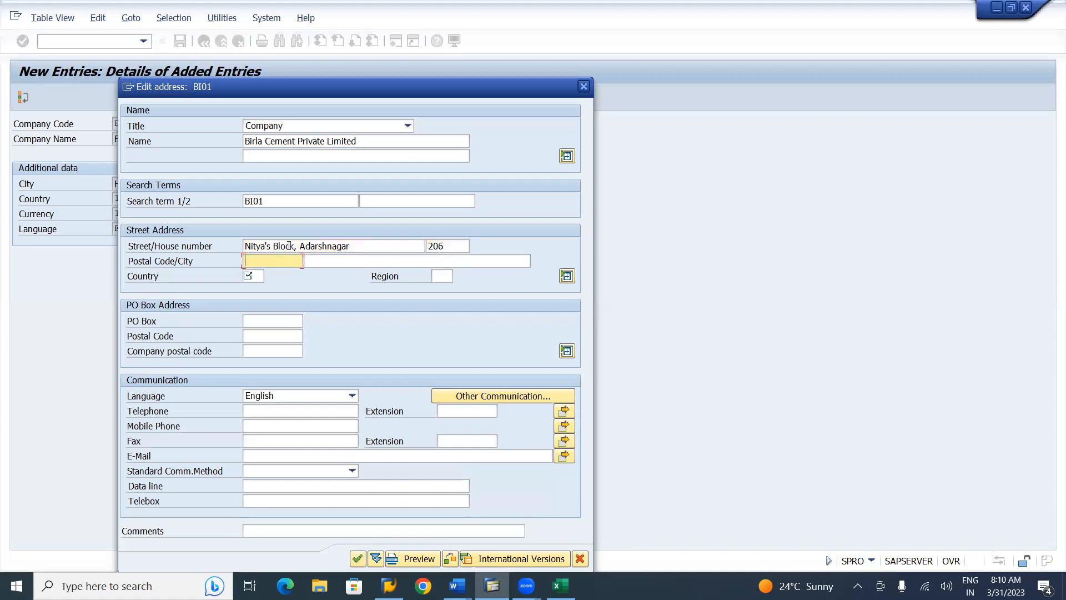
key("Down")
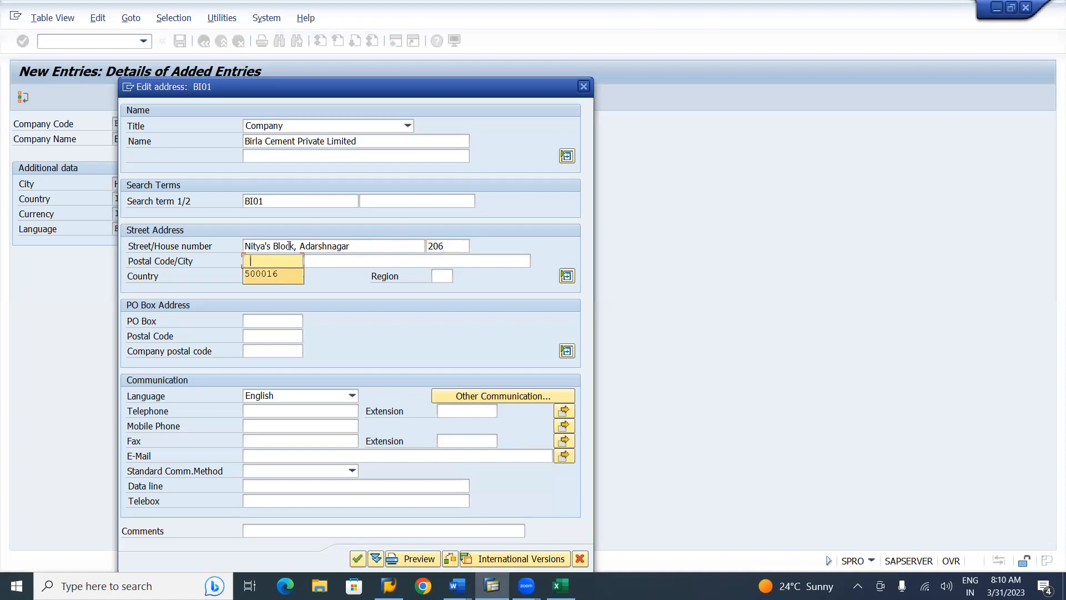
key("Tab")
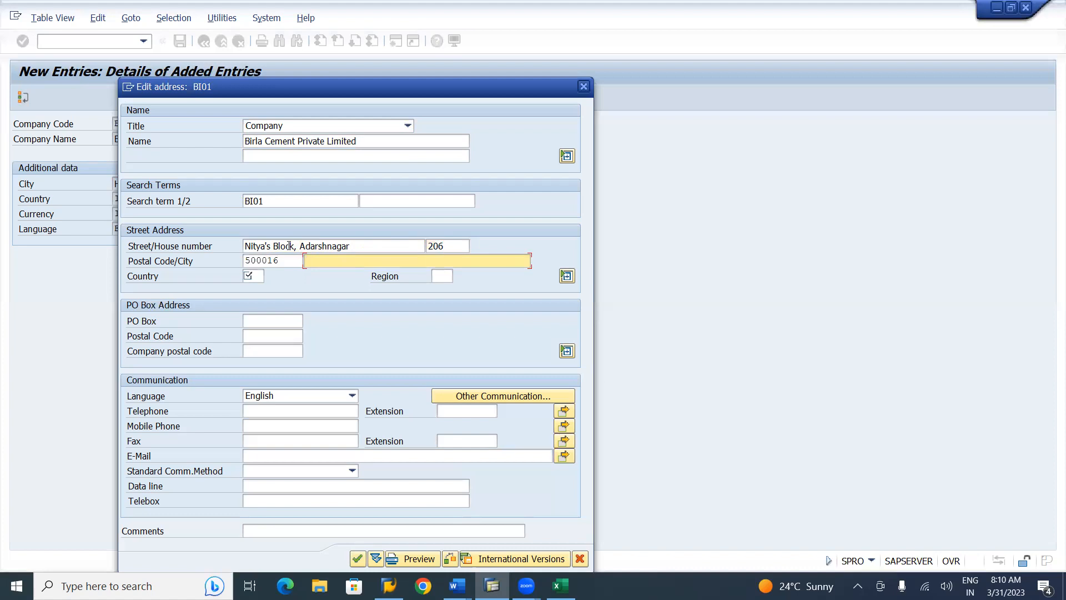
Set the address city to Hyderabad and the country to IN (India)
type("H")
key("Down")
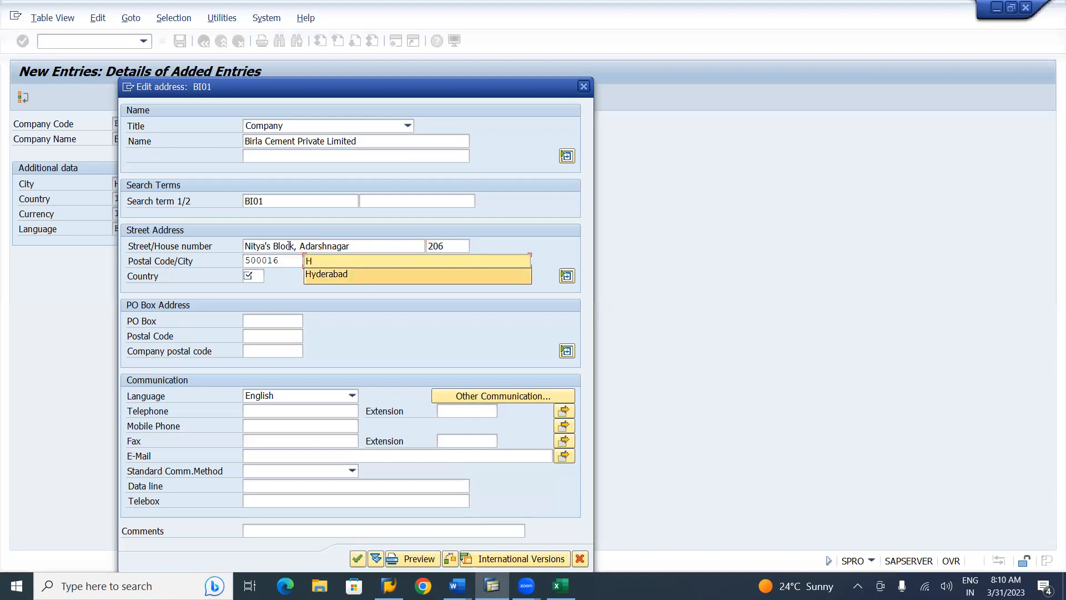
key("Tab")
type("in")
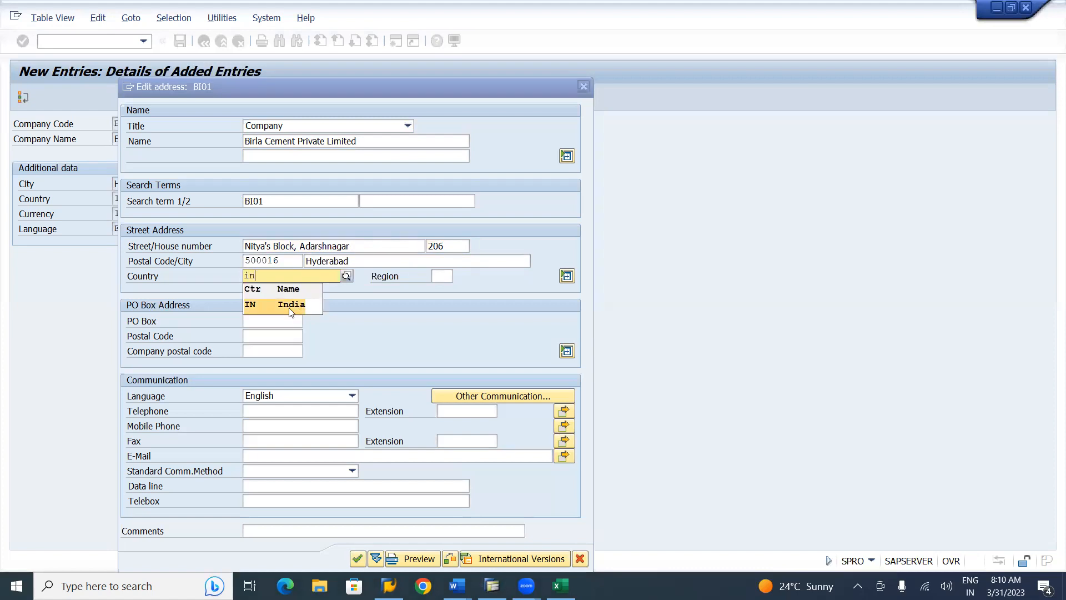
left_click(291, 312)
key("Tab")
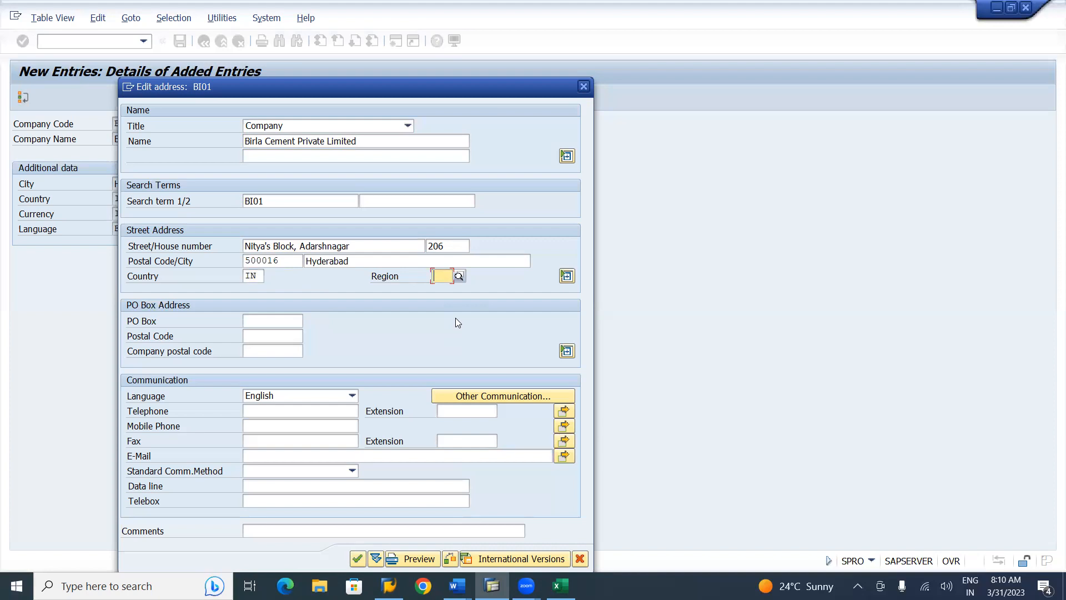
Choose region 36 Telangana, fill PO box 12-6-1A from history, and confirm the address
type("36")
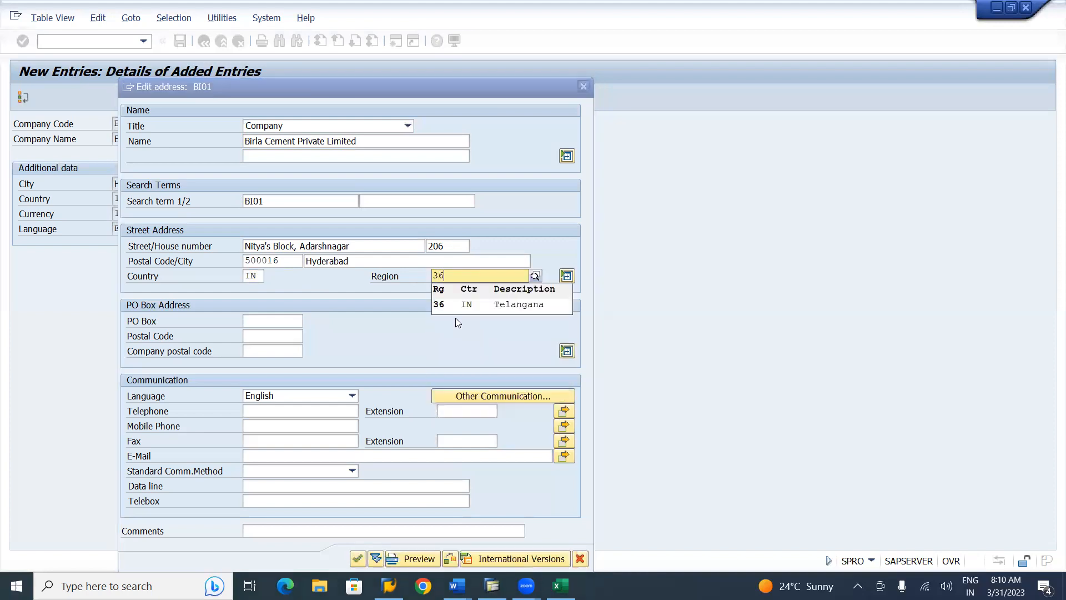
left_click(497, 306)
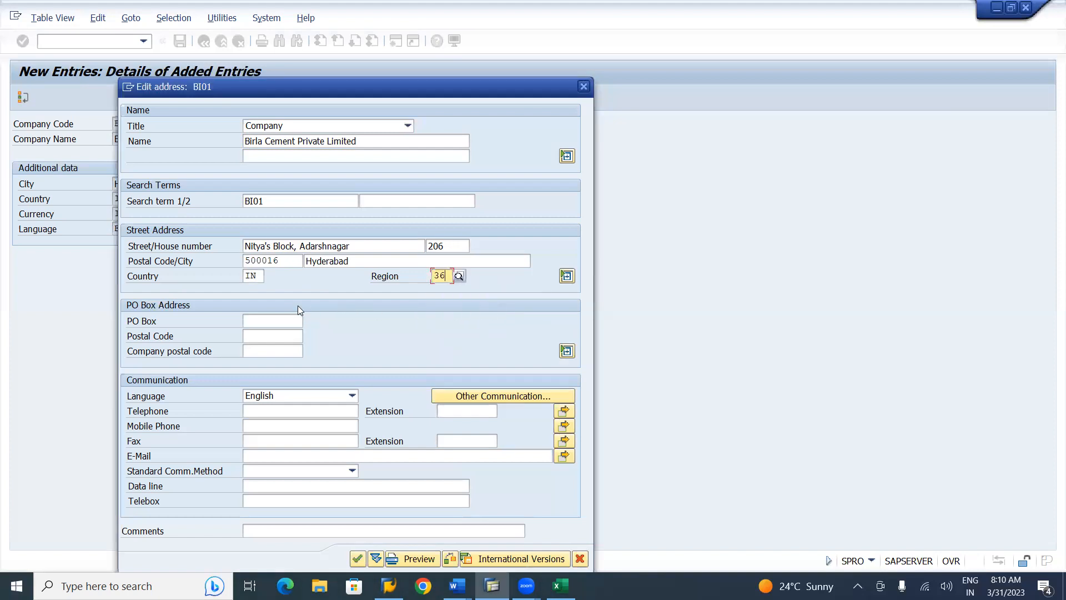
left_click(279, 321)
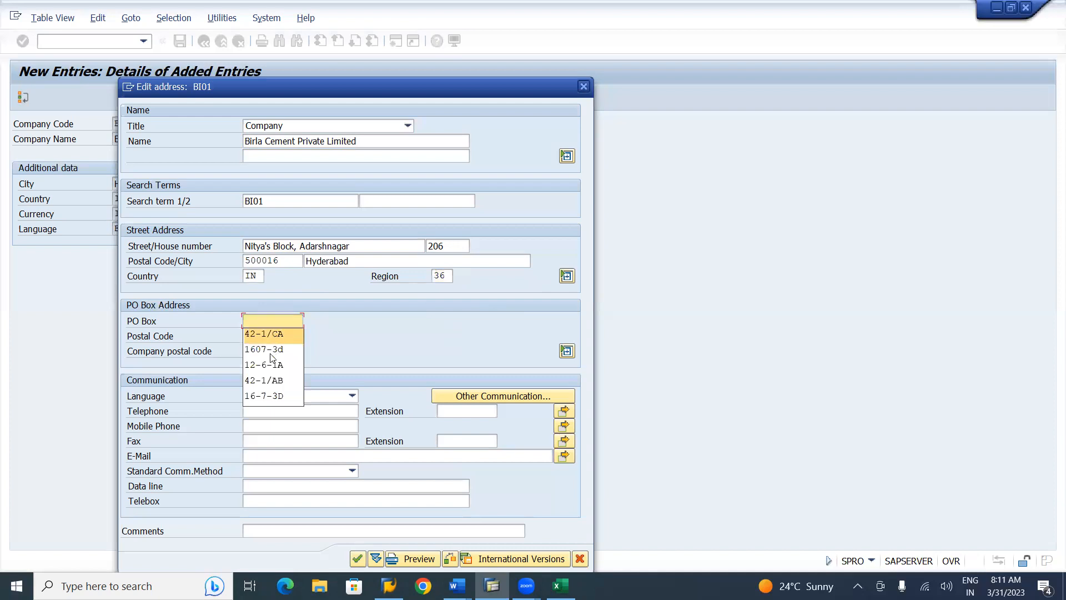
left_click(268, 363)
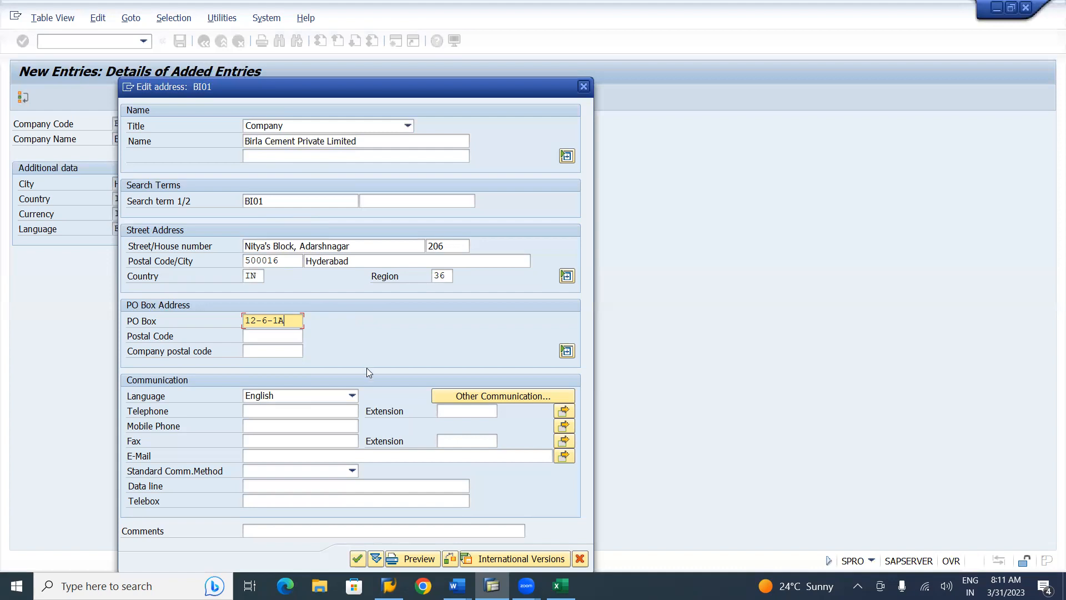
left_click(358, 558)
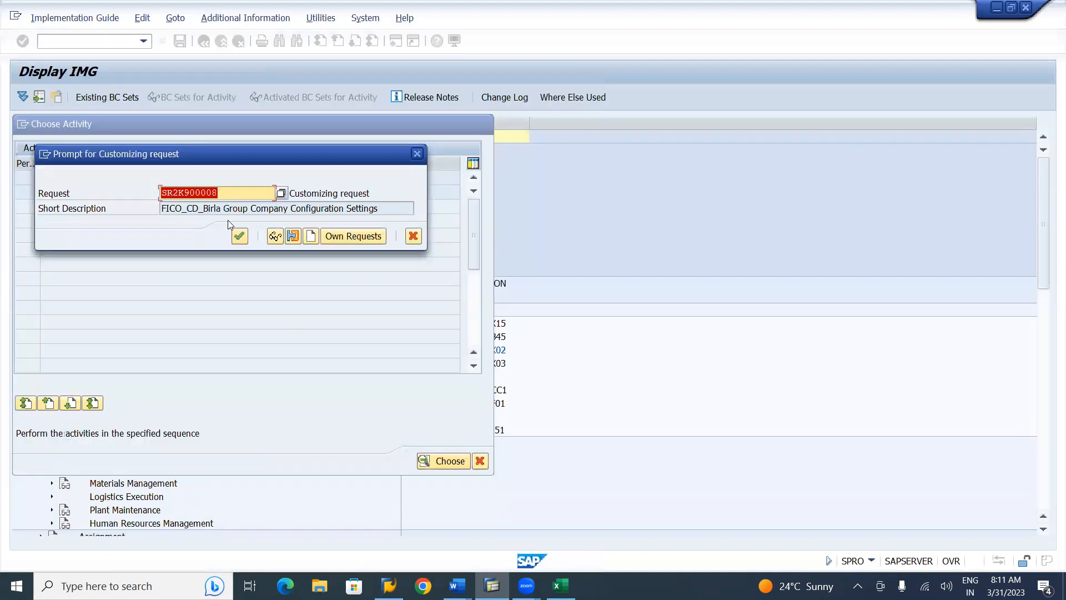
Confirm the customizing request prompt so the BI01 entry is saved
left_click(239, 236)
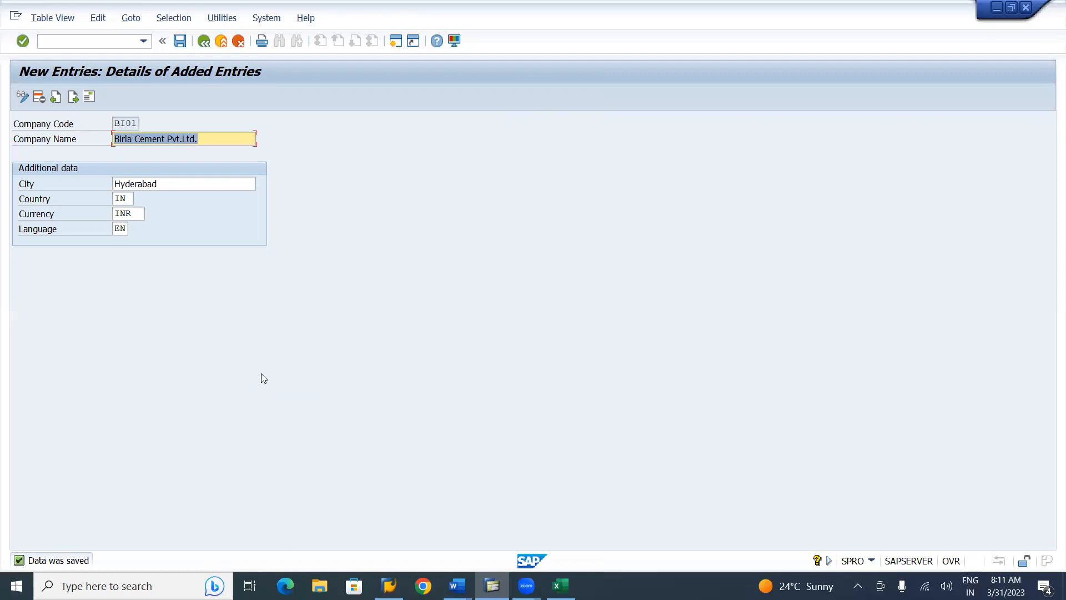
Start a new company entry with code BI02 and name 'Birla Steels Pvt. Ltd.'
left_click(74, 100)
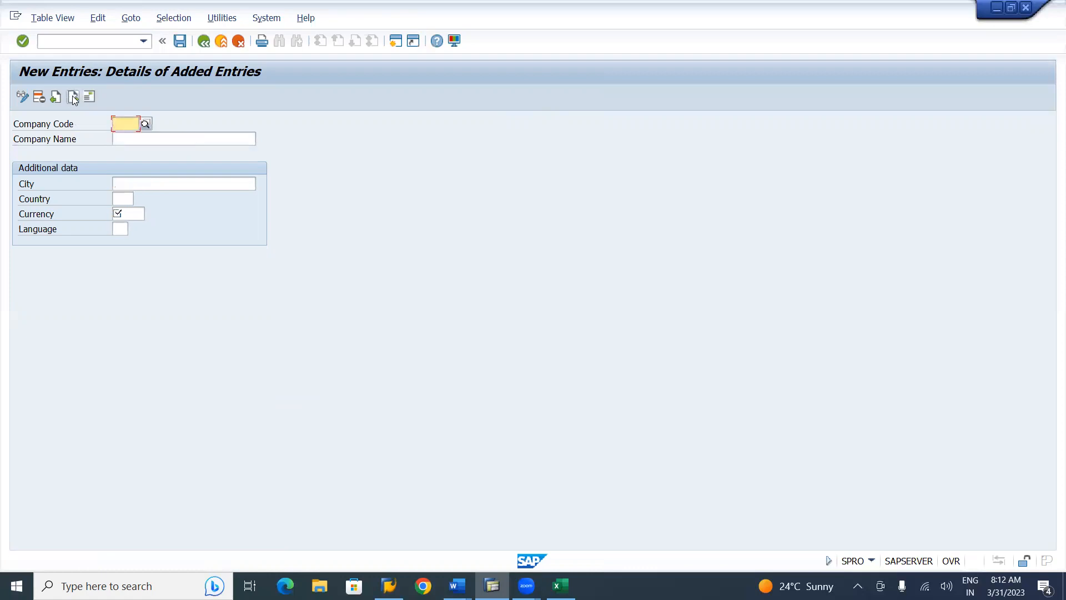
type("N")
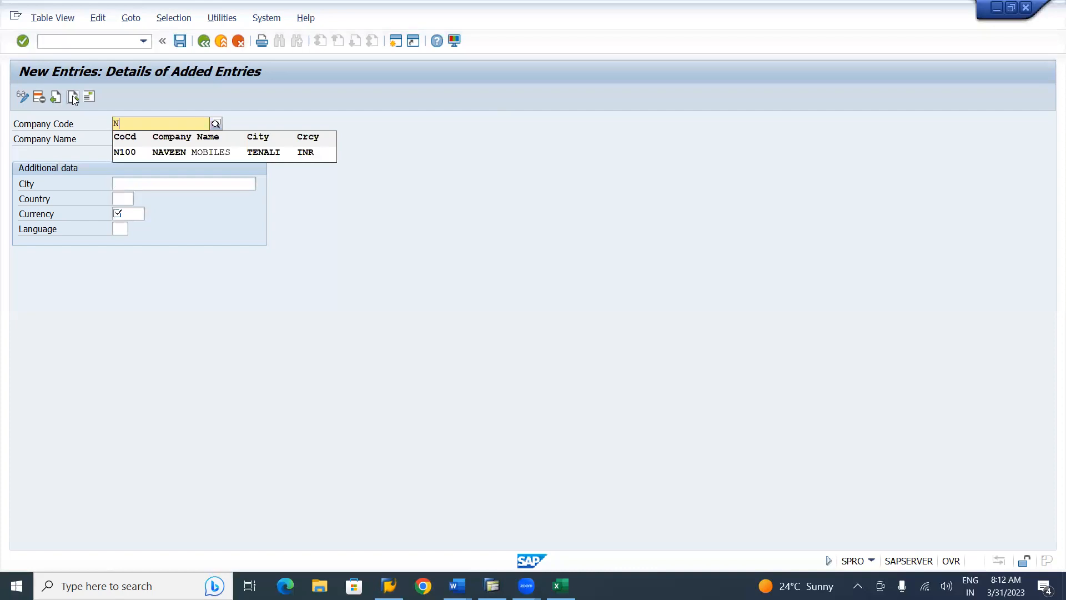
key("BackSpace")
type("B")
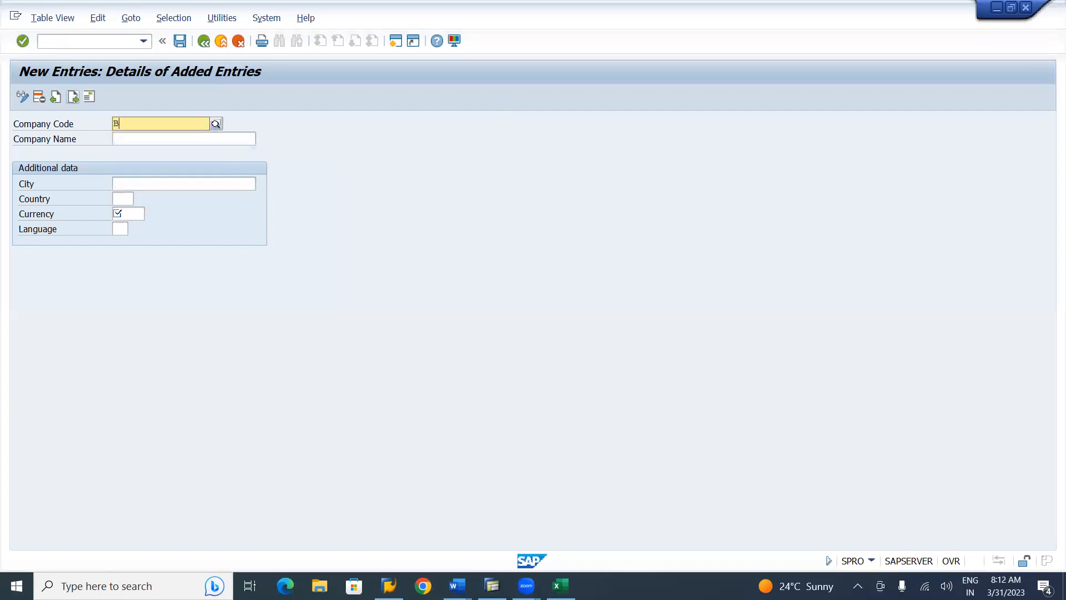
type("I02")
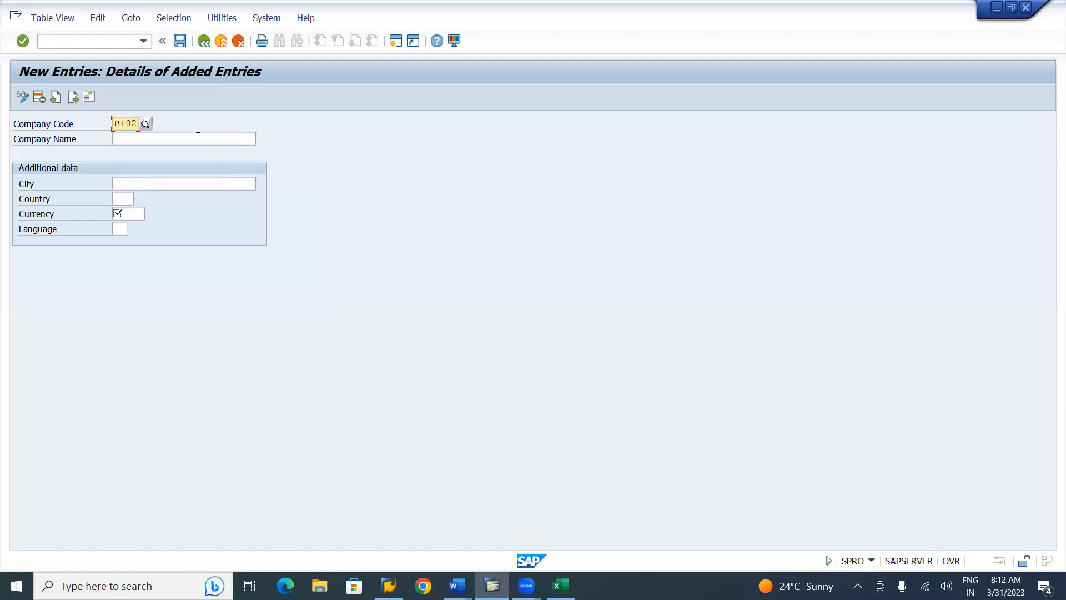
left_click(198, 138)
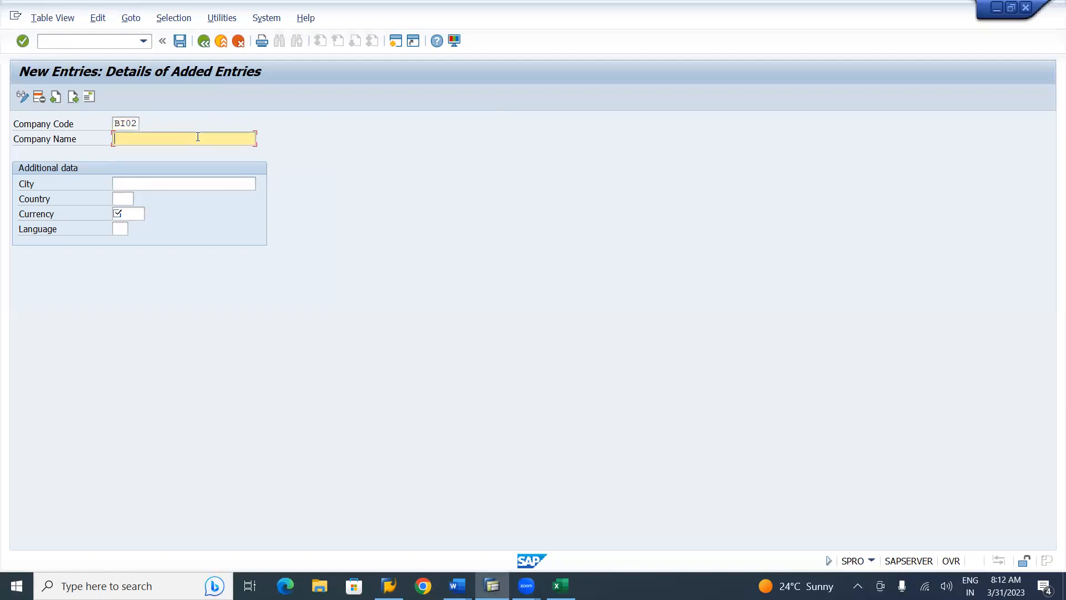
type("Birla Steels Pvt. Ltd.")
Set BI02's city Mumbai, country IN, currency INR Indian Rupee and language EN
left_click(170, 187)
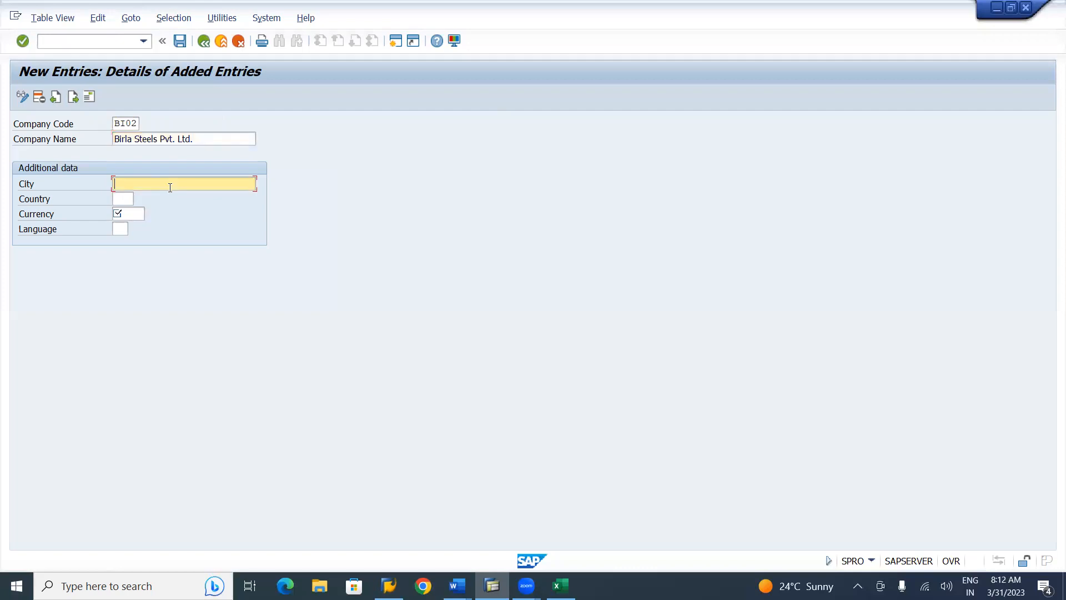
type("Mumbai")
left_click(123, 199)
type("in")
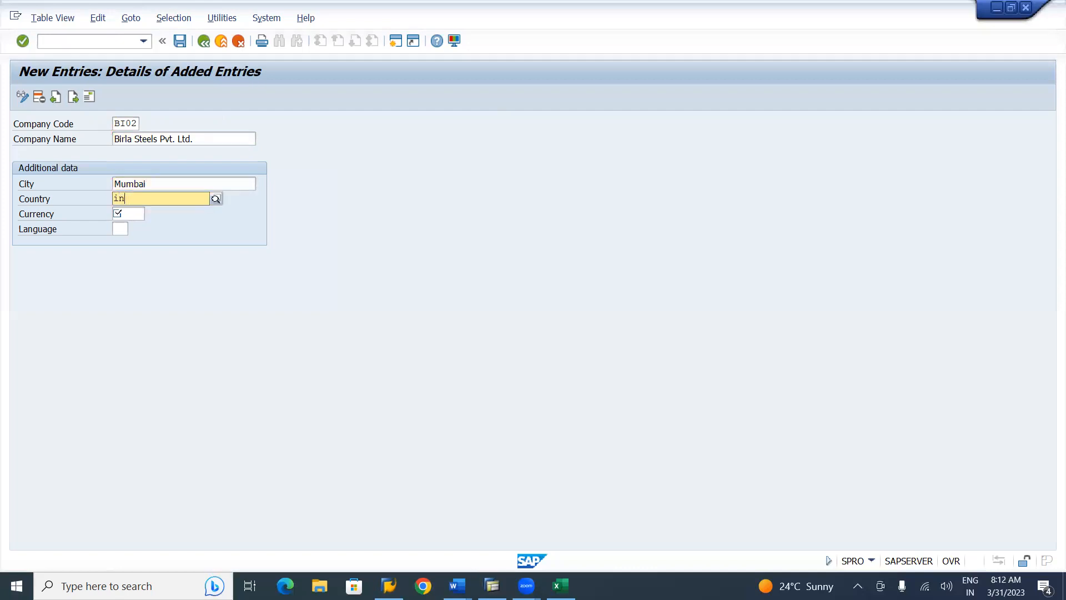
left_click(134, 229)
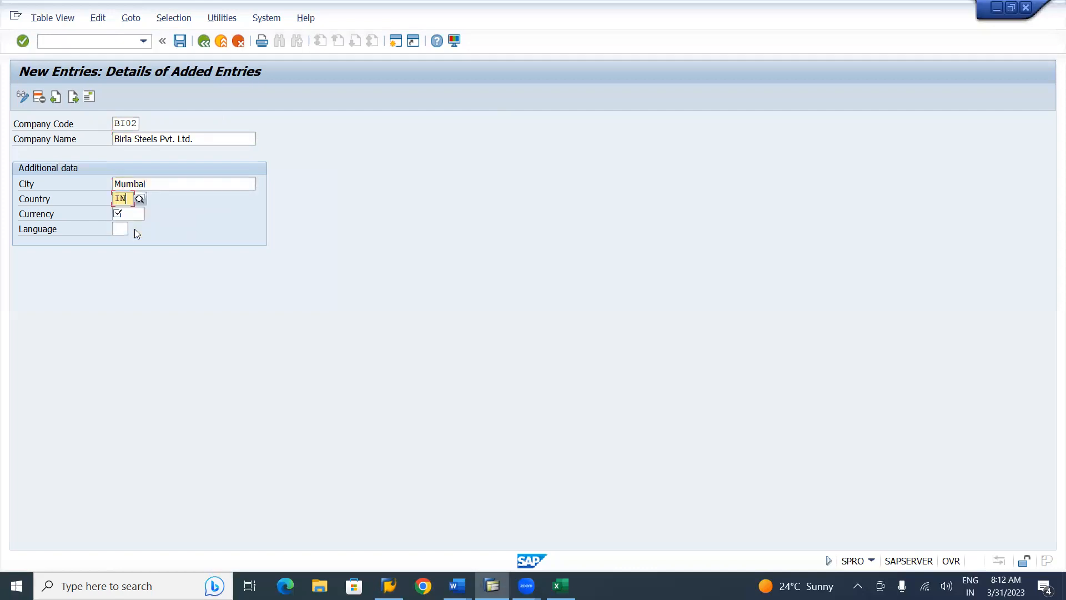
left_click(136, 217)
type("INR")
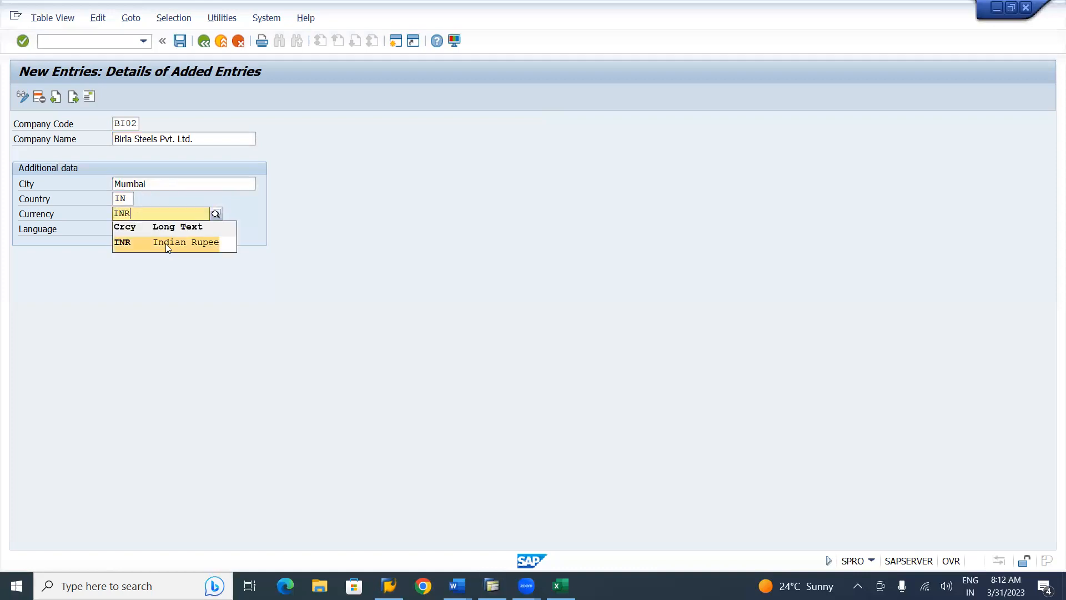
left_click(168, 247)
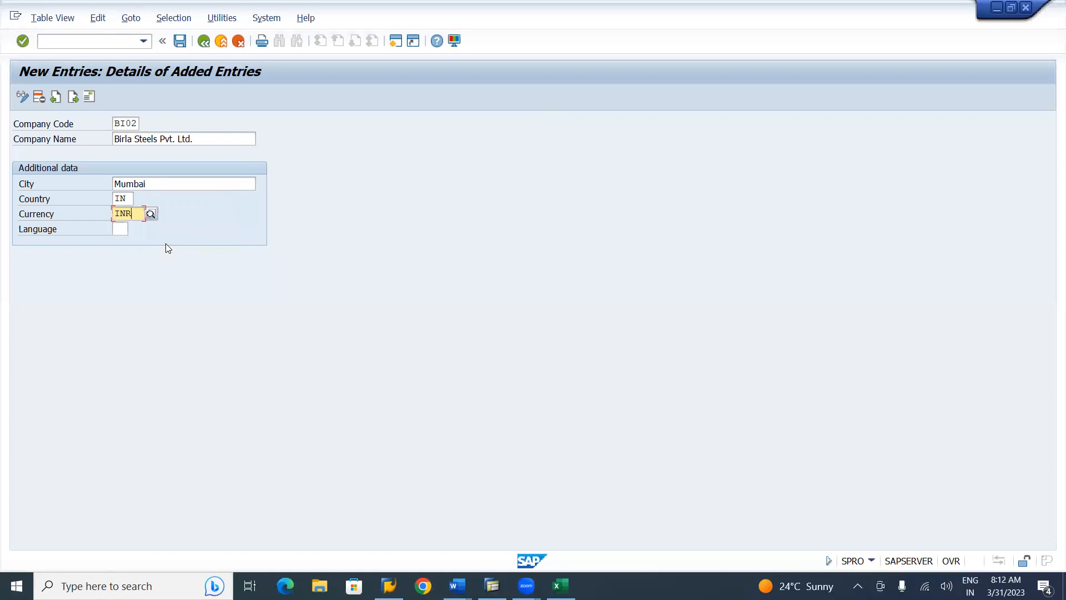
left_click(125, 230)
type("EN")
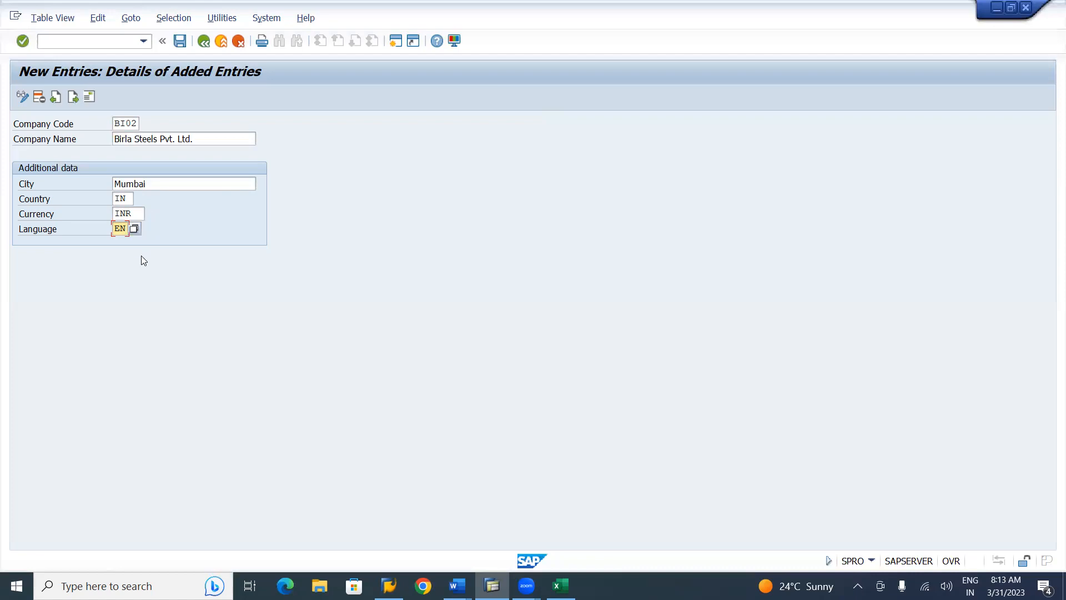
Save BI02, then give its address title Company and name 'Birla Steels Private Limited'
left_click(182, 44)
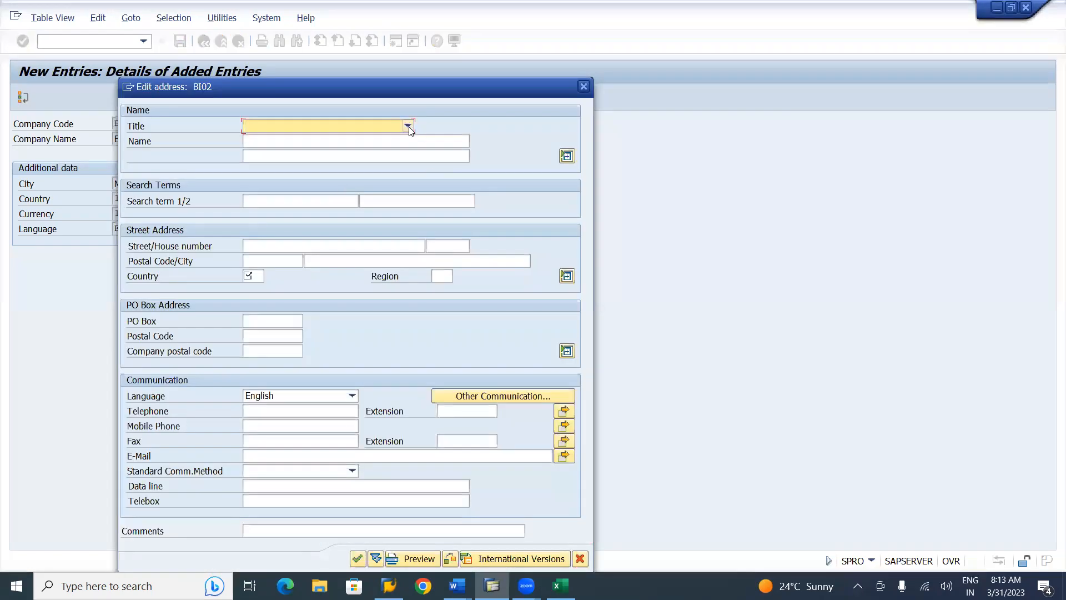
left_click(408, 127)
left_click(320, 139)
left_click(316, 142)
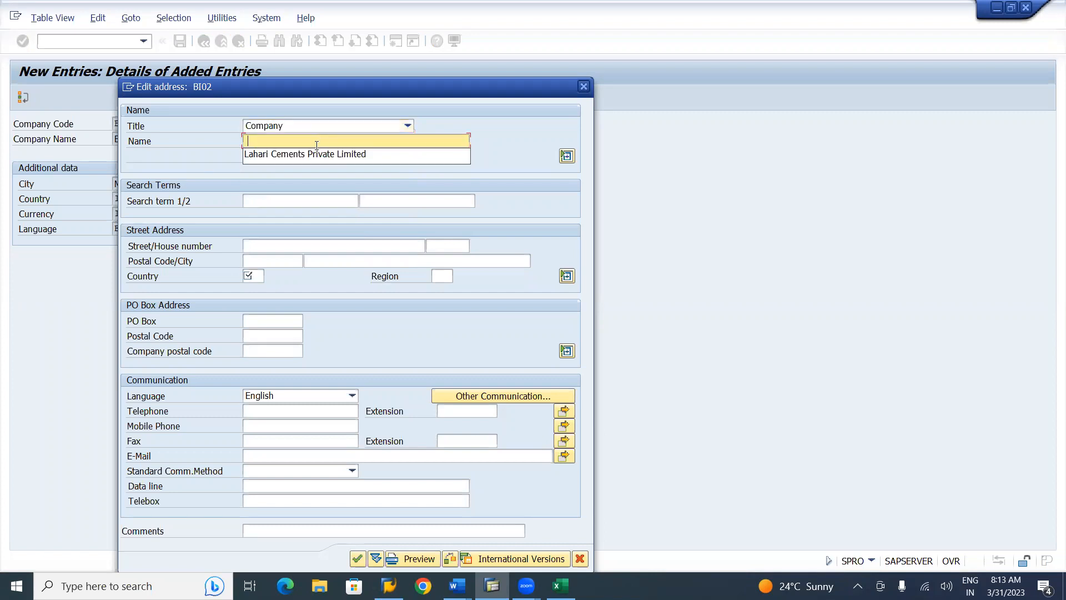
left_click(312, 155)
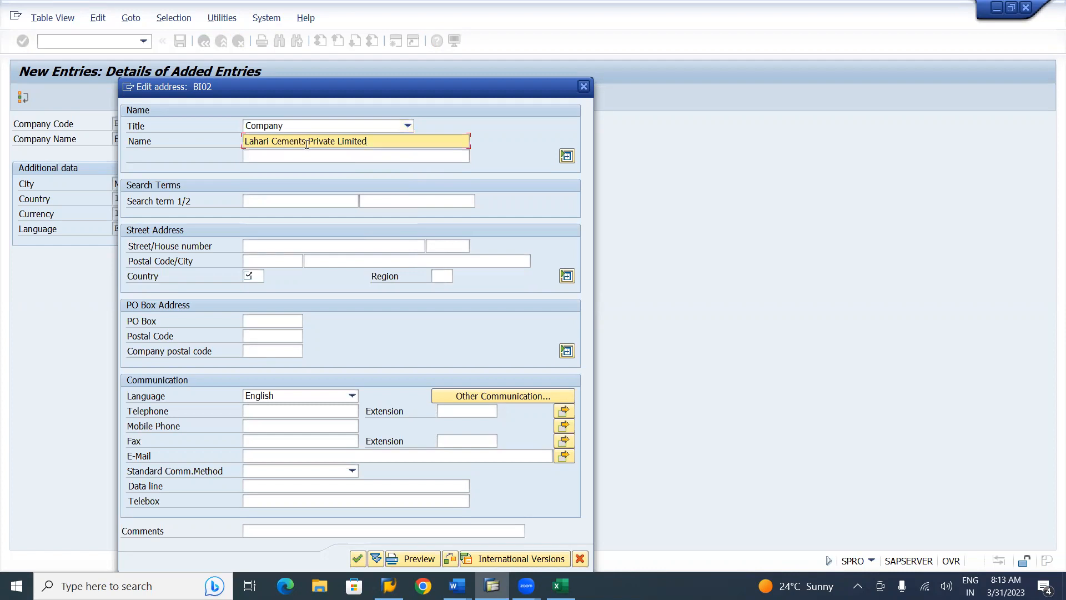
left_click(308, 143)
key("BackSpace")
key("BackSpace")
key("BackSpace")
key("BackSpace")
key("BackSpace")
key("BackSpace")
key("BackSpace")
key("BackSpace")
key("BackSpace")
key("BackSpace")
key("BackSpace")
key("BackSpace")
key("BackSpace")
key("BackSpace")
key("BackSpace")
type("Birla Steels")
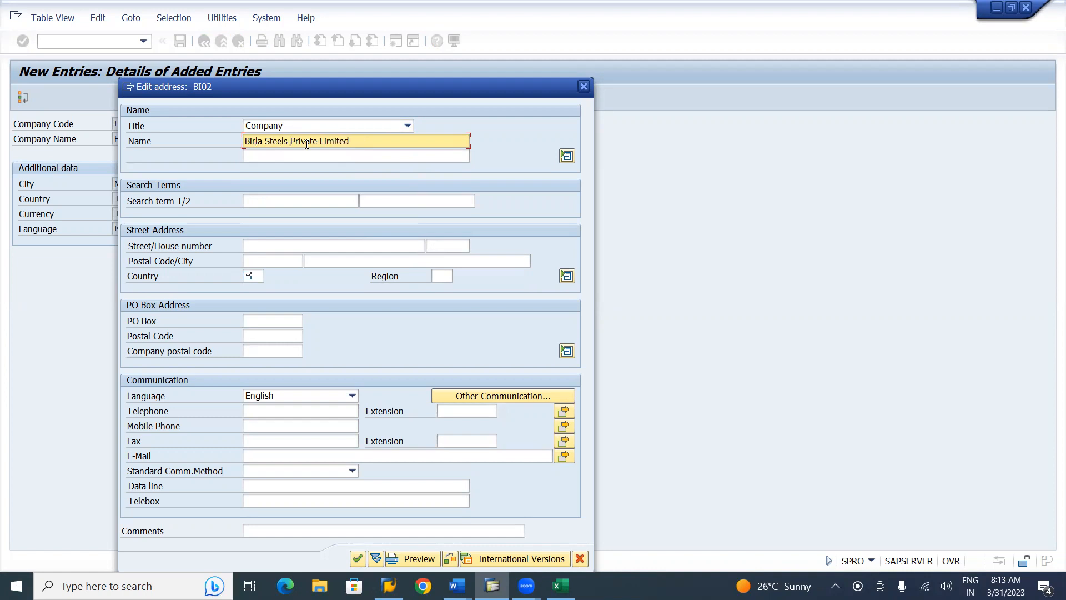
Enter search term BI02, the street, house number 936 and postal code 400025
left_click(272, 199)
type("BI02")
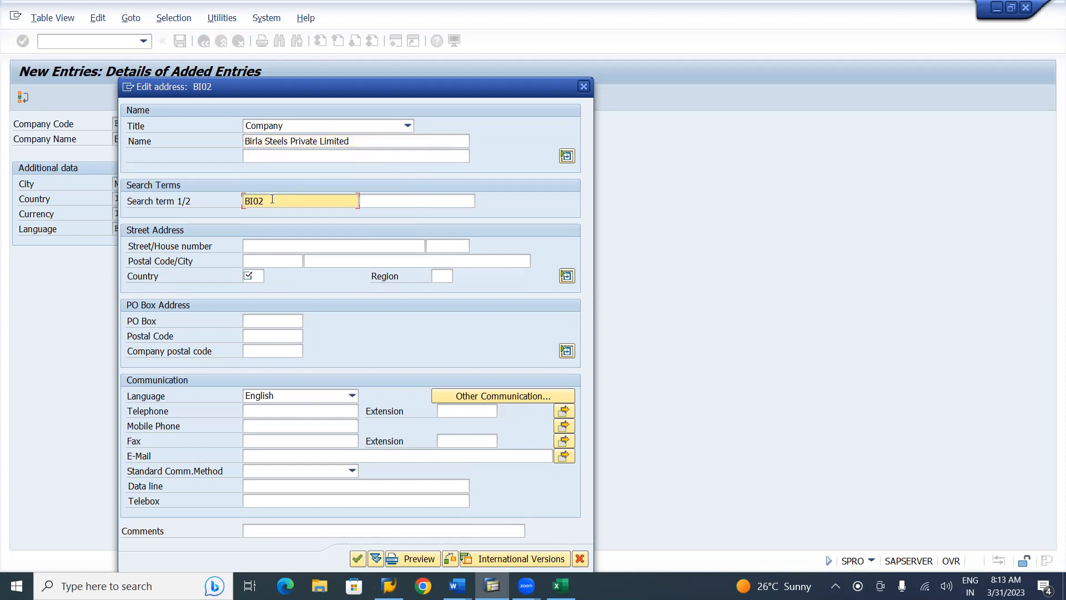
left_click(263, 245)
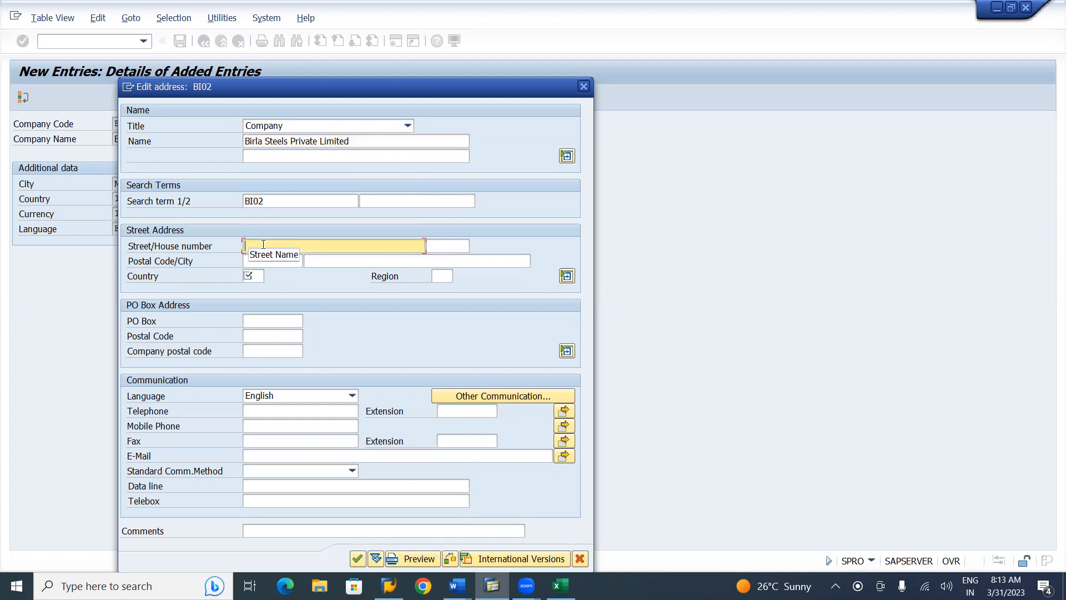
type("Mount Road")
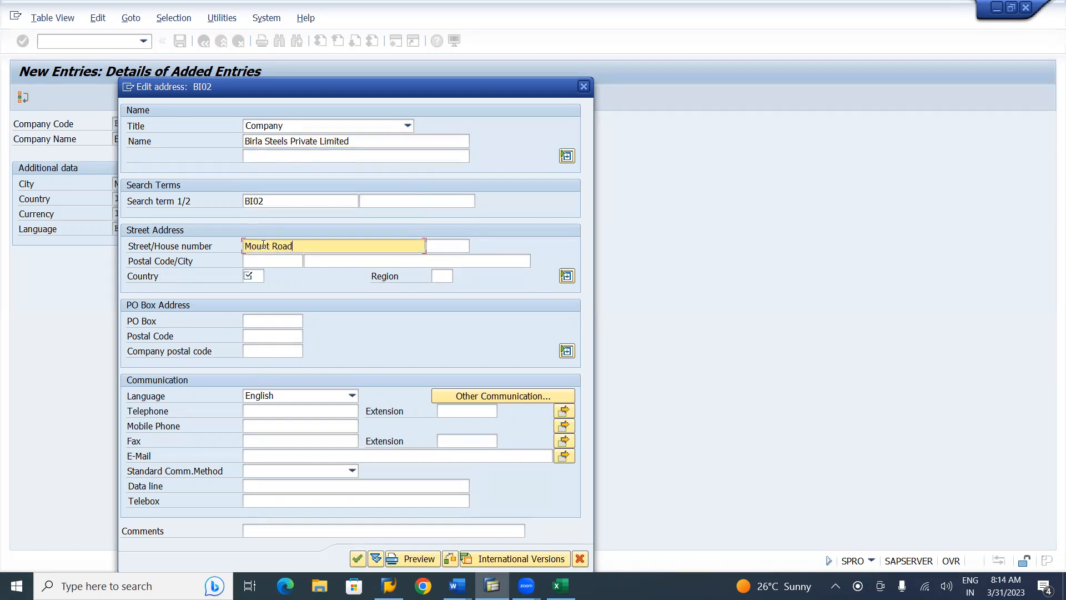
type(", Andheri")
key("Tab")
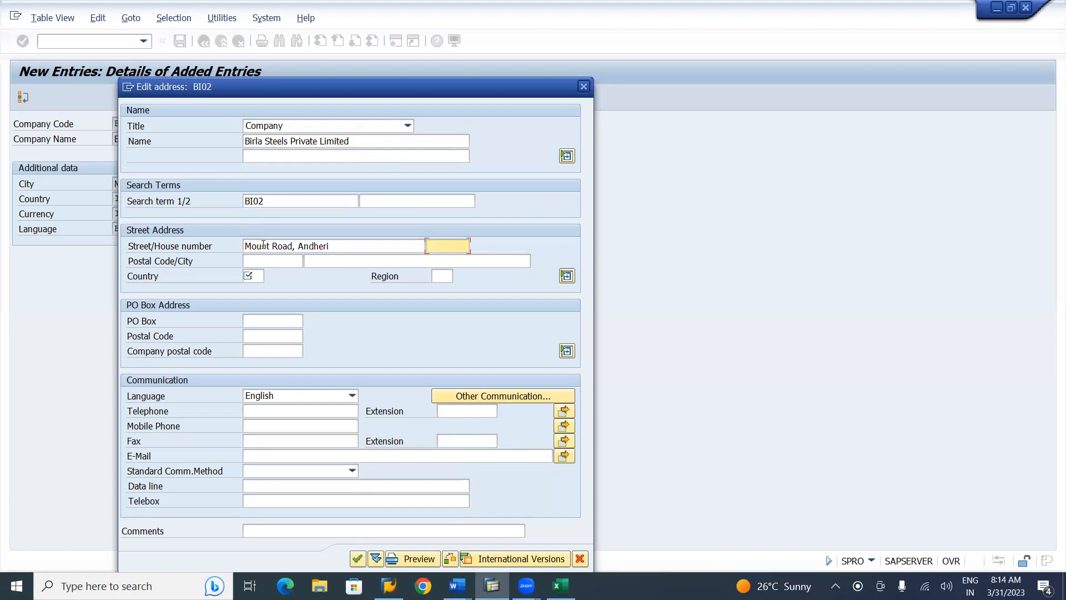
type("936")
key("Tab")
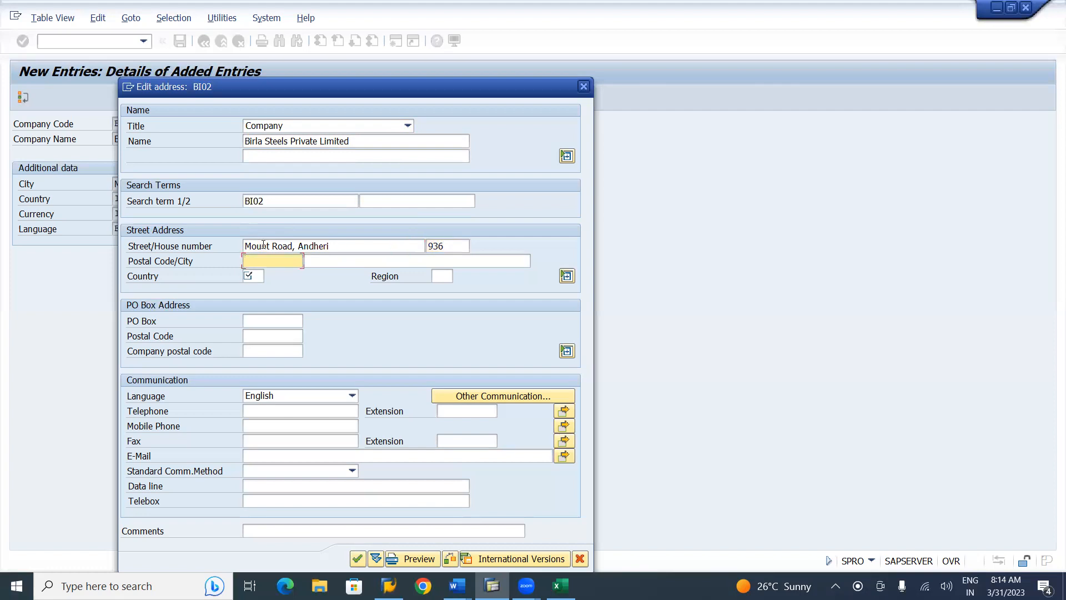
type("400025")
key("Tab")
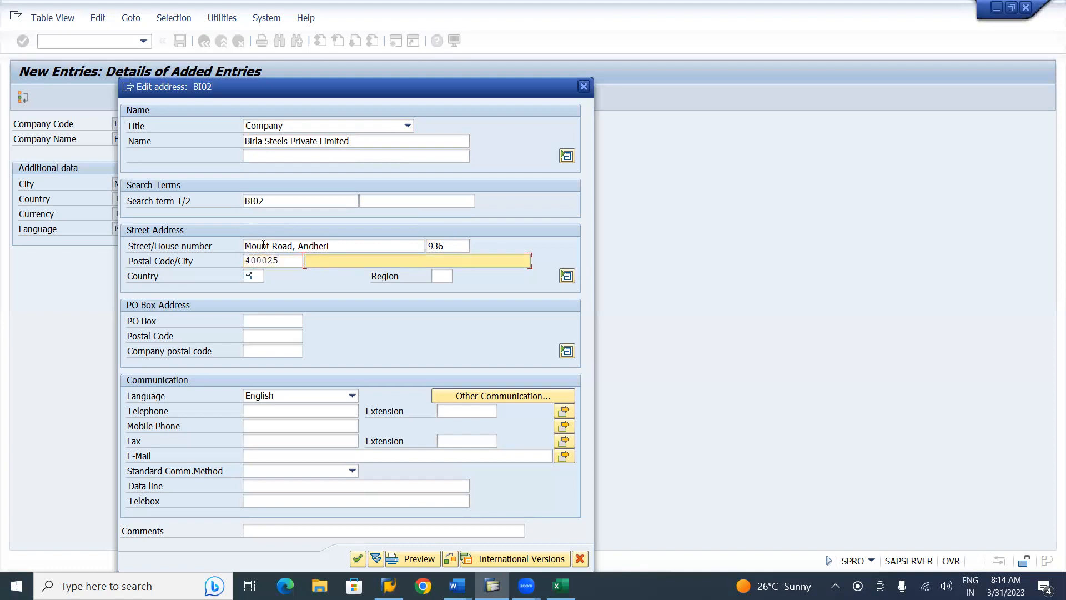
type("Mumai")
key("BackSpace")
key("BackSpace")
type("bai")
key("Tab")
type("in")
key("Tab")
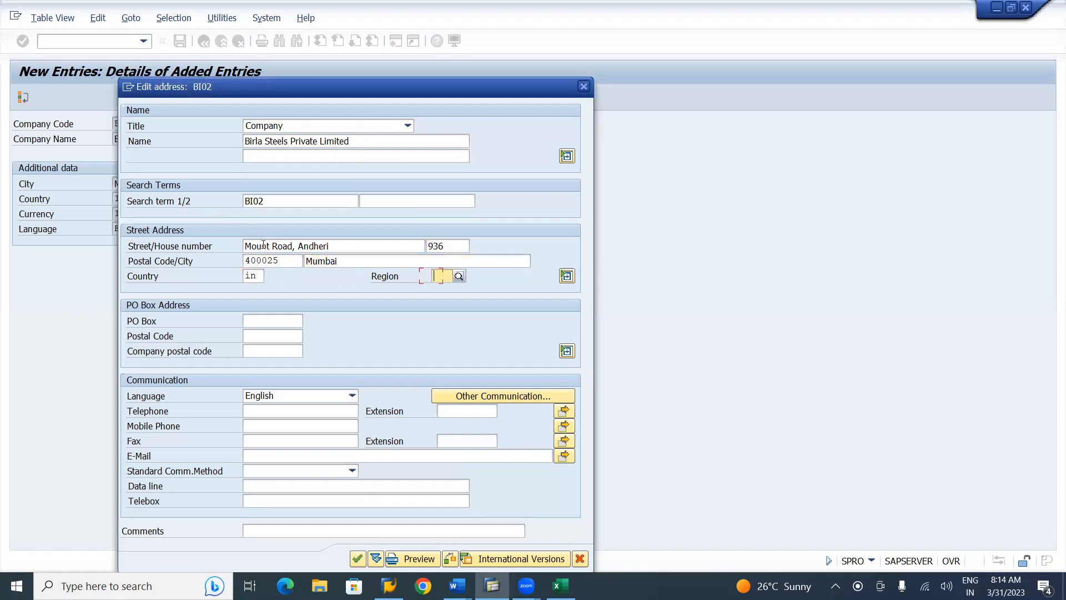
type("13")
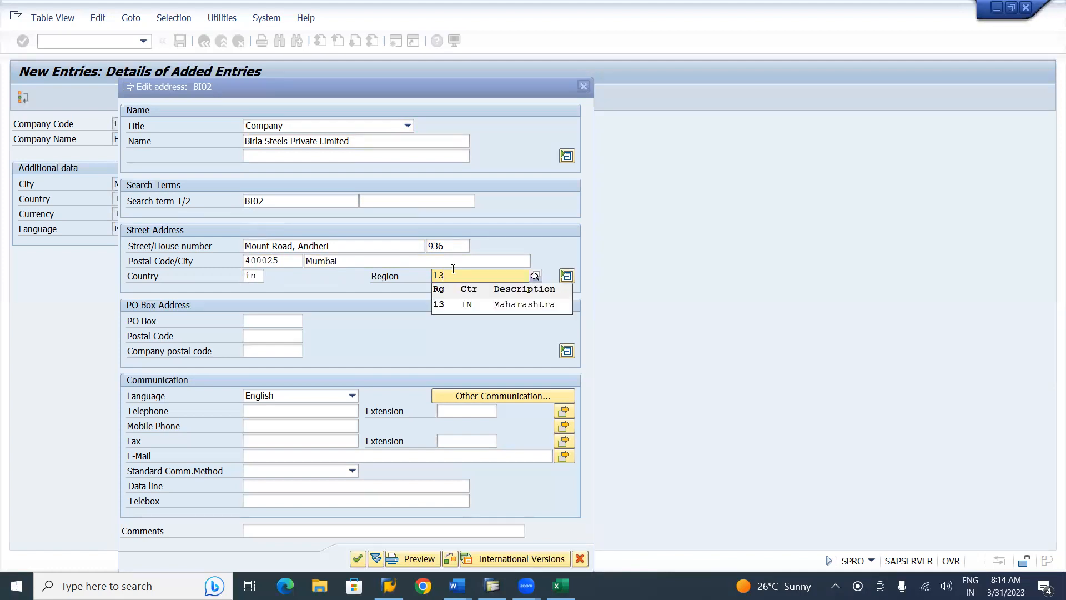
left_click(474, 308)
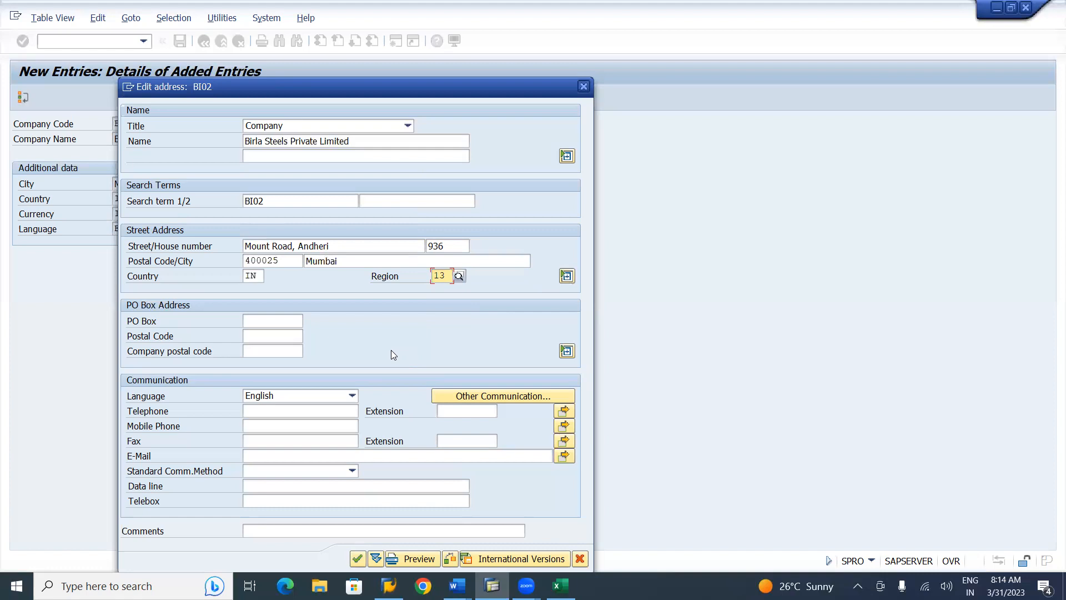
left_click(282, 322)
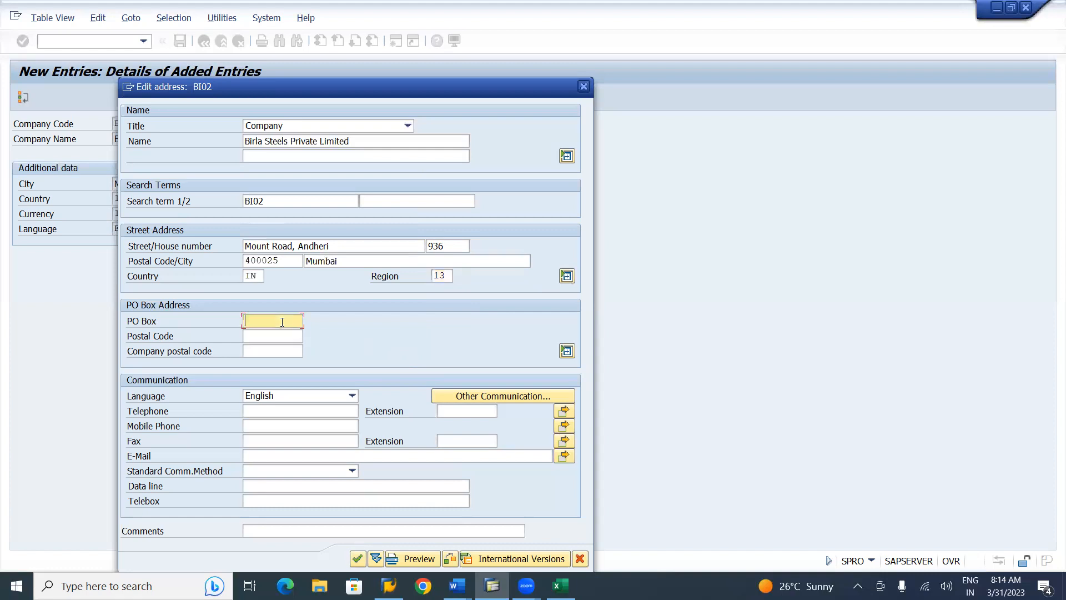
type("16")
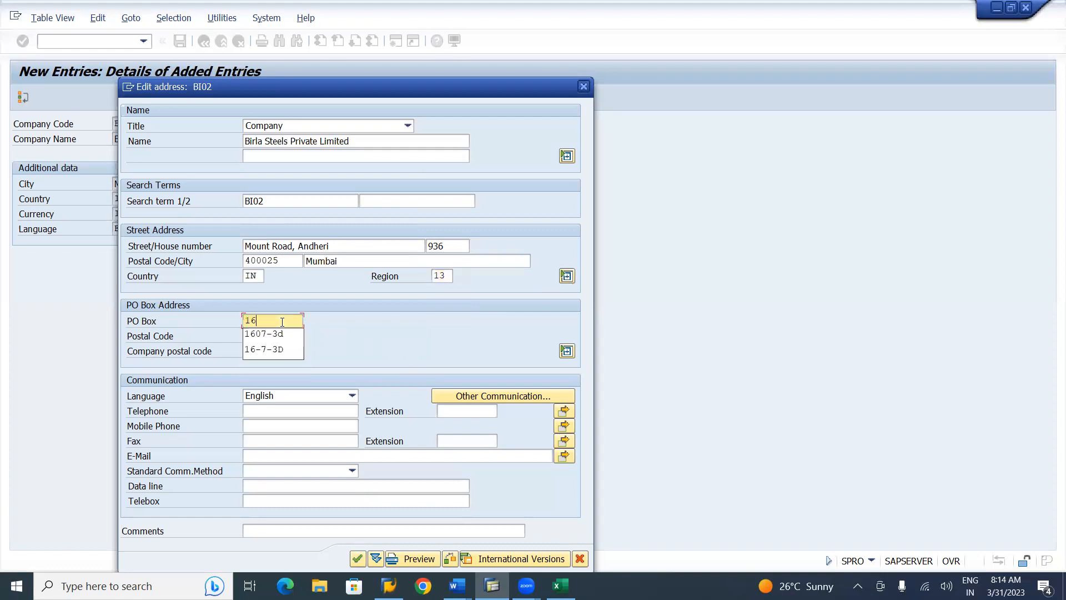
left_click(273, 349)
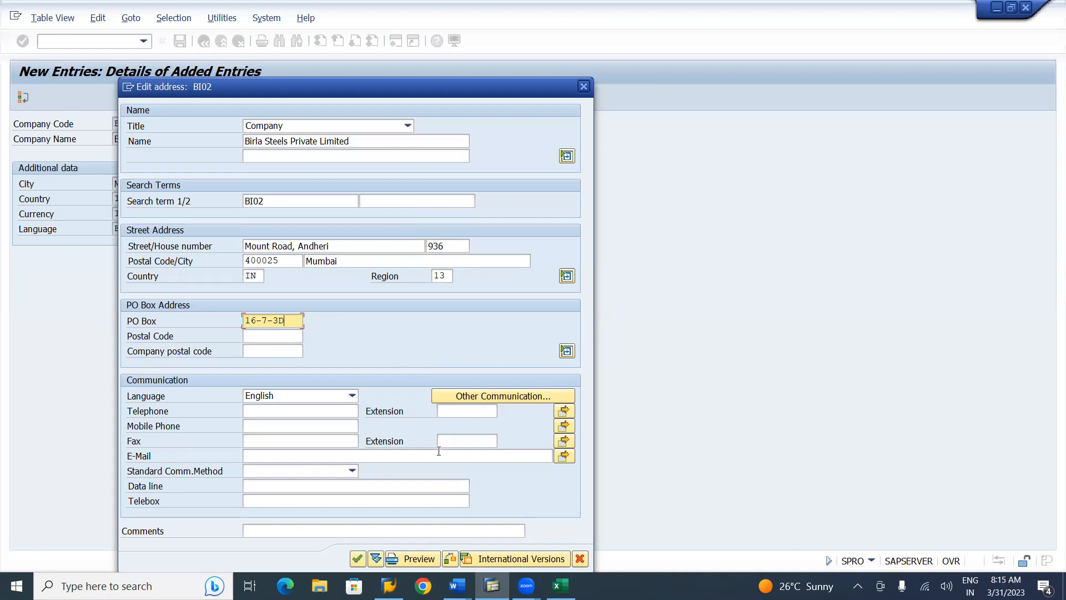
left_click(357, 559)
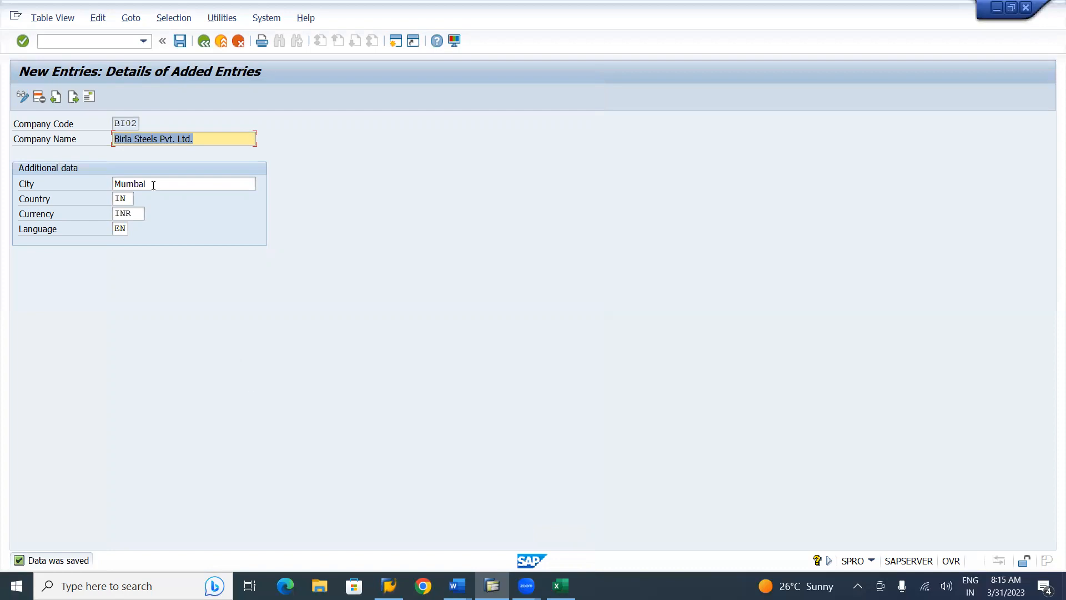
Start a new company entry BU01 named 'Birla Steels Inc.' in SanFrancisco
left_click(75, 103)
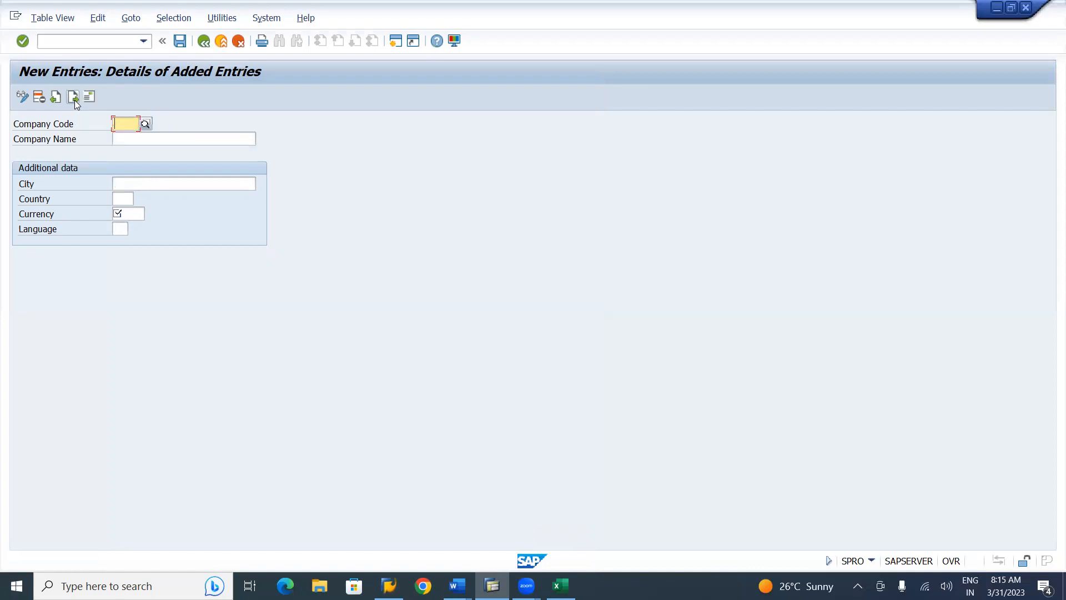
type("BU01")
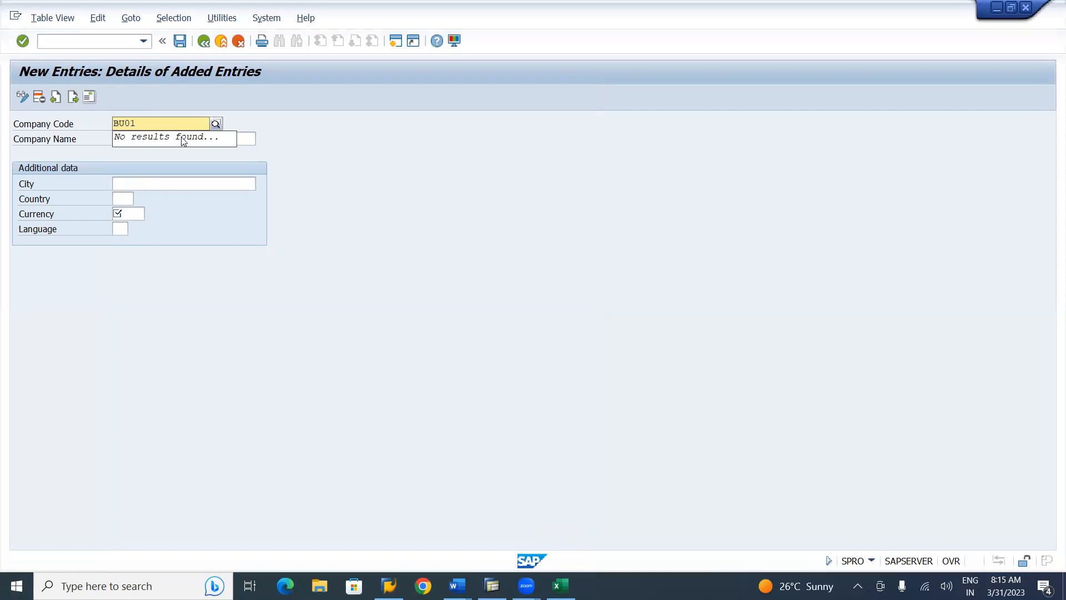
left_click(220, 140)
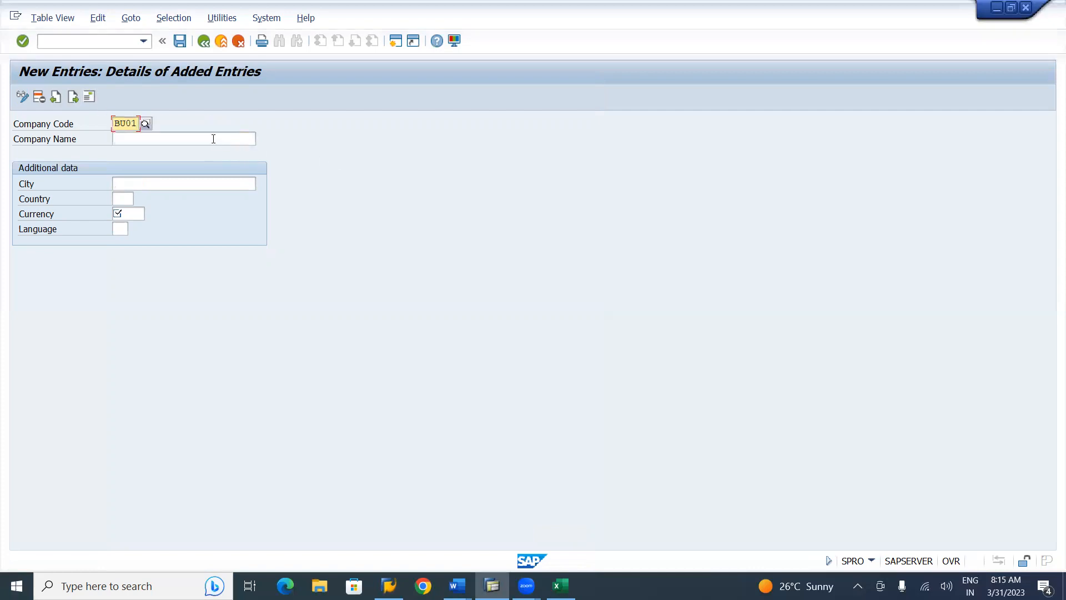
left_click(213, 139)
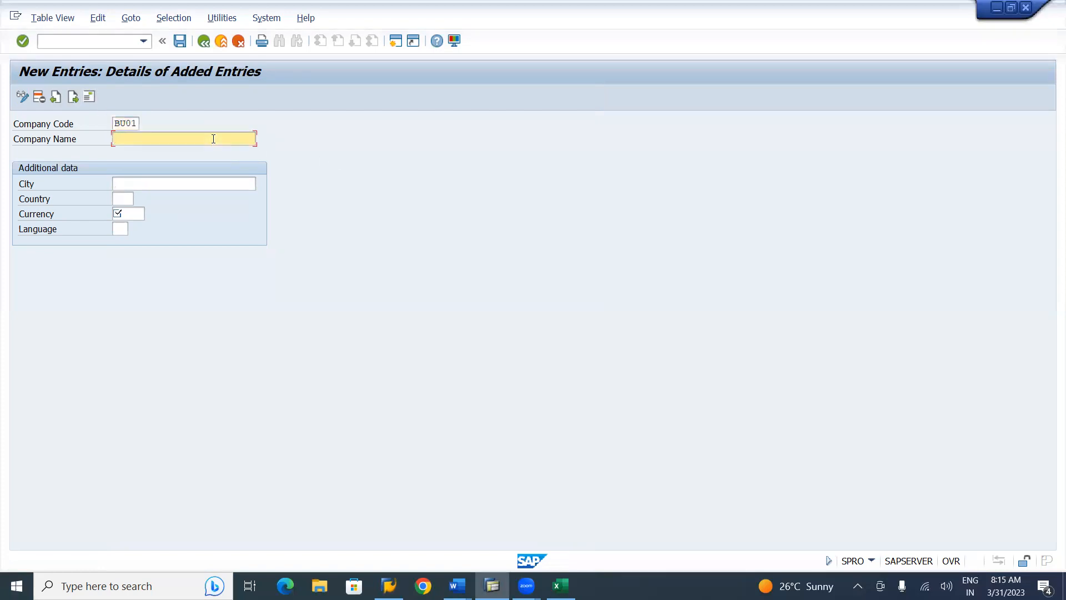
type("Birla Steels Inc.")
left_click(186, 185)
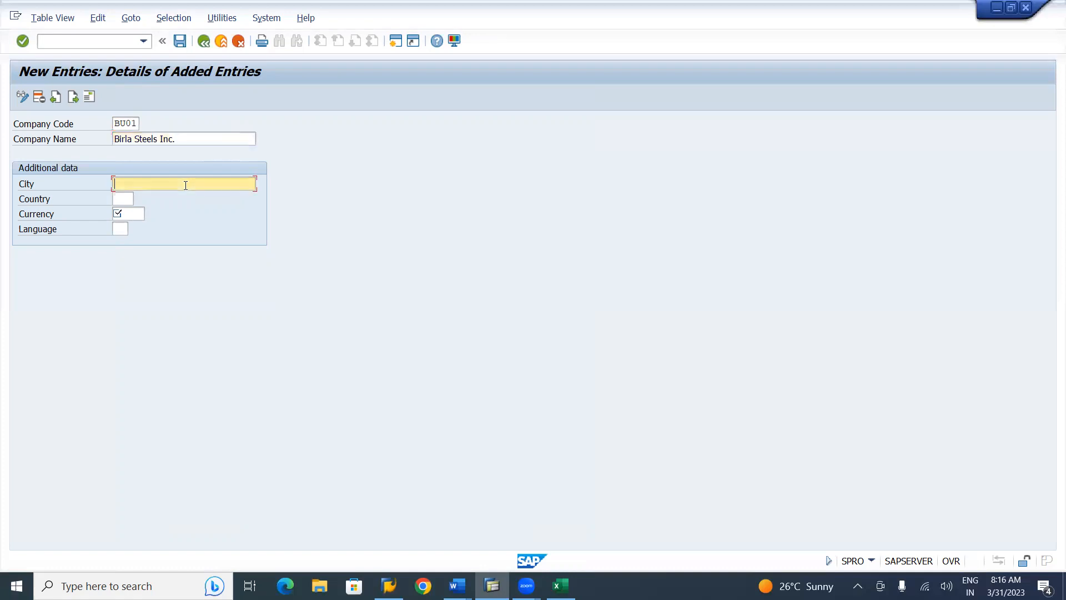
type("SanFranciso")
key("BackSpace")
type("co")
Set BU01's country US, currency USD and language EN, then save the entry
left_click(124, 203)
type("US")
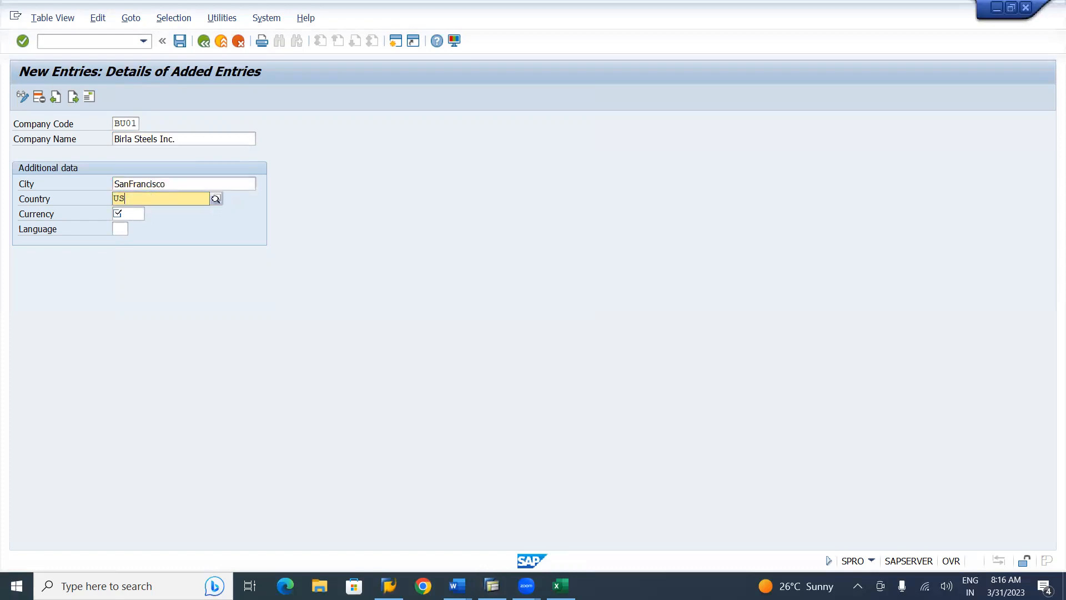
left_click(135, 229)
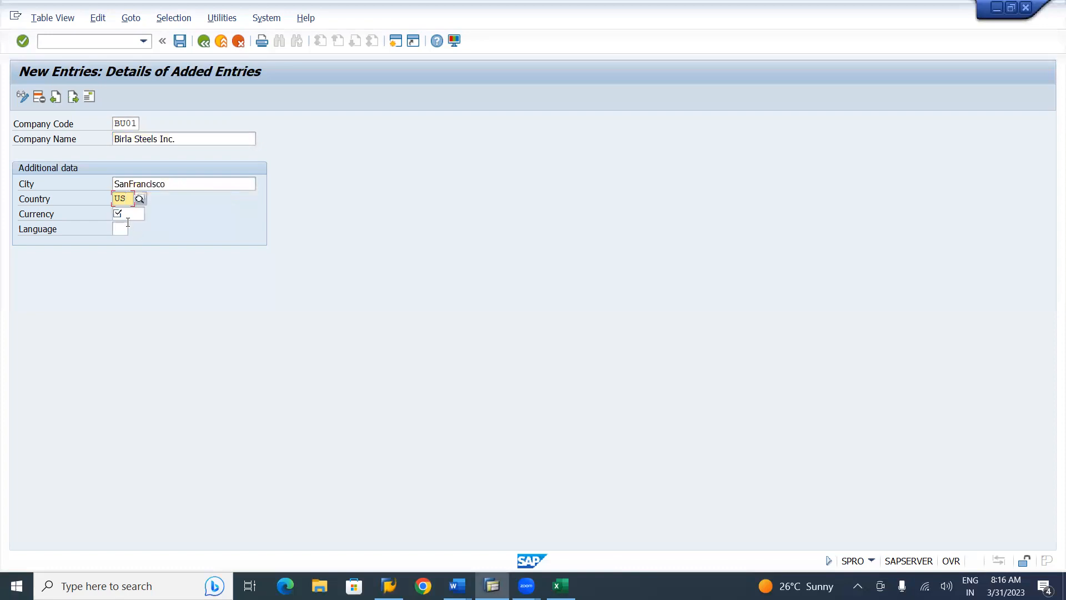
left_click(129, 216)
type("USD")
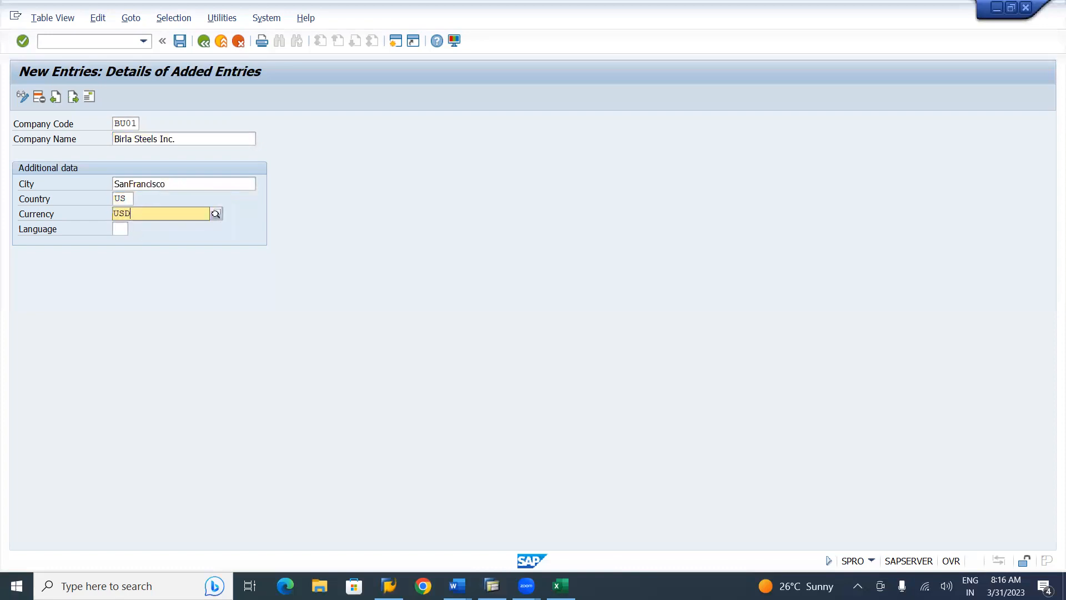
left_click(135, 243)
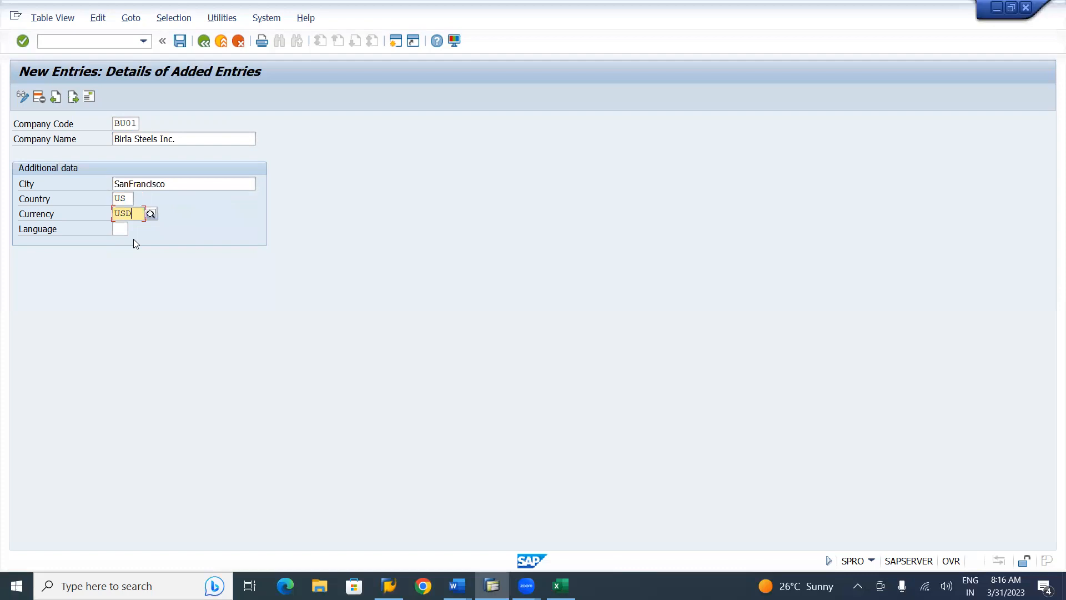
left_click(120, 228)
type("EN")
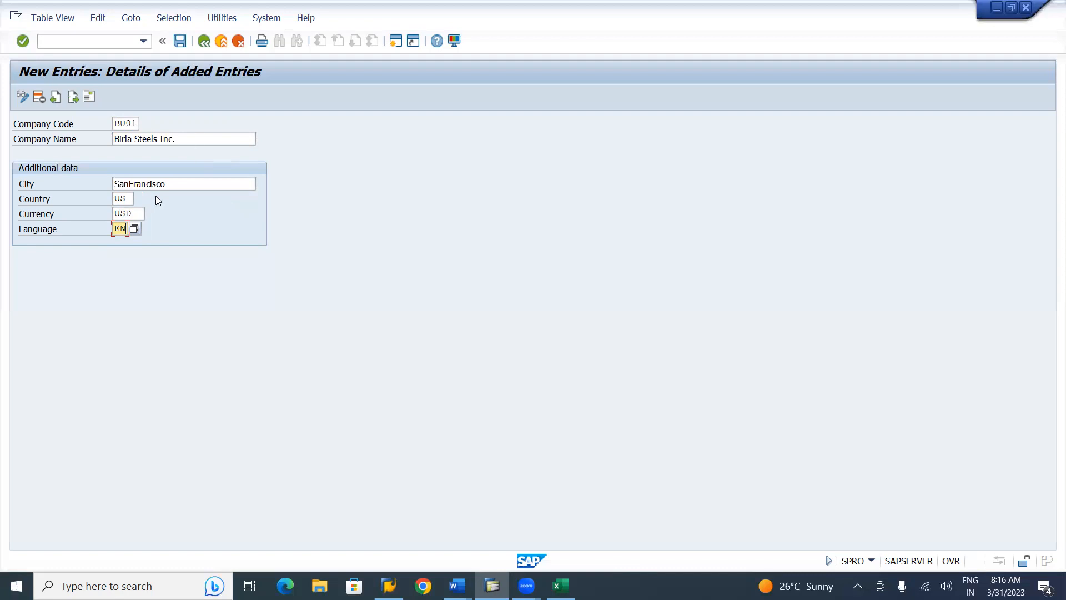
left_click(181, 40)
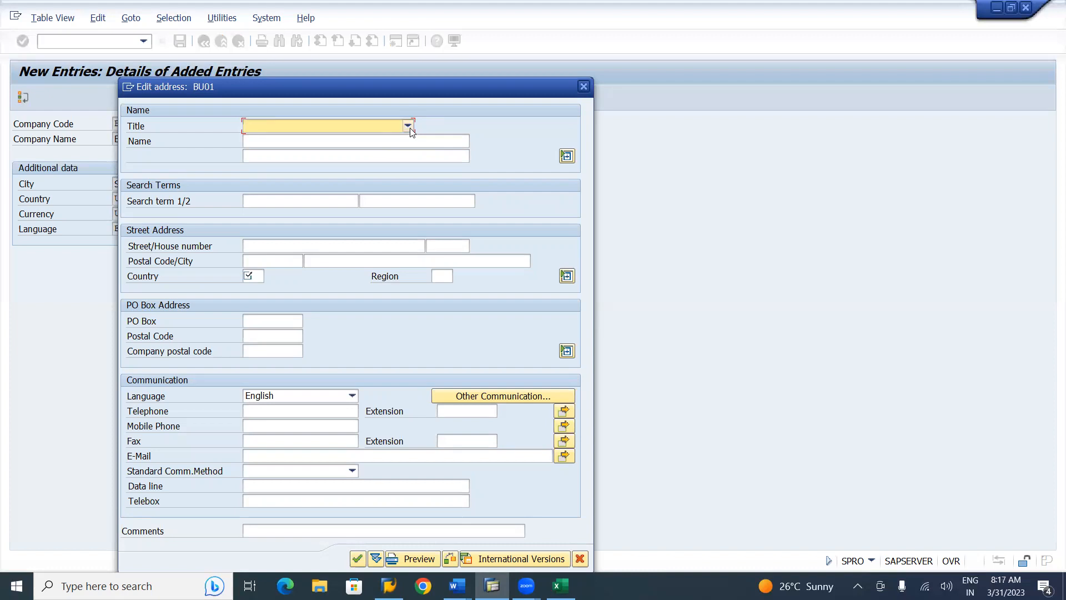
Give the BU01 address title Company, name 'Birla Steels Incoroporation' and search term BU01
left_click(408, 127)
left_click(299, 142)
left_click(291, 142)
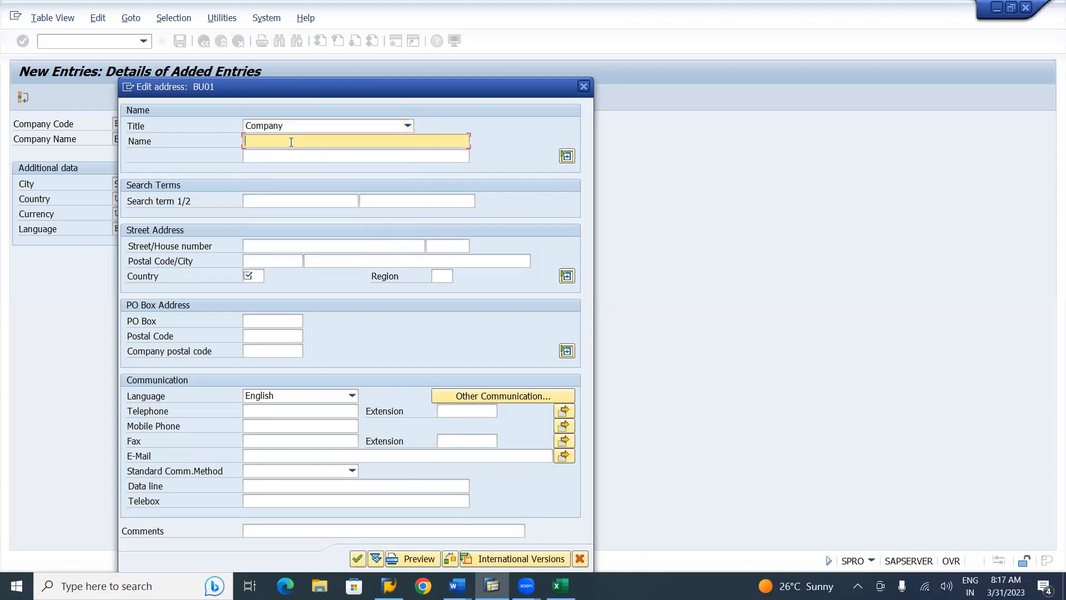
type("Lahari Cements Private Limited")
key("Tab")
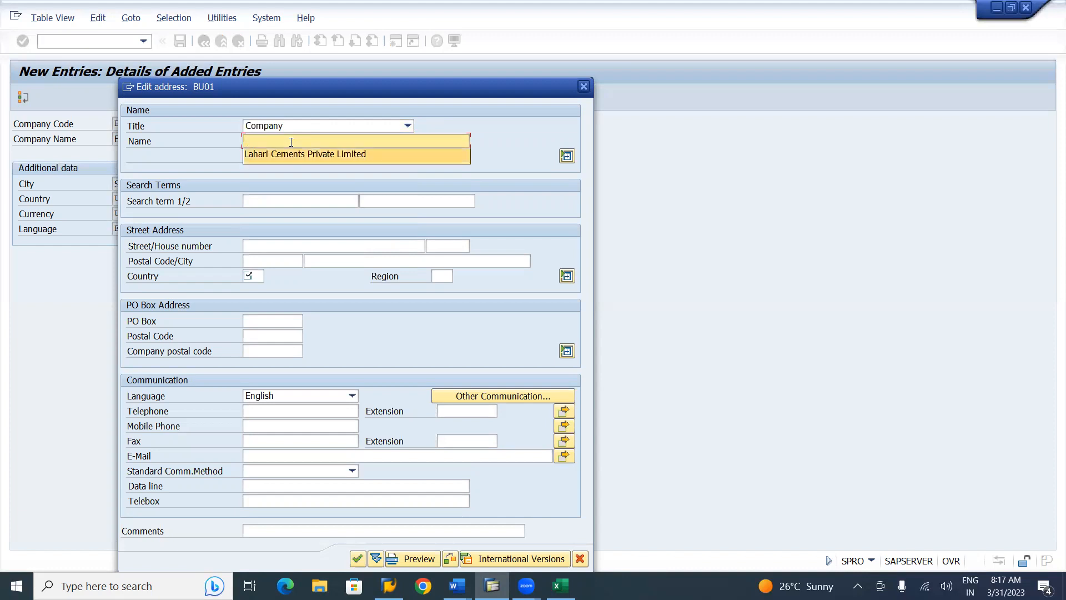
left_click(271, 141)
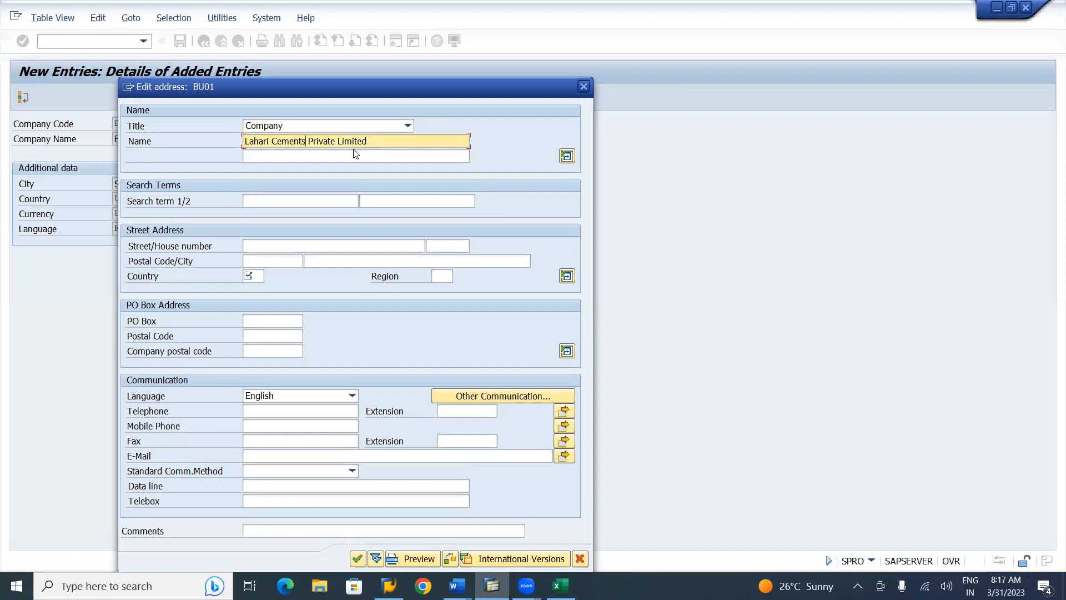
left_click(375, 145)
key("BackSpace")
key("BackSpace")
key("BackSpace")
key("BackSpace")
key("BackSpace")
key("BackSpace")
key("BackSpace")
key("BackSpace")
key("BackSpace")
key("BackSpace")
key("BackSpace")
key("BackSpace")
key("BackSpace")
key("BackSpace")
key("BackSpace")
key("BackSpace")
key("BackSpace")
key("BackSpace")
key("BackSpace")
key("BackSpace")
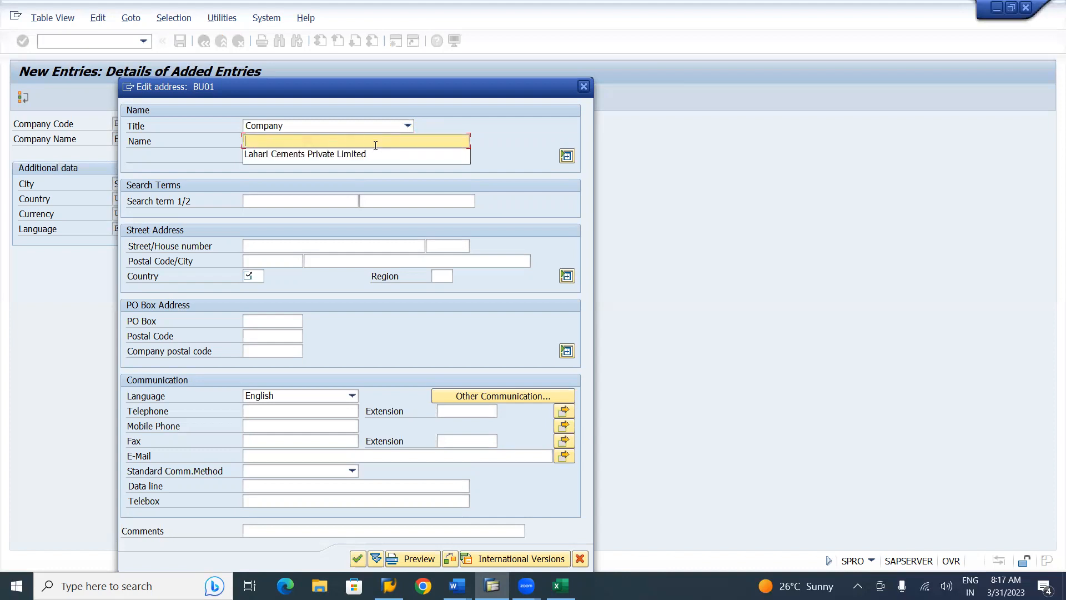
type("Burk")
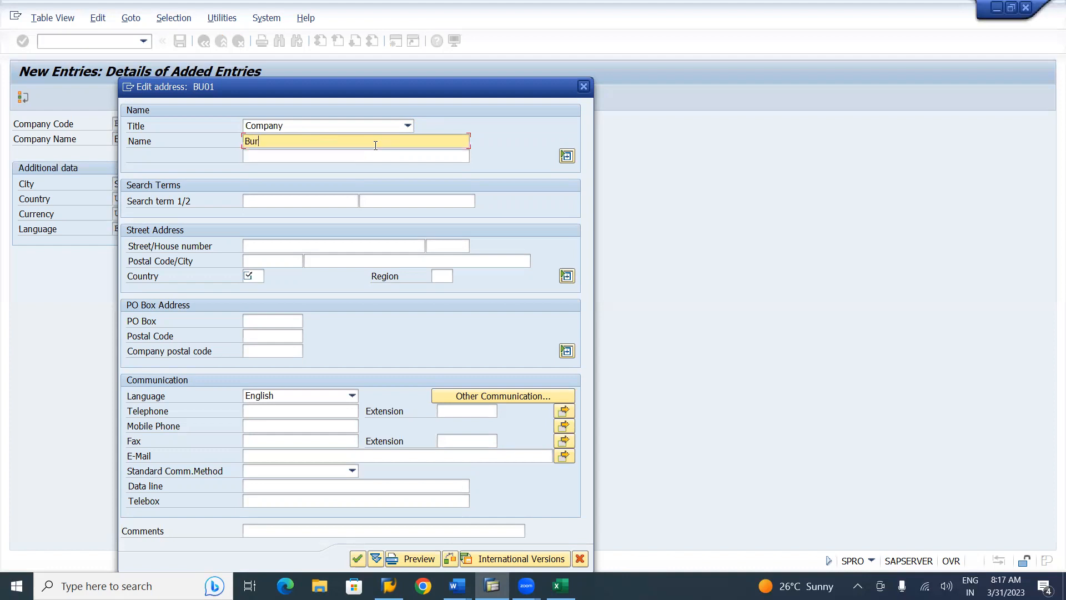
key("BackSpace")
key("BackSpace")
key("BackSpace")
type("irla Steels Incoroporation")
left_click(289, 200)
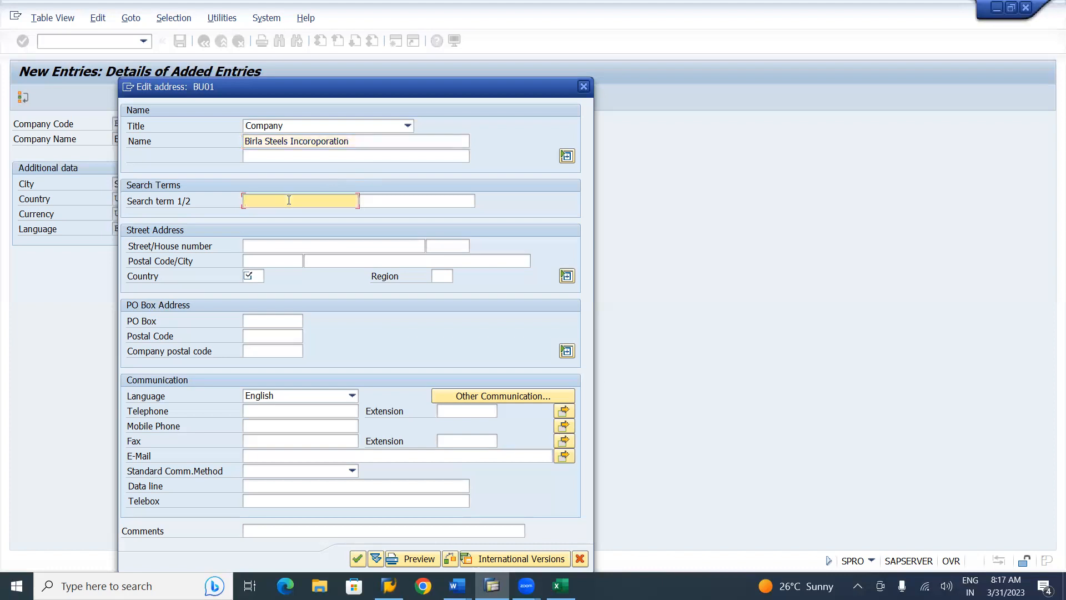
type("BU01")
Enter BU01's street, house number JH243 and postal code 93256
left_click(291, 245)
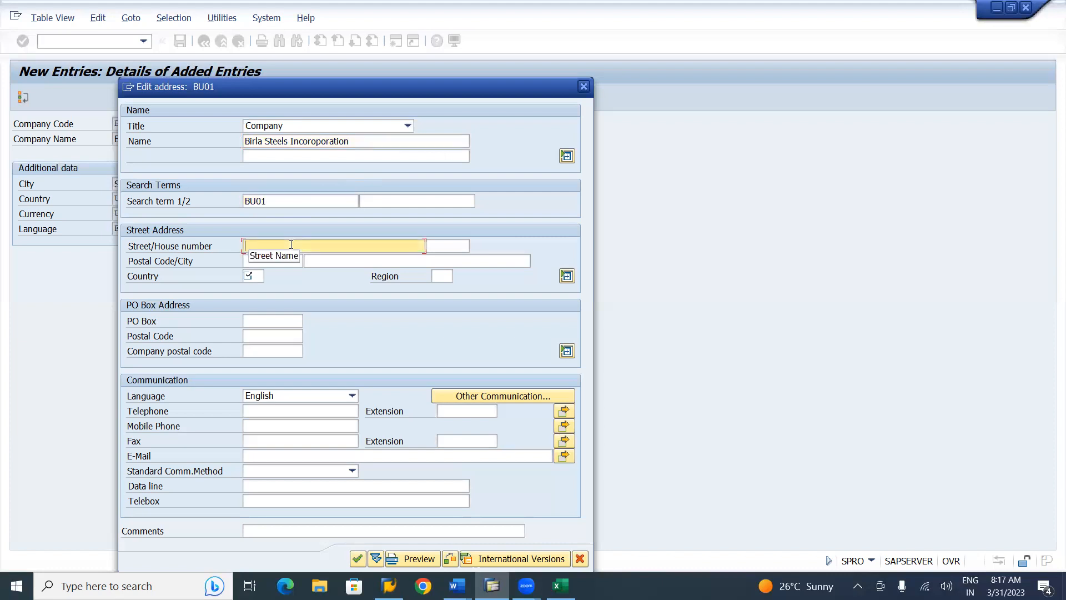
type("Harvst Street,Fremount")
key("Tab")
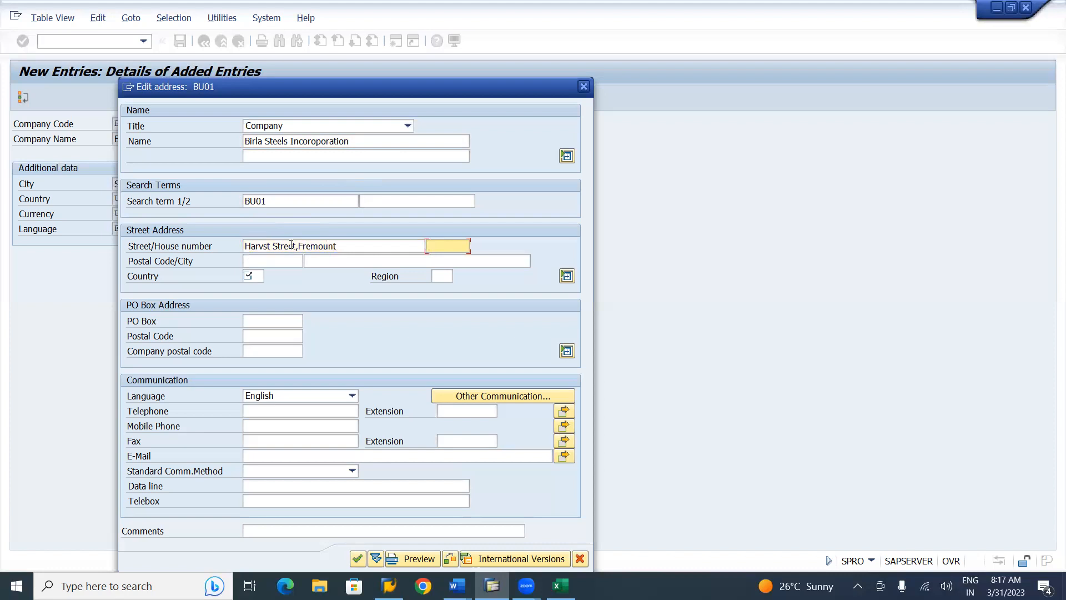
type("JH243")
left_click(260, 259)
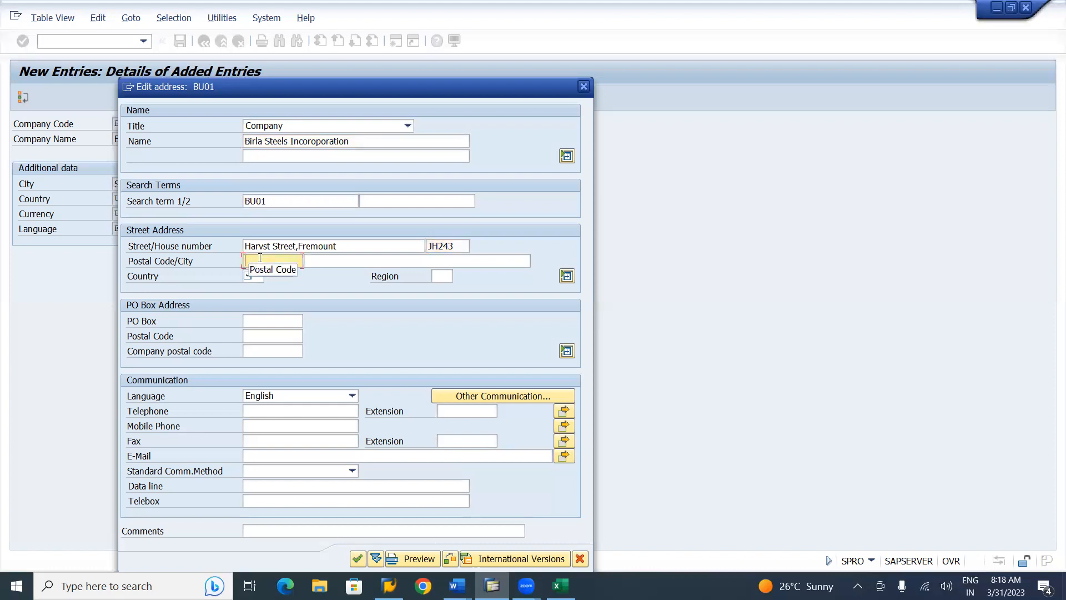
type("9326")
key("Tab")
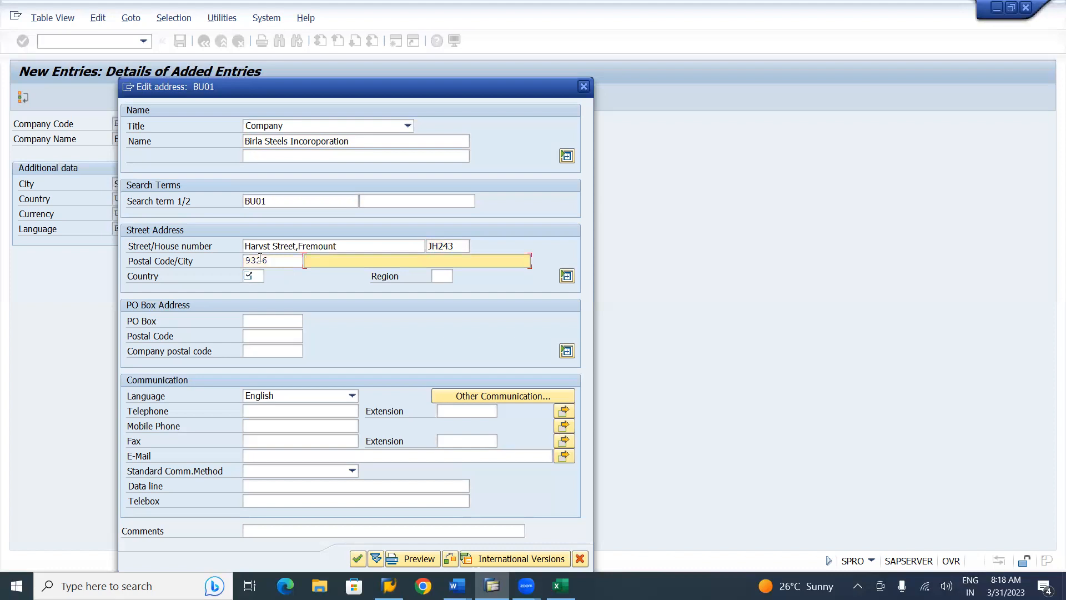
key("shift+Tab")
key("BackSpace")
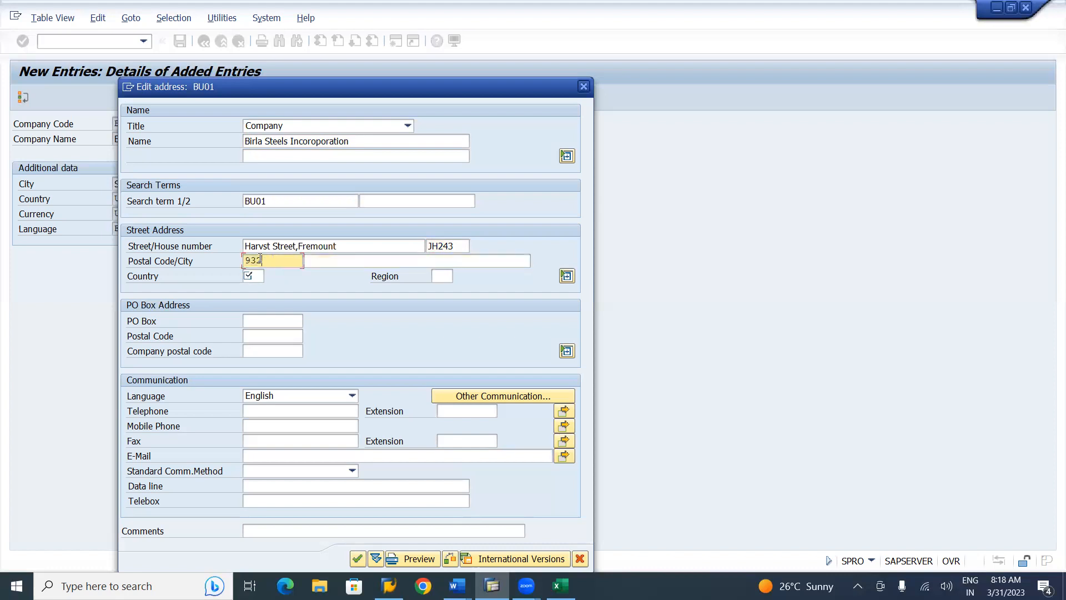
type("56")
key("Tab")
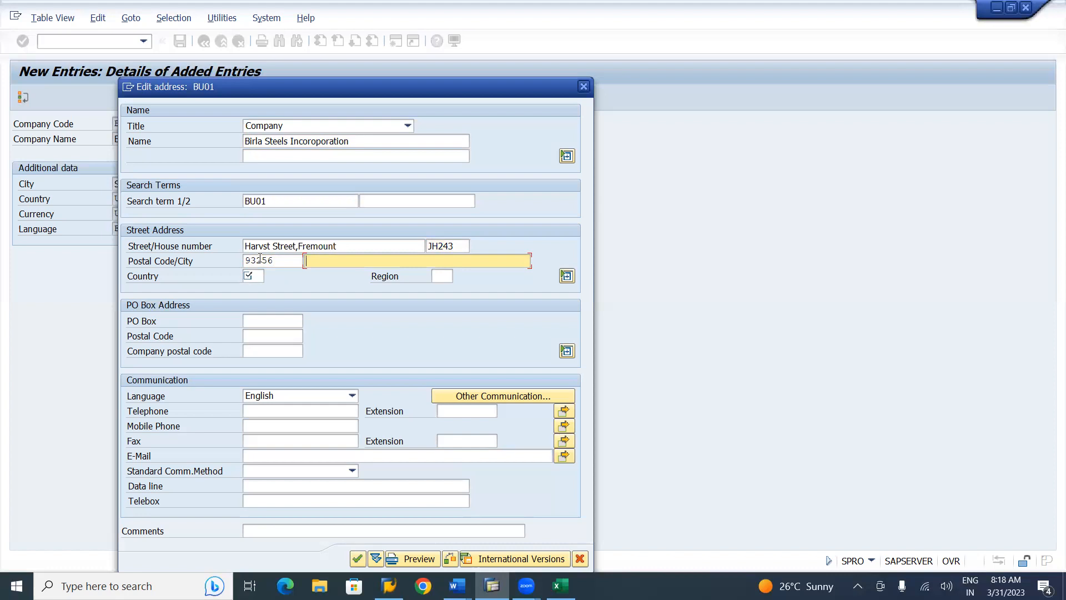
Set city SanFranscisco, country US, region CA California and PO box 42-1/AB
type("SanFranscisco")
left_click(253, 275)
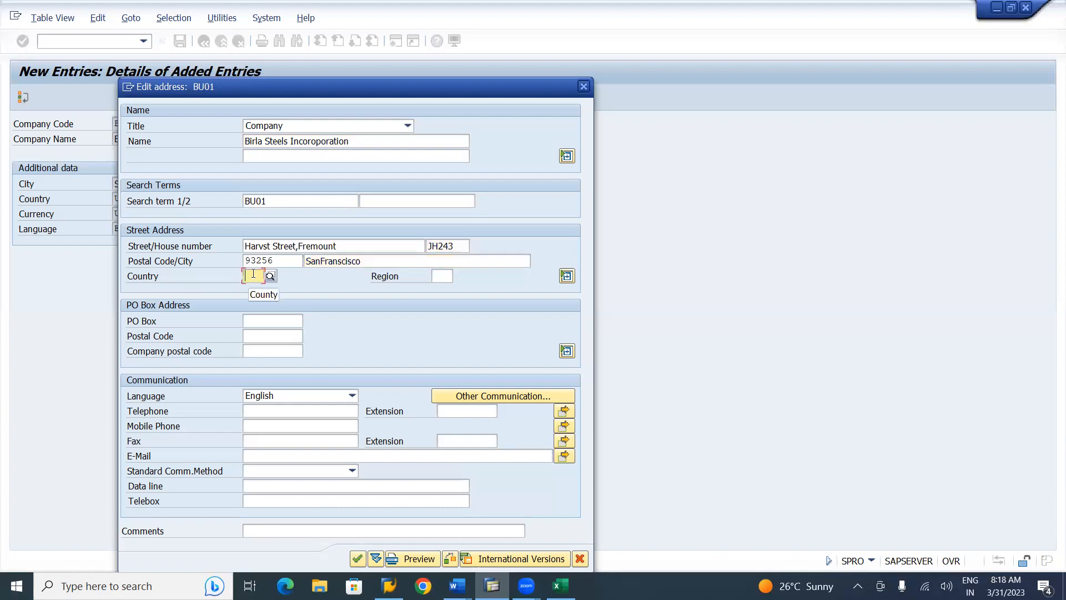
type("us")
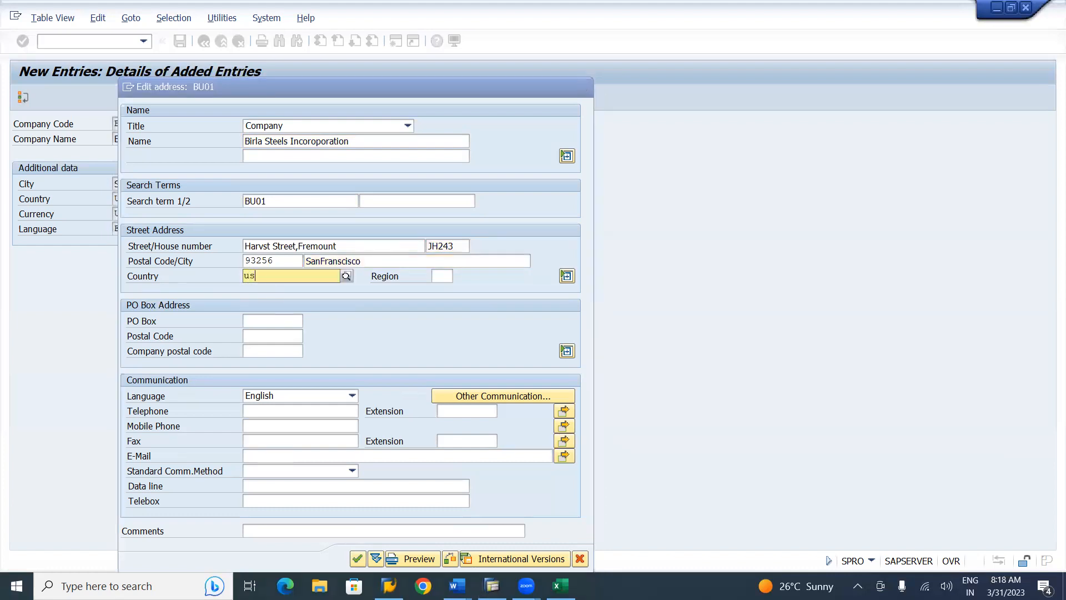
key("Return")
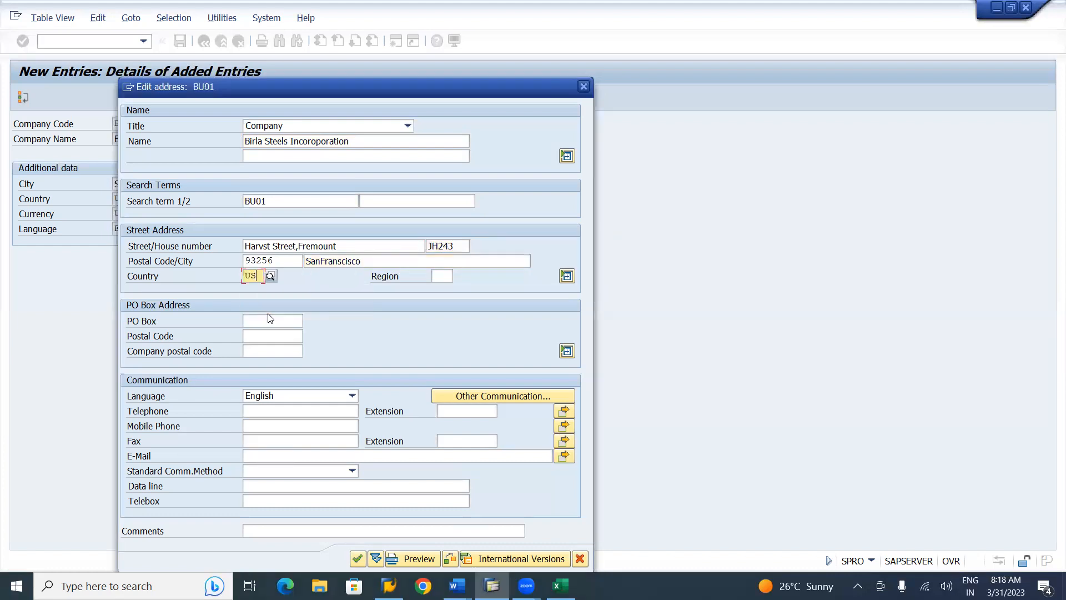
type("ca")
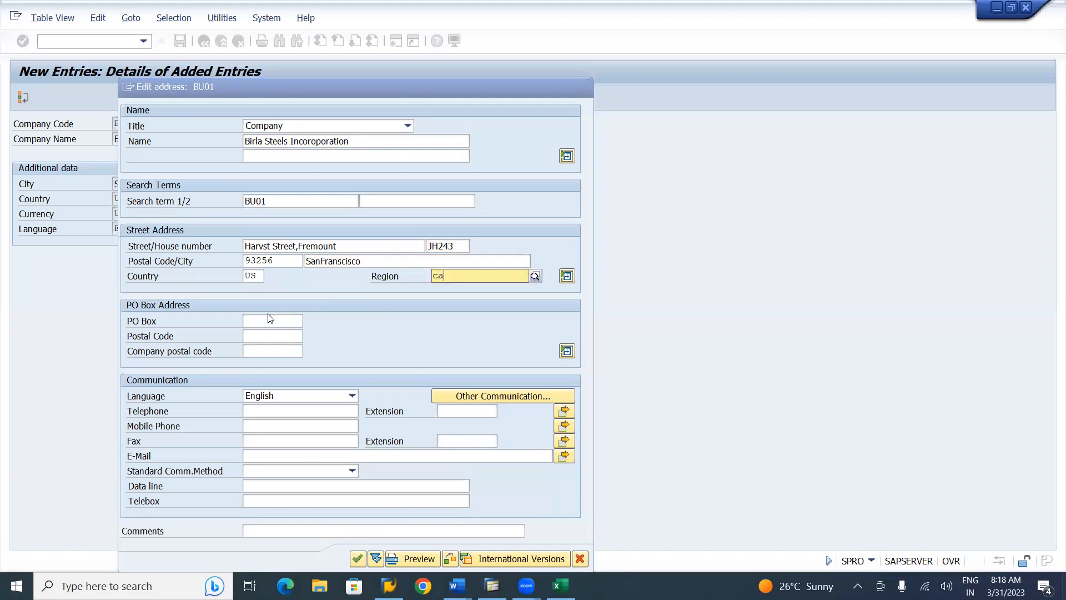
left_click(445, 301)
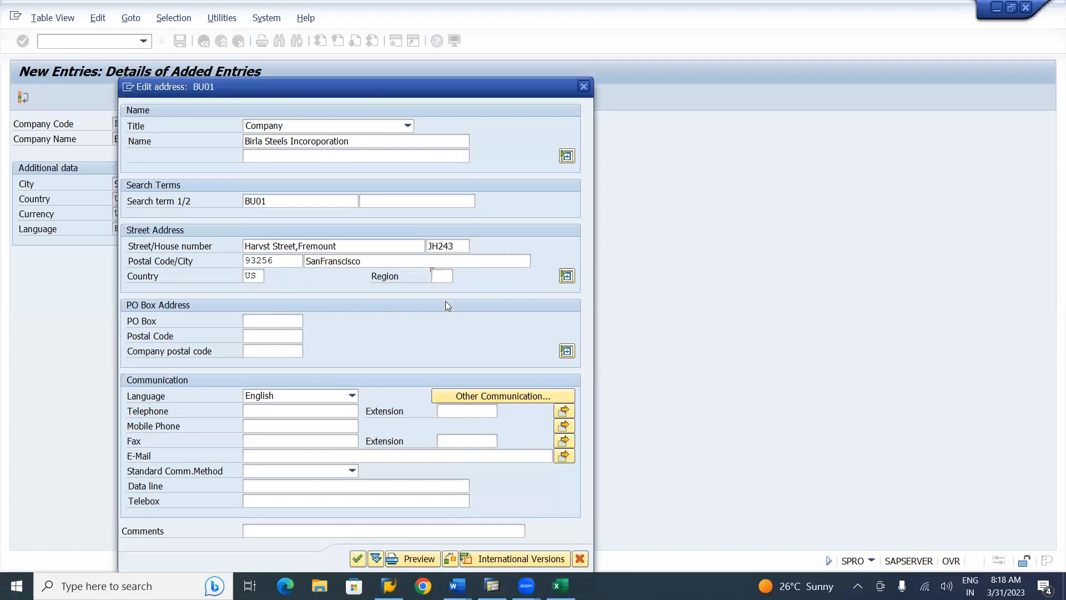
left_click(284, 317)
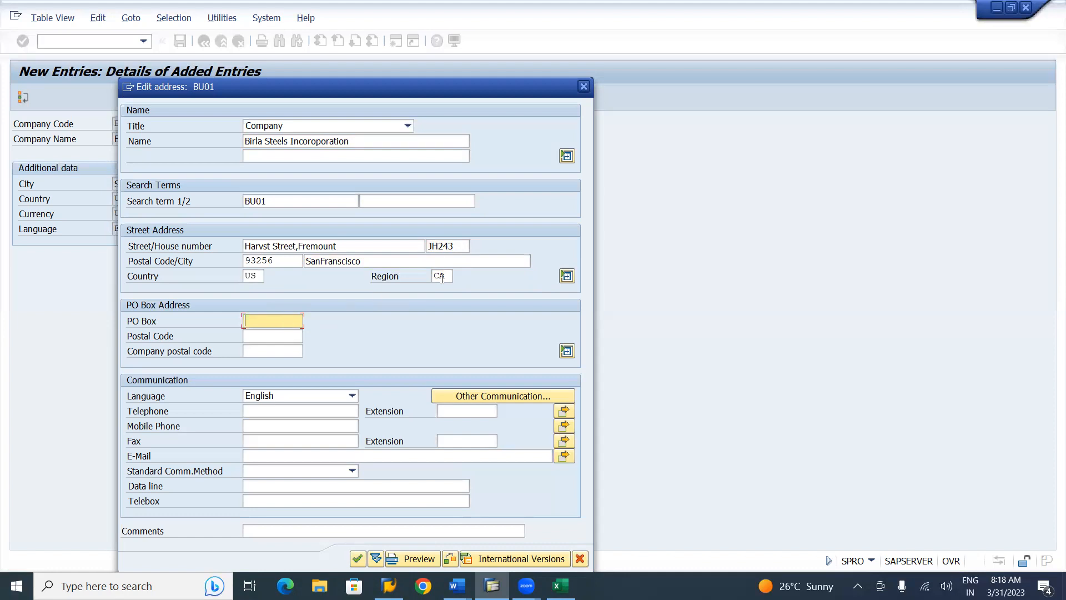
left_click(273, 316)
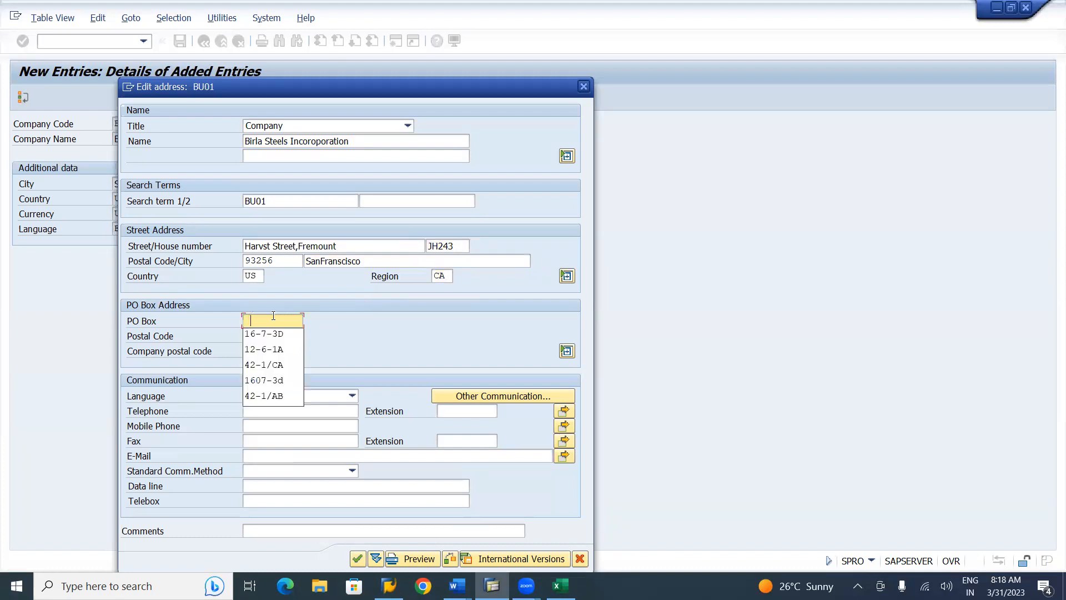
left_click(270, 366)
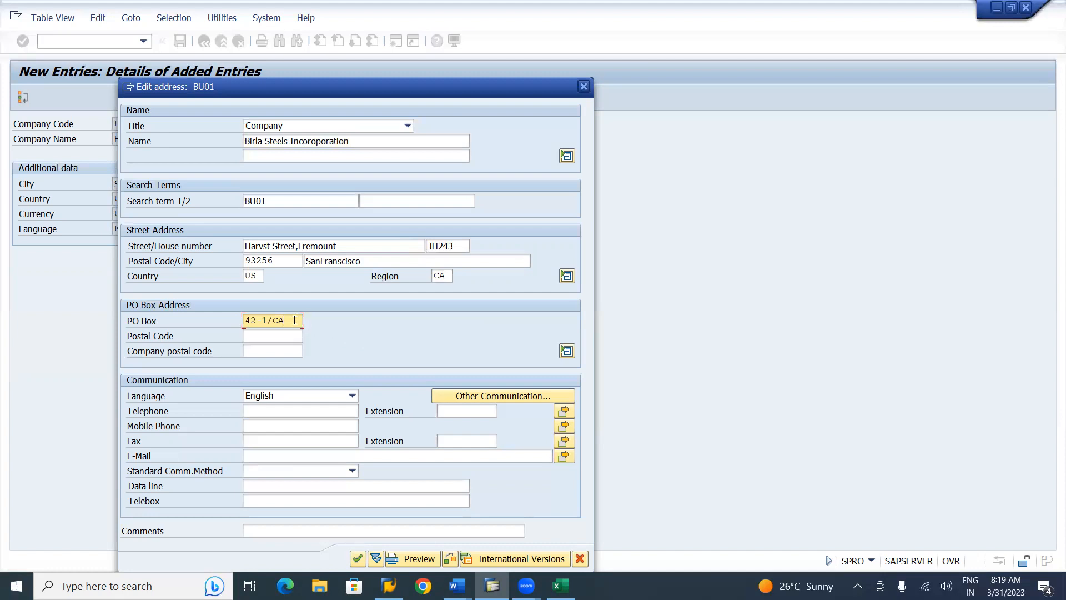
key("BackSpace")
key("BackSpace")
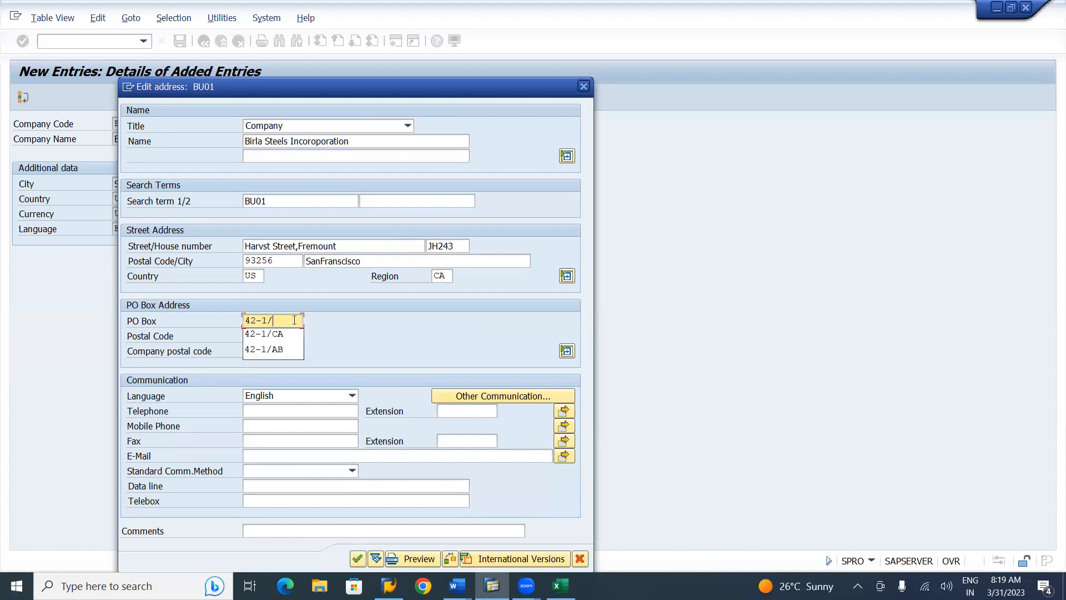
left_click(281, 353)
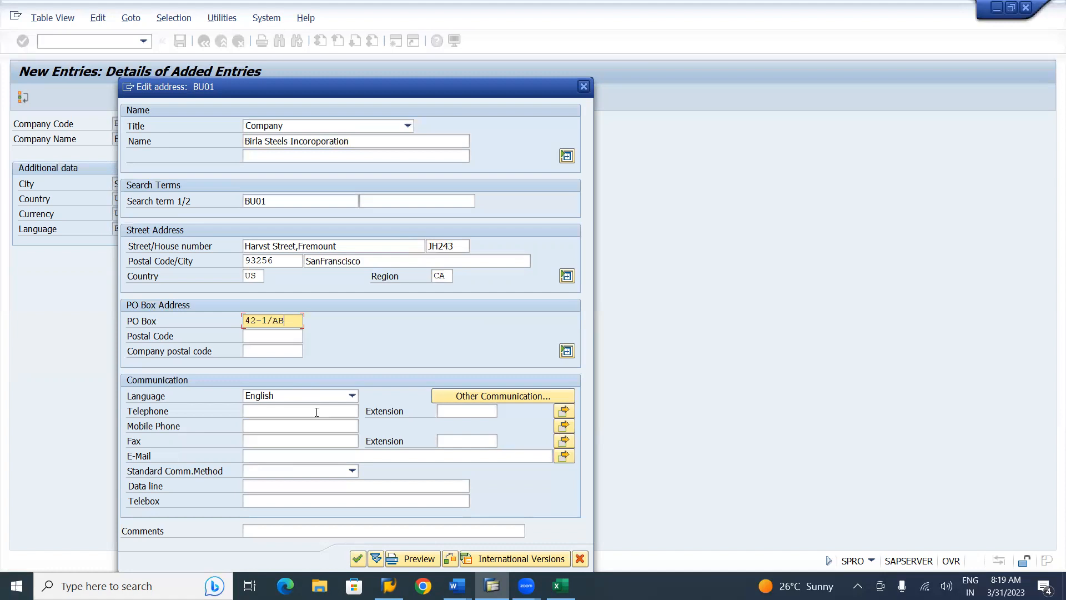
Confirm the BU01 address, save the company code, and return to the added-entries list
left_click(357, 559)
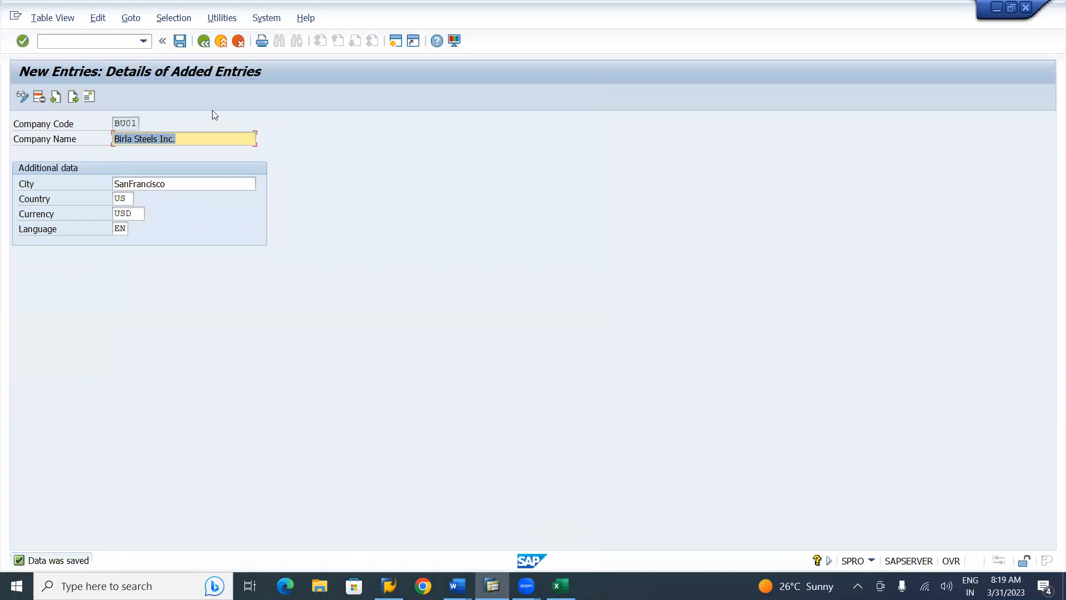
left_click(180, 41)
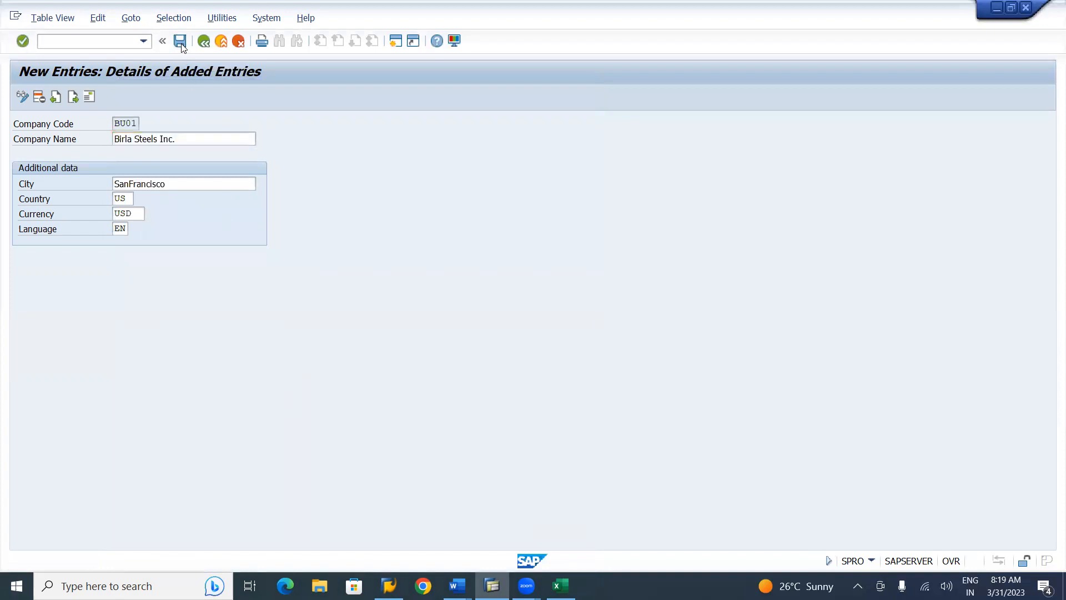
left_click(203, 42)
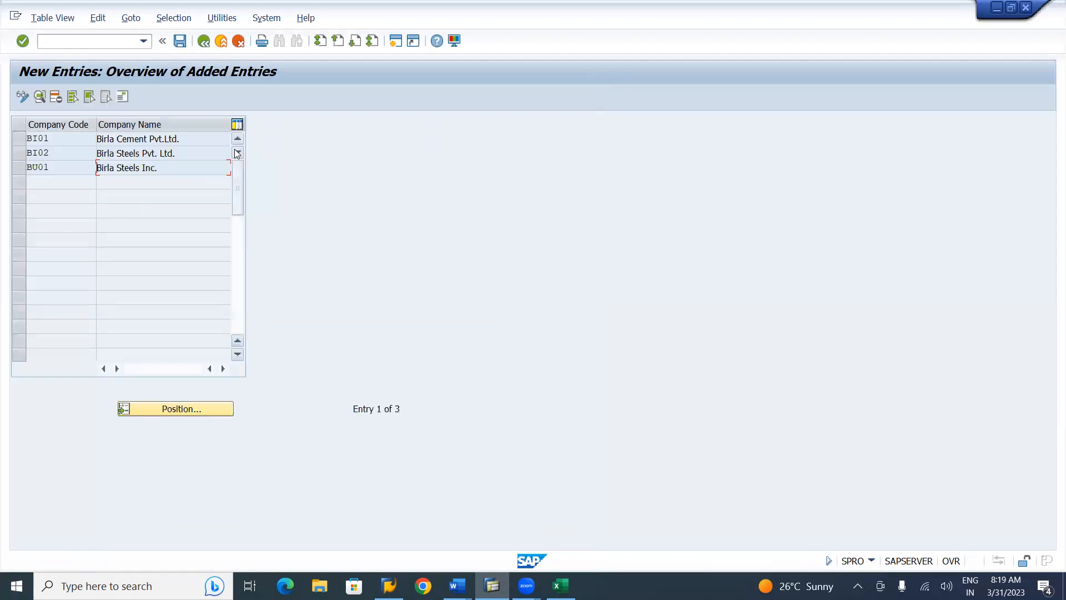
Select BI01, BI02 and BU01, save them, and go back to the company code overview
left_click(19, 139)
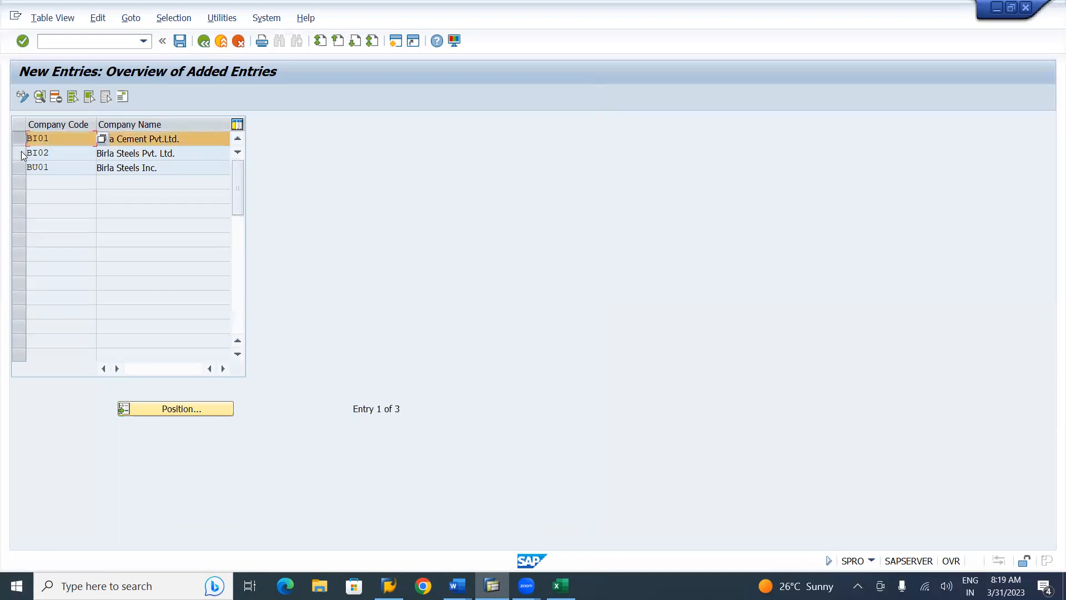
left_click(20, 153)
left_click(22, 172)
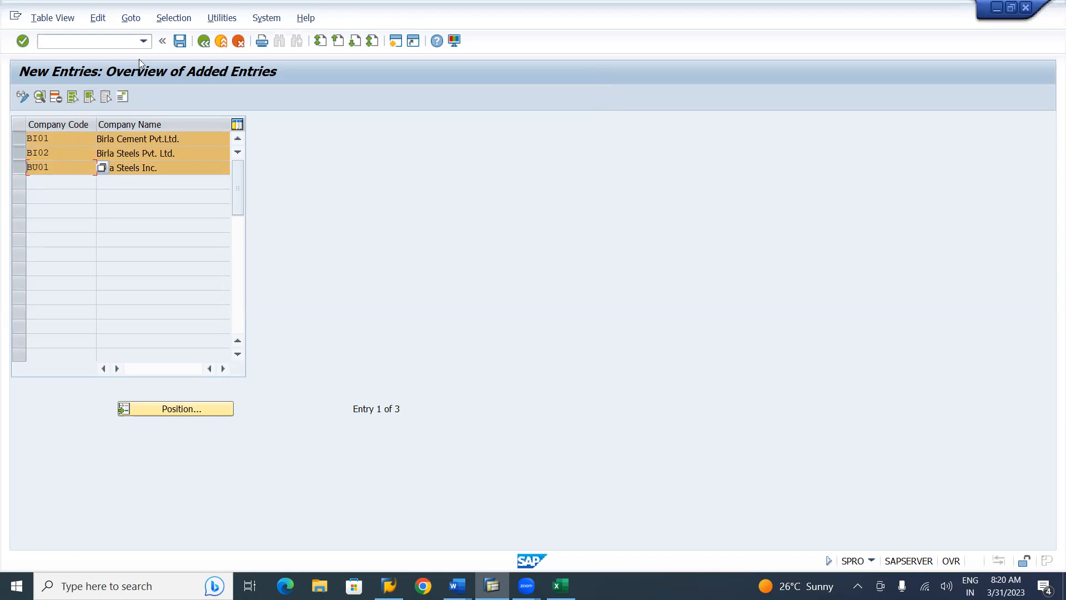
left_click(181, 41)
left_click(204, 43)
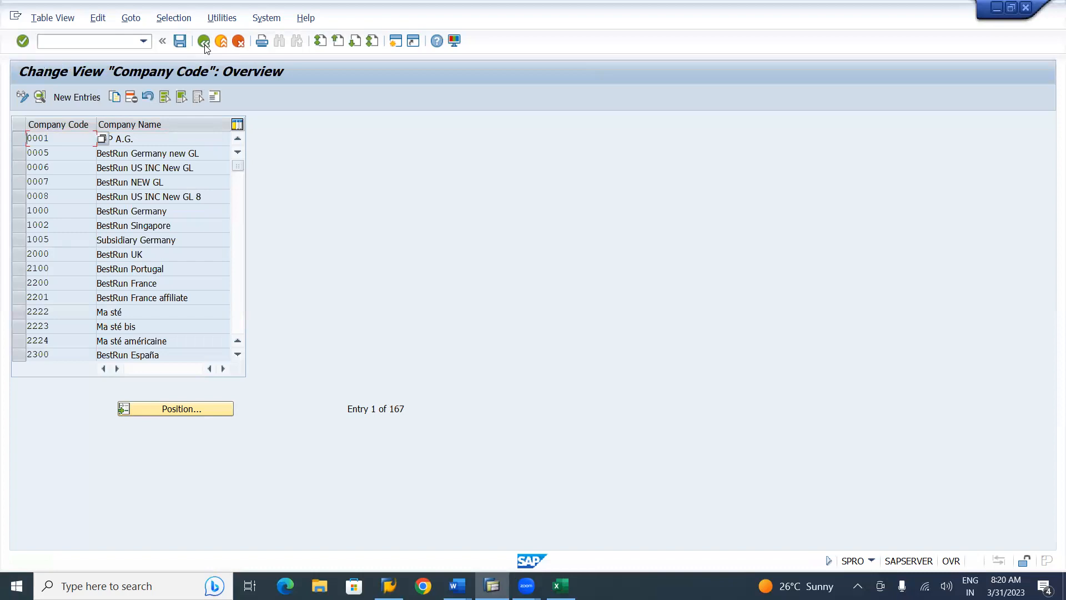
key("alt+Tab")
key("alt+Tab")
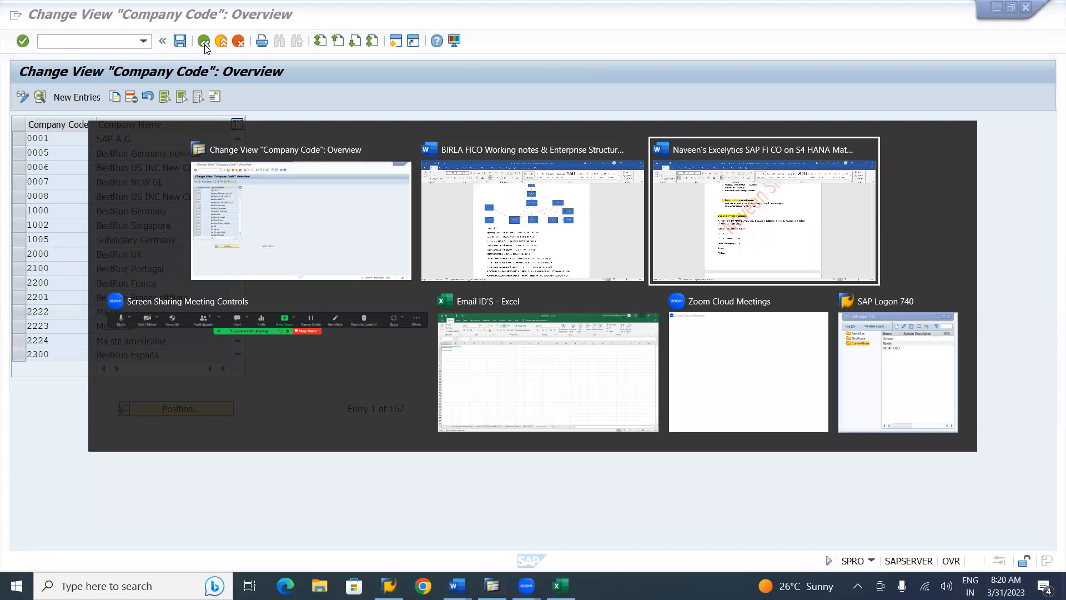
scroll(205, 49, "up", 8)
scroll(204, 49, "up", 8)
scroll(204, 49, "up", 2)
scroll(204, 49, "up", 1)
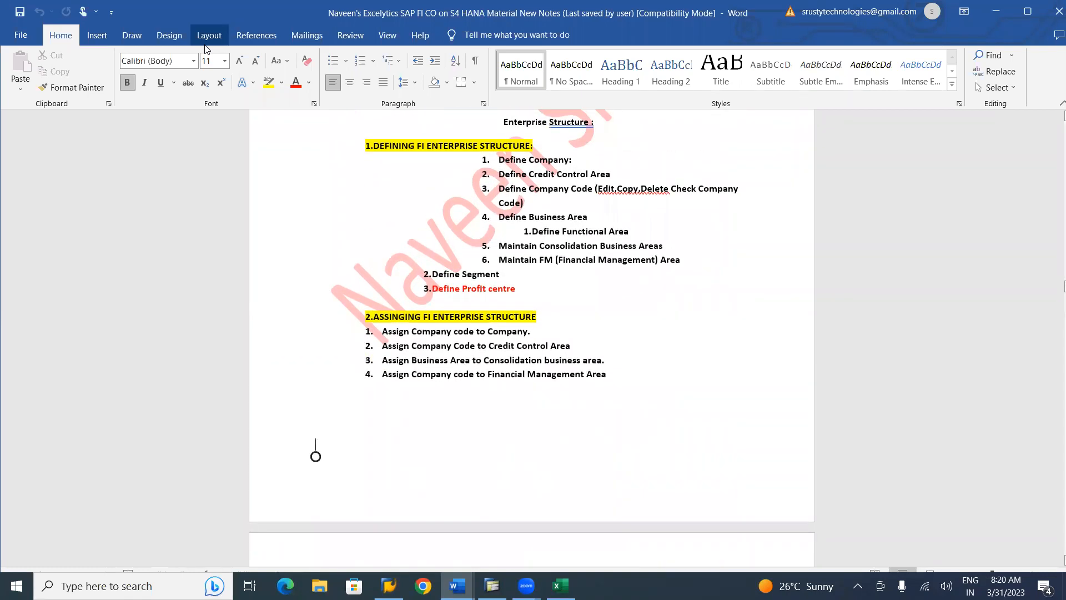
key("alt+Tab")
Leave the company code overview and close the activity list to return to the Financial Accounting IMG definitions
left_click(481, 200)
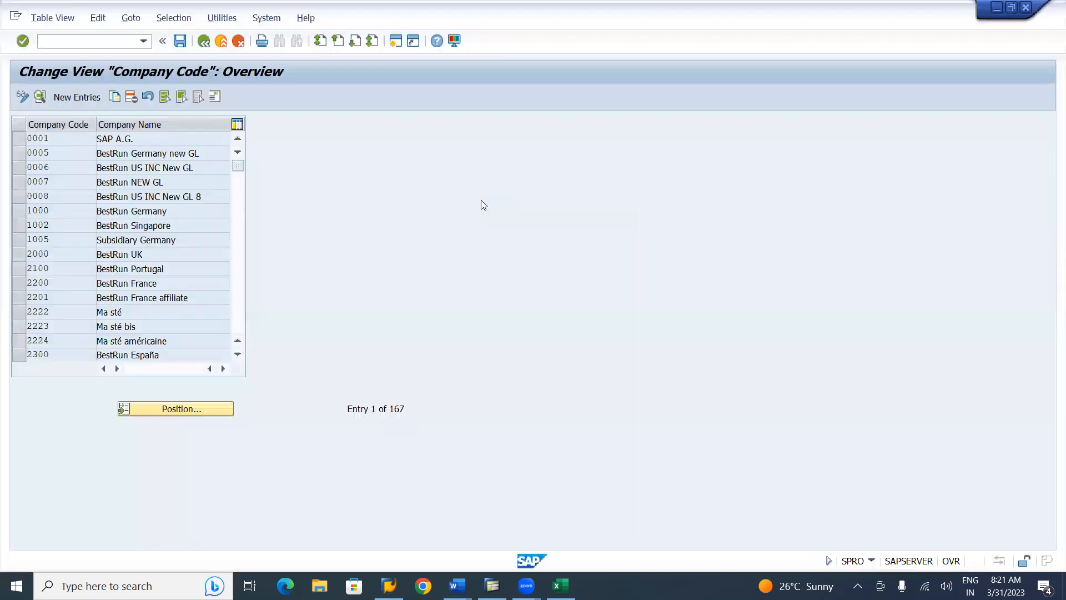
left_click(204, 41)
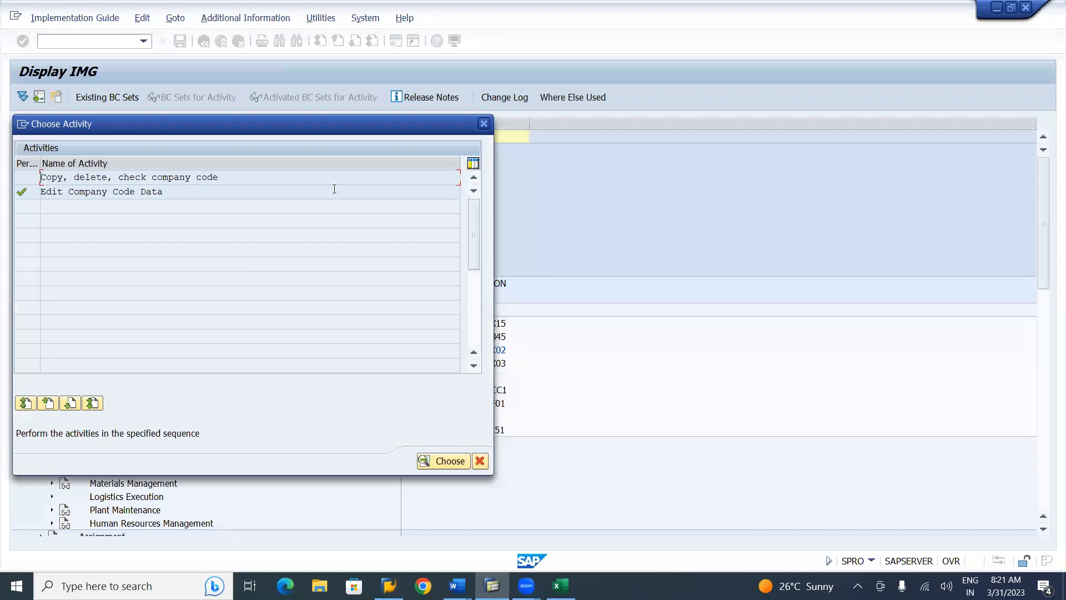
left_click(484, 123)
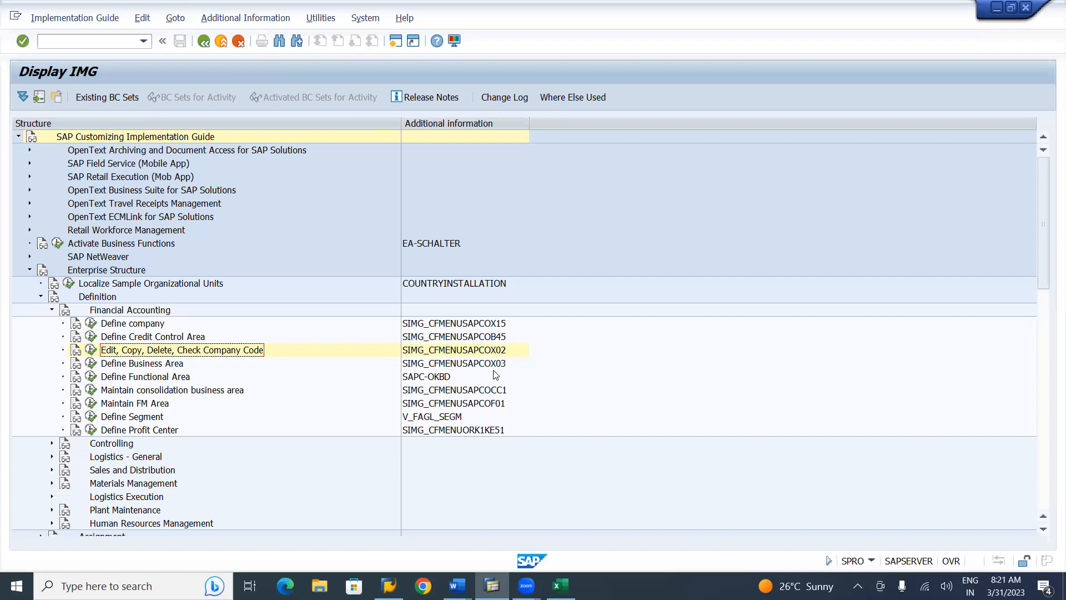
key("alt+Tab")
key("alt+Tab")
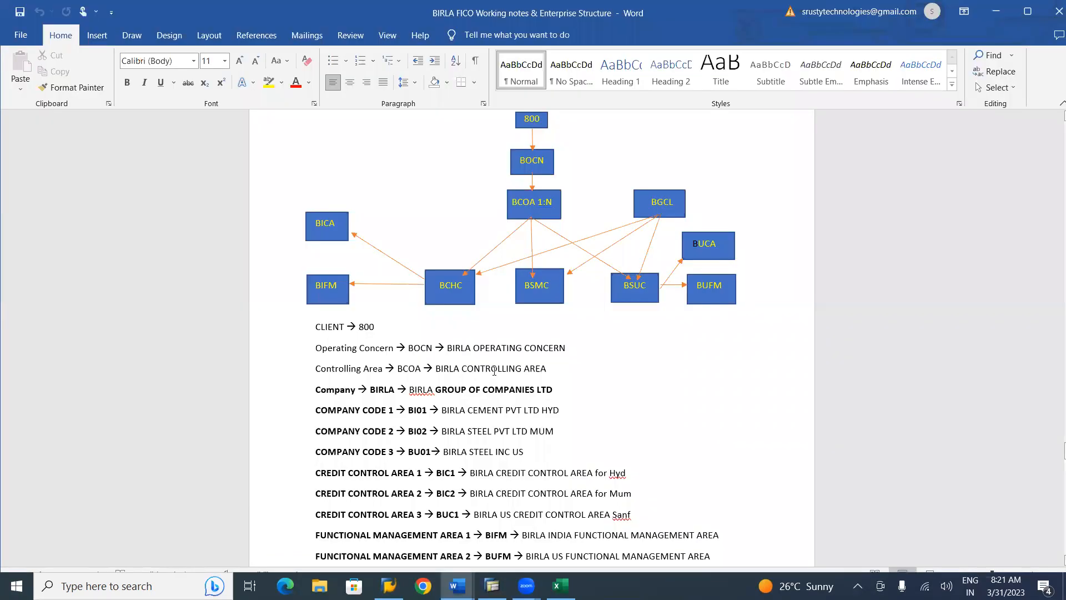
scroll(494, 371, "down", 3)
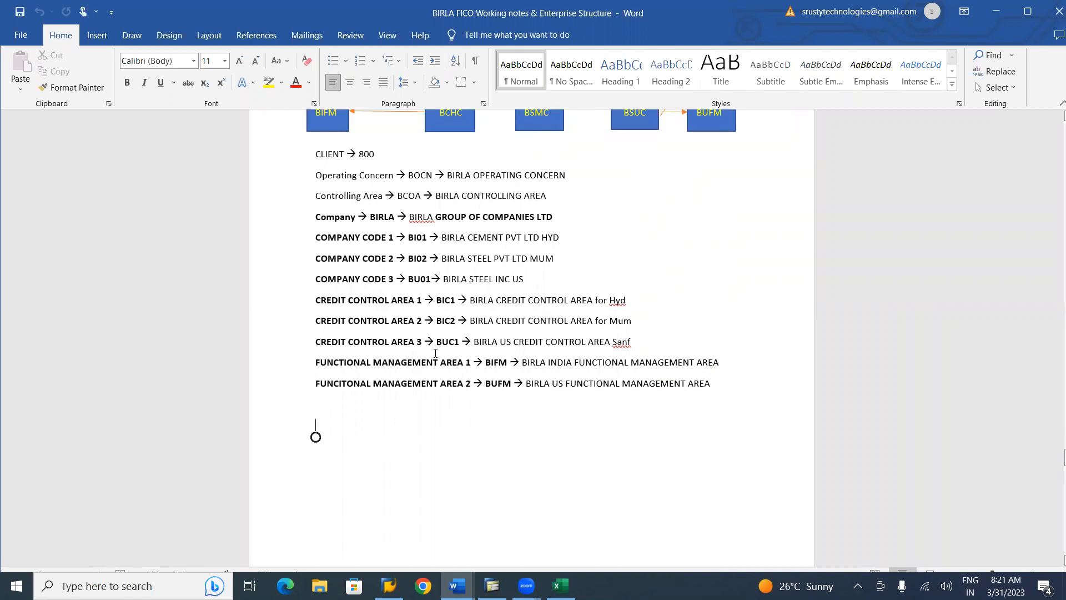
scroll(429, 397, "down", 8)
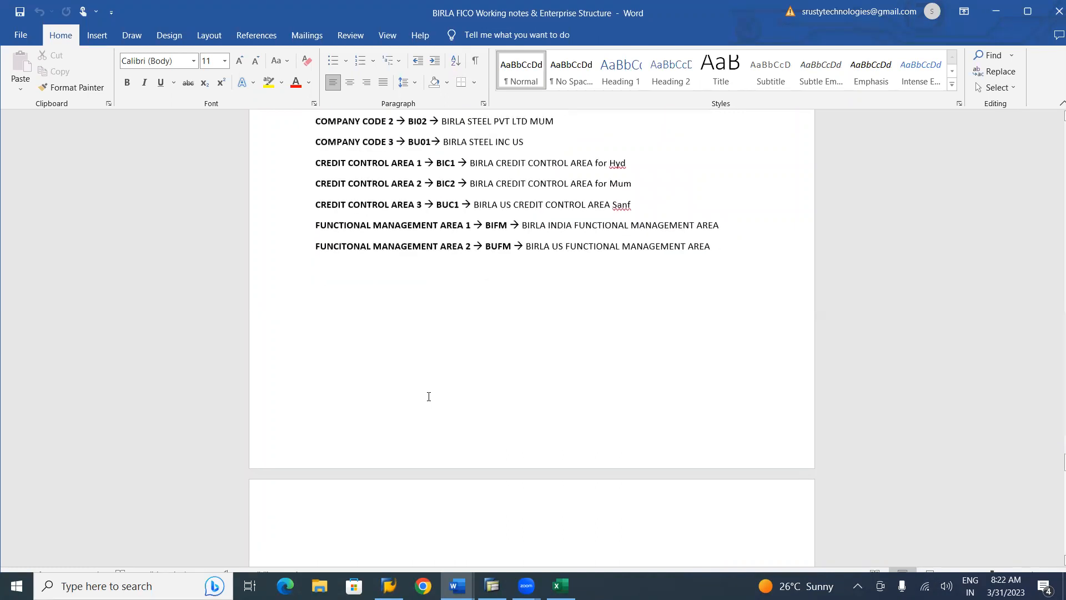
scroll(429, 397, "down", 1)
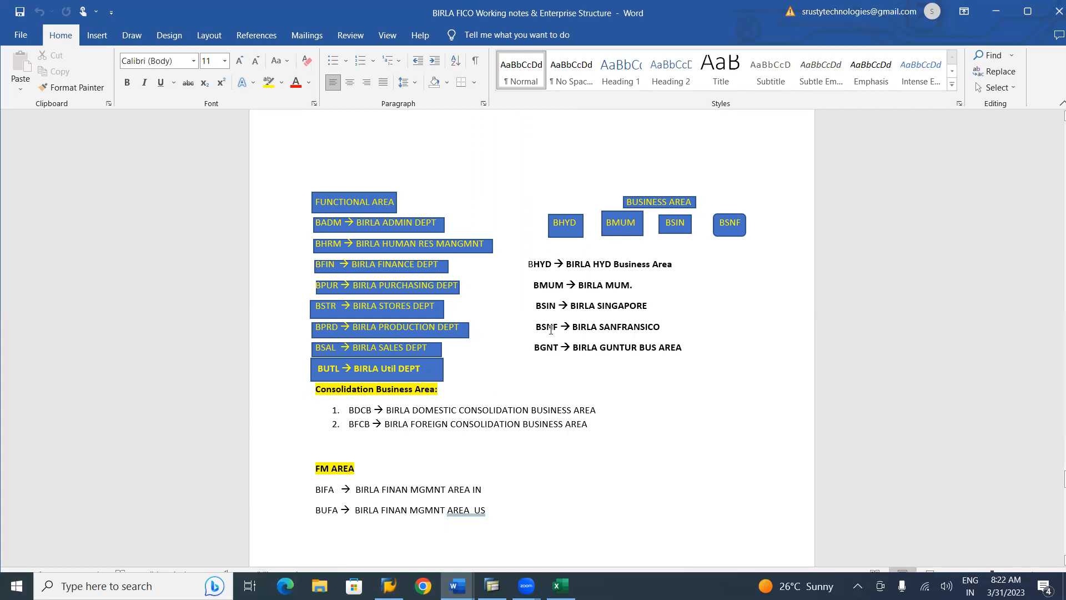
key("alt+Tab")
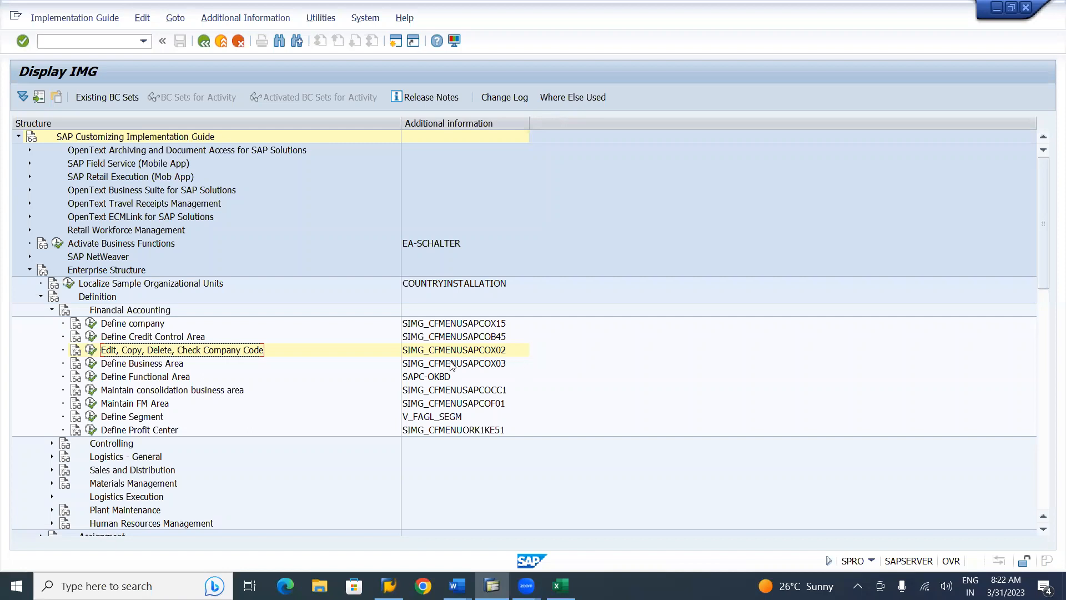
Dismiss the company code activity choice and run Define Business Area to list the 39 existing business areas
left_click(91, 350)
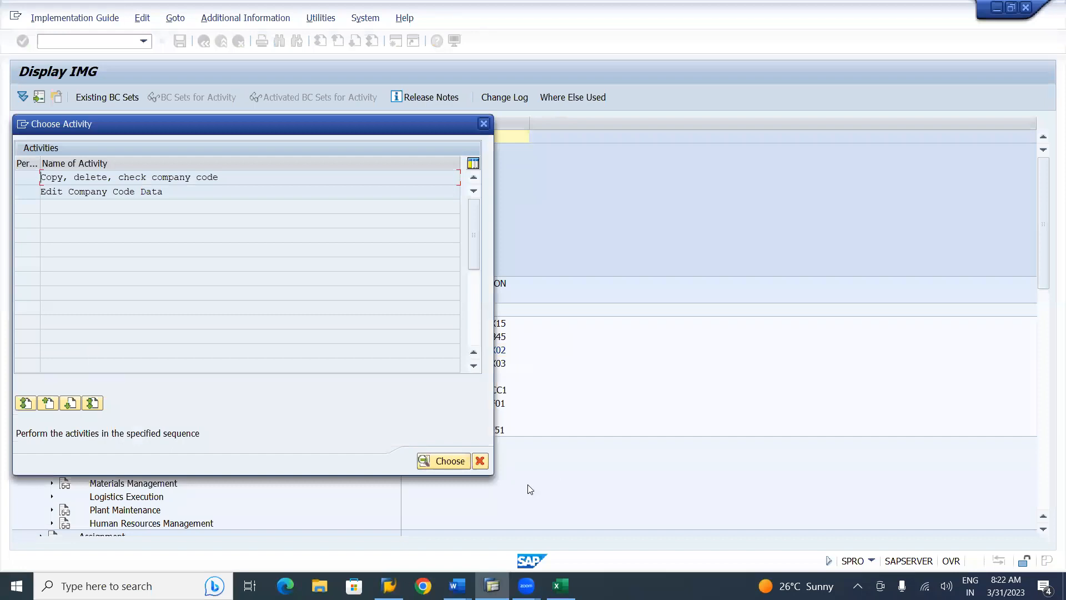
left_click(480, 461)
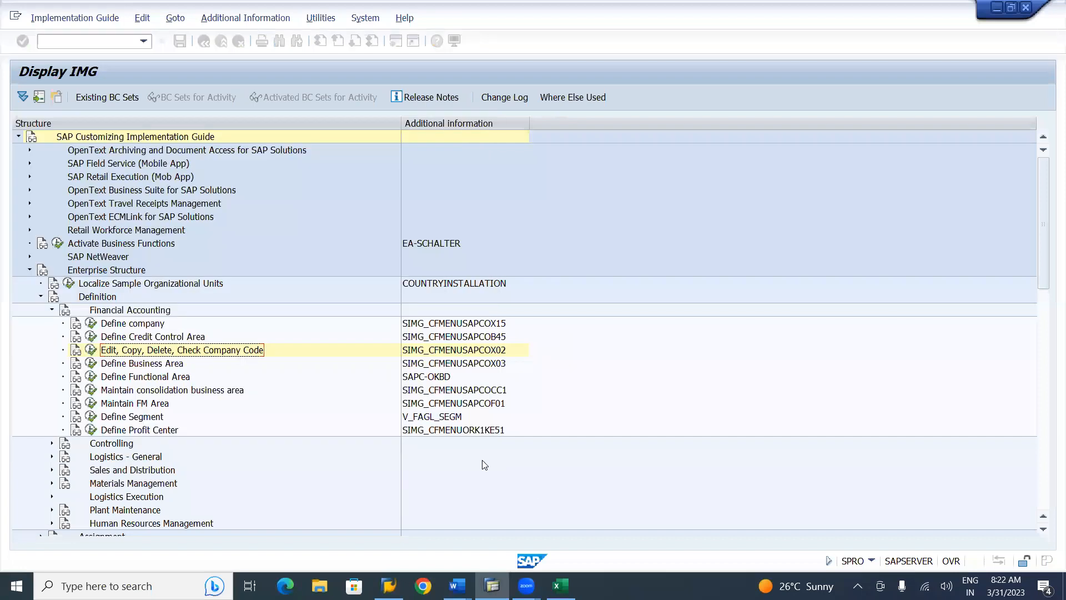
left_click(163, 364)
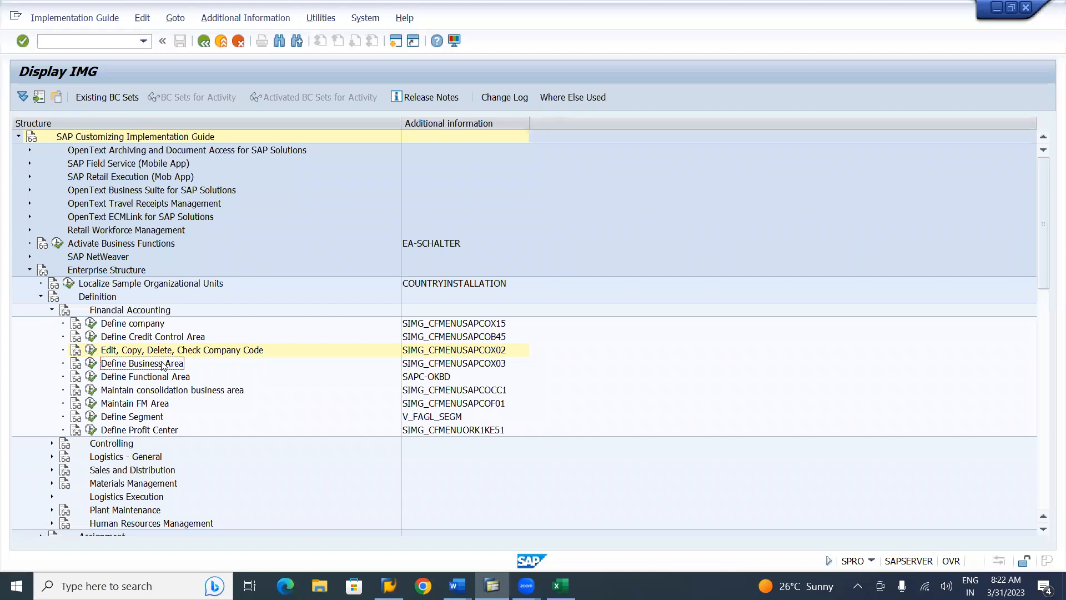
left_click(91, 364)
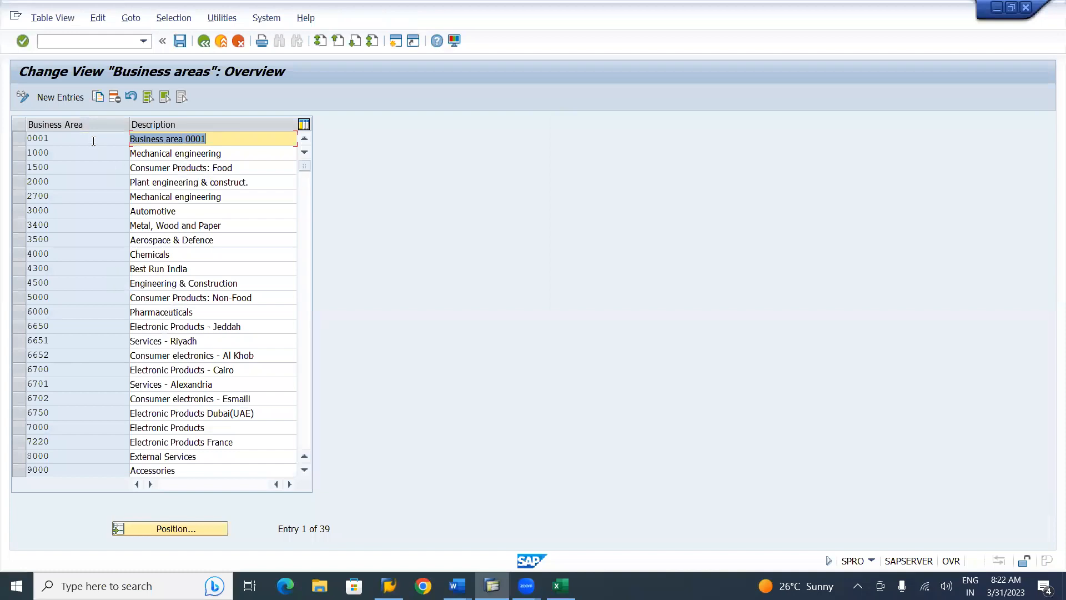
Add a new business area BGNT described as 'Birla Guntur Bus.Area'
left_click(66, 97)
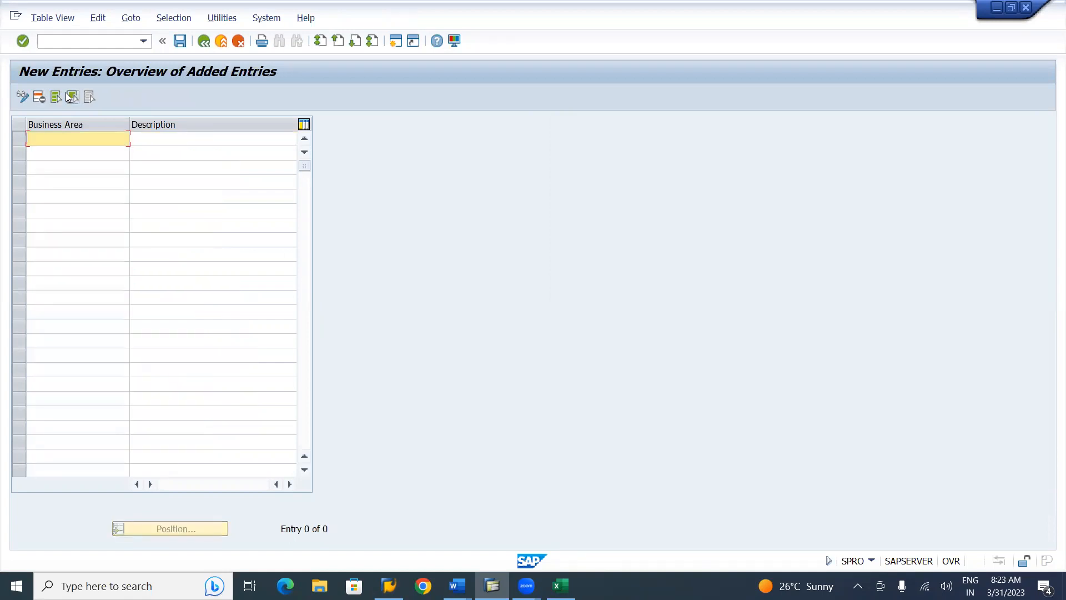
type("B")
type("GNT")
key("Tab")
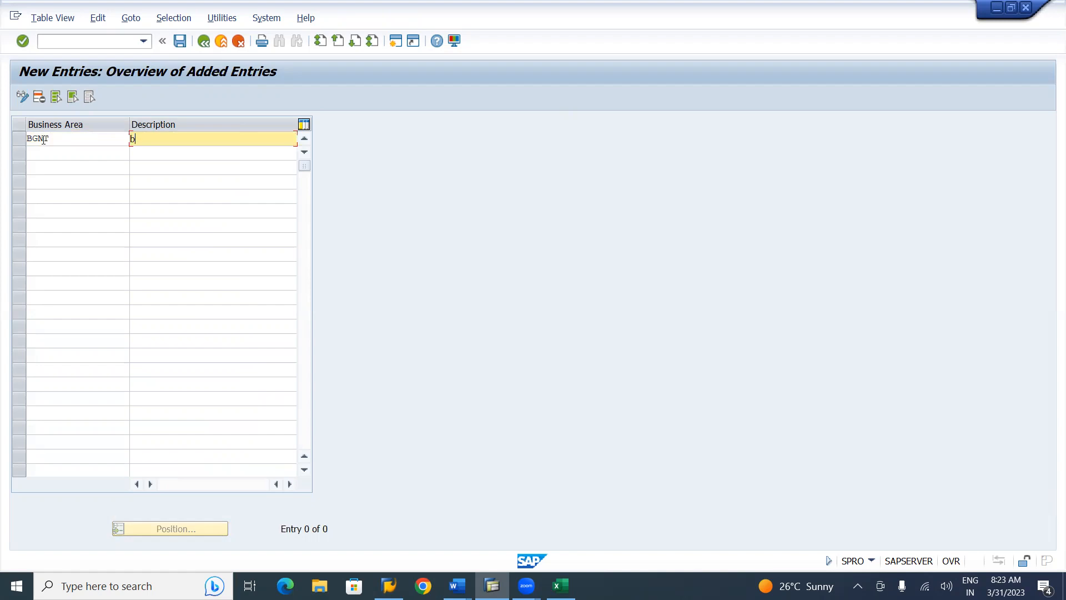
type("Birla Guntur Bus.Area")
Add business area BHYD described as 'Birla Hyderabad Bus.Area', adapted from a history entry
left_click(36, 153)
type("BHYD")
key("Tab")
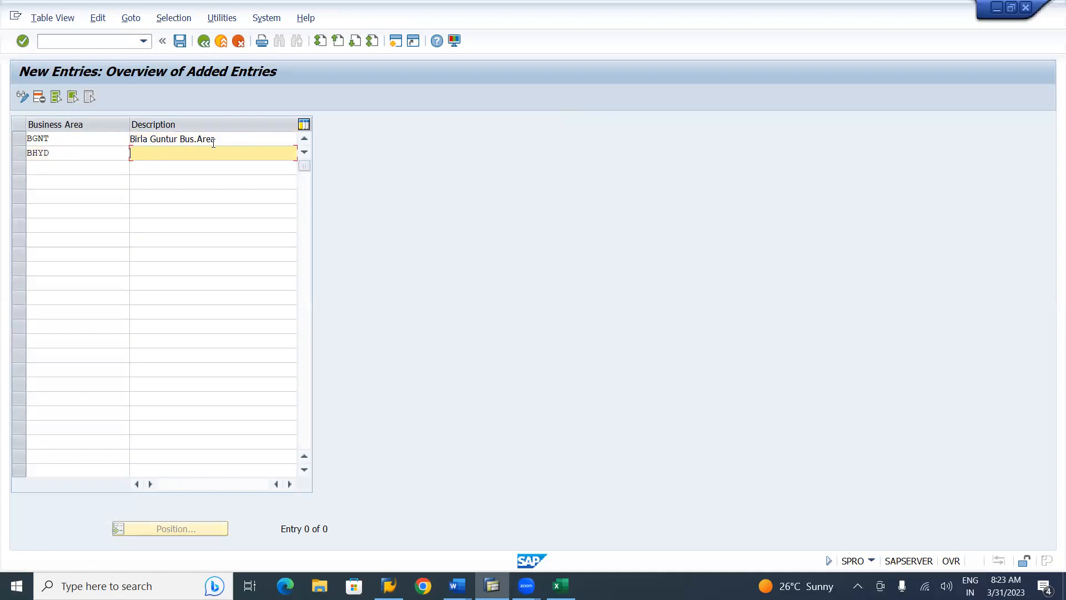
type("U")
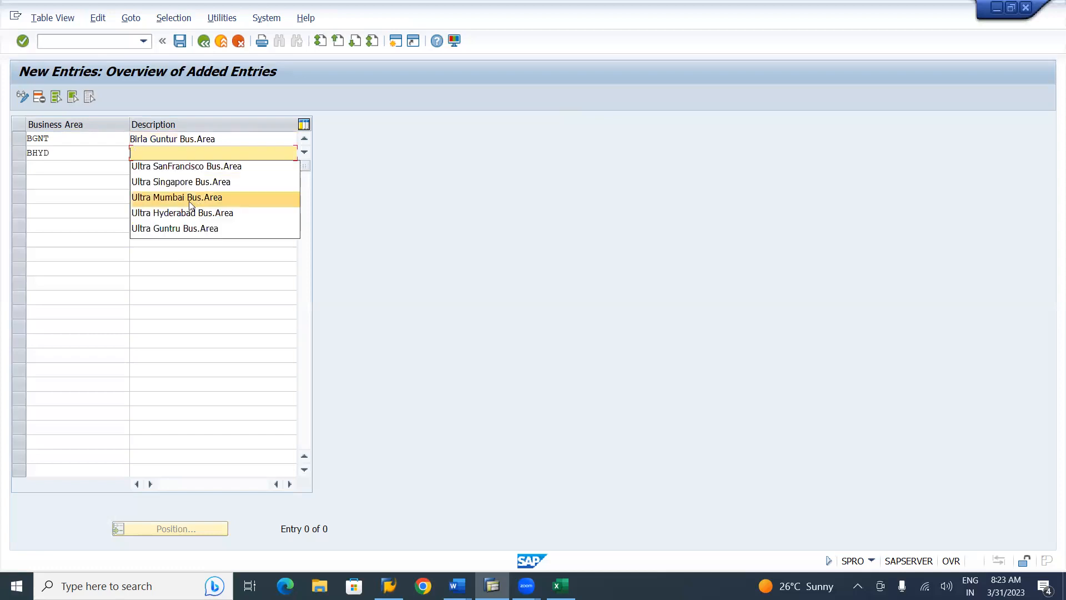
left_click(186, 232)
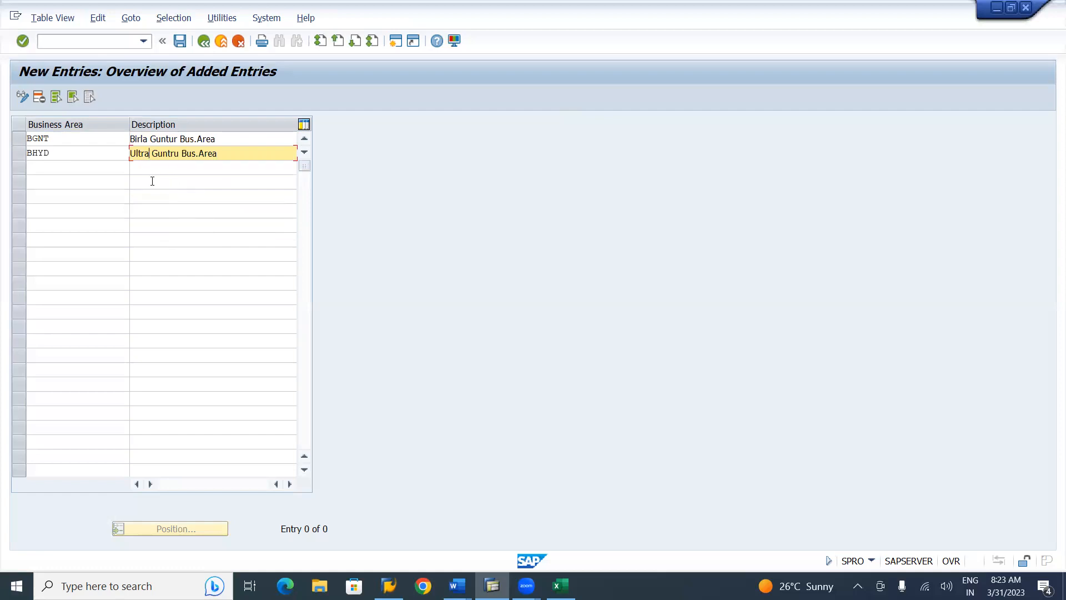
key("BackSpace")
key("BackSpace")
key("BackSpace")
key("BackSpace")
key("BackSpace")
key("BackSpace")
key("BackSpace")
key("BackSpace")
key("BackSpace")
key("BackSpace")
key("BackSpace")
key("BackSpace")
type("Birla Hyderabad")
Add business area BMUM, changing the 'Ultra Mumbai Bus.Area' suggestion to 'Birla Mumbai Bus.Area'
left_click(66, 164)
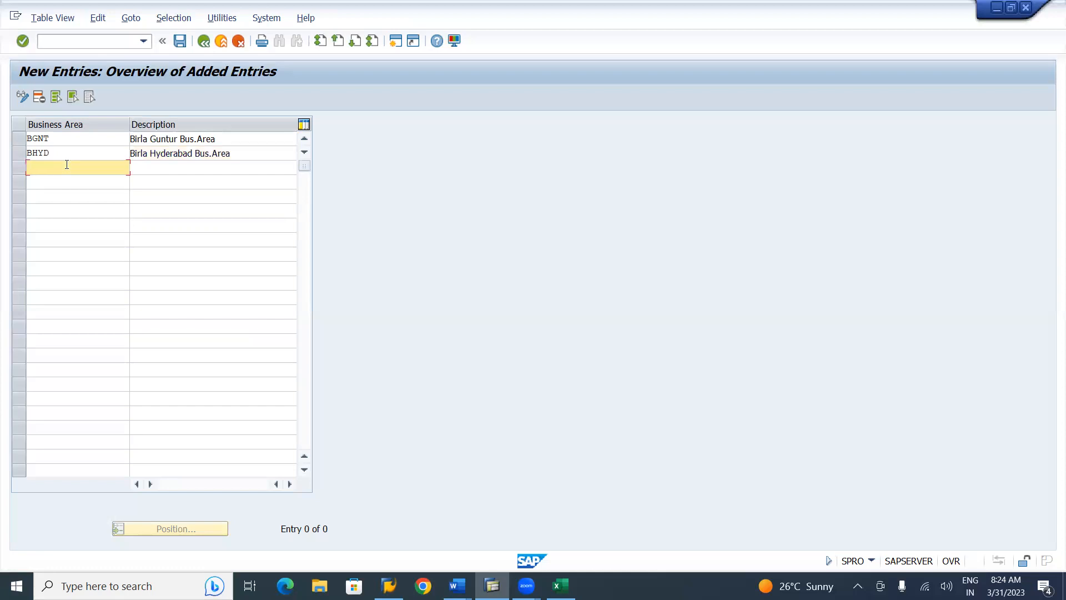
type("BMUM")
key("Tab")
key("Down")
key("Down")
key("Down")
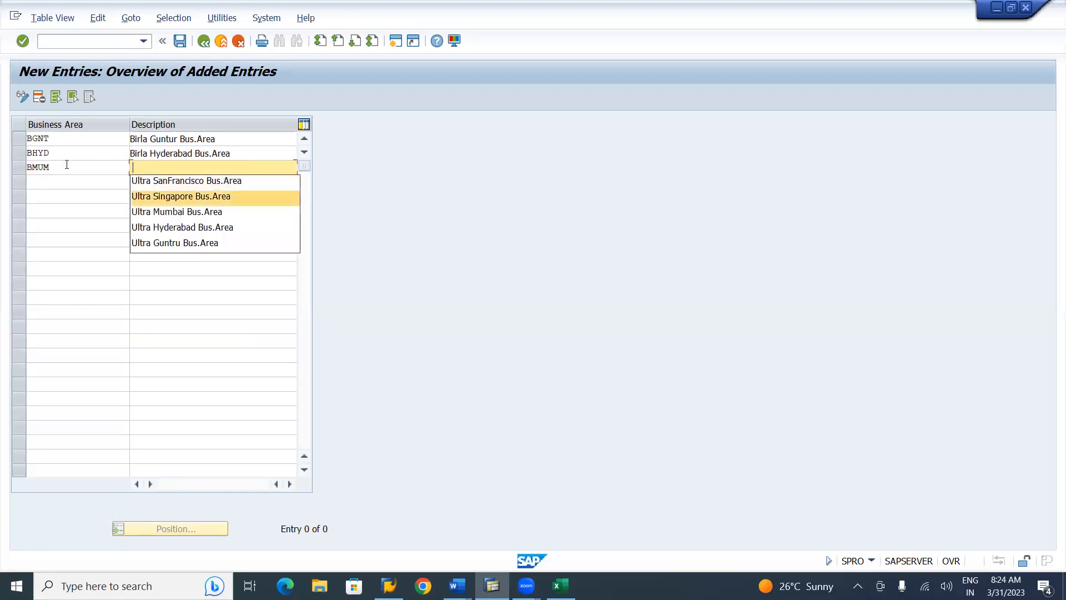
key("Down")
key("Return")
key("Tab")
left_click(151, 168)
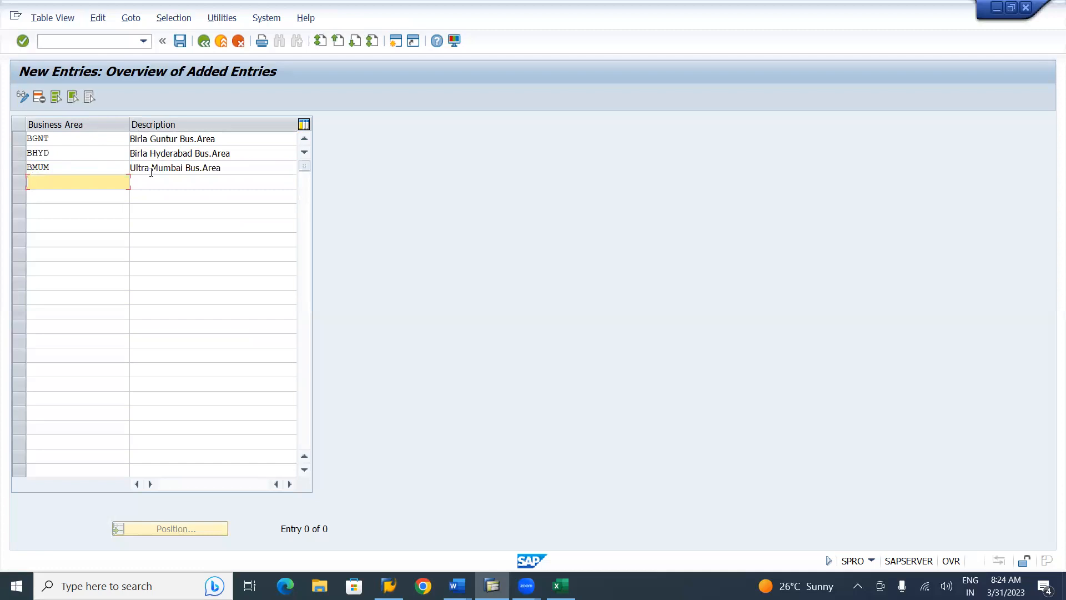
key("BackSpace")
key("BackSpace")
key("BackSpace")
key("BackSpace")
key("BackSpace")
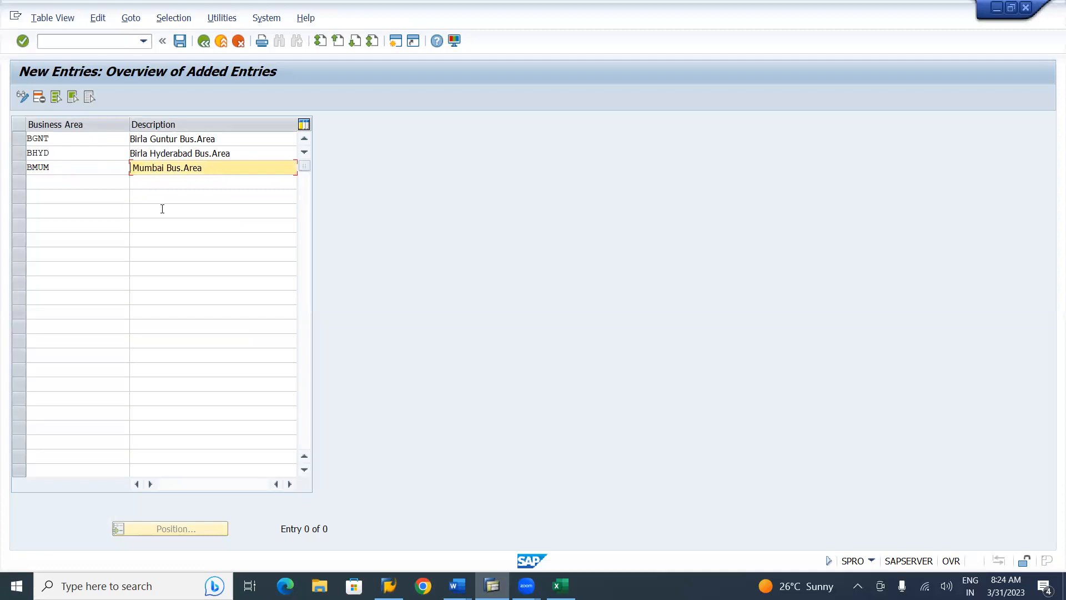
type("Birla")
Enter business area code BSIG in a fourth row and validate the entered rows
left_click(48, 180)
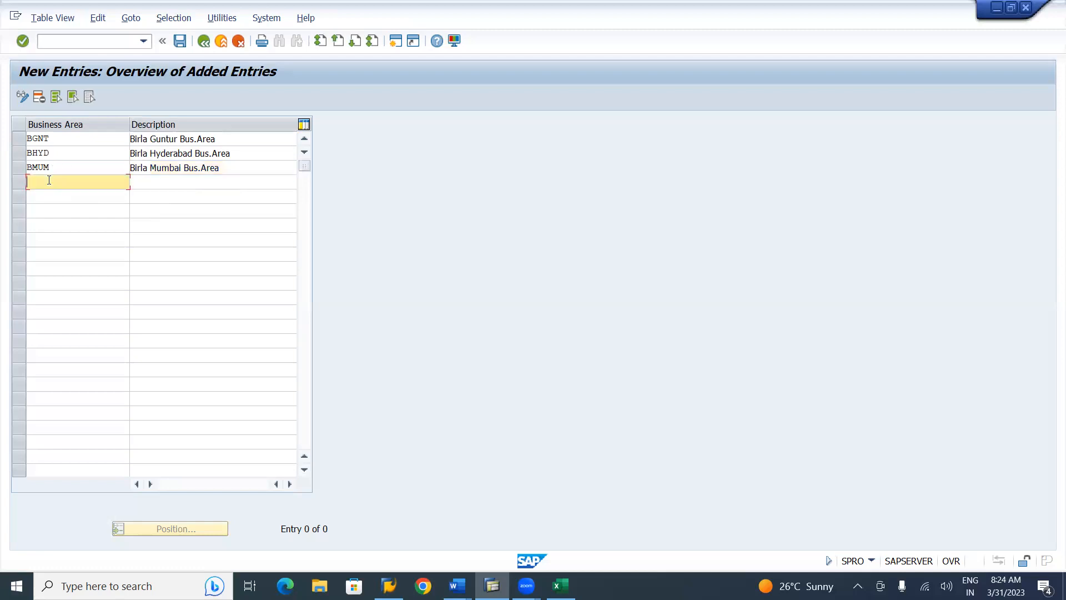
type("BSIG")
key("Tab")
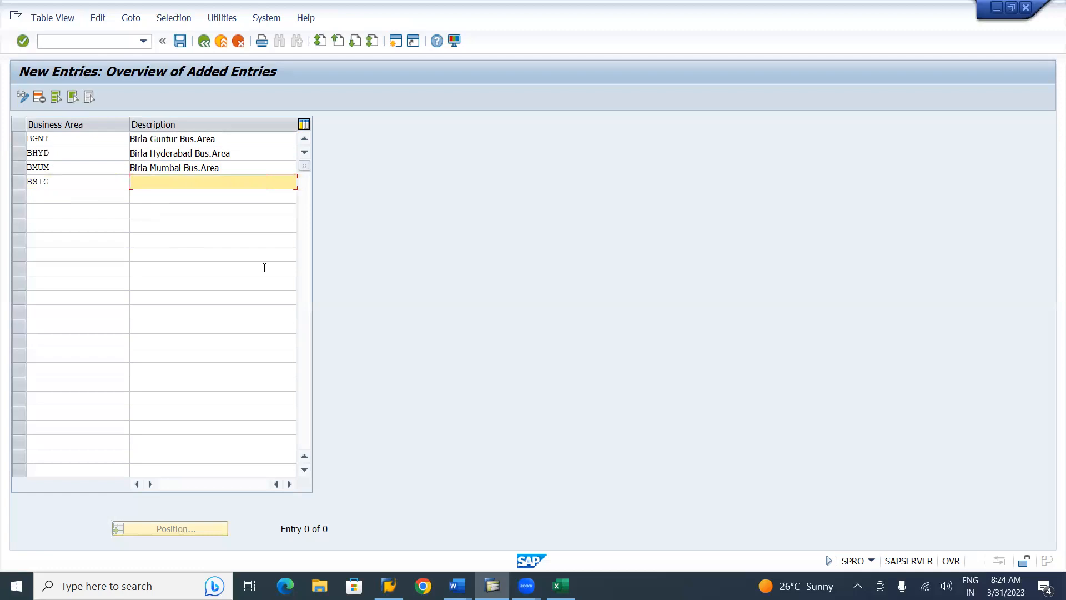
key("shift+Tab")
key("End")
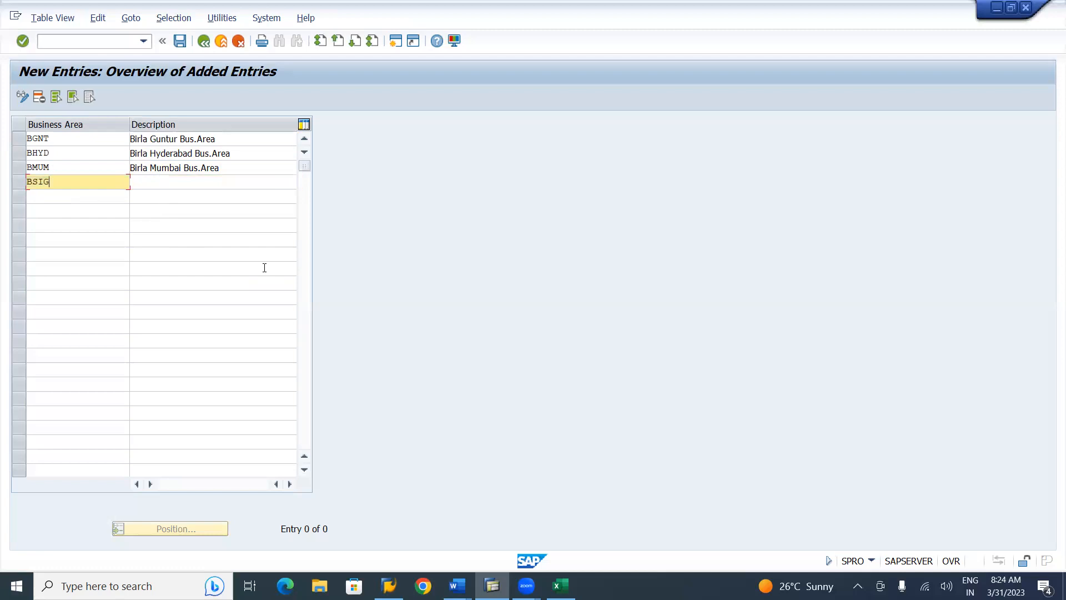
key("Tab")
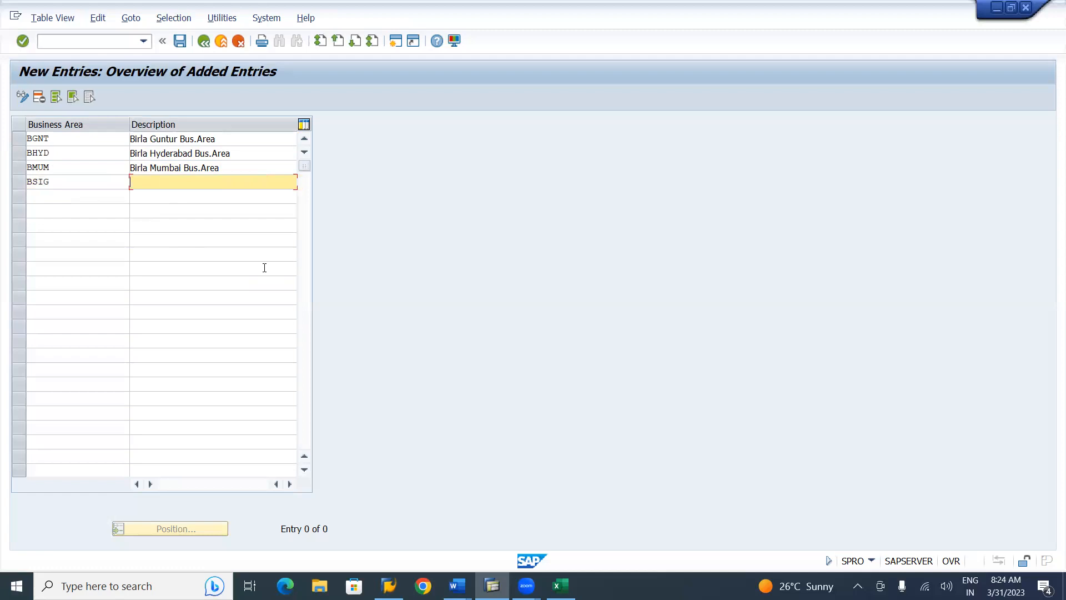
key("shift+Tab")
key("Return")
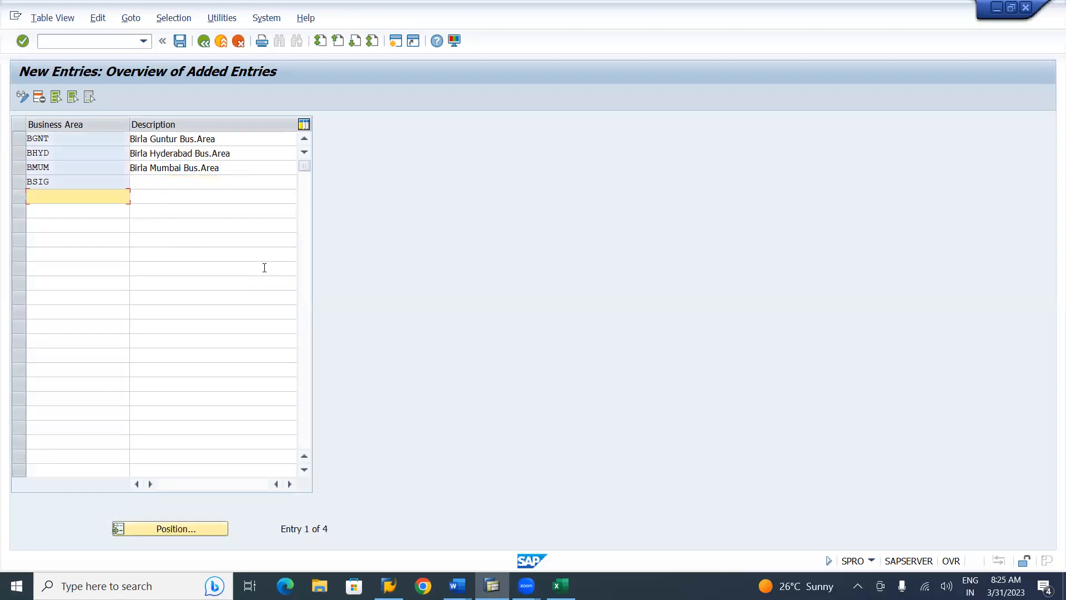
Describe BSIG as 'Birla Singapore Bus.Area' from the Ultra history entry, then go to the empty fifth row
left_click(181, 182)
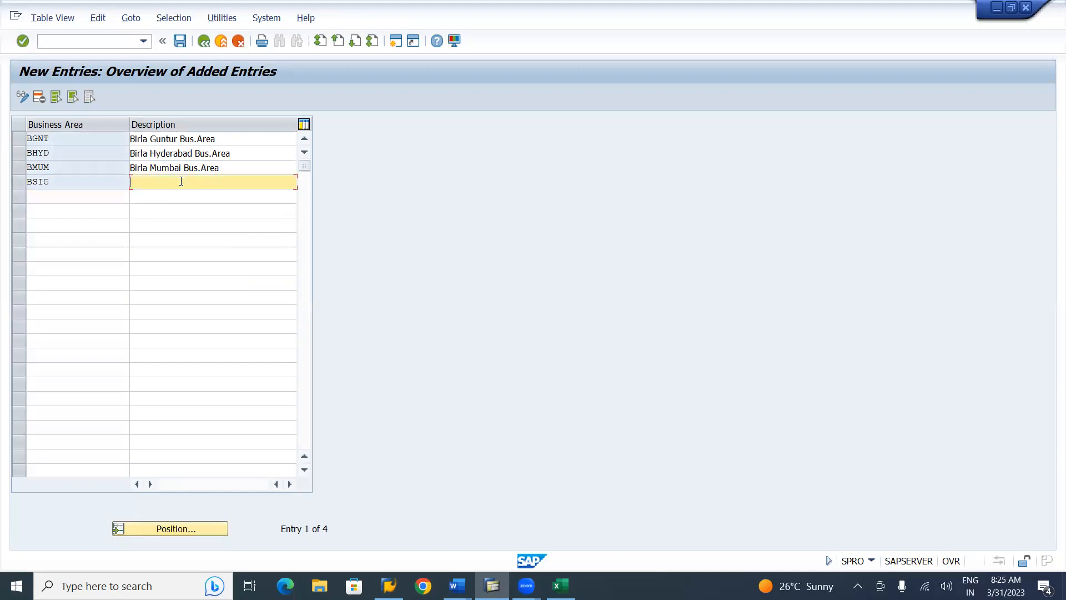
key("Down")
key("Down")
key("Down")
key("Down")
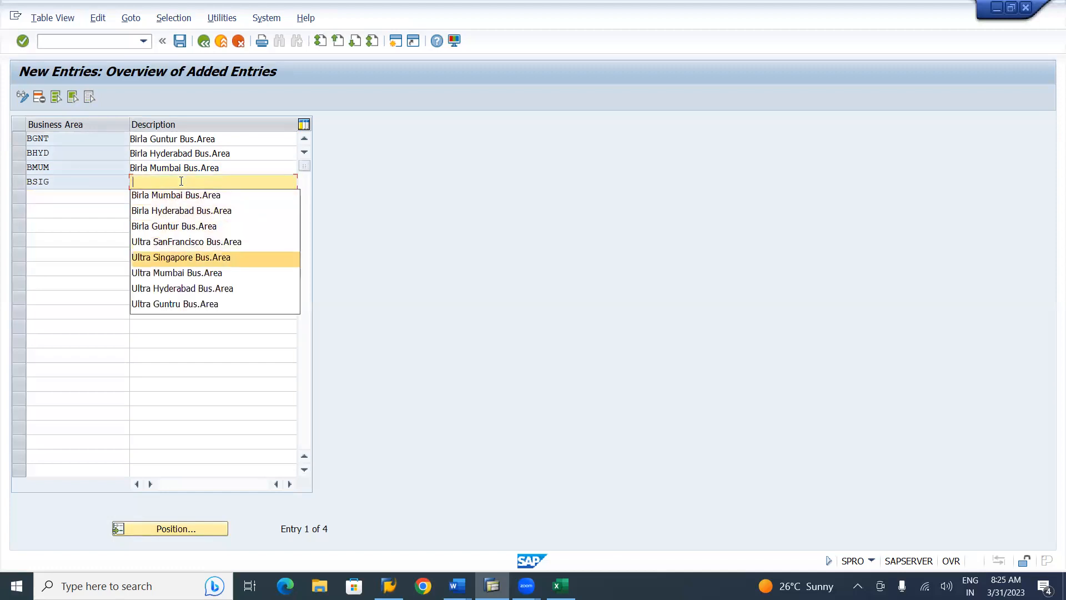
key("Return")
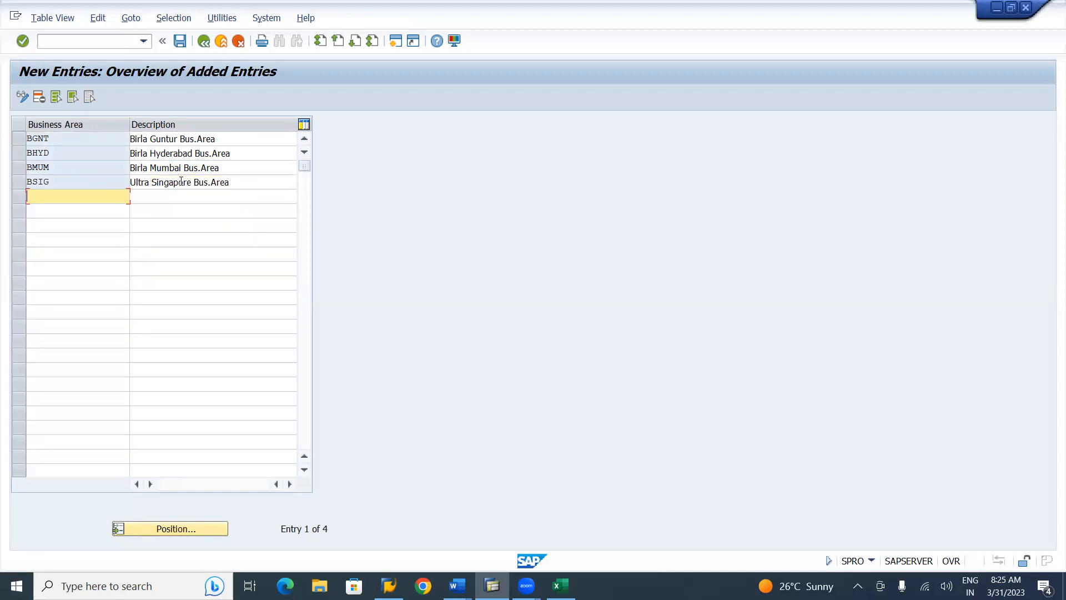
left_click(152, 182)
key("BackSpace")
key("BackSpace")
key("BackSpace")
key("BackSpace")
key("BackSpace")
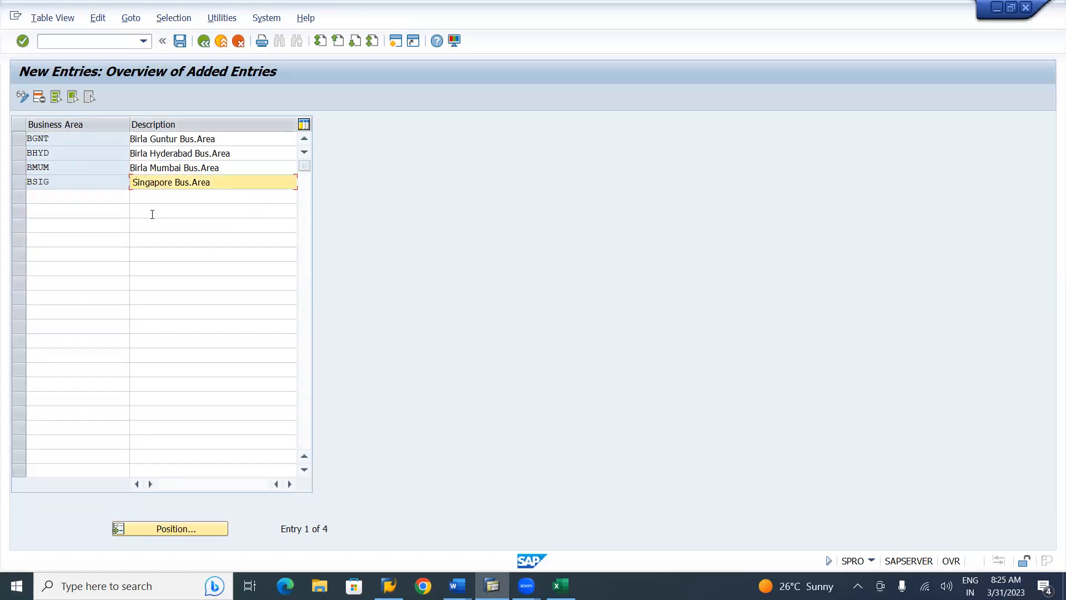
type("Birla")
left_click(68, 206)
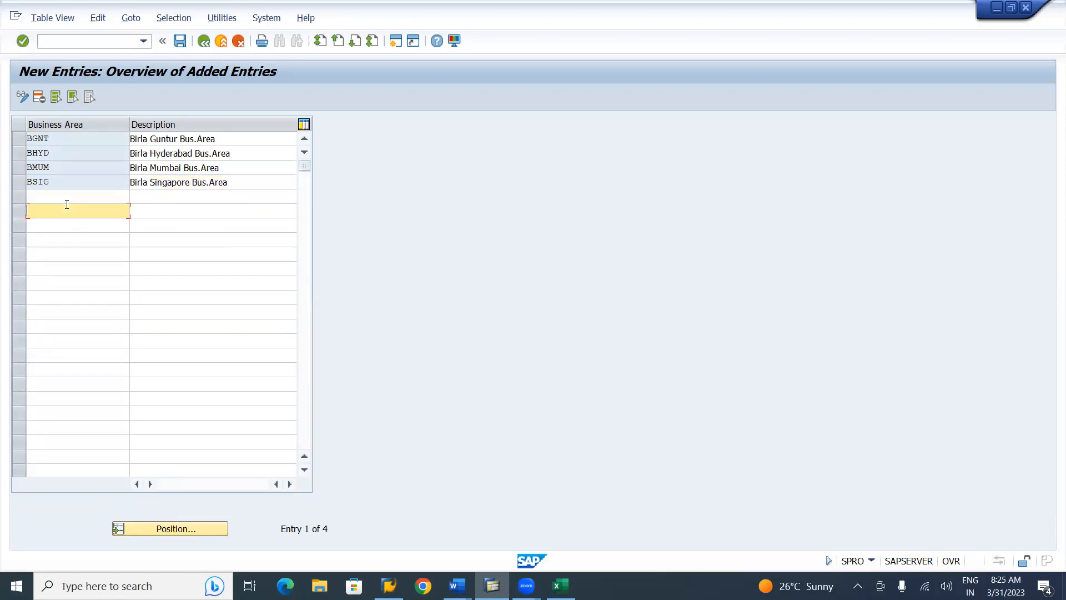
left_click(77, 192)
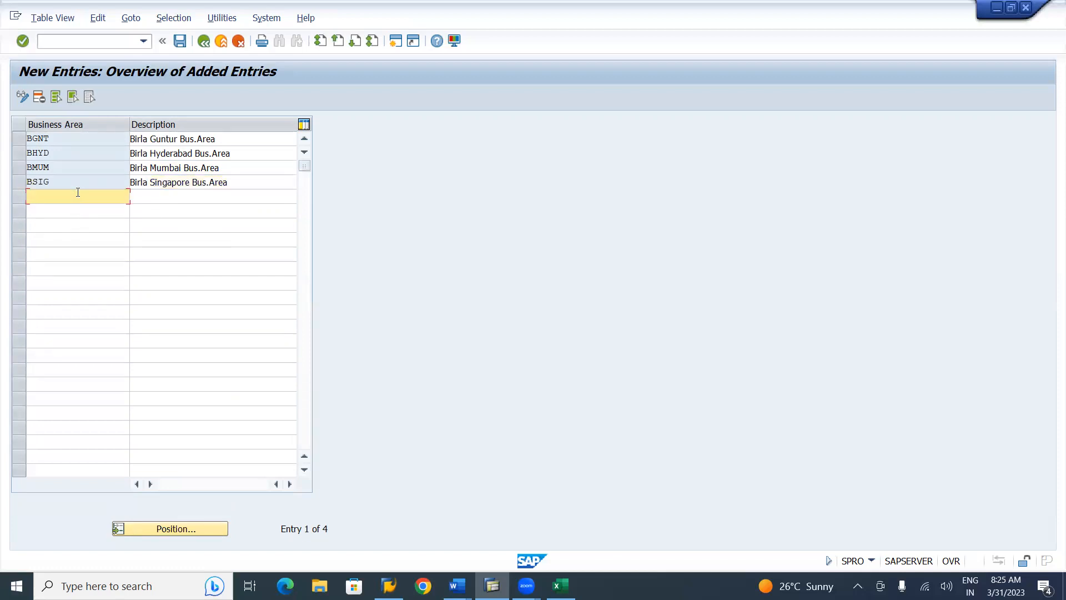
Enter BSNF described as 'Birla SanFrancisco Bus.Area', edited from the Ultra history entry, and confirm it
type("BSNF")
key("Tab")
key("Down")
key("Down")
key("Down")
key("Down")
key("Up")
key("Up")
key("Down")
key("Down")
key("Return")
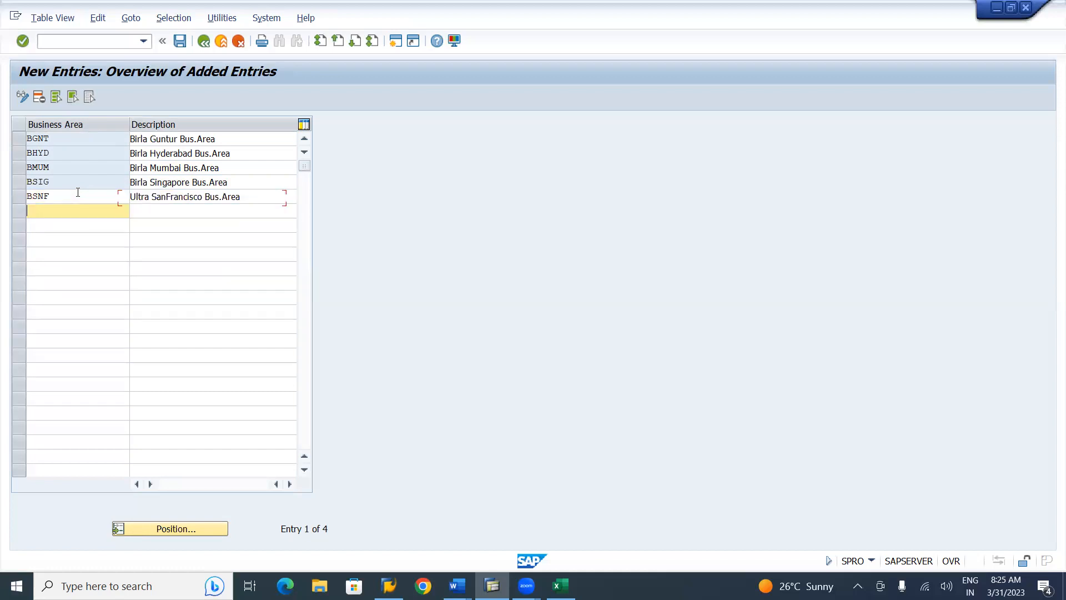
left_click(147, 196)
key("BackSpace")
key("BackSpace")
key("BackSpace")
key("BackSpace")
key("BackSpace")
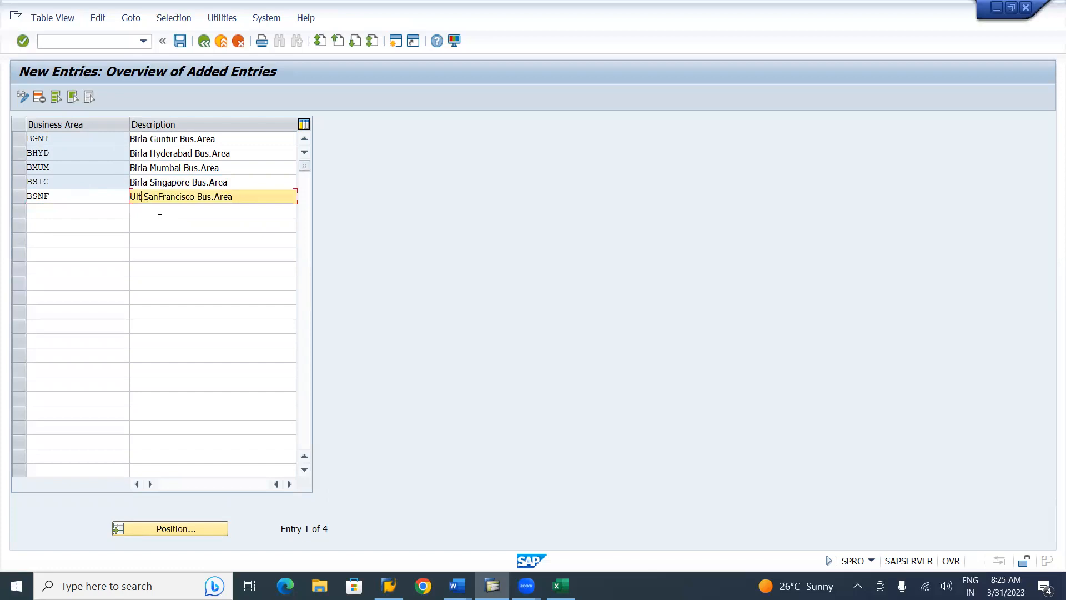
type("Birla")
key("Return")
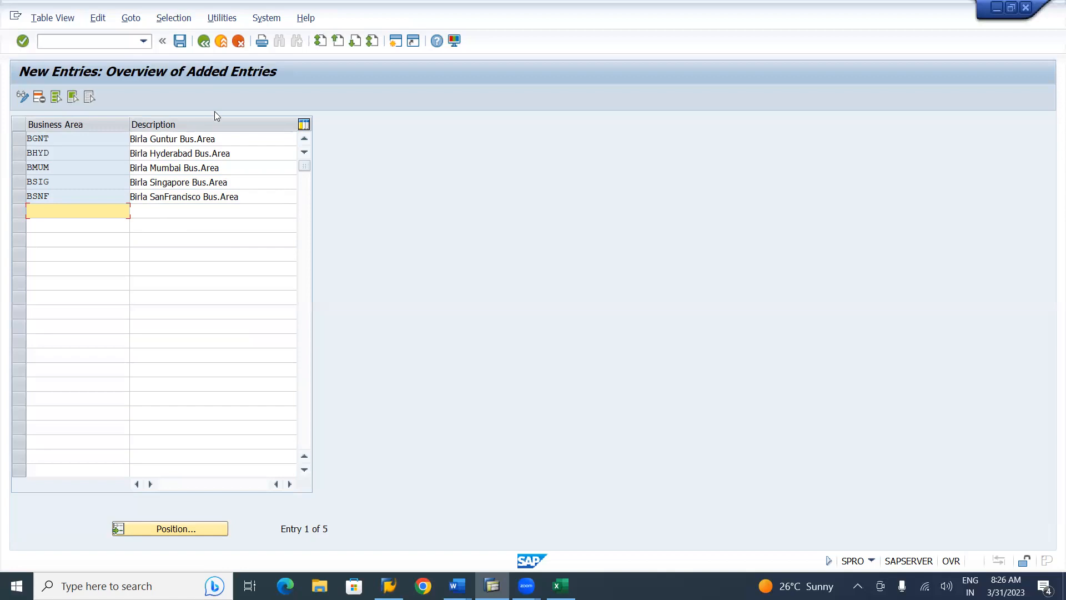
Save the five business areas under the existing customizing request and go back to Display IMG
left_click(180, 42)
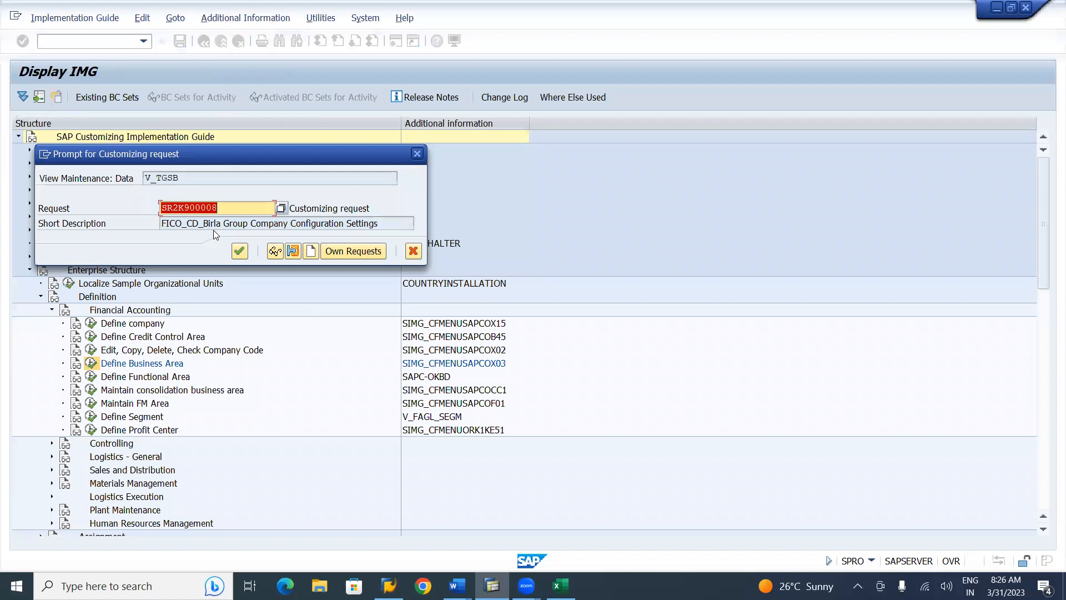
left_click(239, 251)
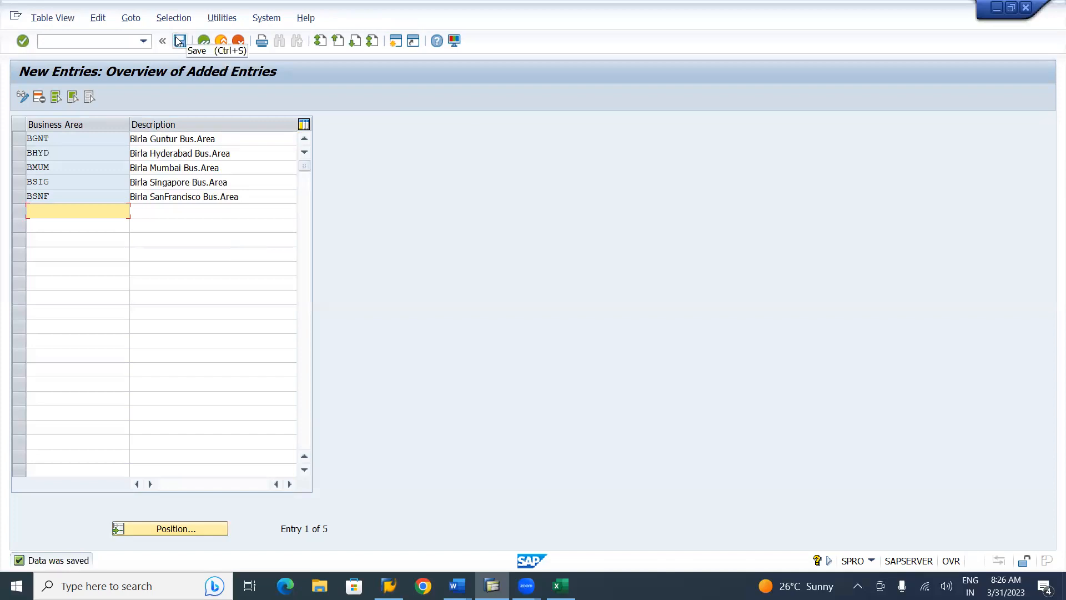
left_click(204, 42)
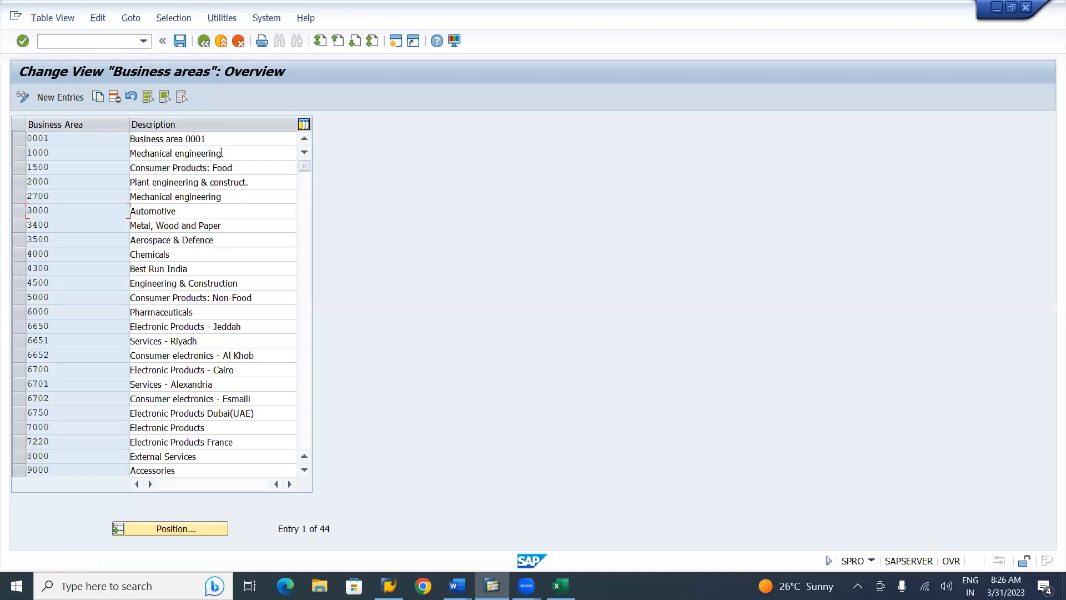
left_click(204, 41)
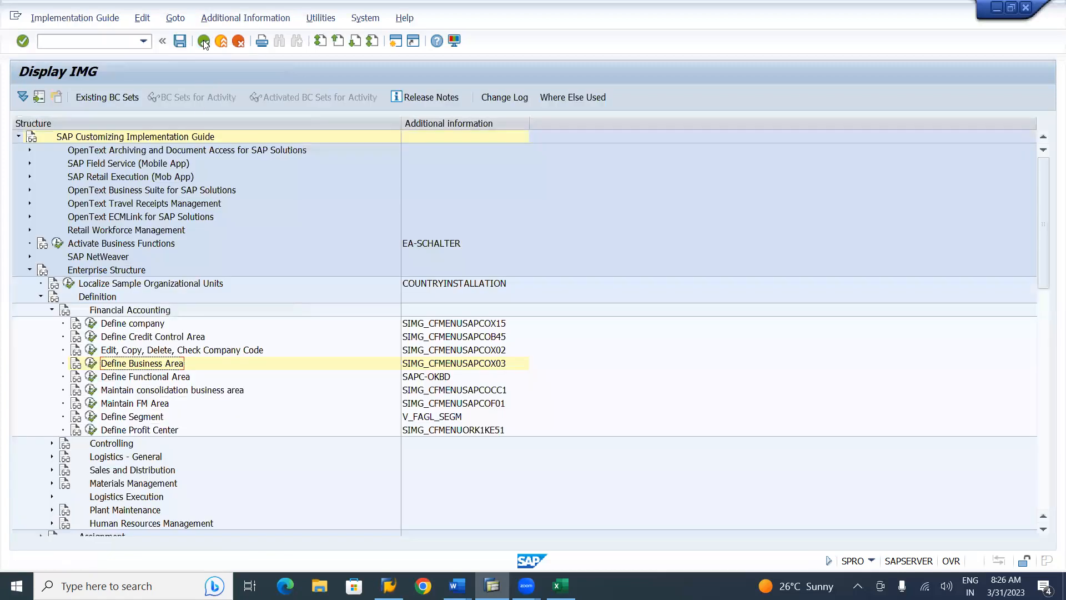
left_click(149, 379)
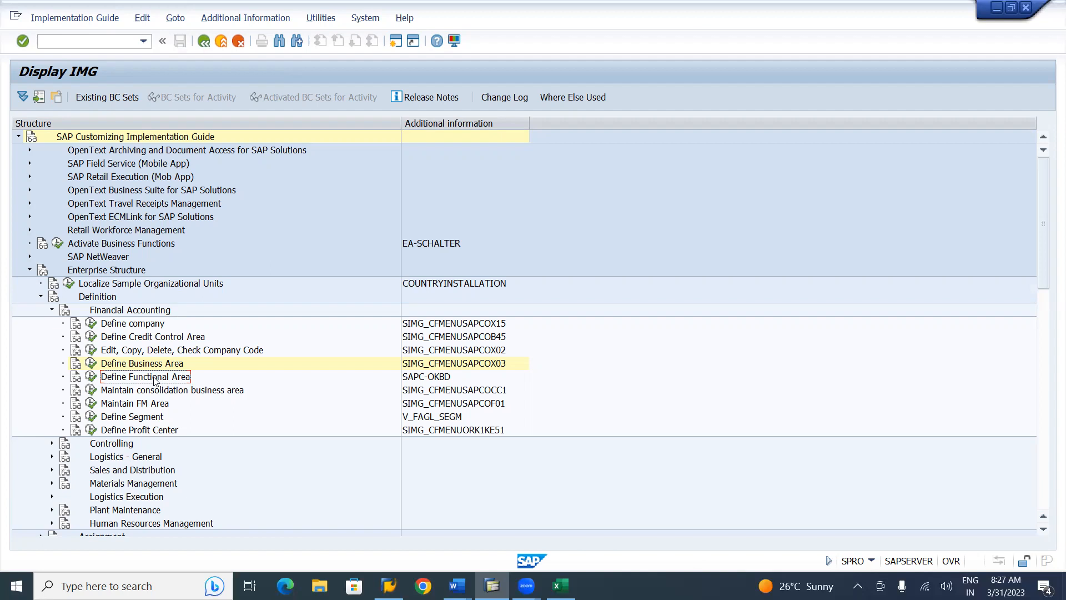
Run Define Functional Area and get the message that it is obsolete, replaced by FM_FUNCTION
left_click(91, 382)
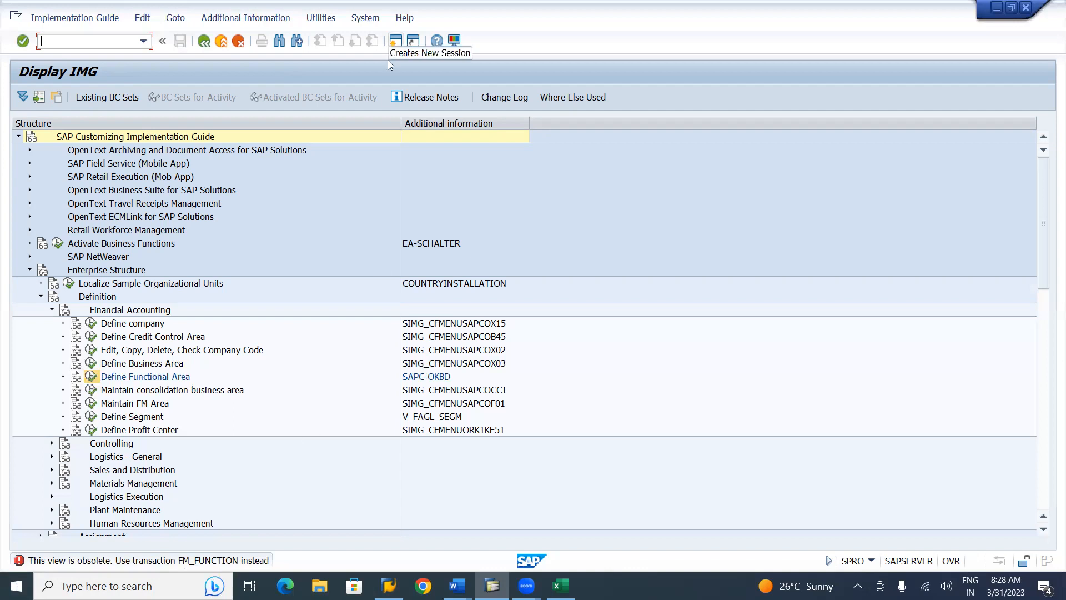
Open transaction FM_FUNCTION in a second session to reach Process Functional Area, then switch to the Word notes
left_click(394, 42)
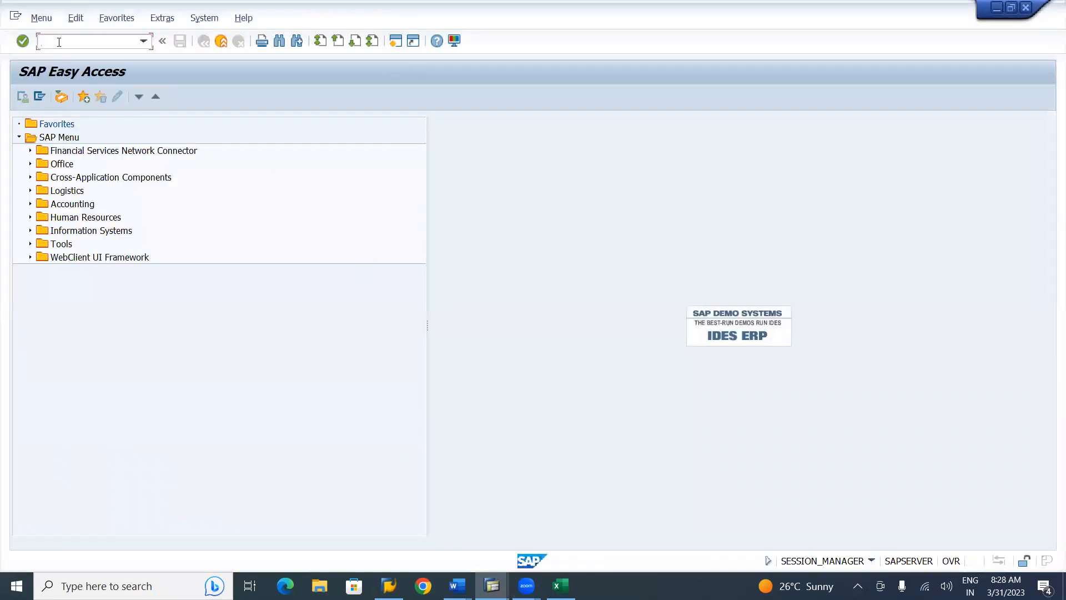
type("FM_FUNCTION")
key("Return")
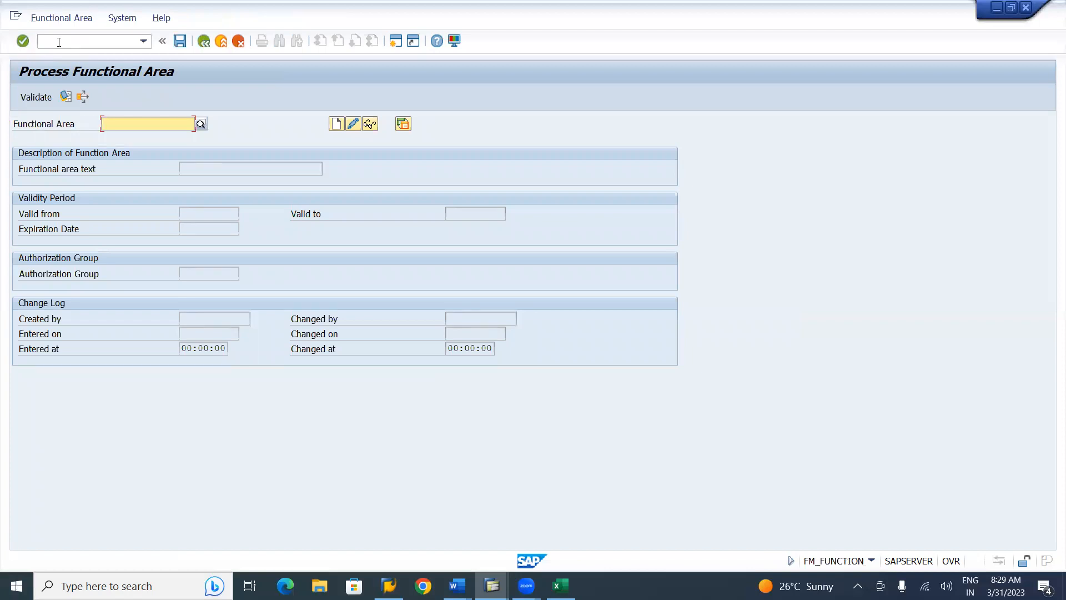
key("alt+Tab")
key("alt+Tab")
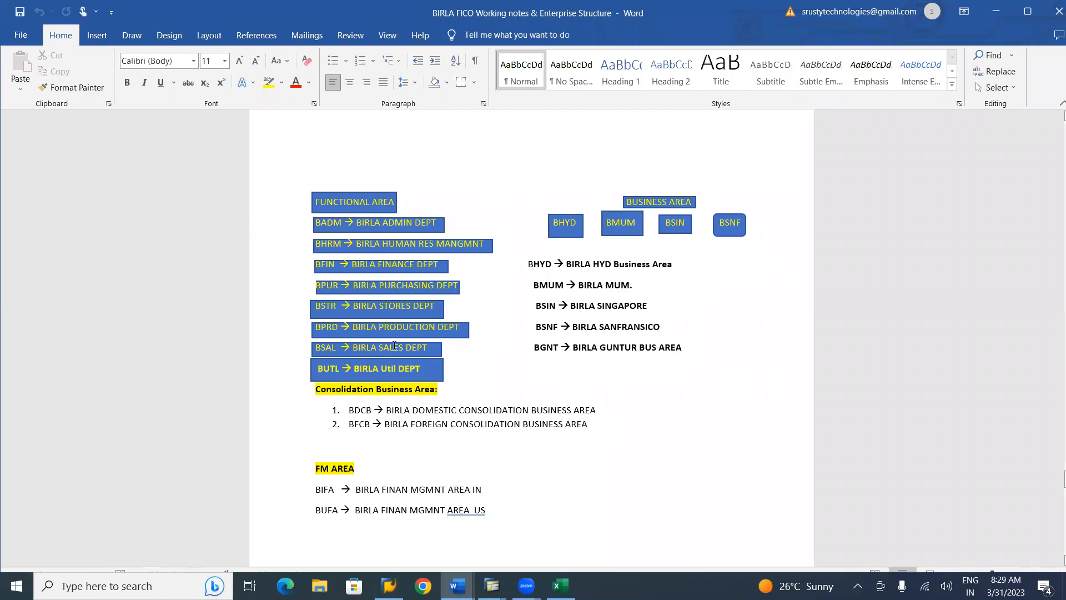
Back in SAP, enter functional area code BADM and start creating it
key("alt+Tab")
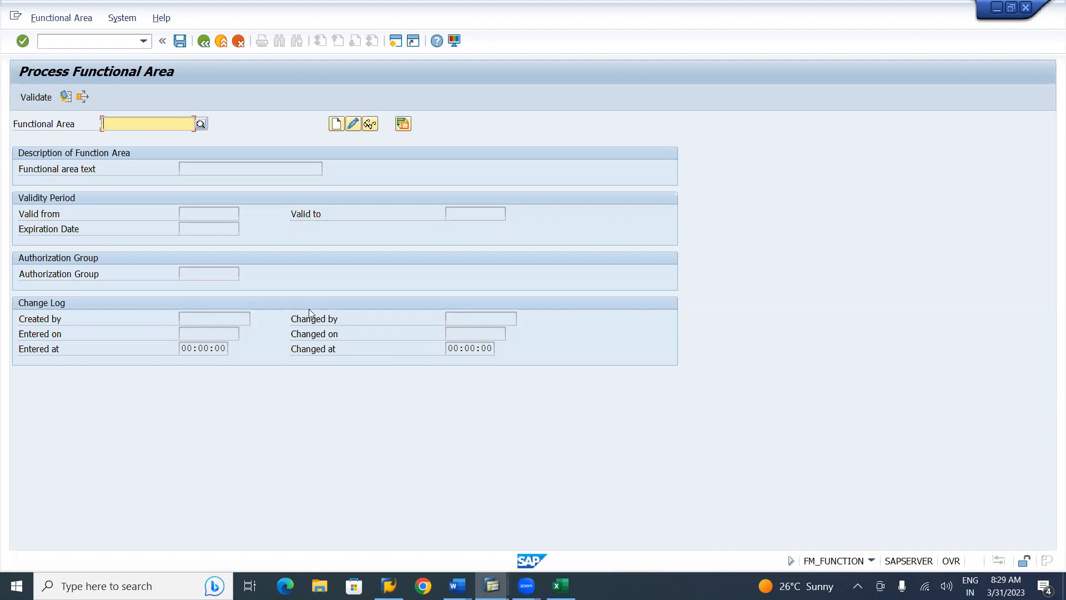
type("BADM")
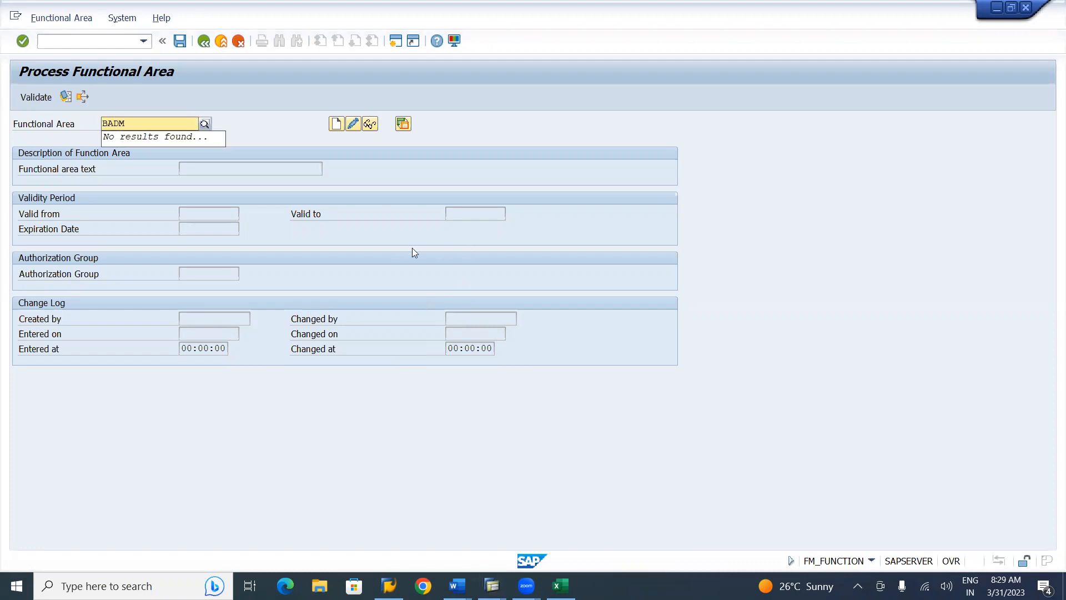
left_click(336, 124)
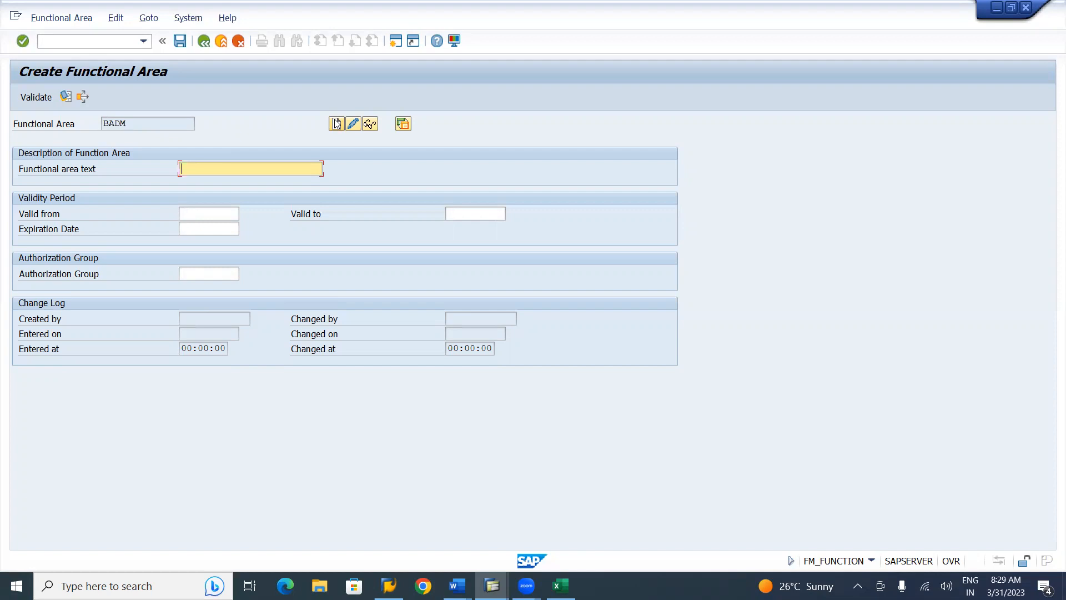
Describe BADM as 'Birla Admin Dept', valid 01.04.2022 to 31.12.9999, and save it
type("Birla Admin Dept.")
key("Tab")
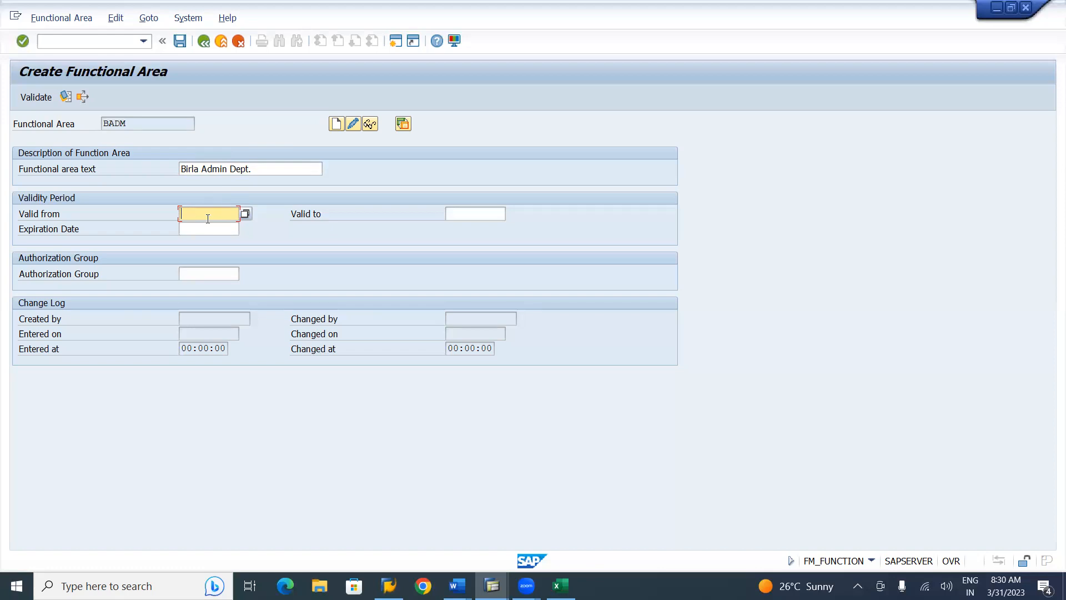
type("01")
left_click(208, 229)
key("Tab")
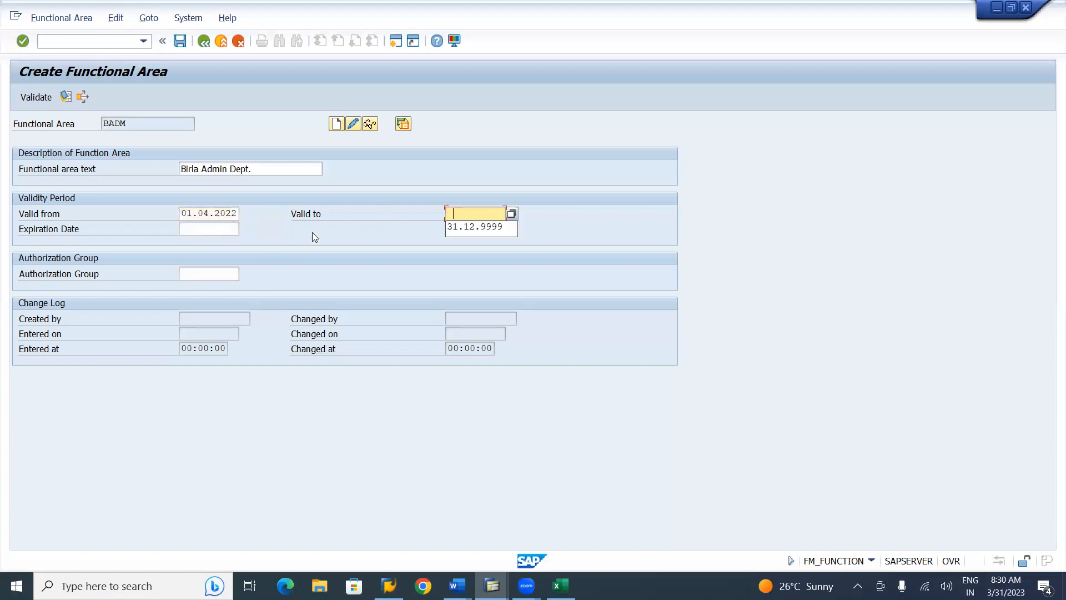
left_click(472, 231)
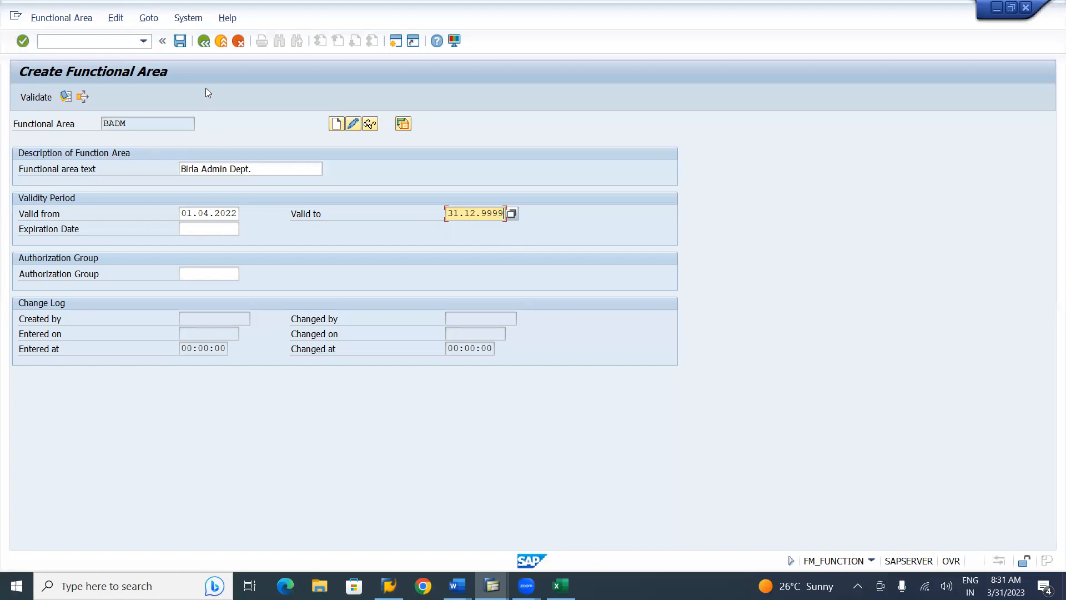
left_click(185, 44)
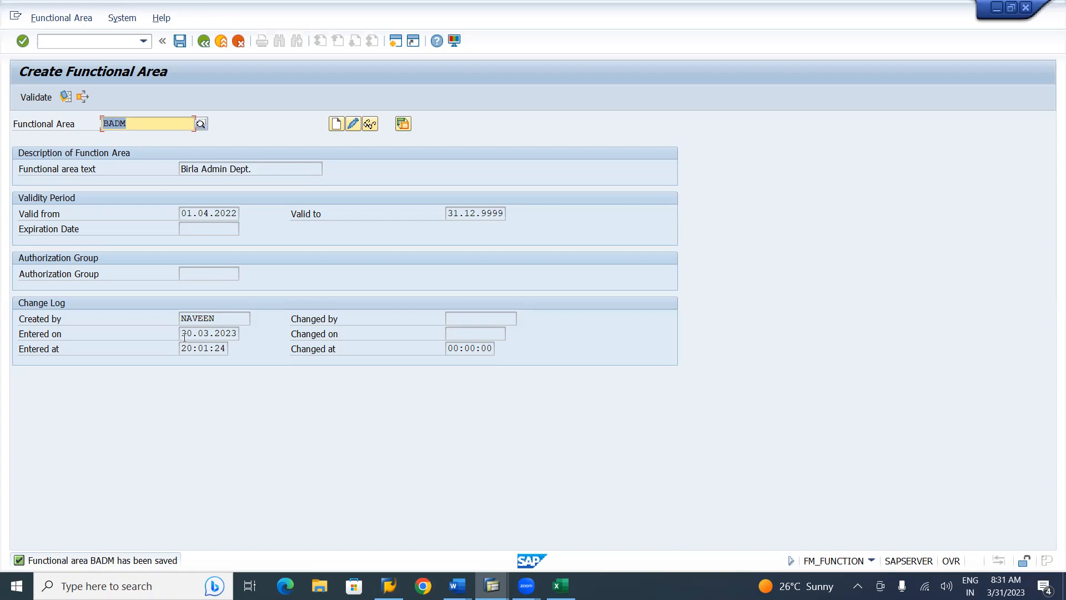
Change the functional area code from BADM to BHCM and start creating it
left_click(136, 119)
key("BackSpace")
key("BackSpace")
key("BackSpace")
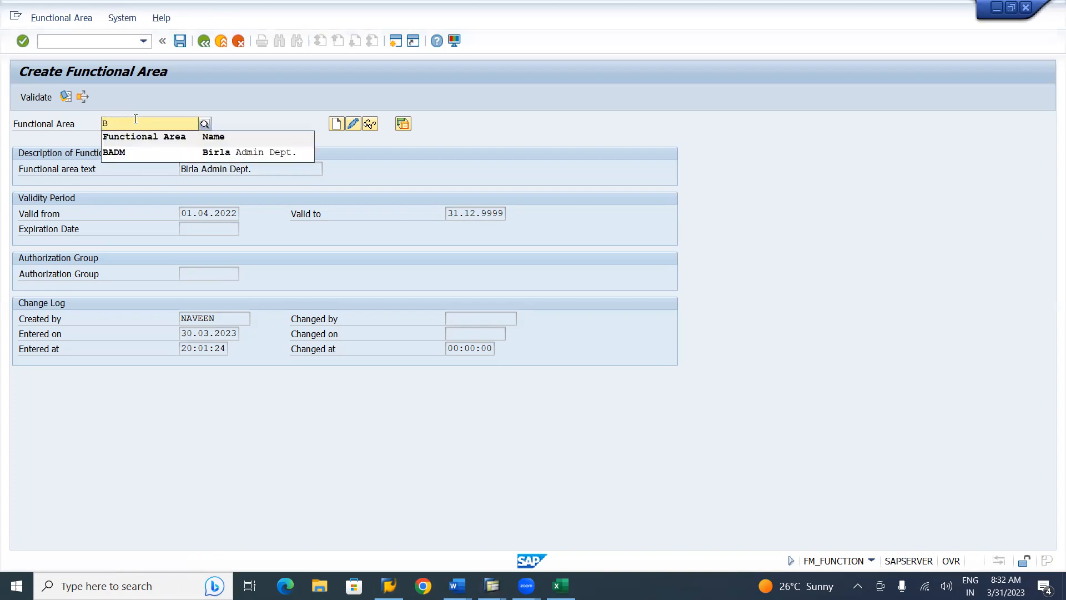
type("HC")
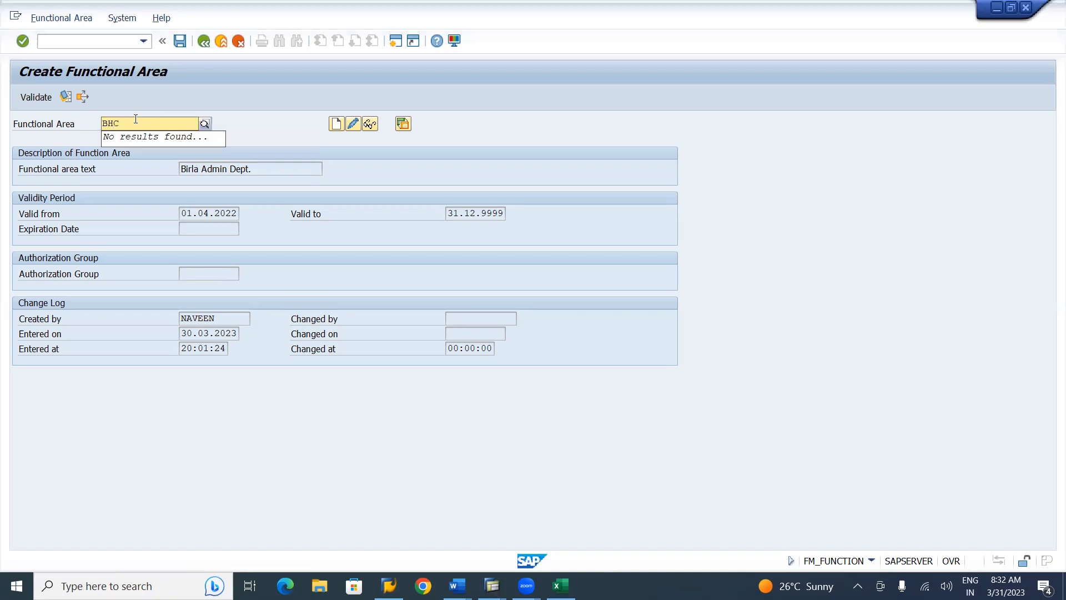
type("M")
left_click(336, 124)
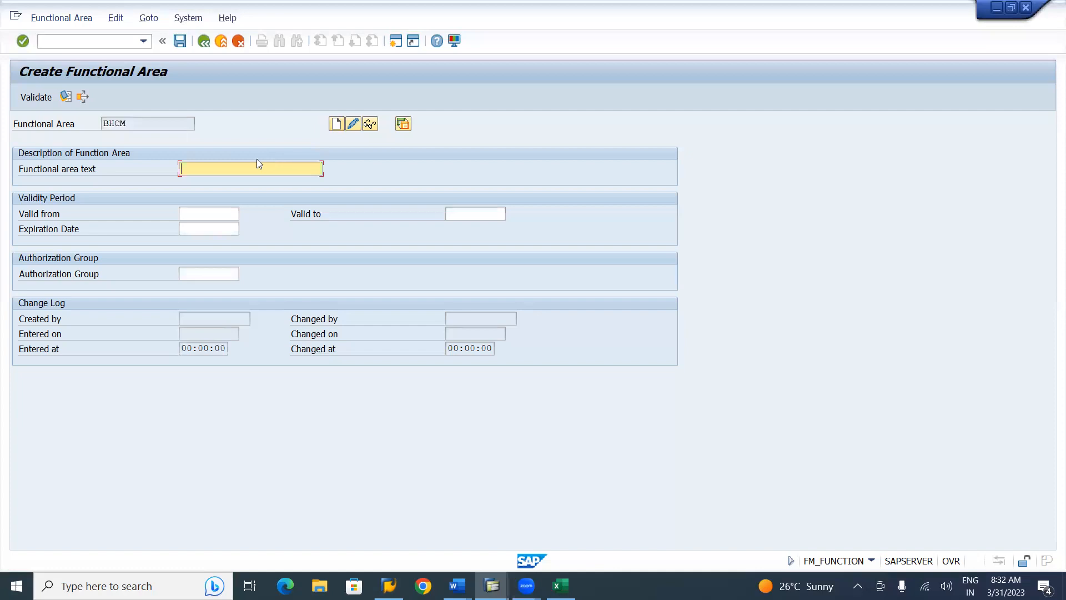
Edit the reused Birla Admin Dept. text into 'Birla Human Capital Dept.'
left_click(234, 167)
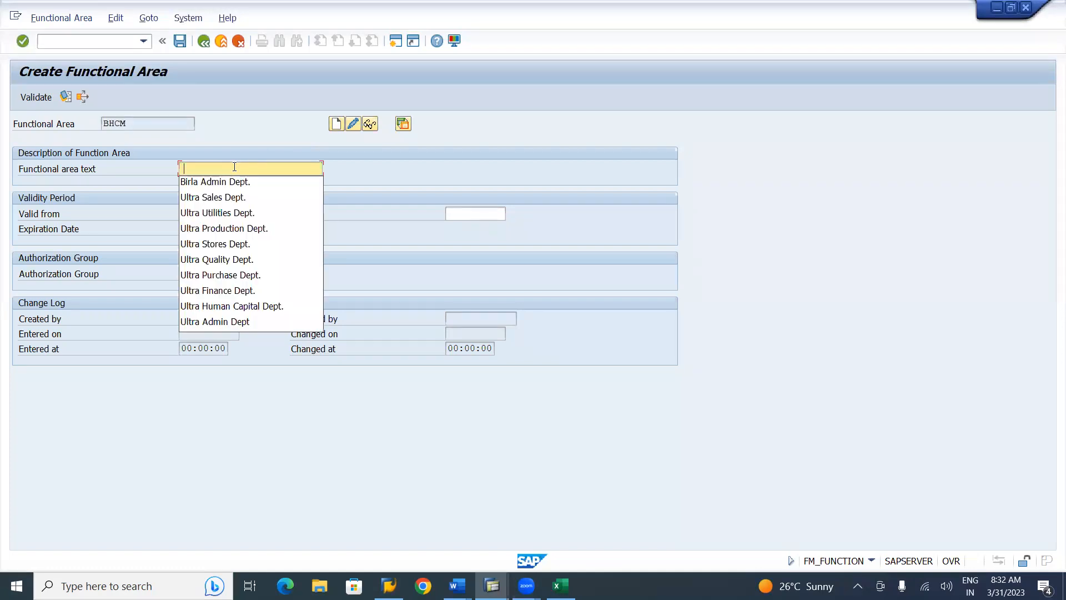
key("Return")
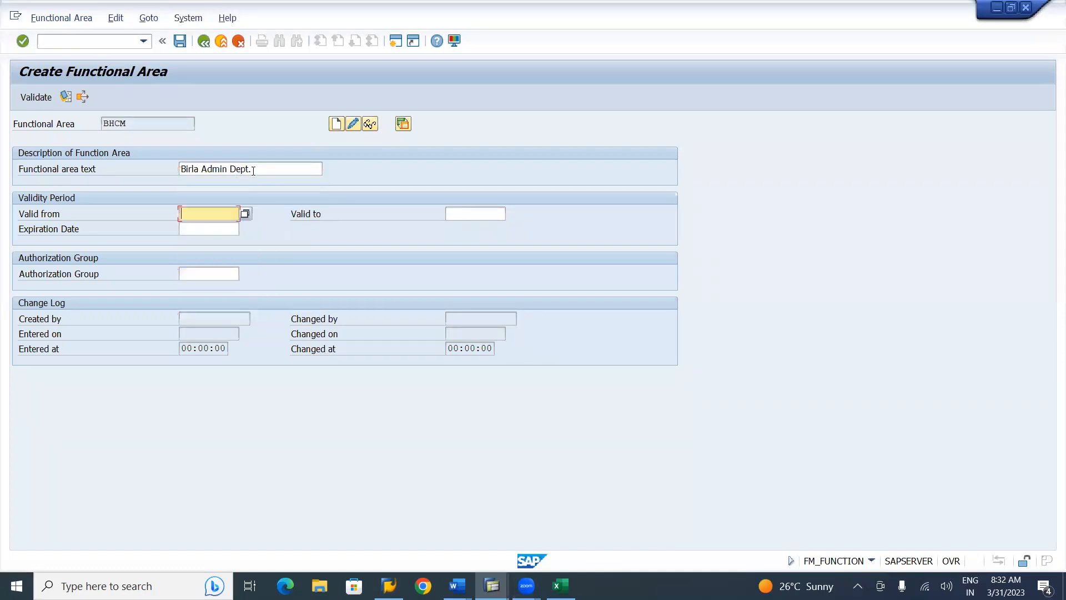
left_click(258, 168)
key("Left")
key("Left")
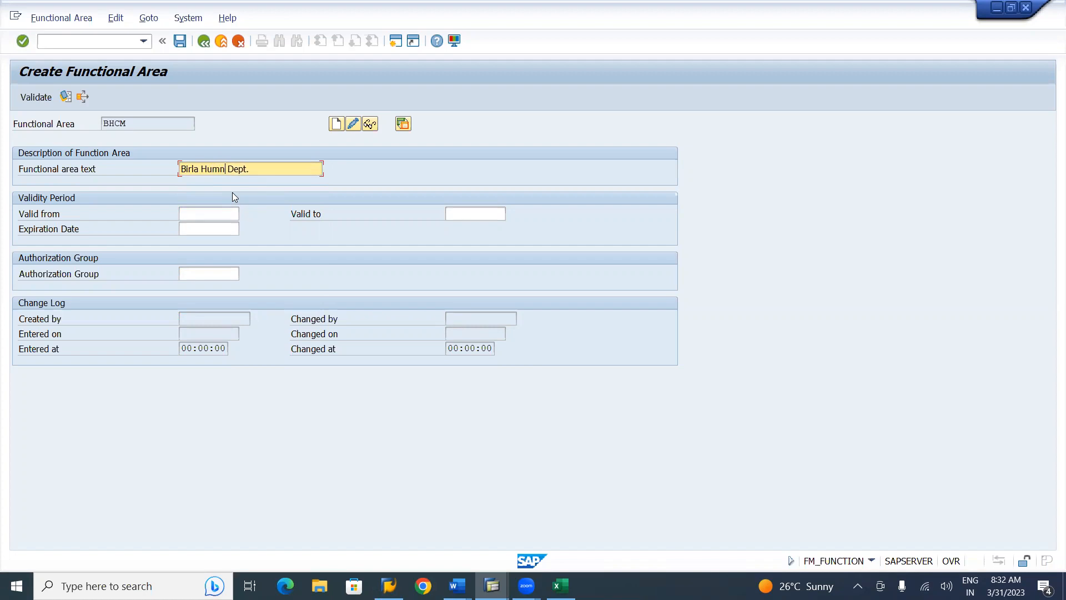
type("Capital")
Set validity 01.04.2022 to 31.12.9999 and save BHCM
left_click(220, 215)
key("Down")
key("Tab")
key("Down")
key("Tab")
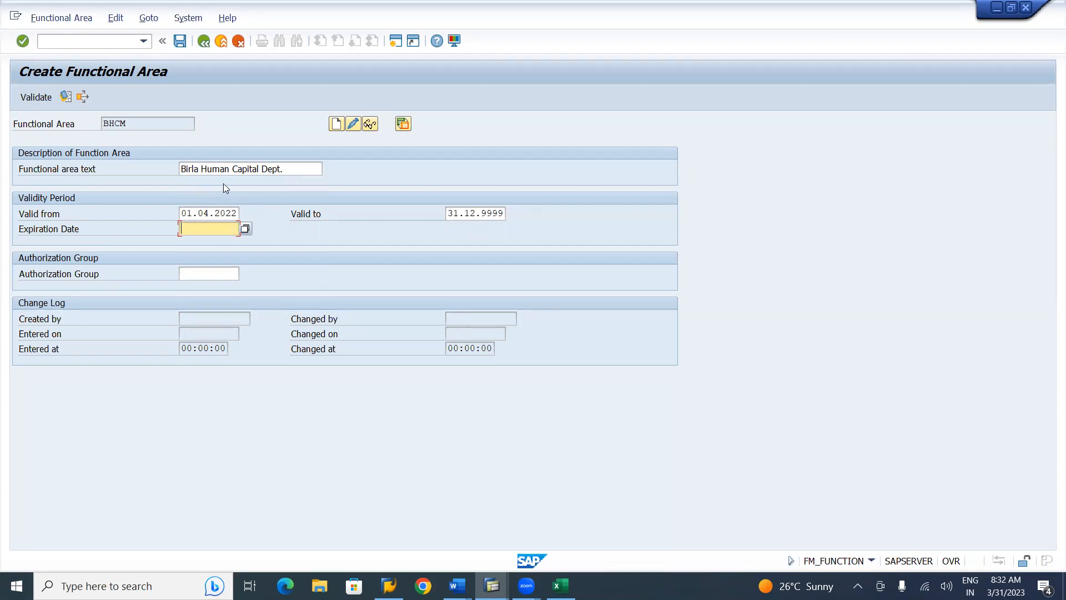
left_click(182, 42)
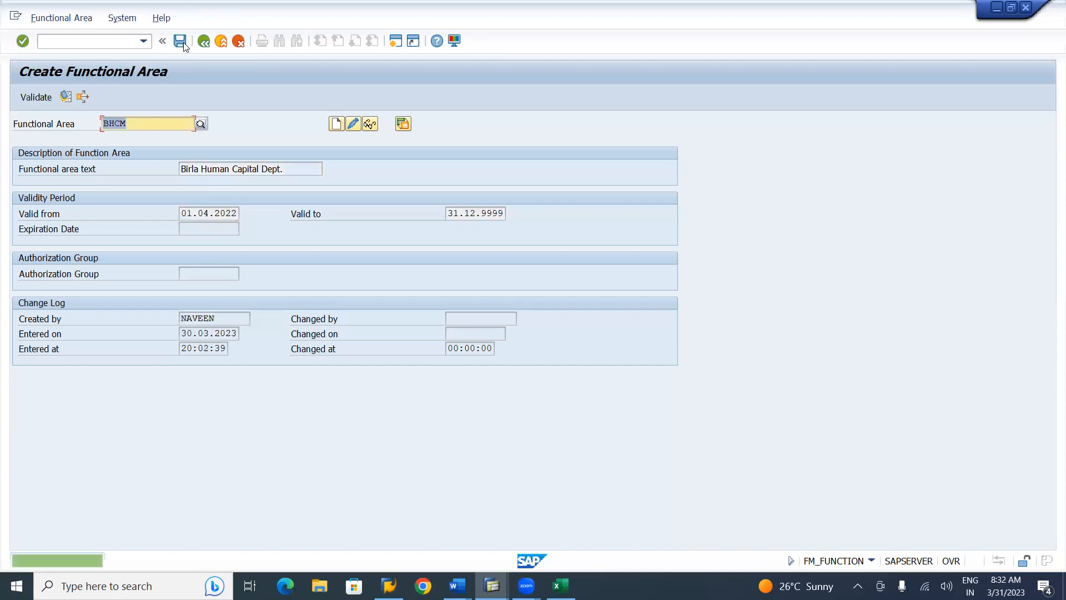
left_click(143, 122)
Create functional area BFIN with the description 'Birla Finance Dept.'
key("BackSpace")
key("BackSpace")
key("BackSpace")
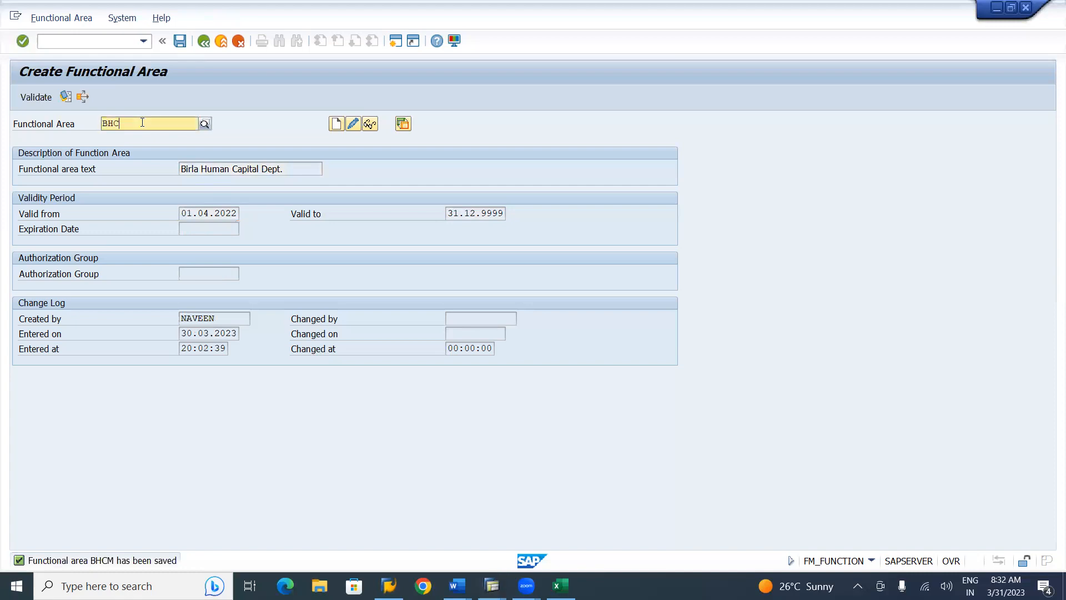
type("fin")
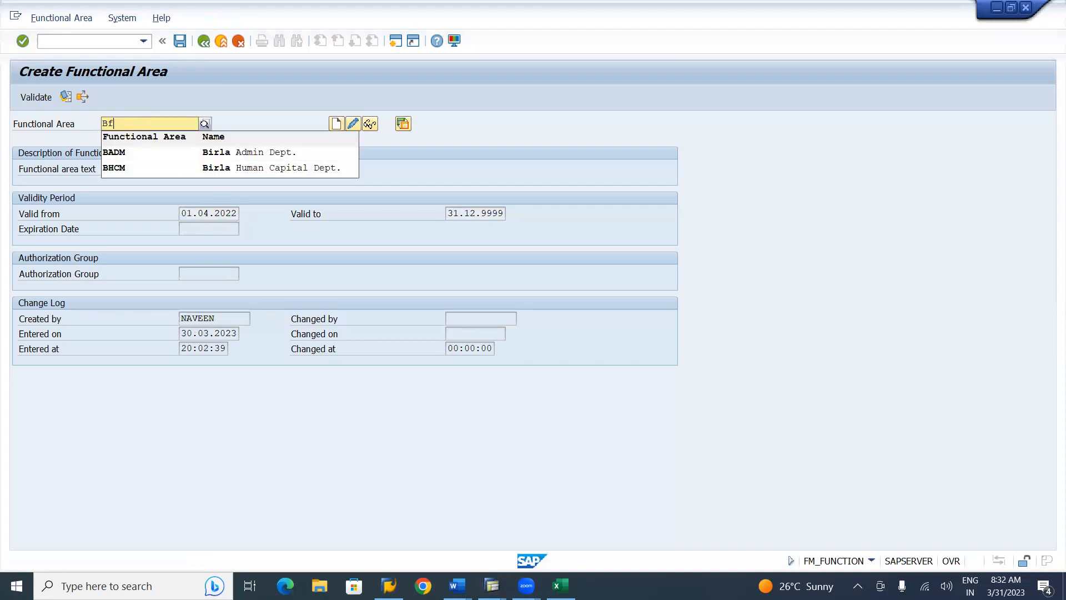
key("BackSpace")
key("BackSpace")
key("BackSpace")
type("FIN")
left_click(336, 124)
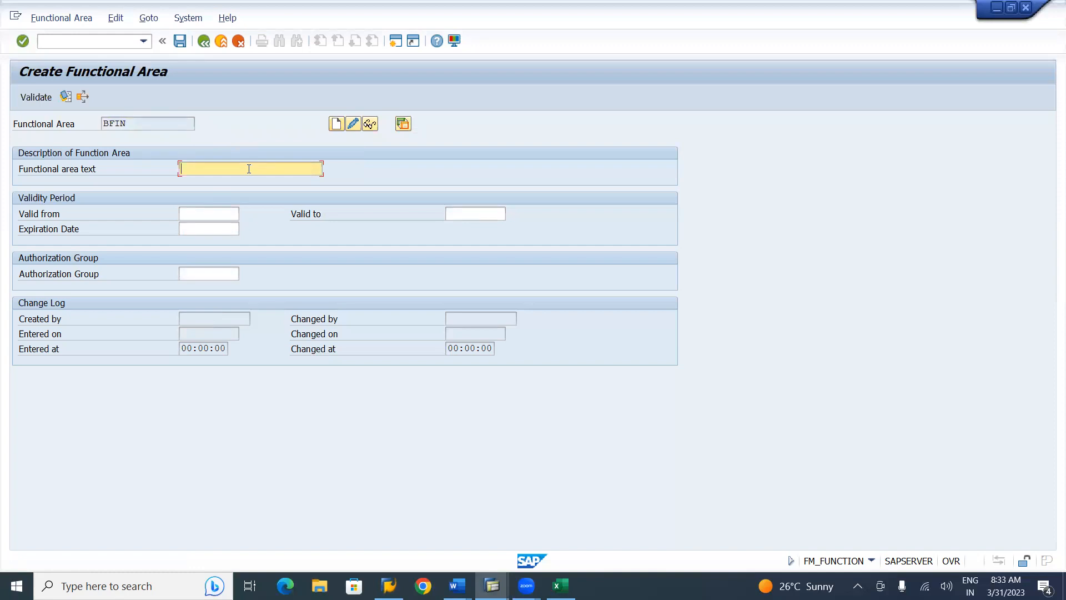
type("B")
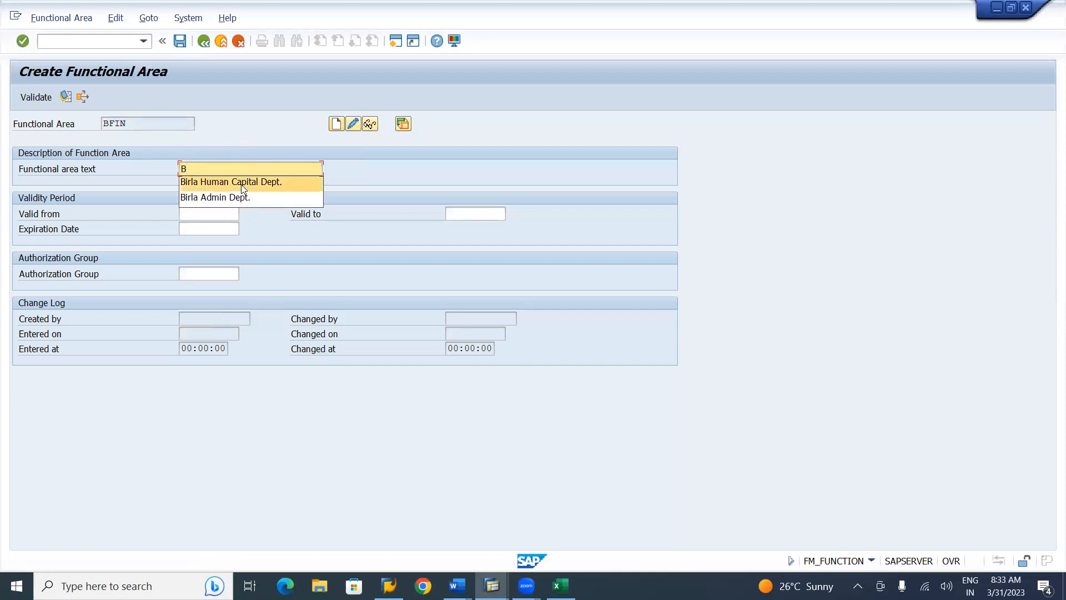
left_click(235, 200)
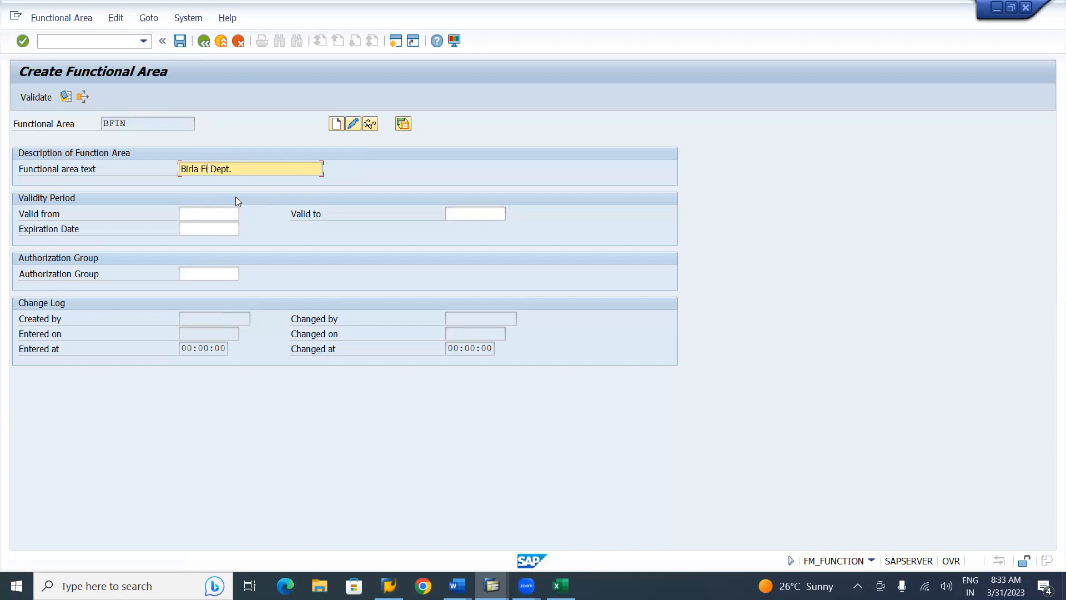
type("e")
Enter validity 01.04.2022 to 31.12.9999 and save BFIN
left_click(212, 213)
type("01.04.2022")
key("Tab")
type("31.12.9999")
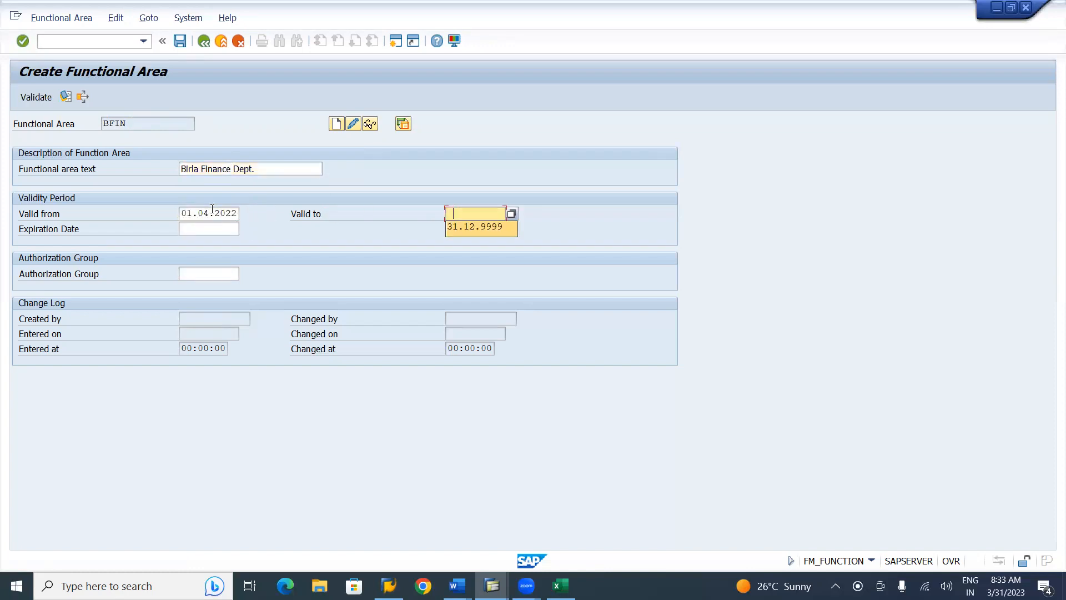
key("Tab")
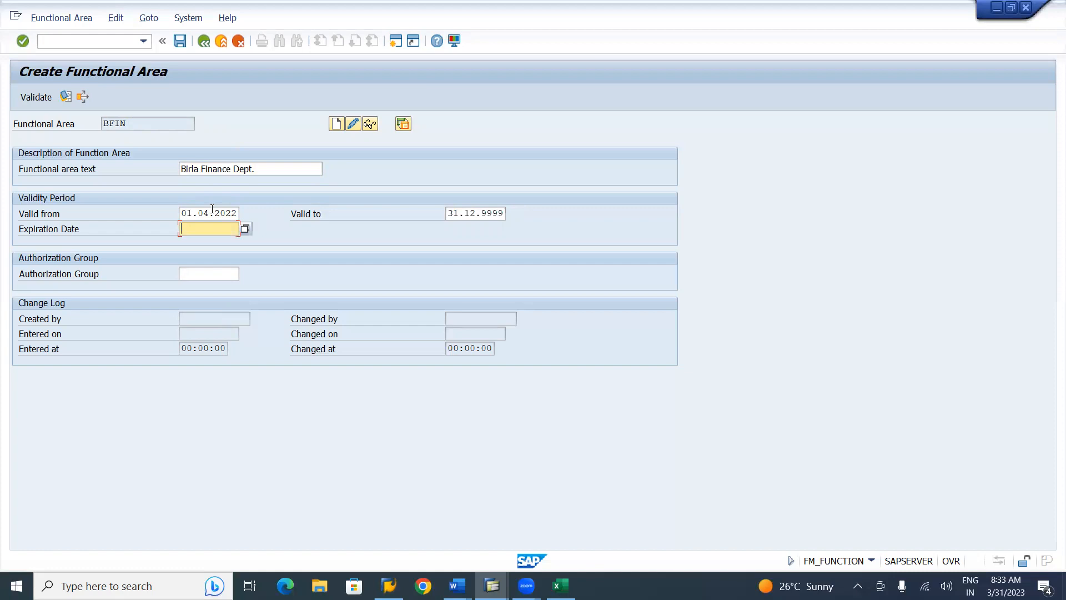
left_click(182, 41)
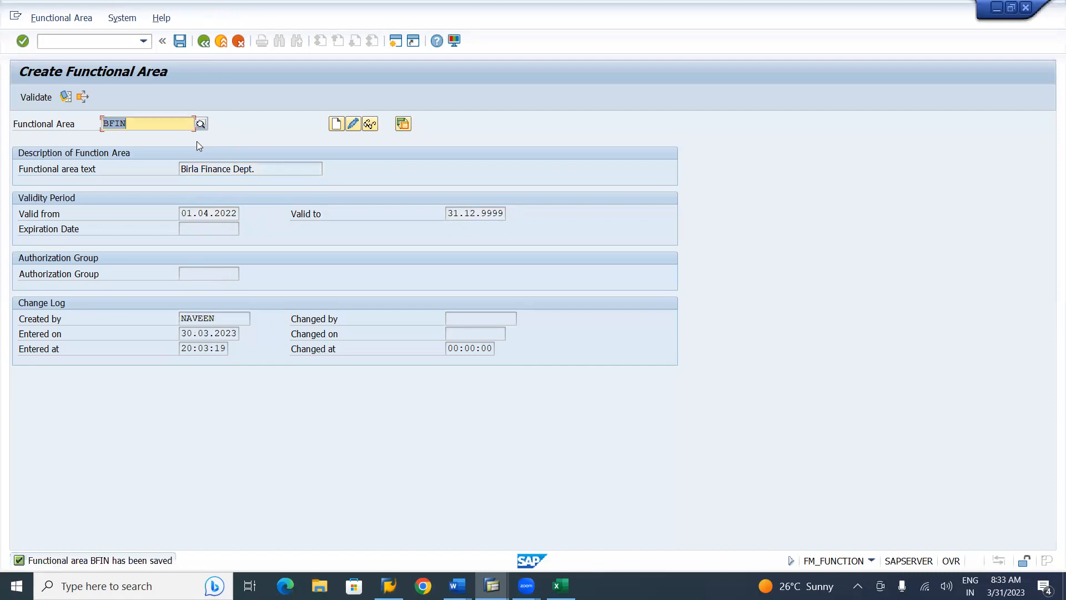
Create functional area BPUR described as 'Birla Purchase Dept.', starting from the Finance text
left_click(159, 126)
key("BackSpace")
key("BackSpace")
key("BackSpace")
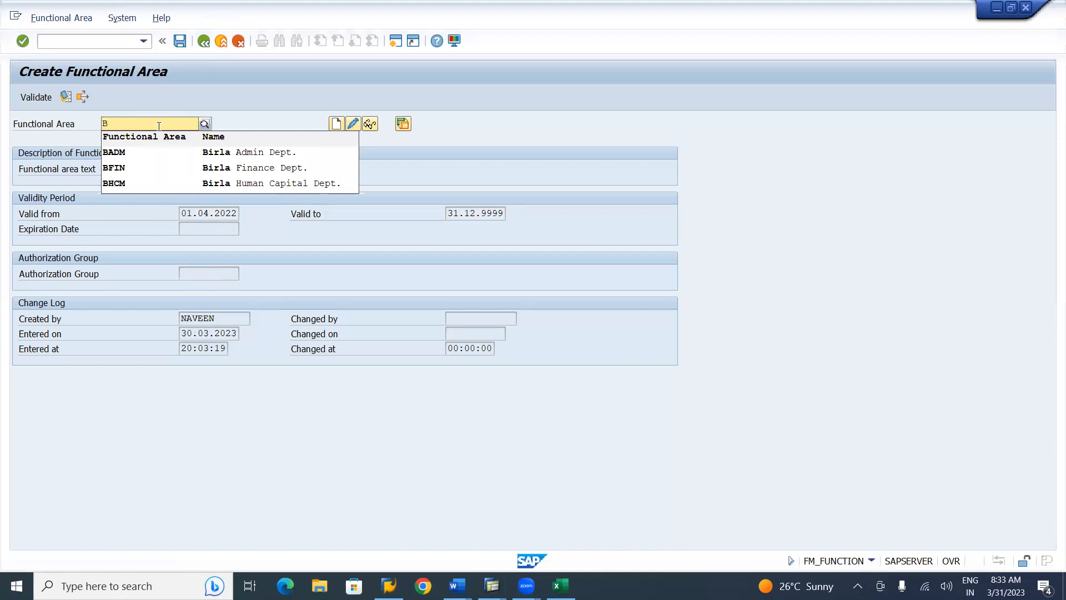
type("PUR")
left_click(336, 123)
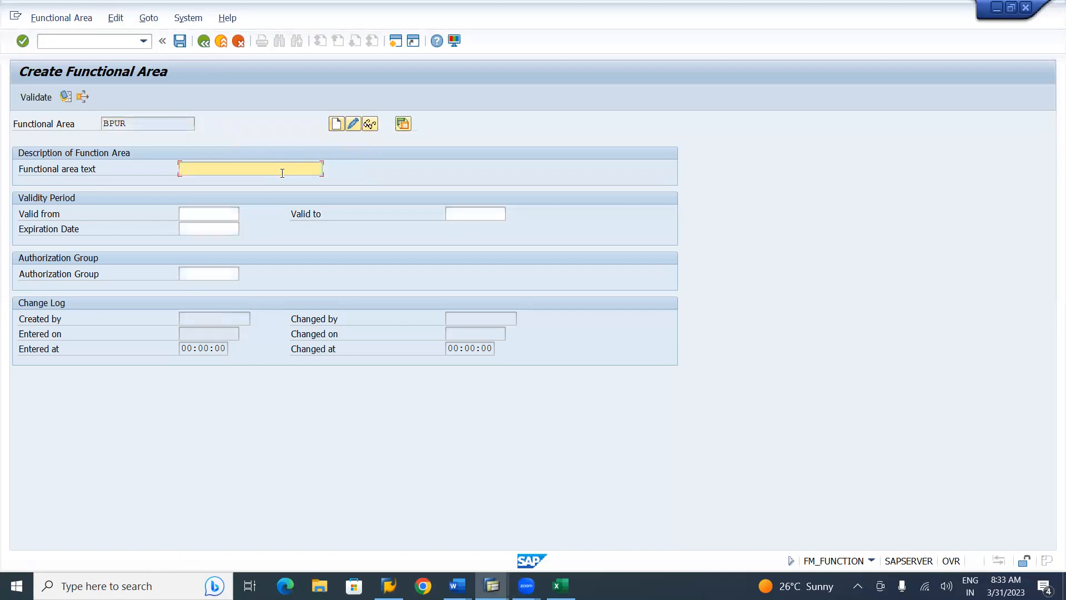
left_click(237, 170)
key("Down")
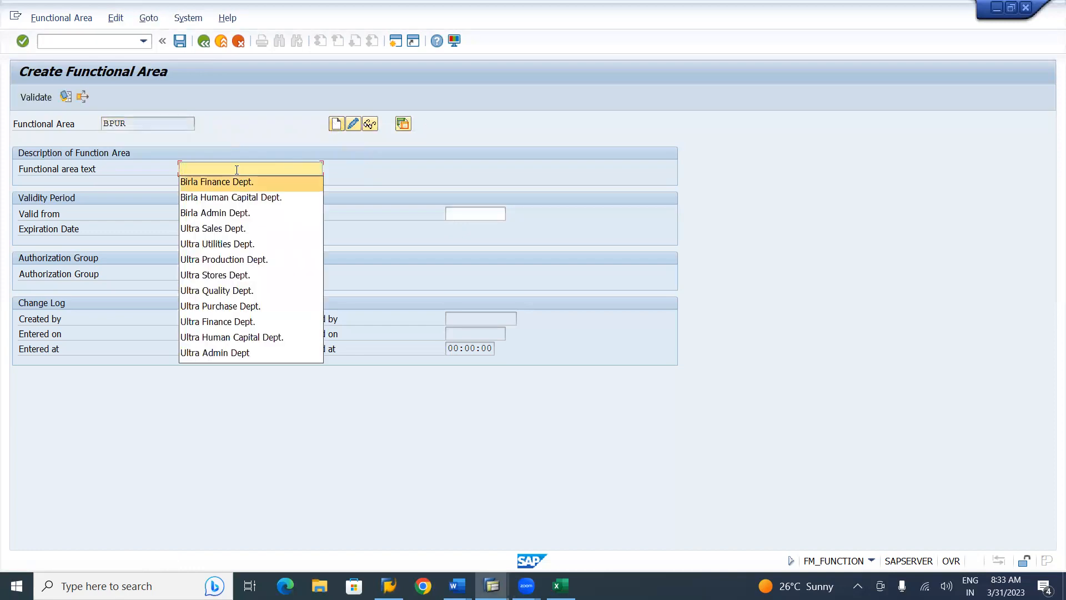
key("Tab")
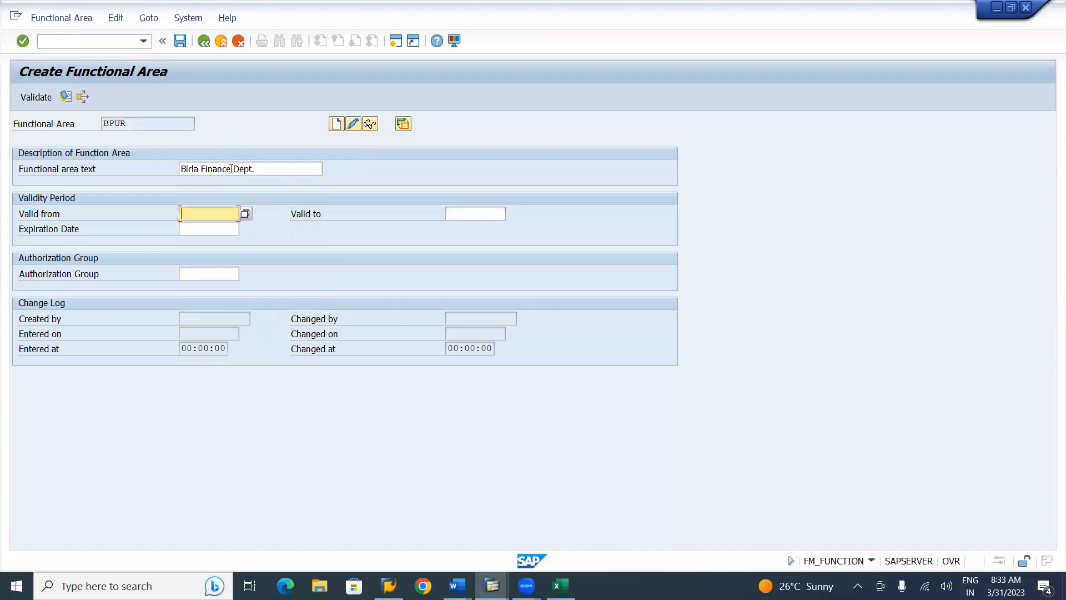
left_click(231, 169)
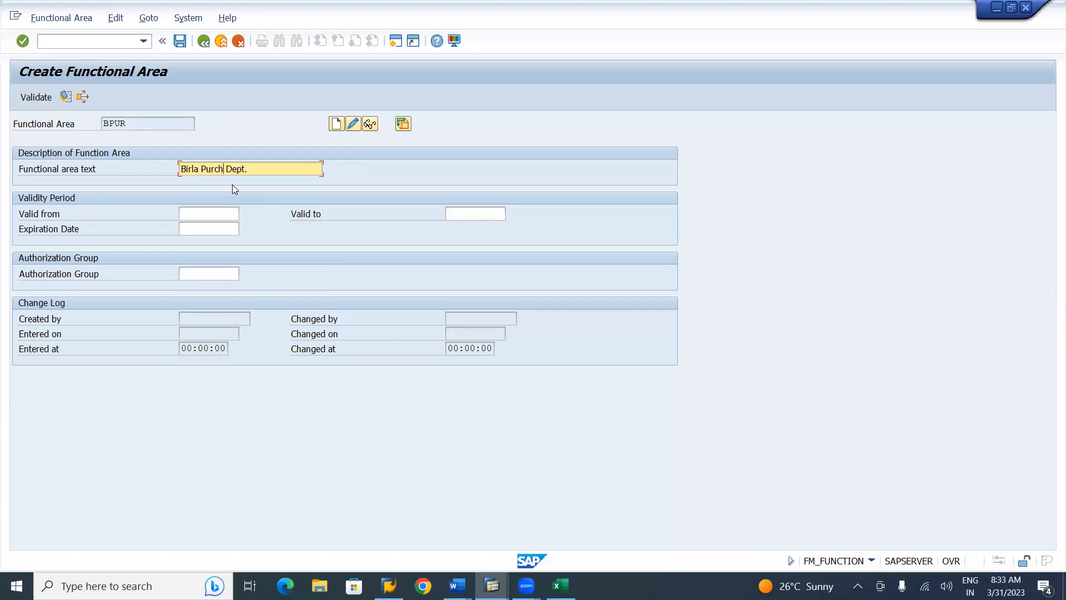
Set validity 01.04.2022 to 31.12.9999 from past values and save BPUR
left_click(197, 216)
key("space")
key("Down")
key("Tab")
key("space")
key("Down")
key("Tab")
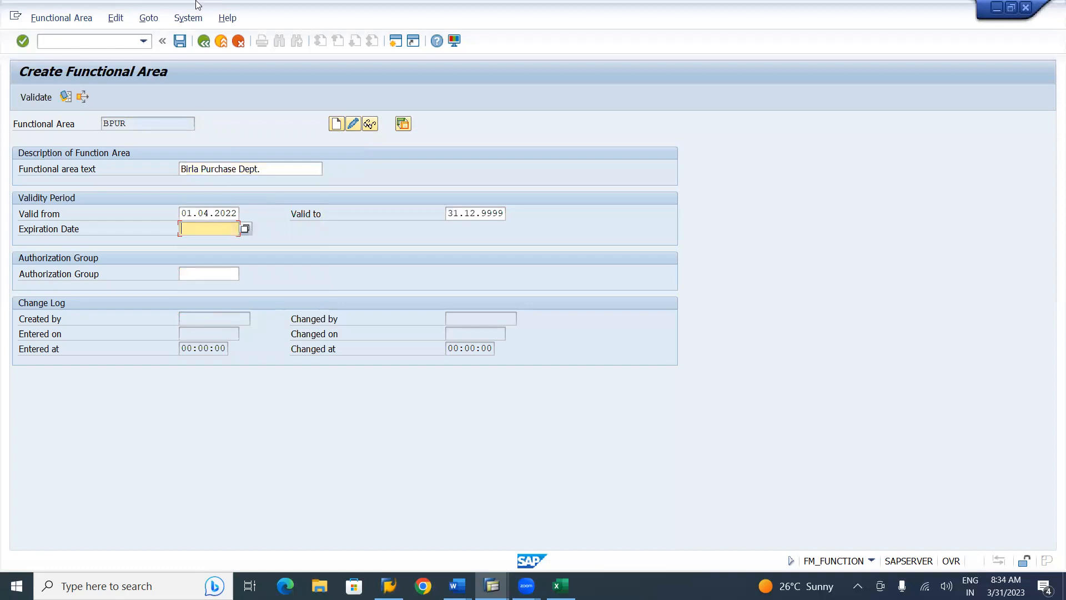
left_click(180, 42)
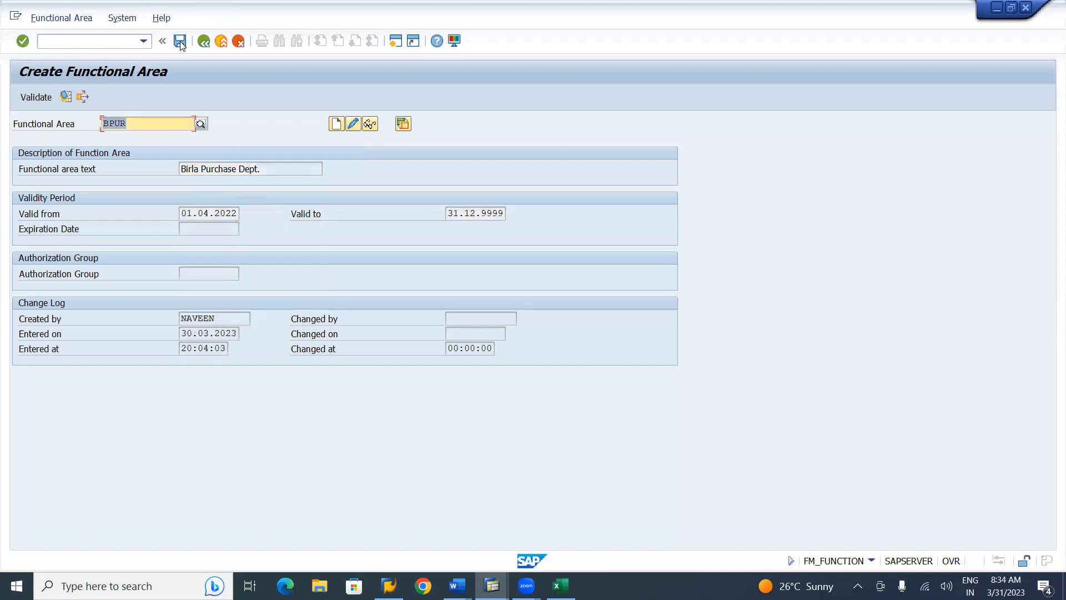
Change the functional area code to BQLT and start creating it
key("BackSpace")
key("BackSpace")
key("BackSpace")
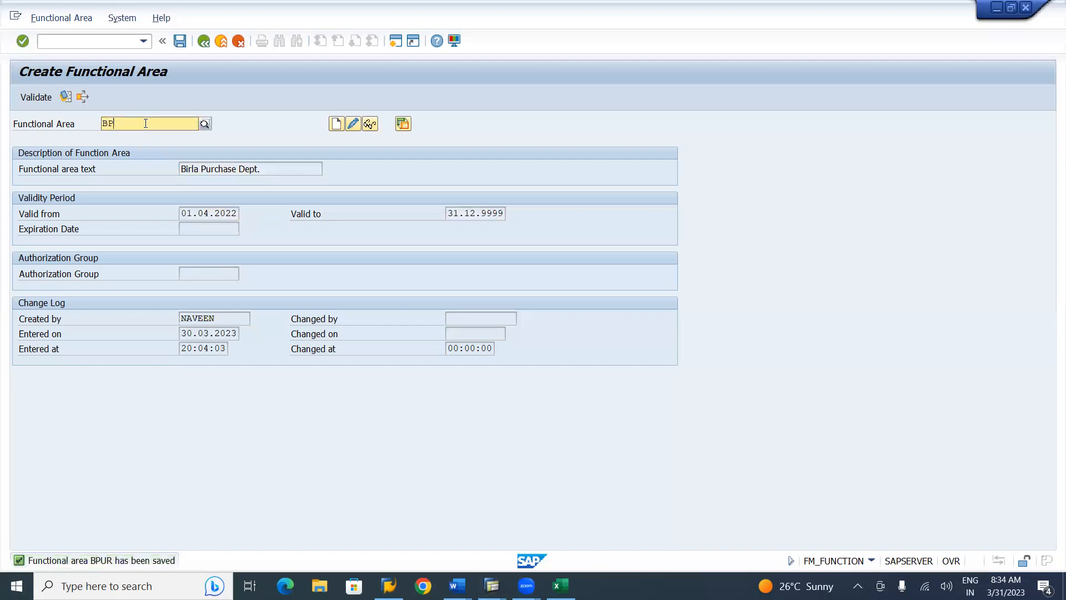
type("QLT")
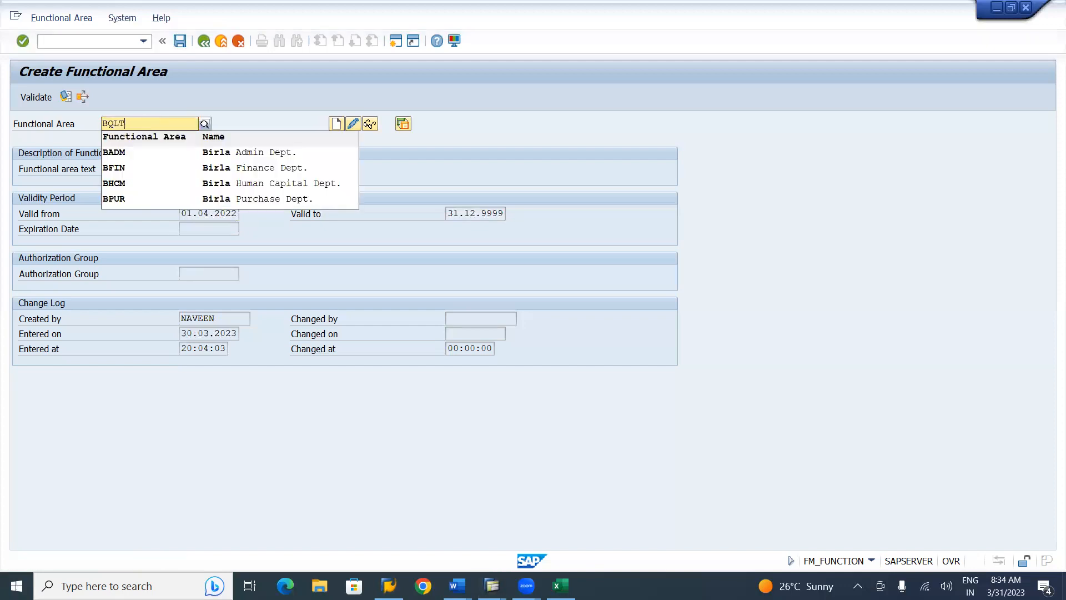
left_click(337, 125)
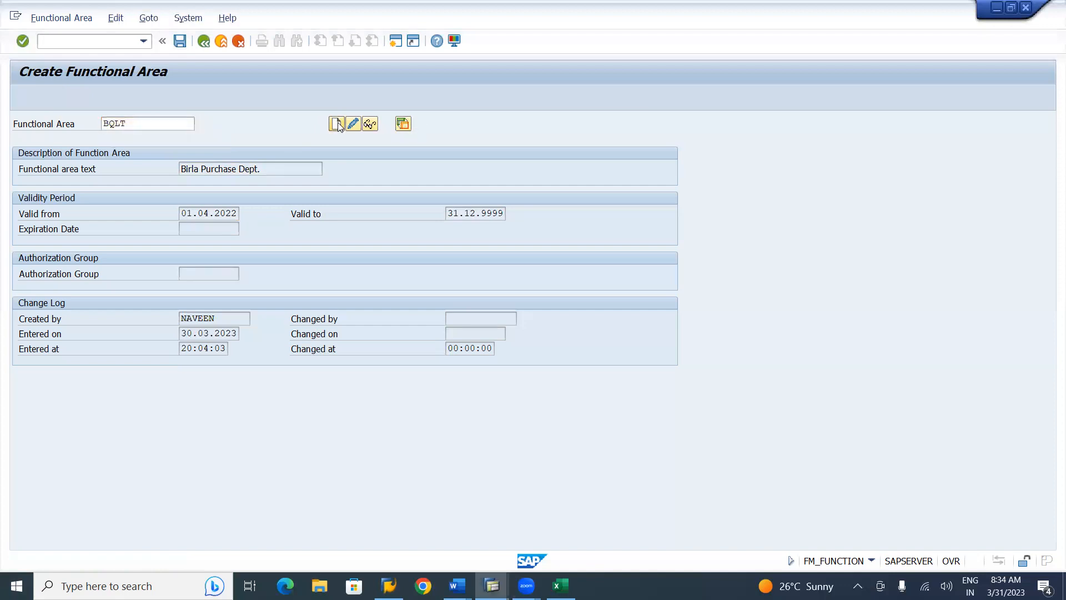
Turn the reused Birla Purchase Dept. text into 'Birla Quality Dept.'
left_click(243, 170)
key("Down")
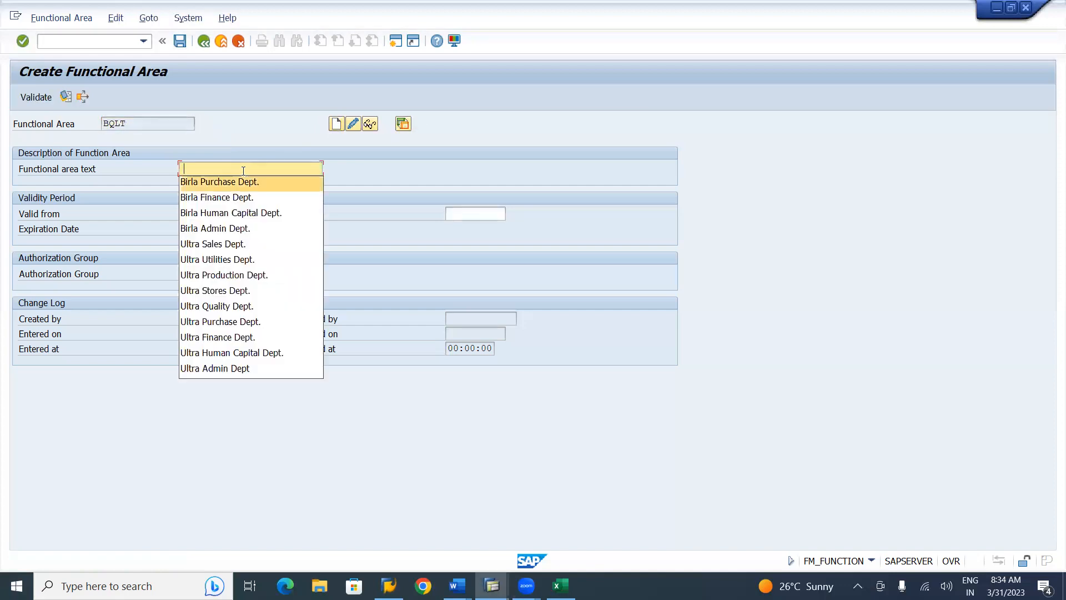
key("Return")
left_click(235, 168)
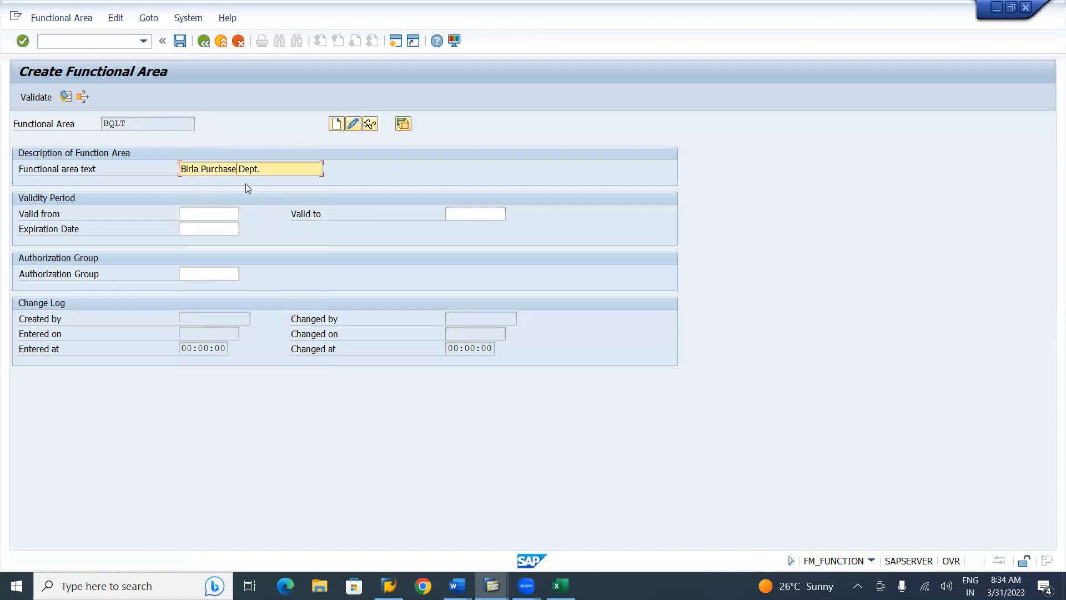
key("BackSpace")
key("BackSpace")
key("BackSpace")
key("BackSpace")
key("BackSpace")
type("qua")
key("BackSpace")
key("BackSpace")
key("BackSpace")
type("Q")
Set validity 01.04.2022 to 31.12.9999 from past values and save BQLT
key("Tab")
key("space")
key("Down")
key("Tab")
key("space")
key("Down")
key("Tab")
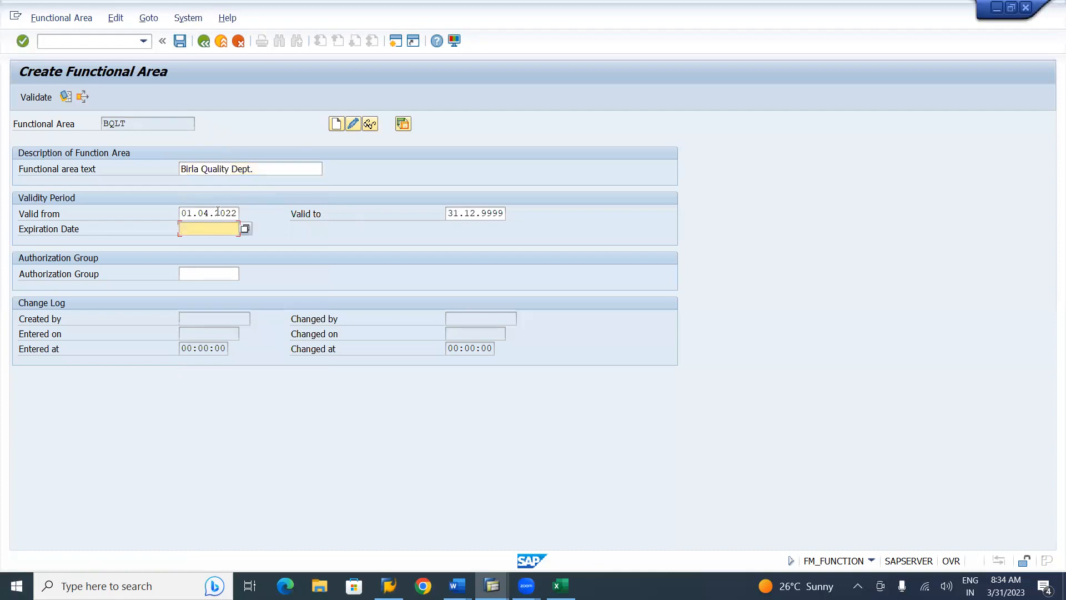
left_click(182, 43)
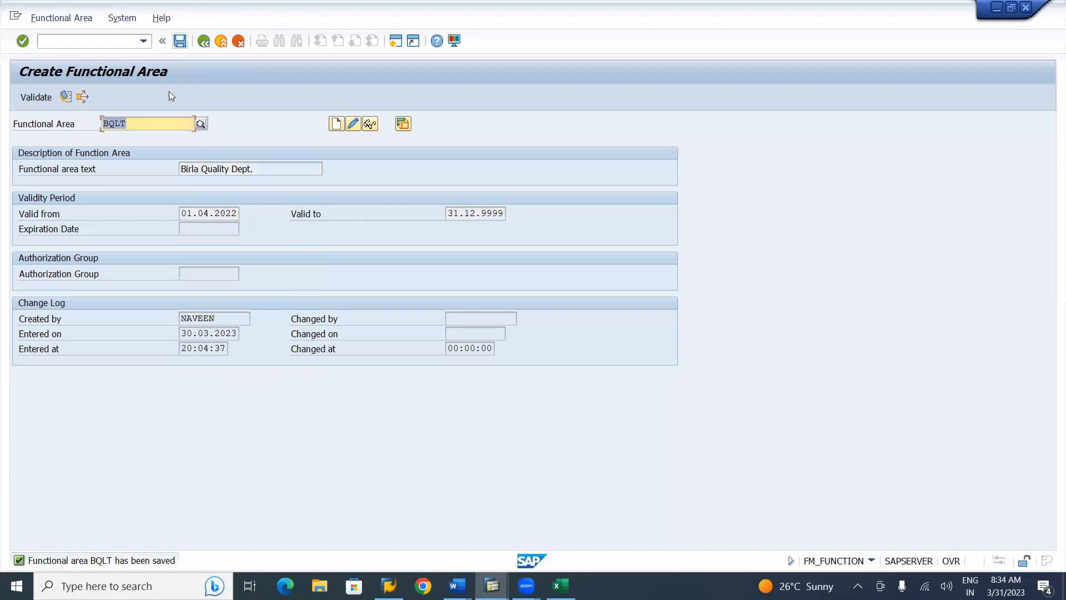
Change the functional area code from BQLT to BSTR and start creating it
left_click(141, 123)
key("BackSpace")
key("BackSpace")
key("BackSpace")
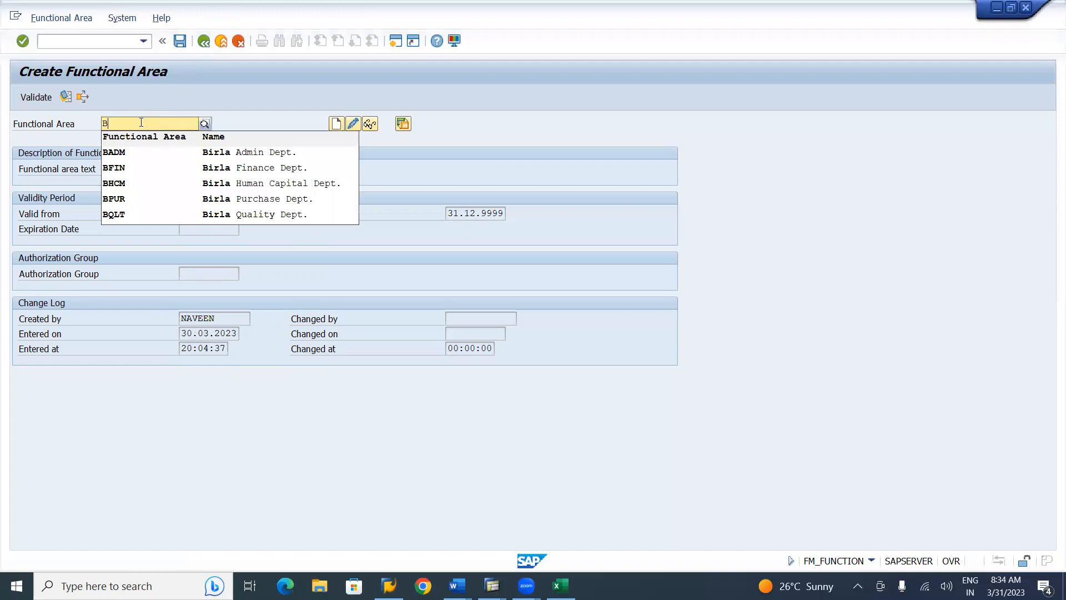
type("S")
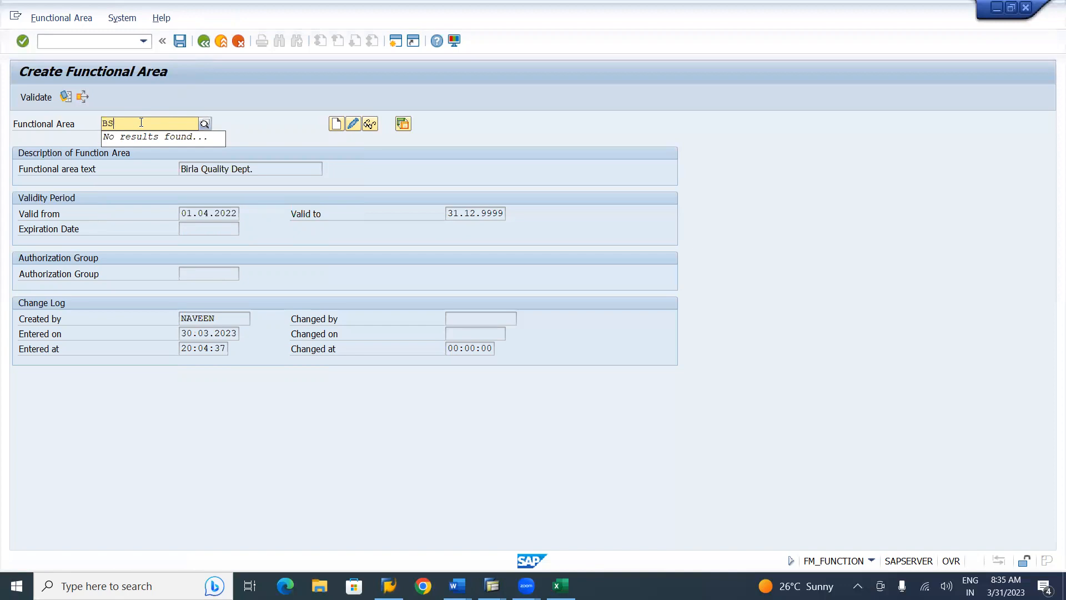
type("TR")
left_click(335, 123)
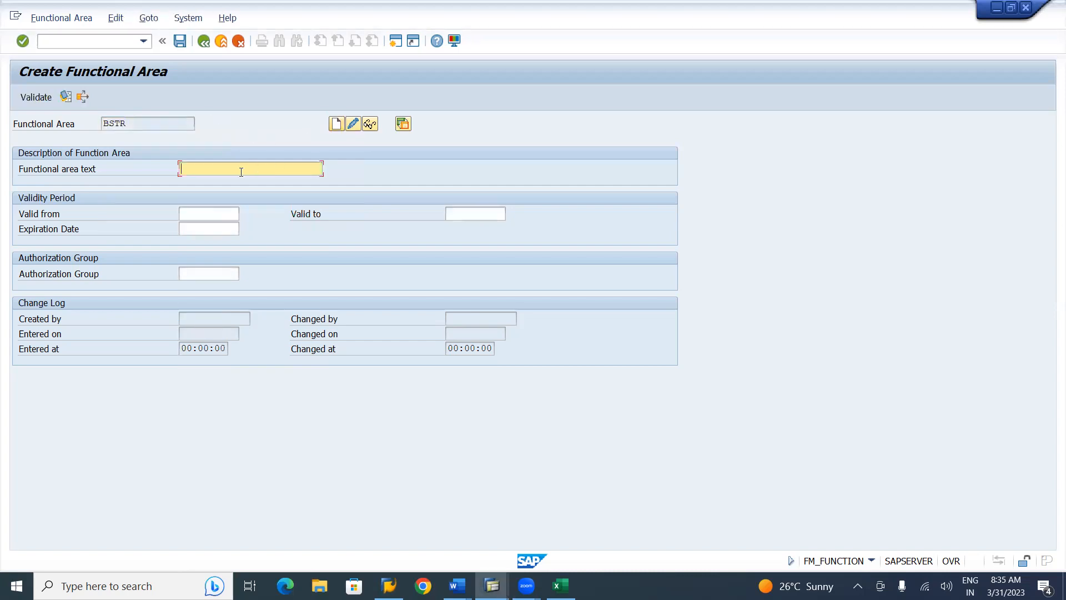
Edit the reused Birla Quality Dept. text into 'Birla Stores Dept.'
left_click(241, 172)
key("Down")
key("Tab")
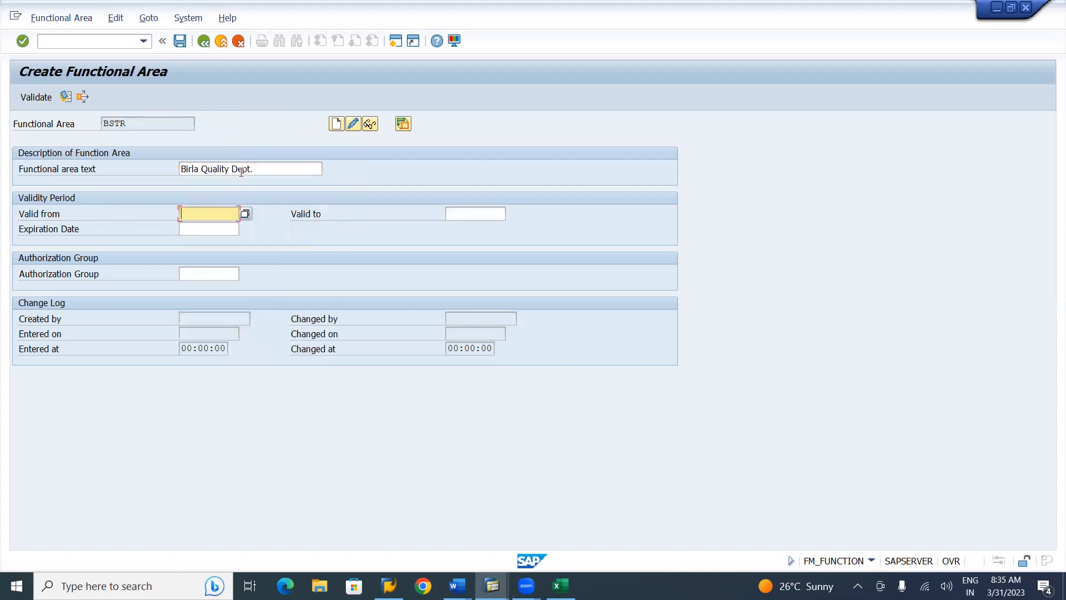
left_click(228, 167)
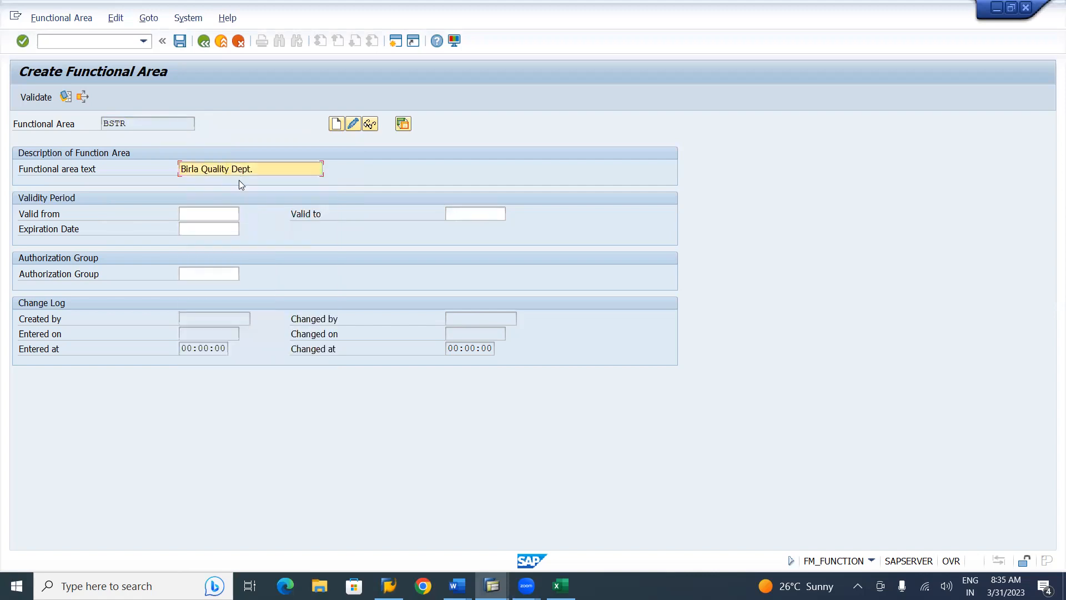
key("BackSpace")
key("BackSpace")
key("BackSpace")
type("sT")
key("BackSpace")
key("BackSpace")
type("Stores")
Set validity 01.04.2022 to 31.12.9999 from past values and save BSTR
left_click(202, 215)
key("Down")
key("Down")
key("Tab")
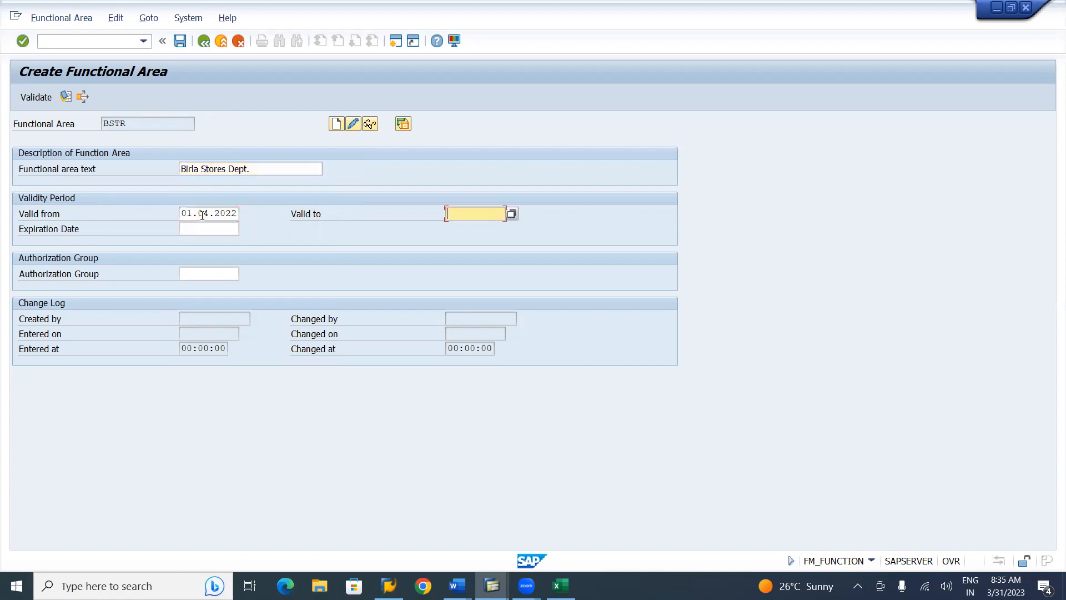
key("Down")
key("Down")
key("Tab")
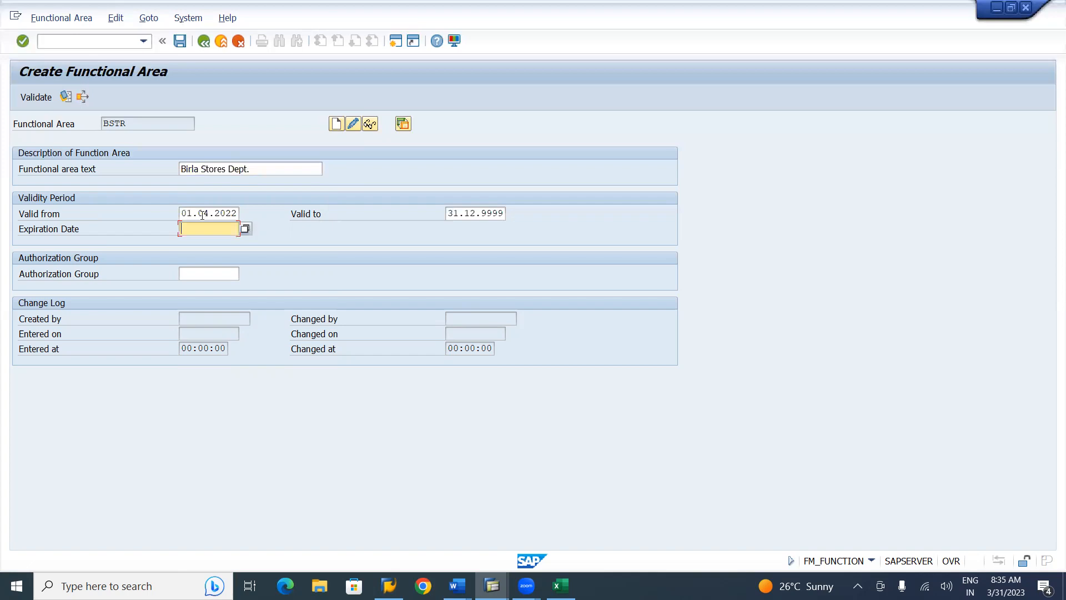
left_click(180, 41)
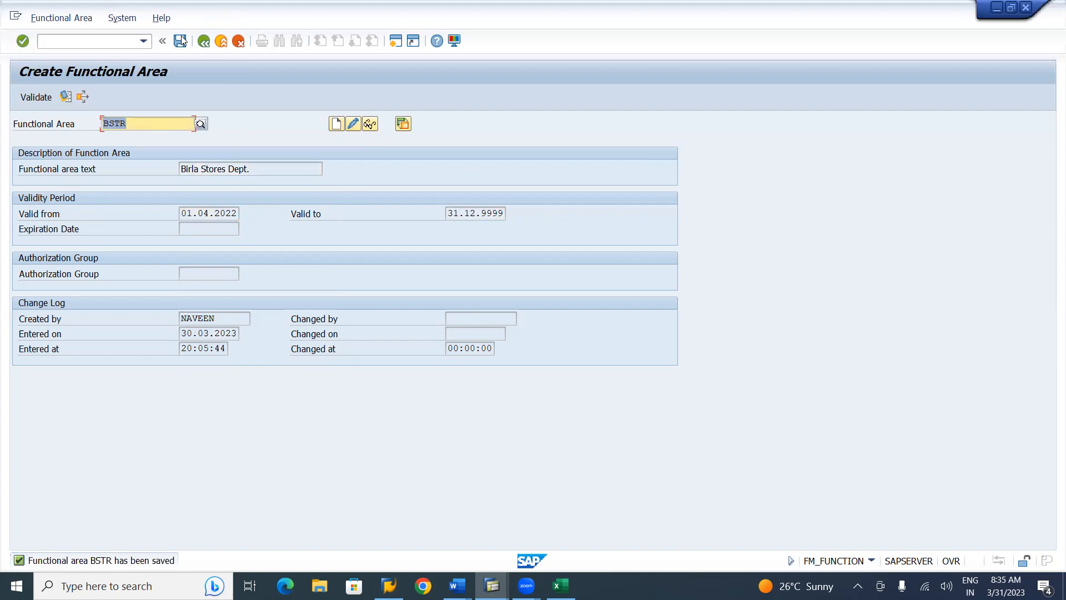
Change the functional area code from BSTR to BPRD and start creating it
left_click(143, 127)
key("BackSpace")
key("BackSpace")
key("BackSpace")
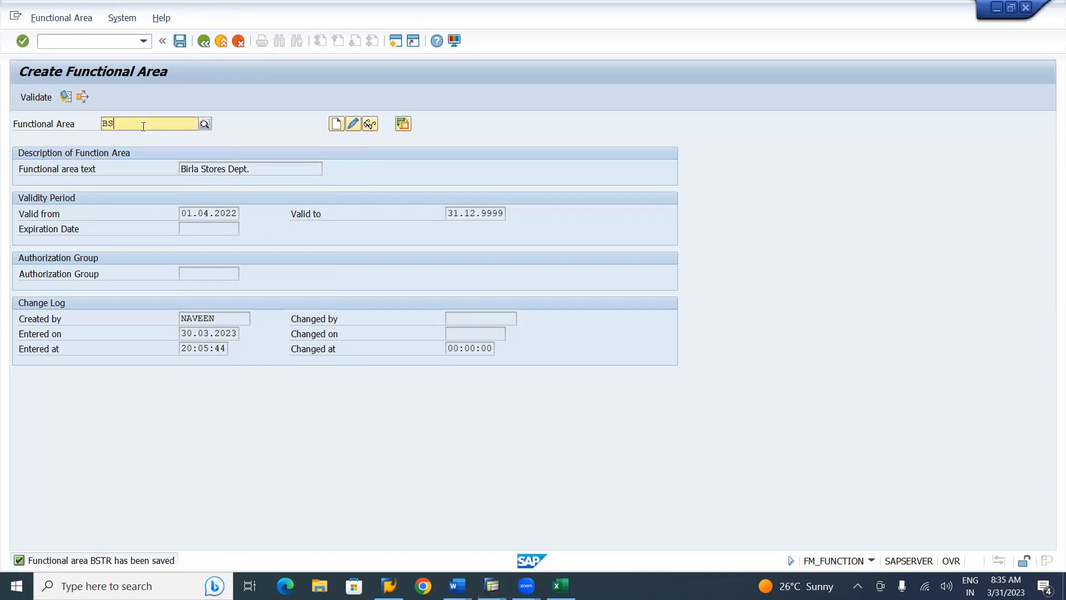
type("prd")
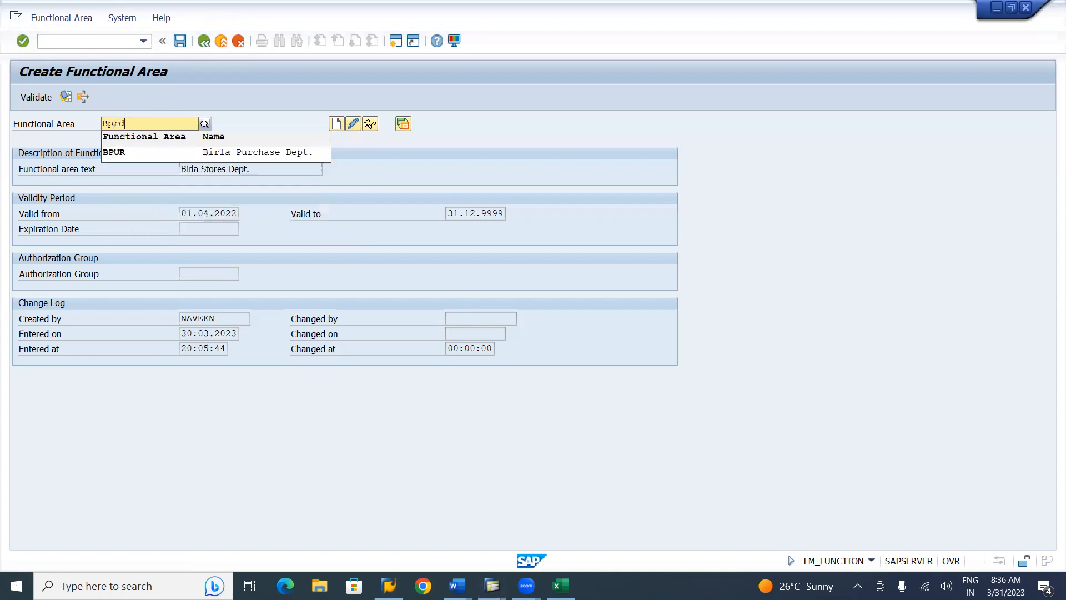
key("BackSpace")
key("BackSpace")
key("BackSpace")
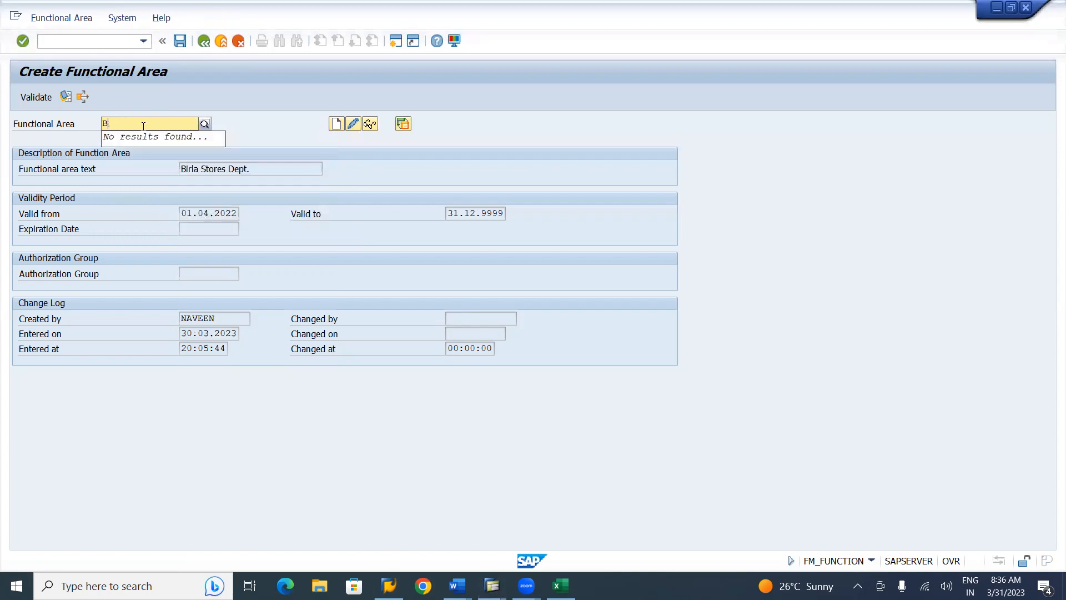
type("PRD")
left_click(336, 124)
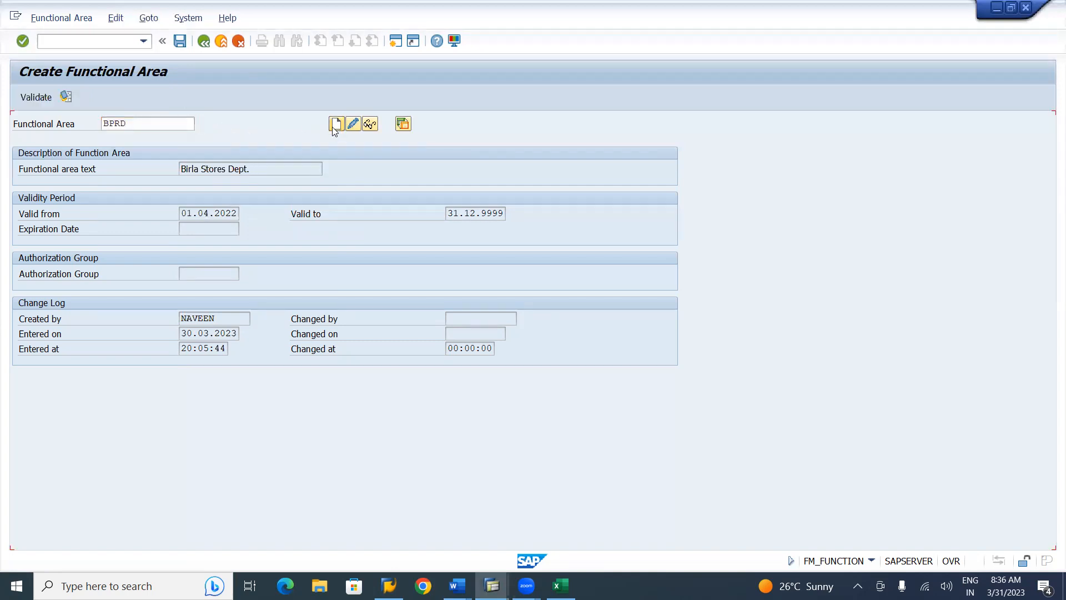
Edit the reused Birla Stores Dept. text into 'Birla Production Dept.'
left_click(237, 163)
left_click(227, 183)
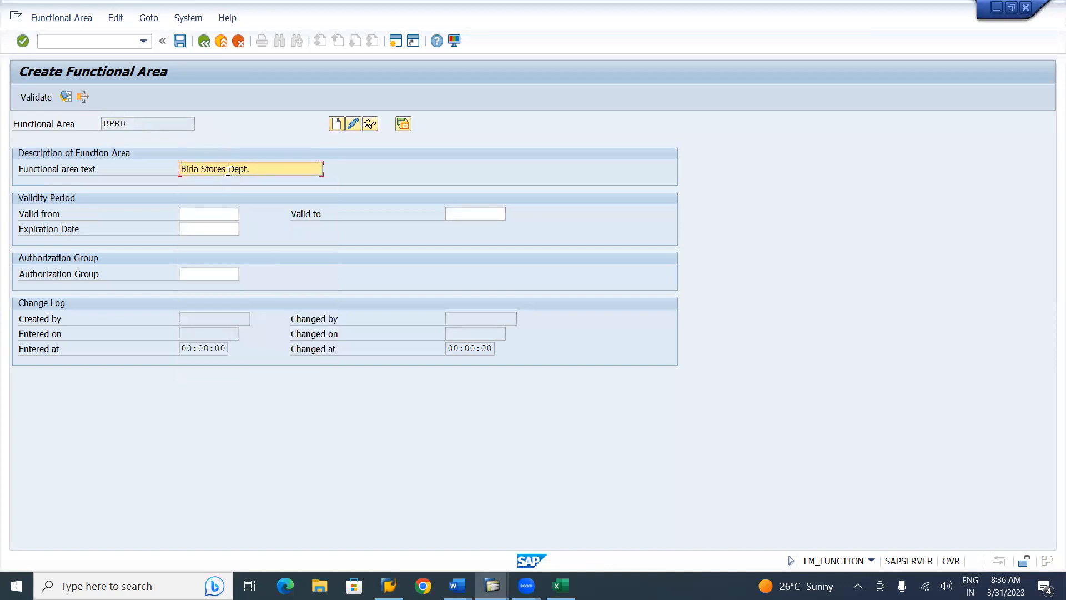
key("BackSpace")
key("BackSpace")
key("BackSpace")
key("BackSpace")
key("BackSpace")
key("BackSpace")
key("BackSpace")
type("Production")
Enter validity 01.04.2022 to 31.12.9999 and save BPRD
left_click(204, 209)
type("01.04.2022")
key("Tab")
type("31.12.9999")
key("Tab")
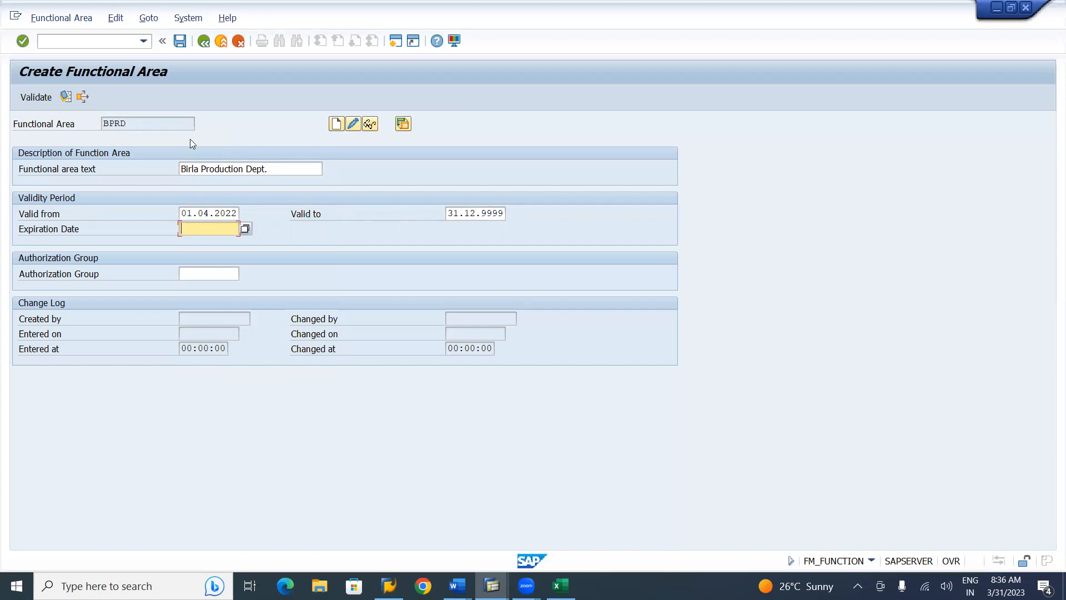
left_click(181, 43)
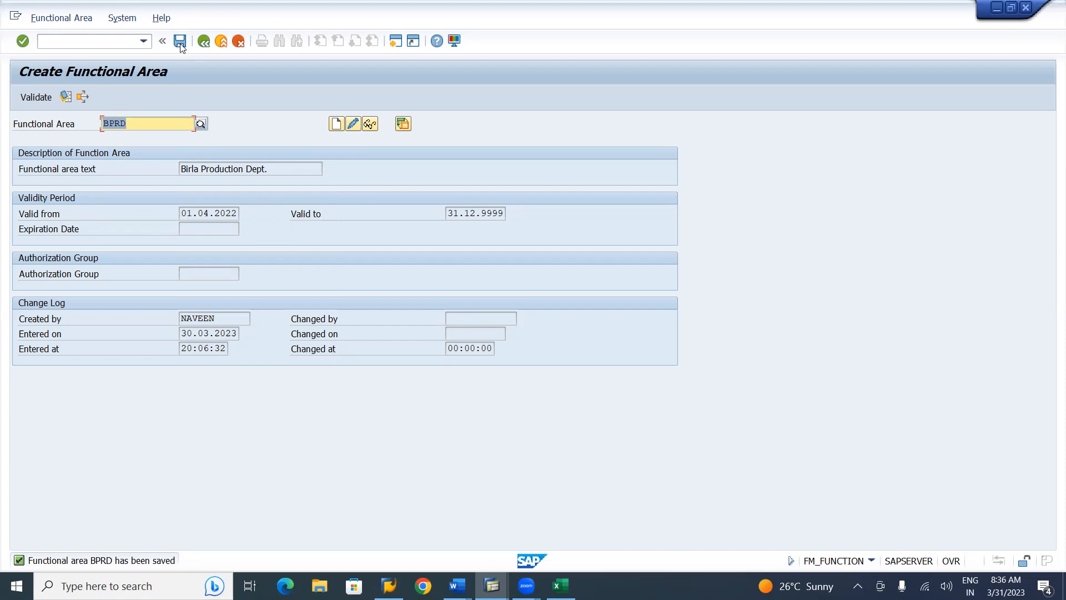
Replace code BPRD with BUTL and start a new functional area for it
left_click(141, 124)
key("BackSpace")
key("BackSpace")
key("BackSpace")
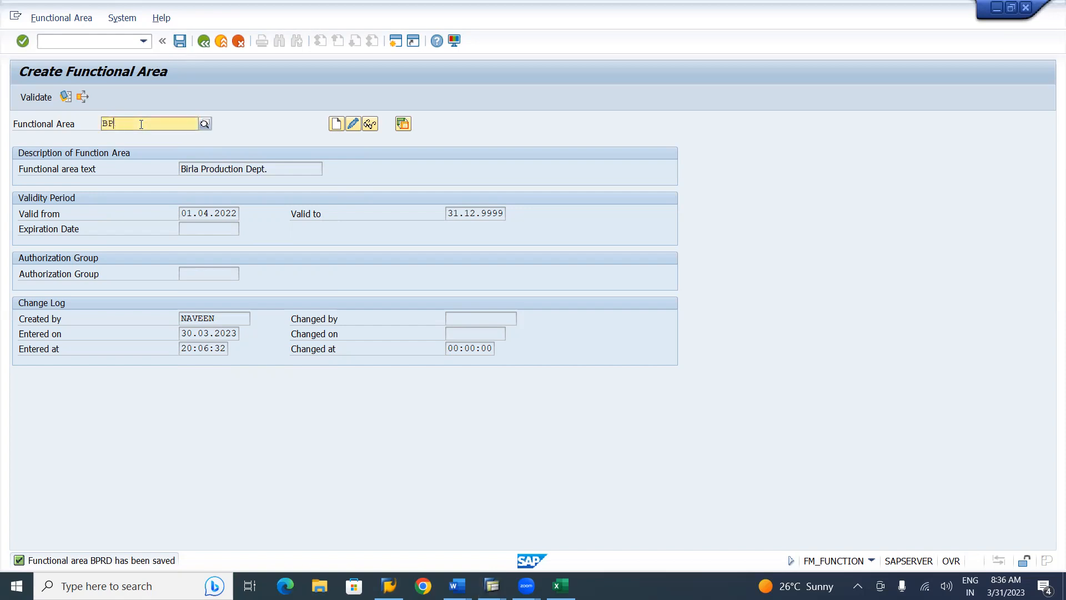
type("UTL")
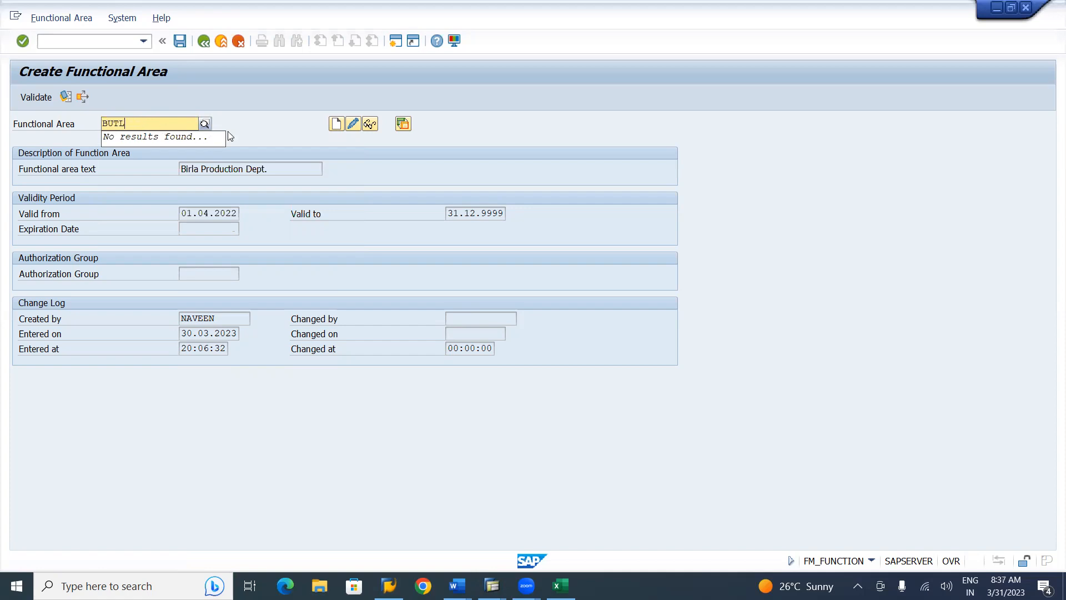
left_click(337, 122)
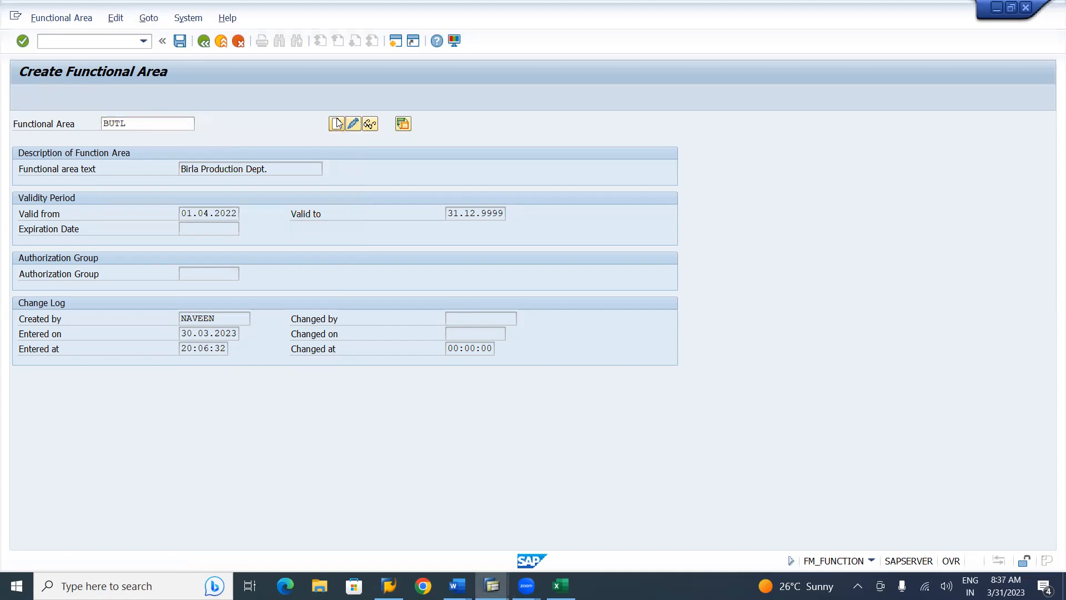
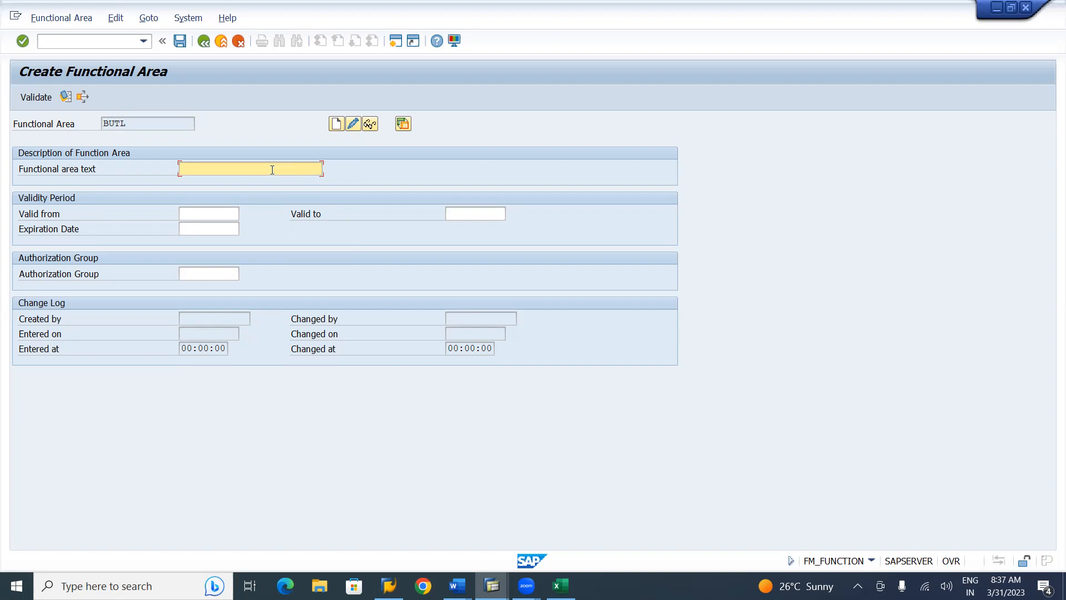
Edit the reused Birla Production Dept. text into 'Birla Utilities Dept.'
left_click(272, 170)
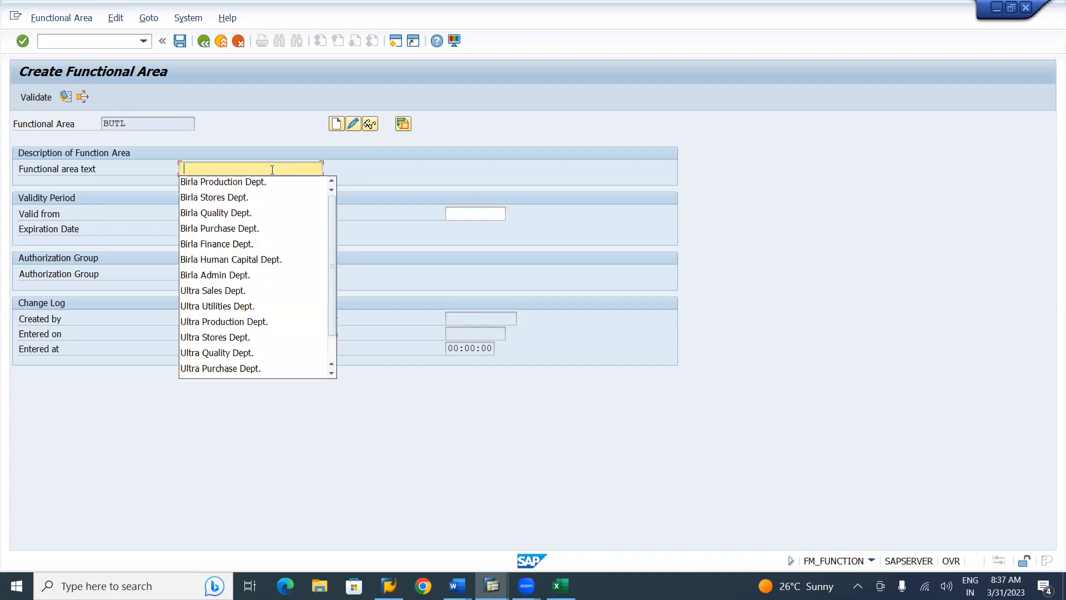
left_click(270, 181)
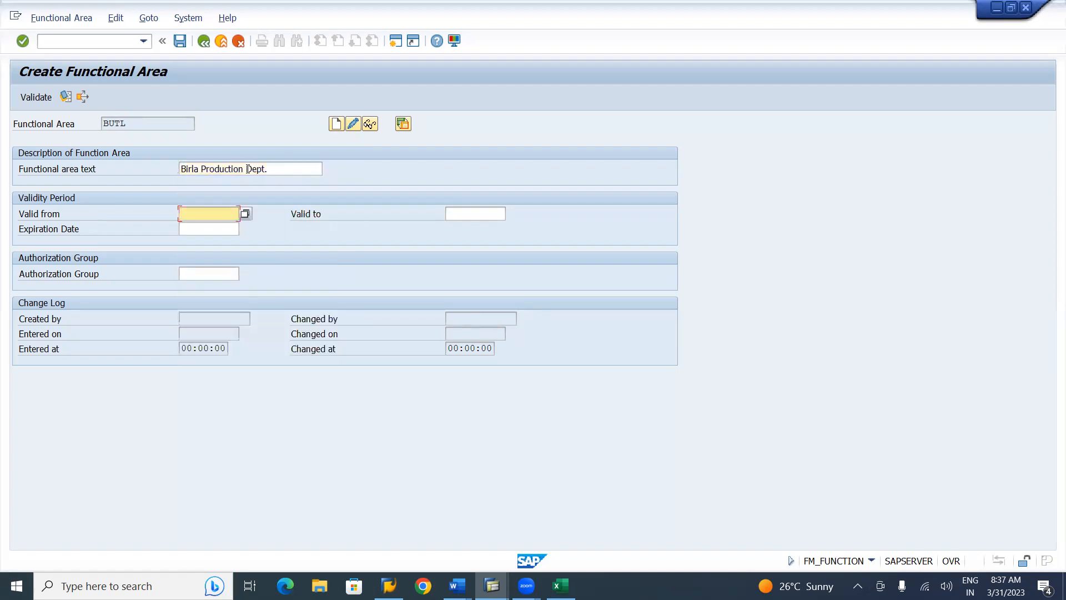
left_click(247, 170)
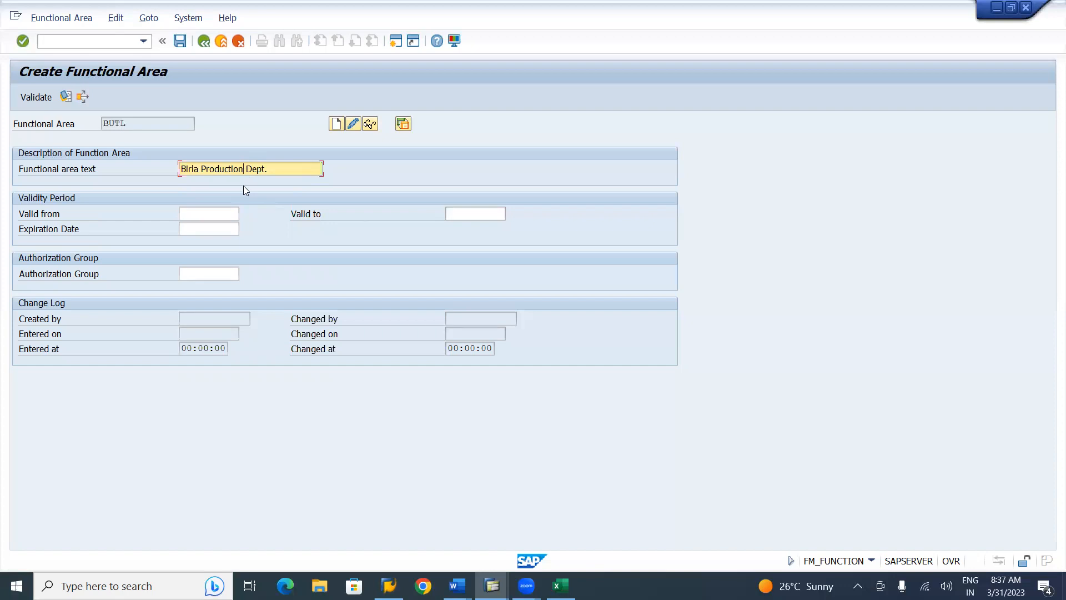
key("BackSpace")
key("BackSpace")
key("BackSpace")
key("BackSpace")
type("U")
Enter validity 01.04.2022 to 31.12.9999, save BUTL, and check the Word notes
left_click(201, 211)
type("01.04.2022")
key("Tab")
type("31.12.9999")
key("Tab")
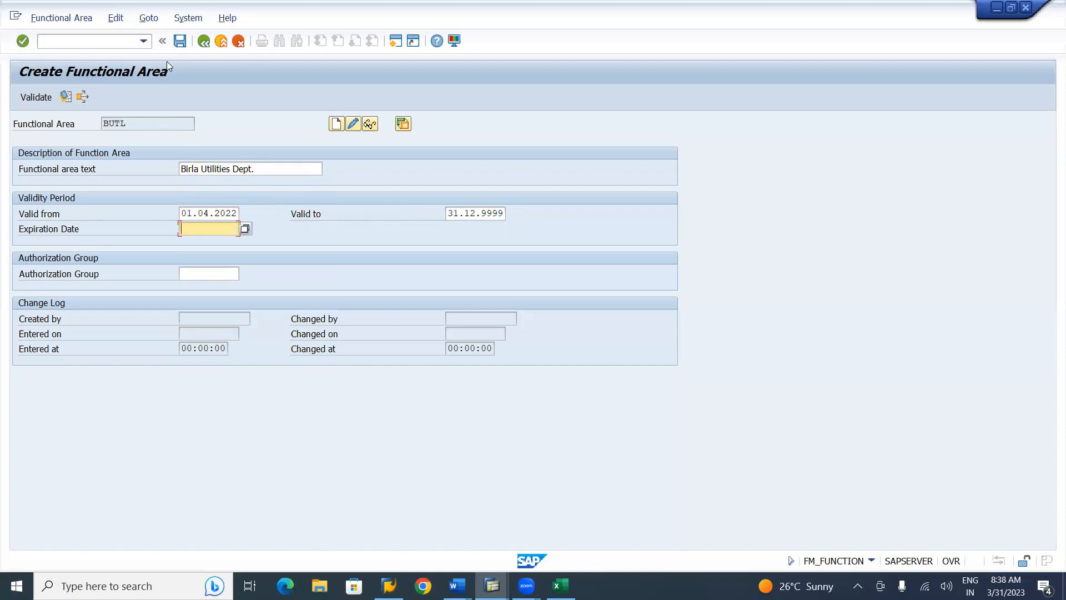
left_click(181, 41)
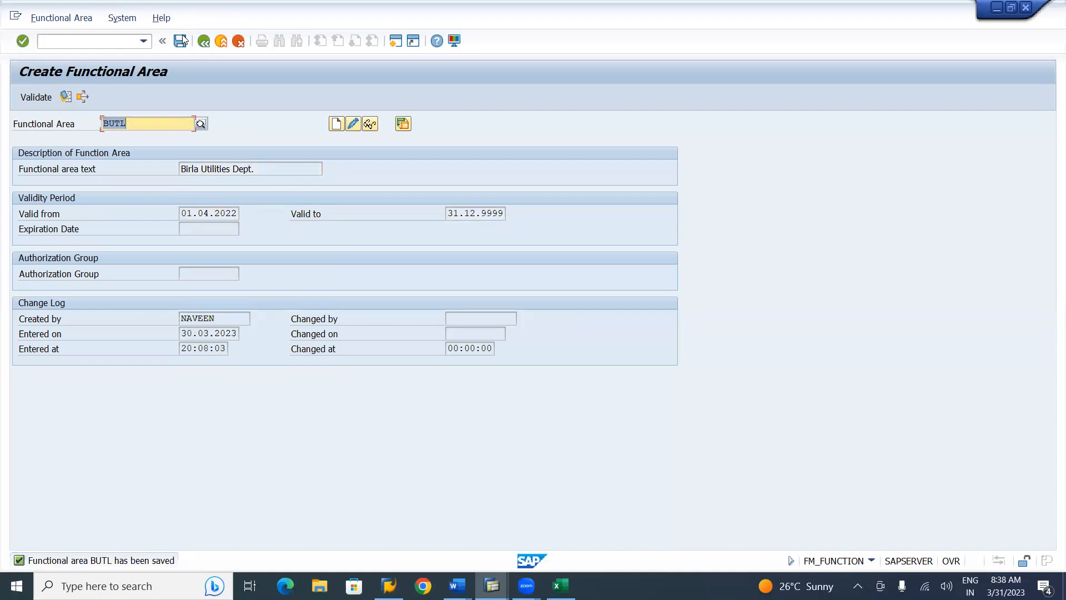
key("alt+Tab")
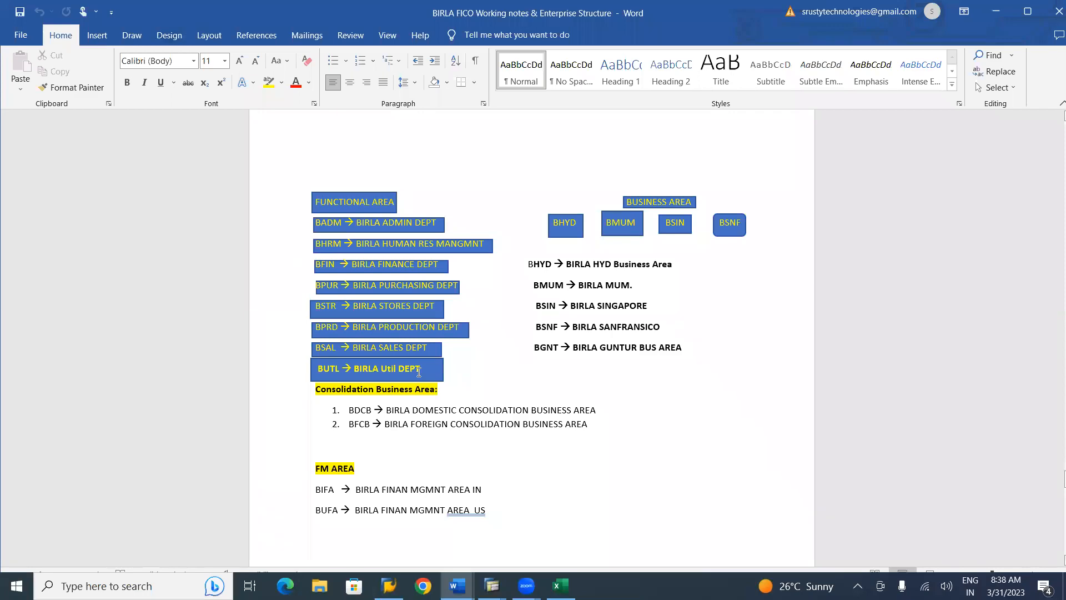
key("alt+Tab")
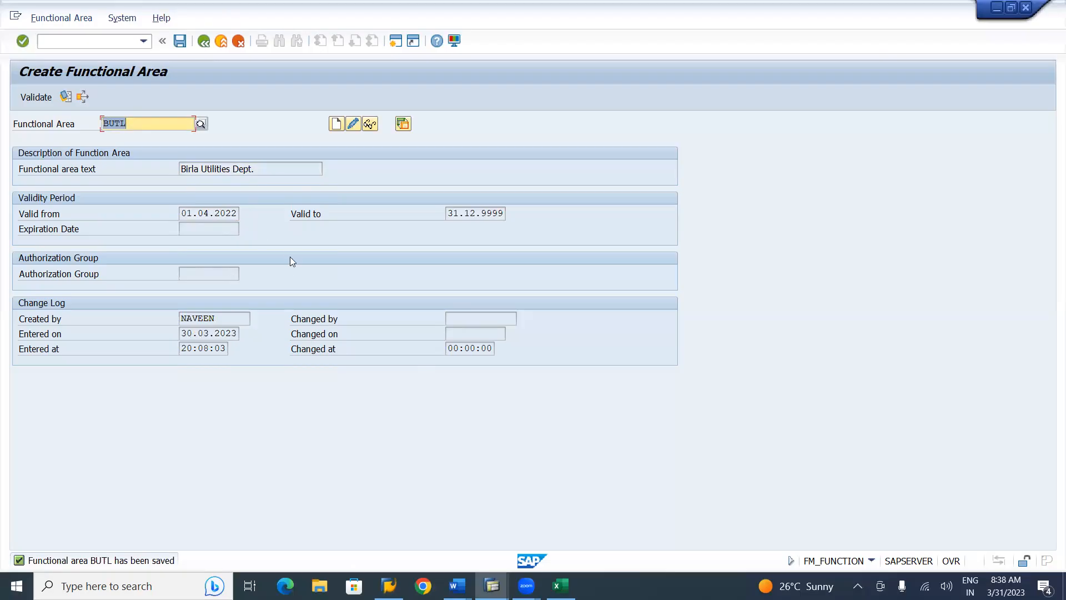
Change the code to BSAL and edit the reused text into 'Birla Sales Dept.'
left_click(154, 120)
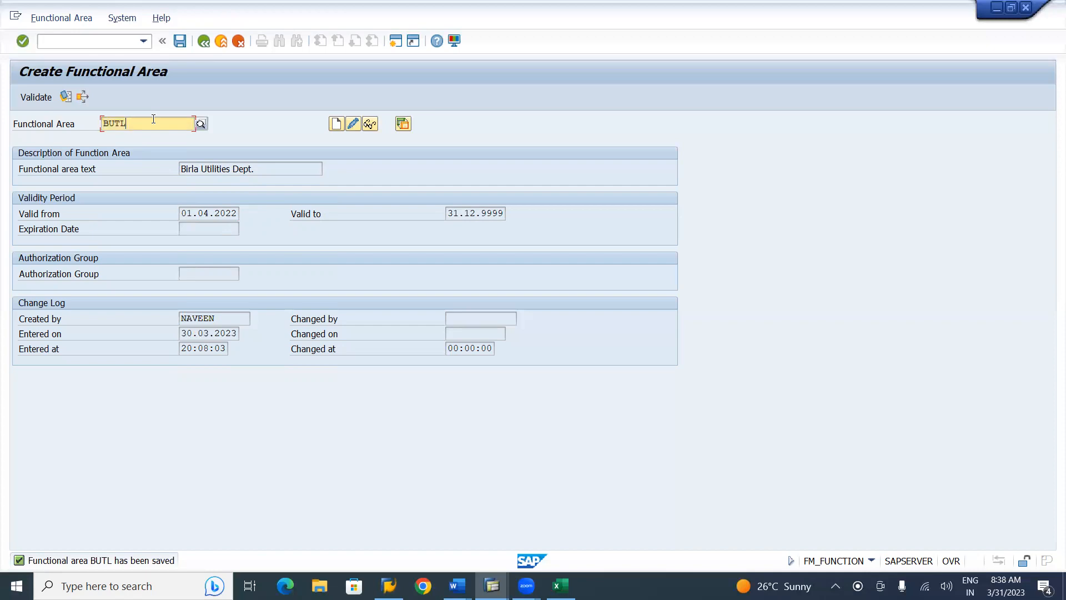
key("BackSpace")
key("BackSpace")
key("BackSpace")
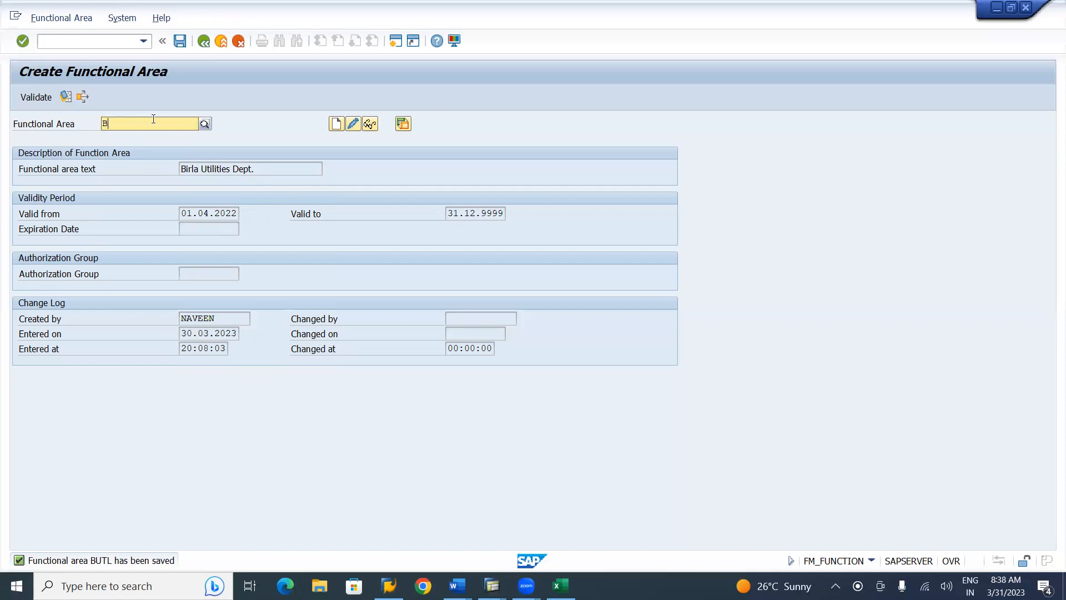
type("SAL")
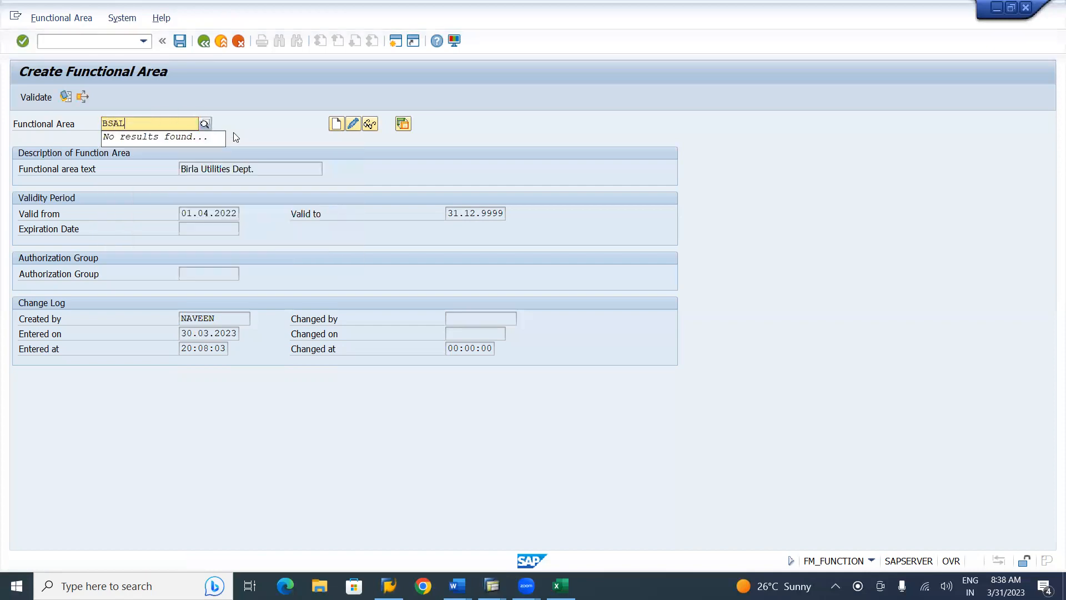
key("Return")
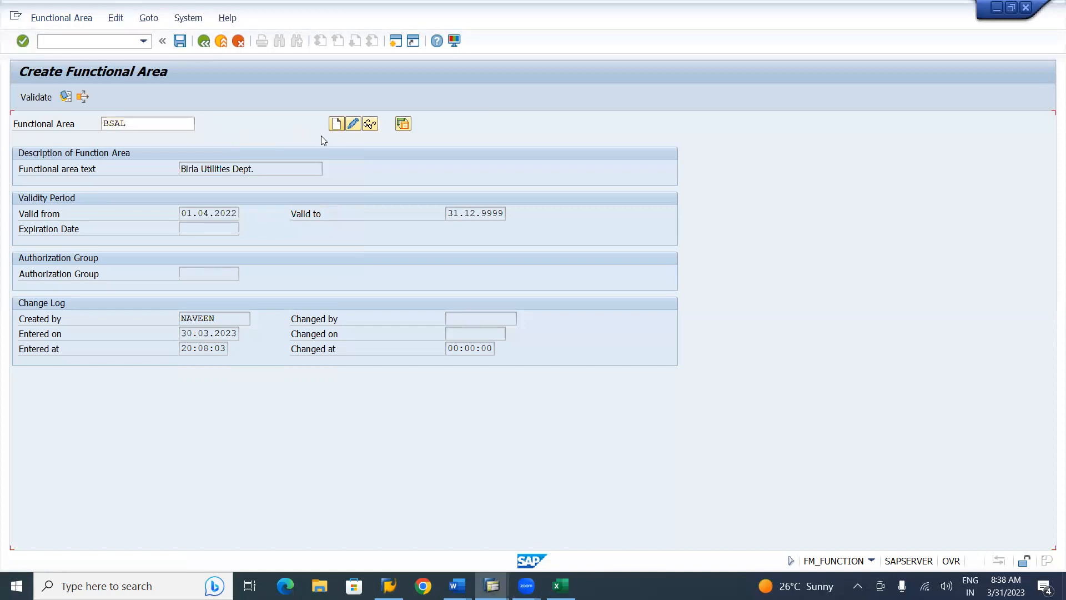
key("Down")
key("Down")
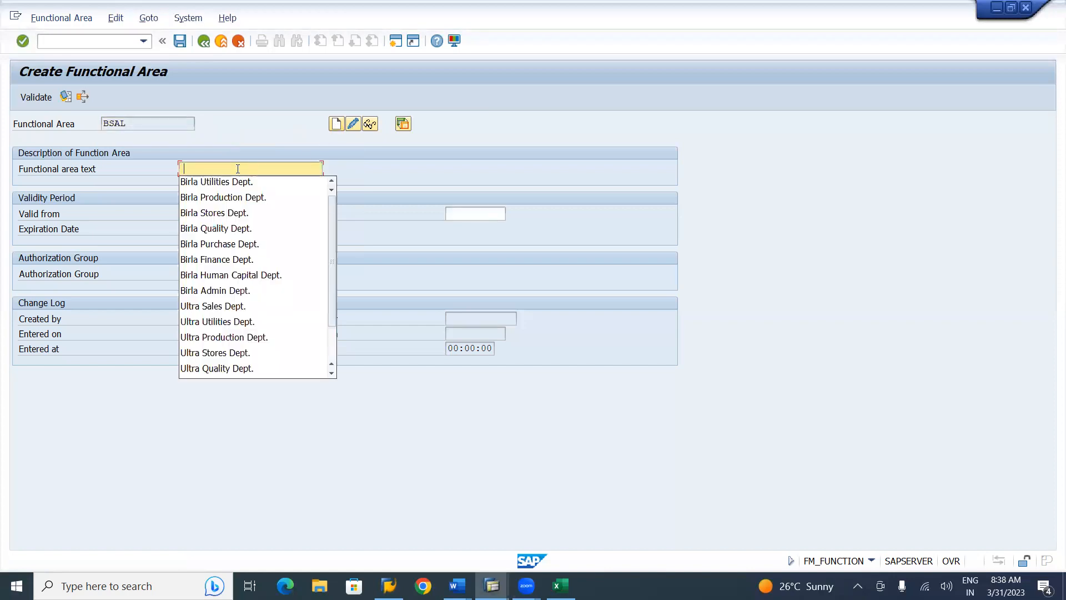
key("Tab")
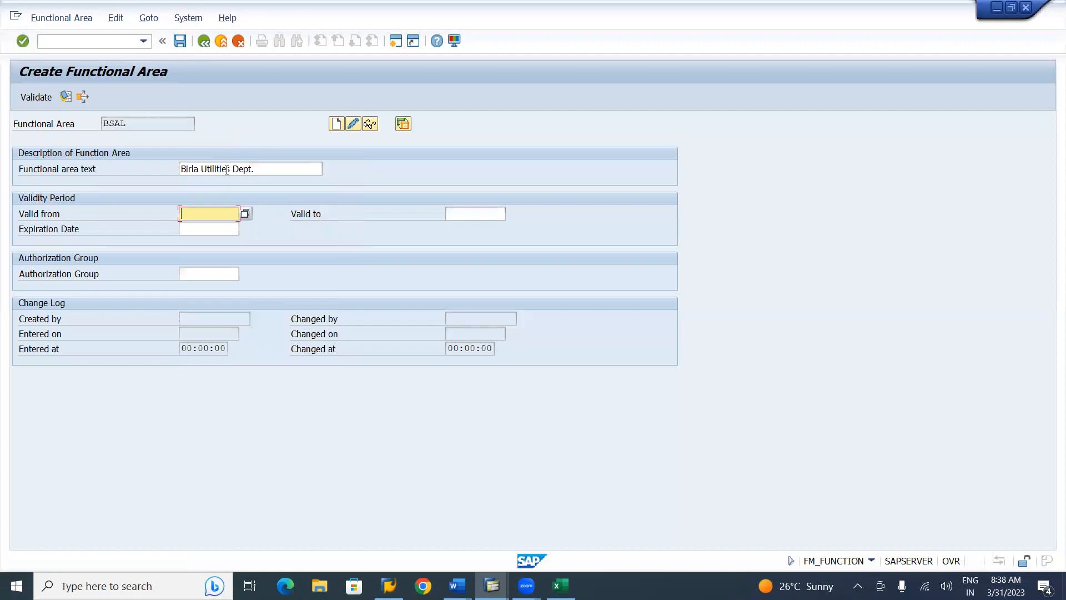
left_click(229, 168)
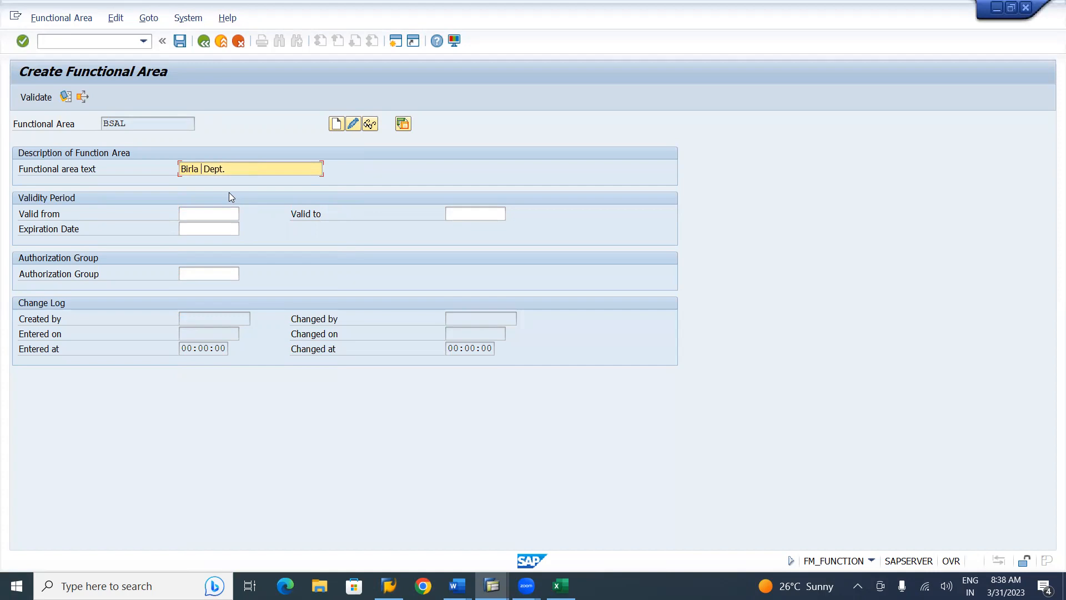
type("s")
Fill validity 01.04.2022 to 31.12.9999, save BSAL, and switch to display mode
left_click(199, 213)
key("Down")
key("Tab")
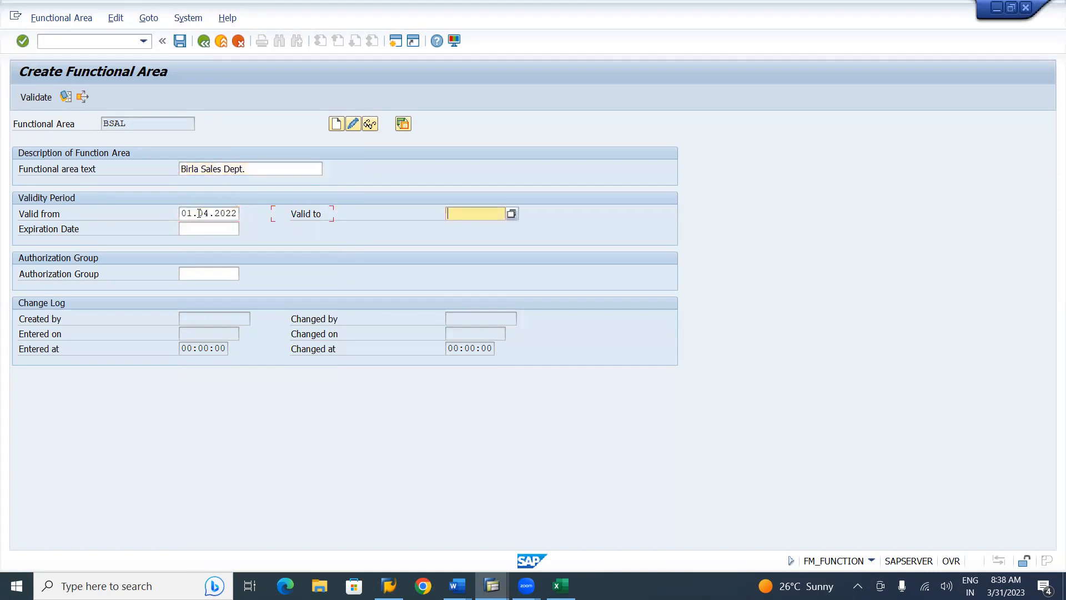
key("Down")
key("Tab")
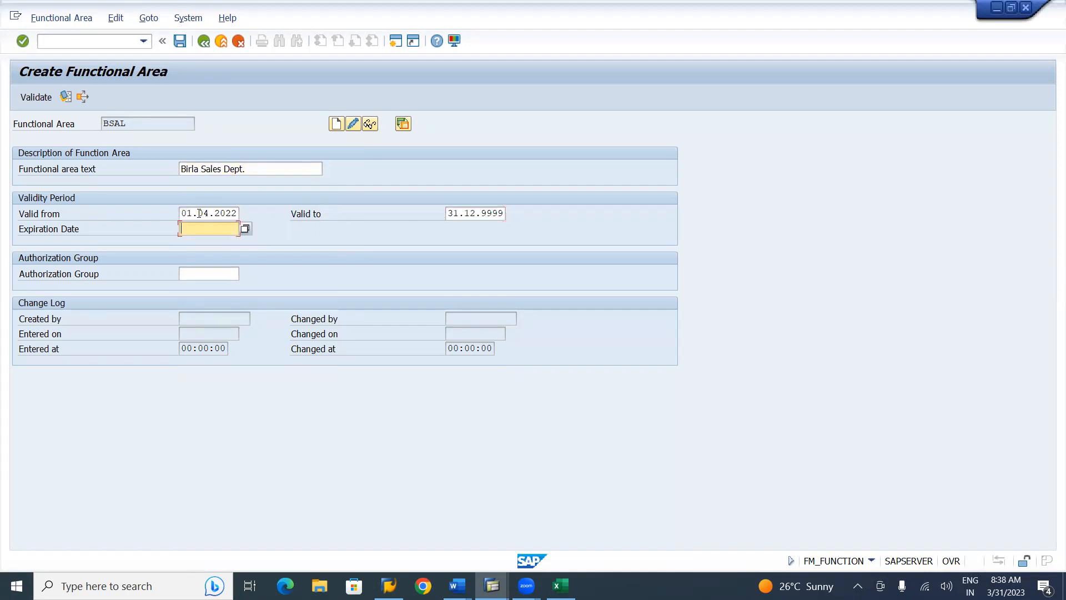
left_click(180, 44)
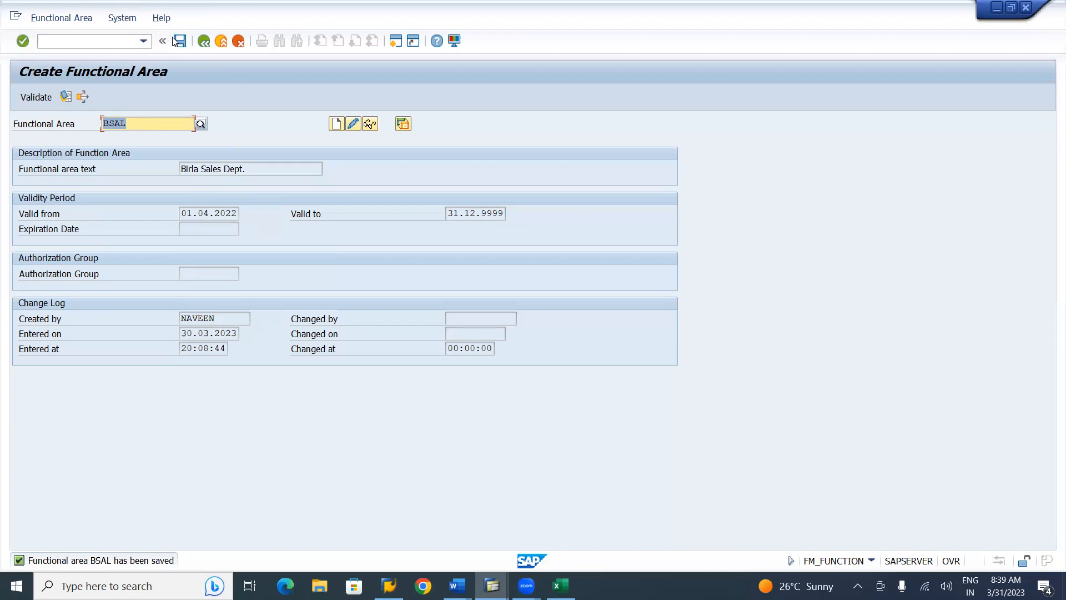
left_click(179, 40)
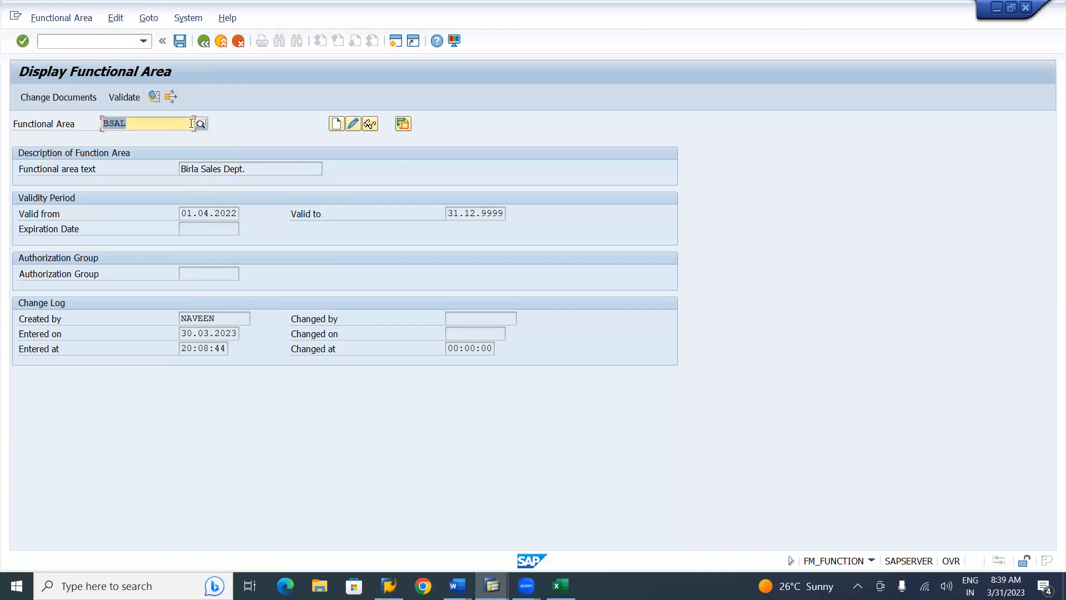
left_click(201, 123)
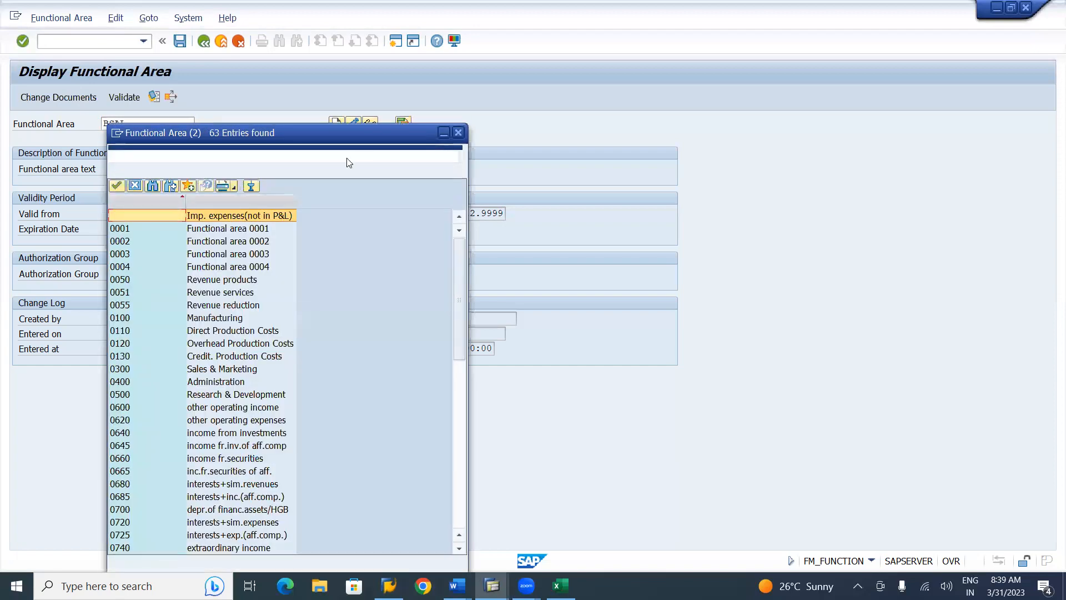
left_click(459, 133)
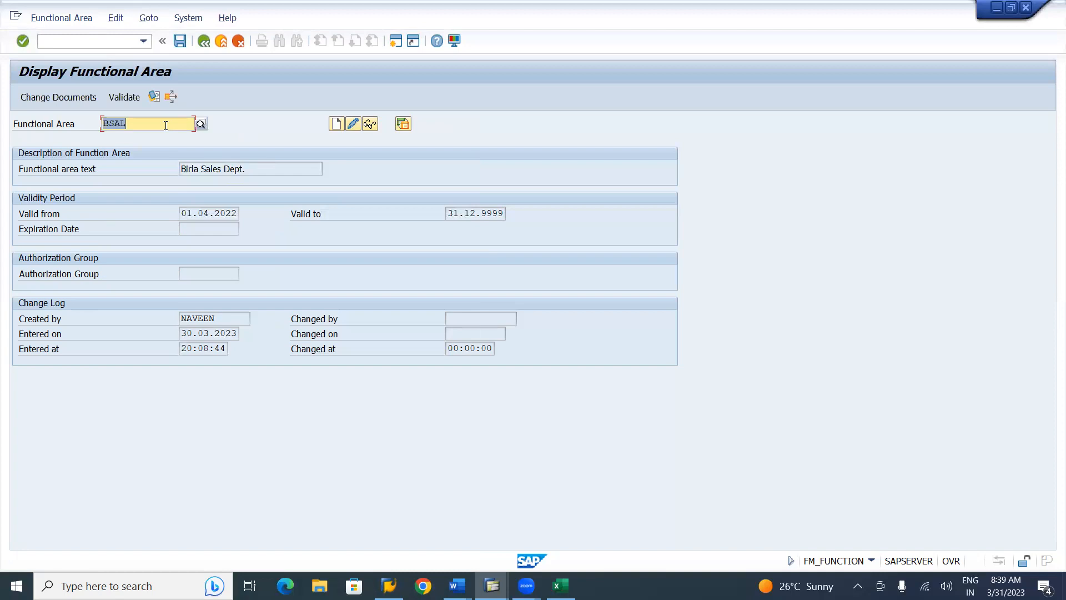
key("F4")
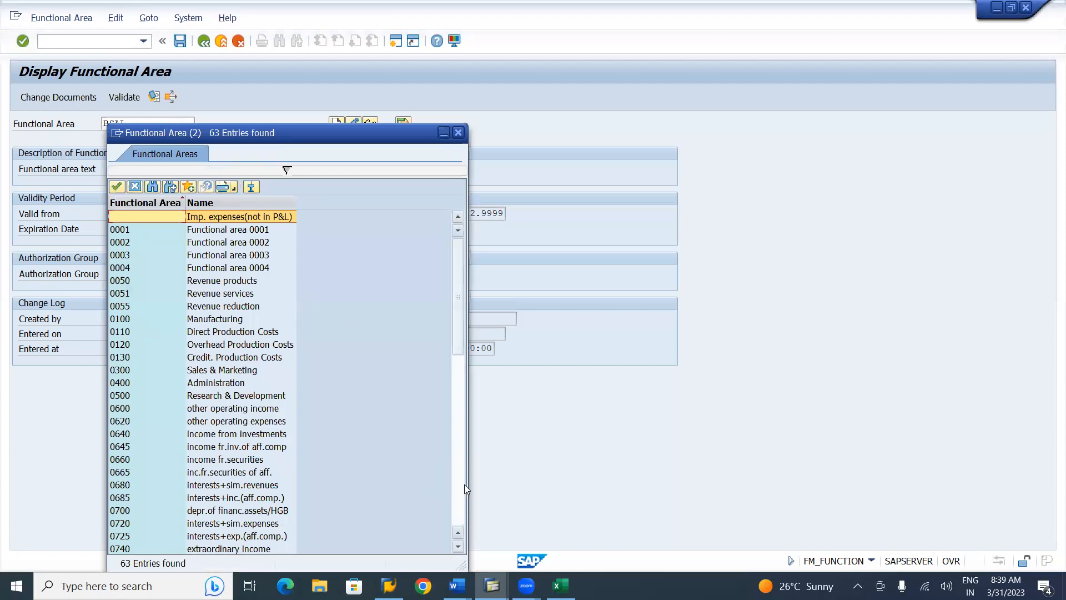
left_click(459, 502)
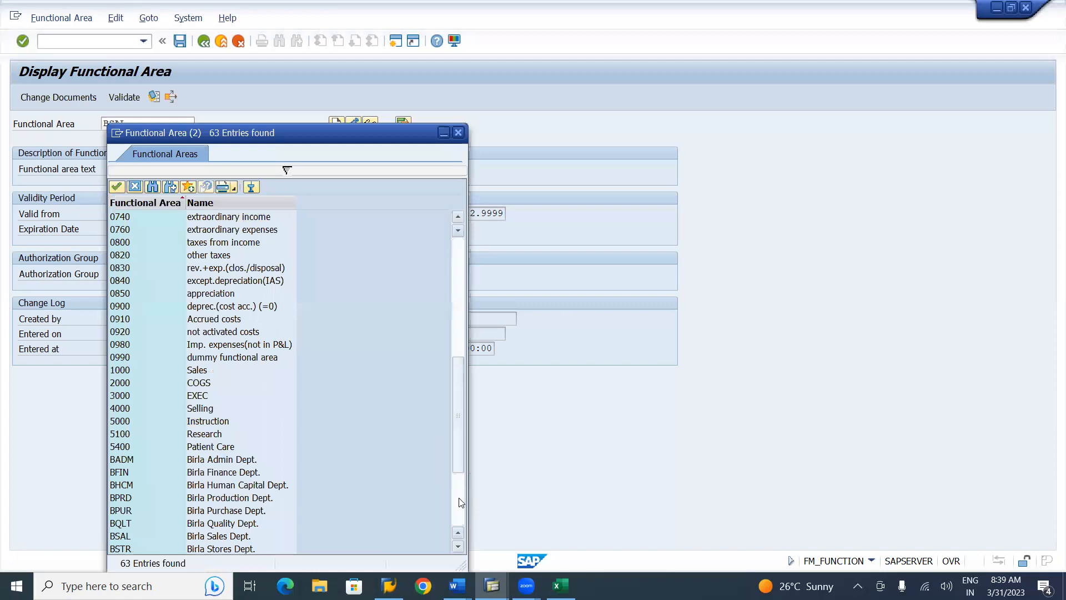
left_click(459, 502)
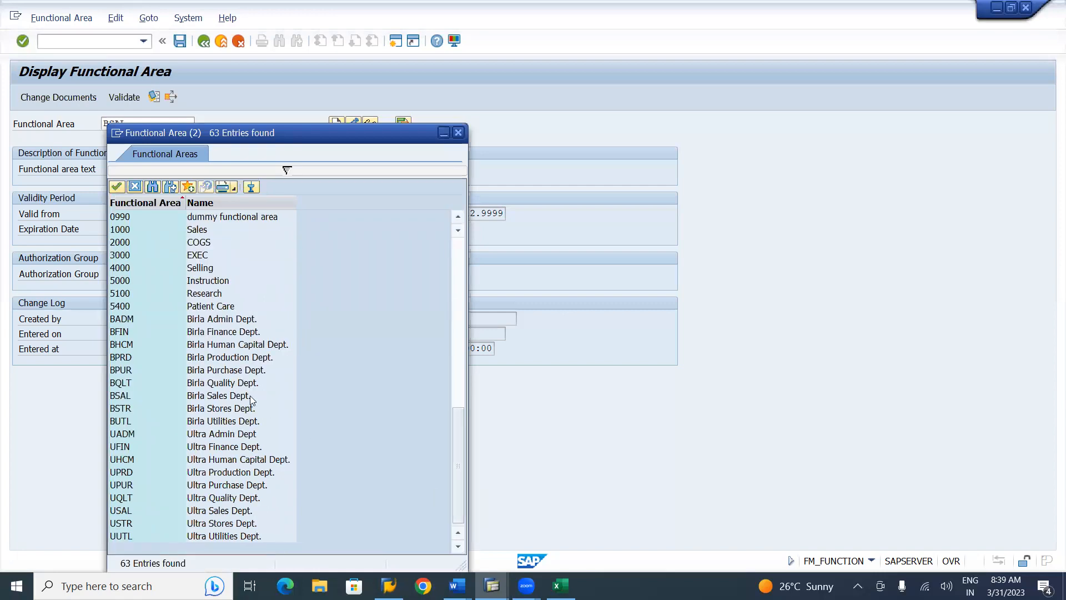
left_click(120, 322)
left_click(120, 331)
left_click(122, 345)
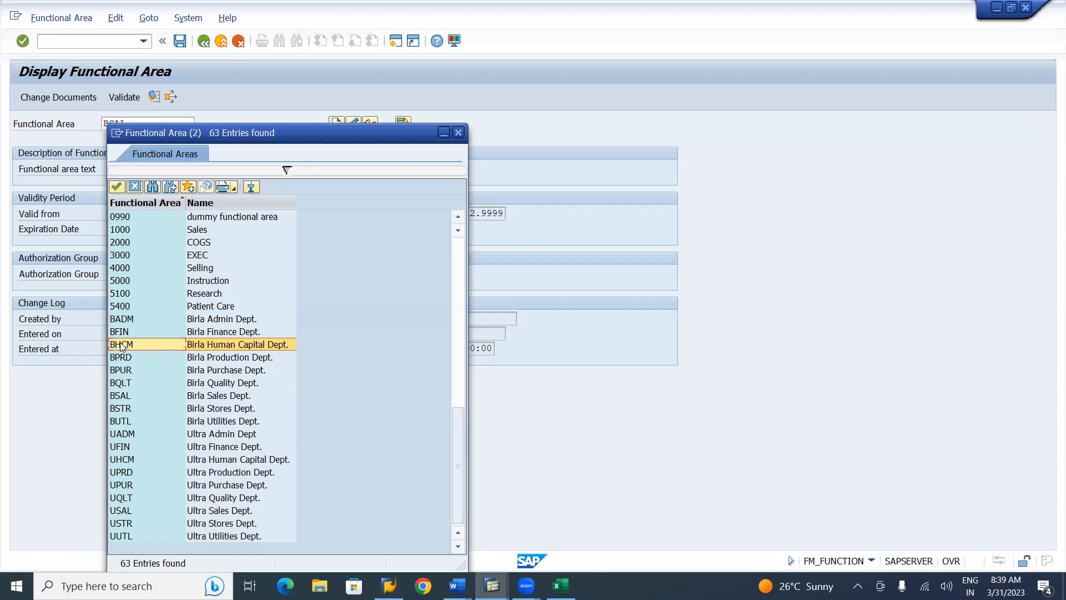
left_click(121, 358)
left_click(120, 372)
left_click(120, 384)
left_click(118, 395)
left_click(120, 411)
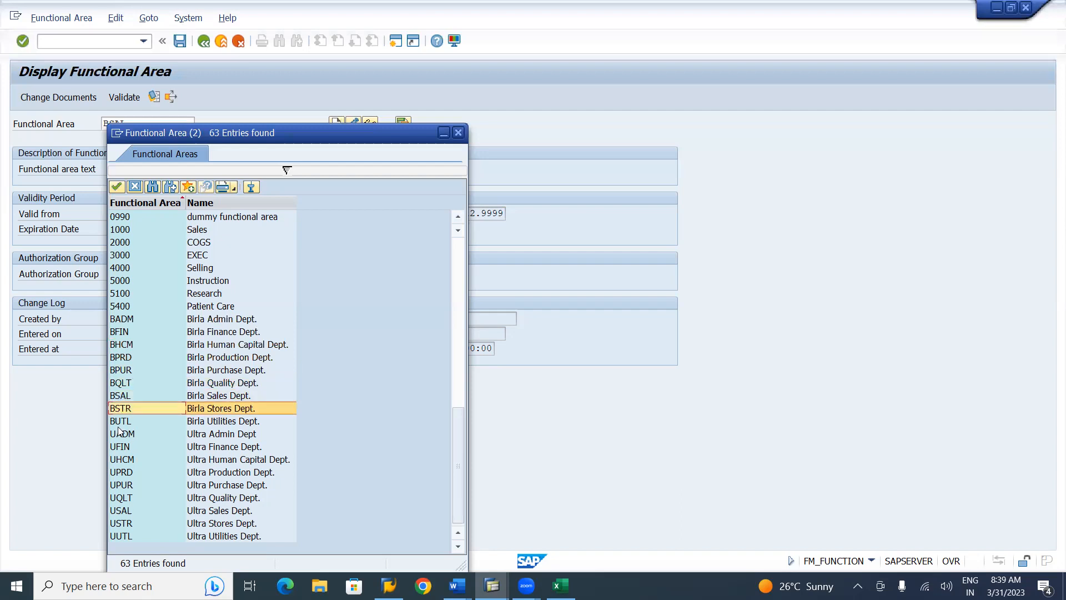
left_click(118, 427)
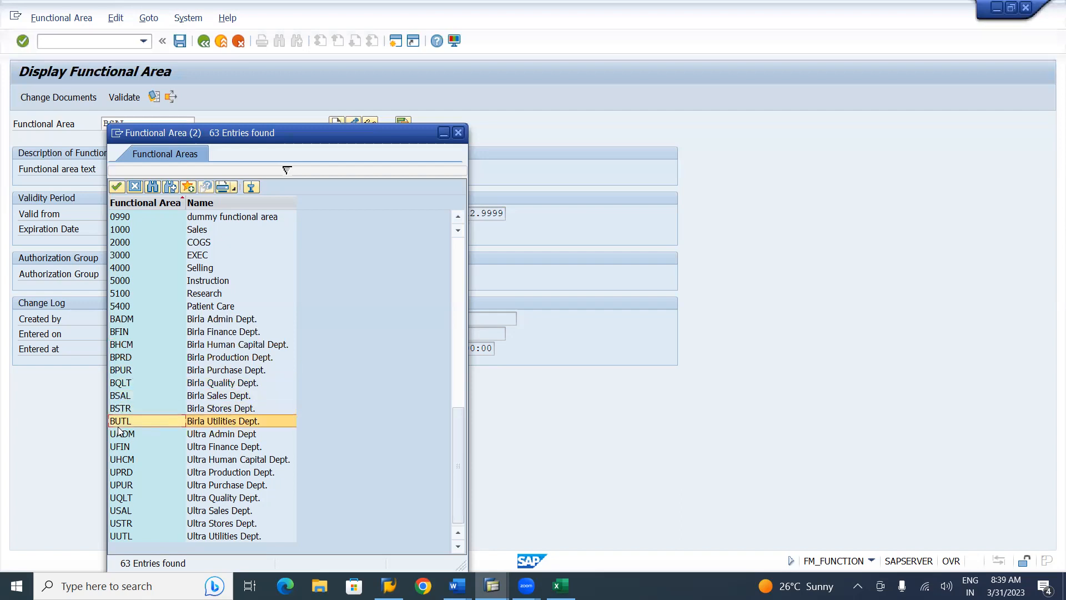
left_click(462, 136)
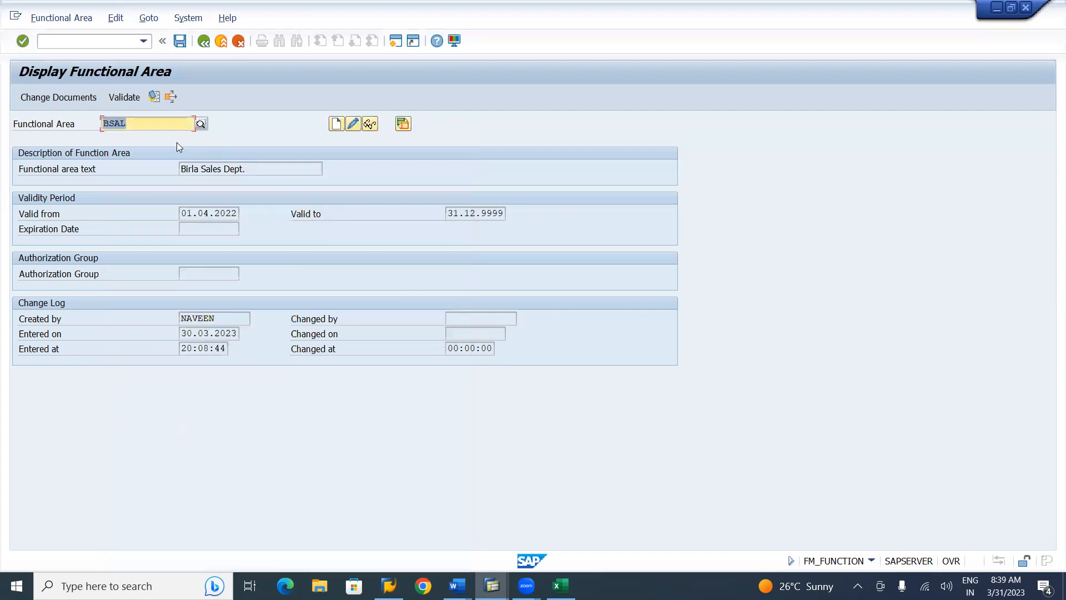
Save the functional area, then use the green Back arrow to reach SAP Easy Access
left_click(157, 126)
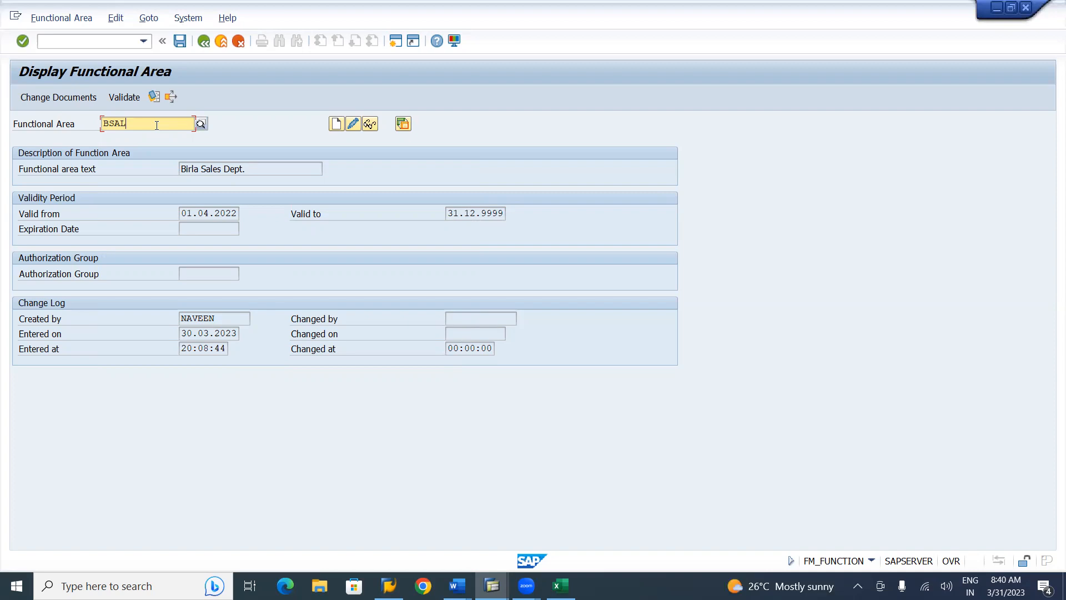
left_click(180, 48)
left_click(205, 42)
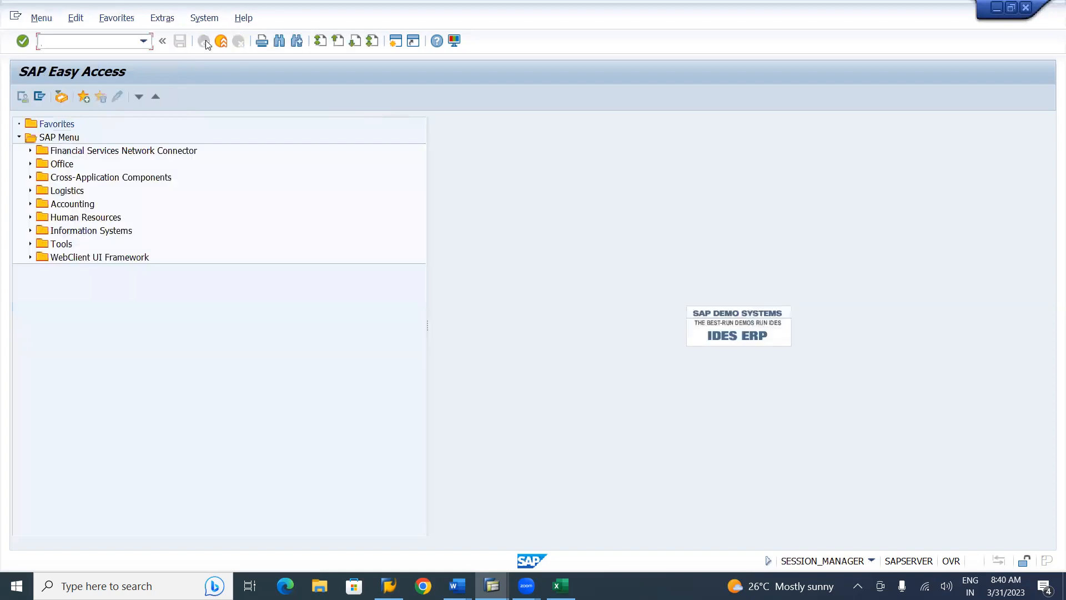